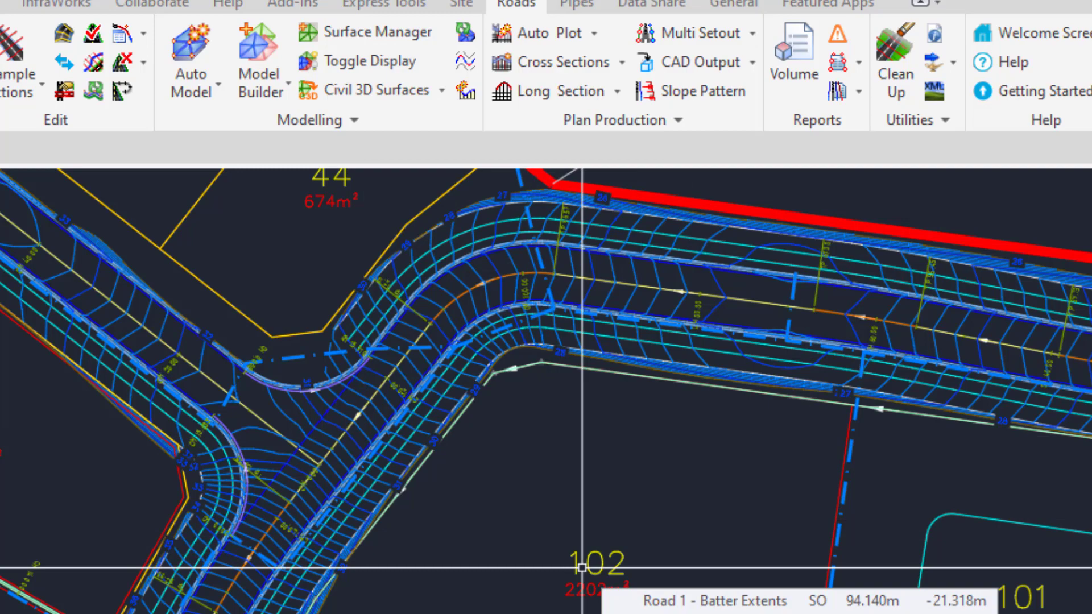
Examine the TotalModel contours and road linework around the intersection and the bend beside lots 44 and 102
{"action": "scroll", "coordinate": [236, 428], "scroll_direction": "up", "scroll_amount": 5}
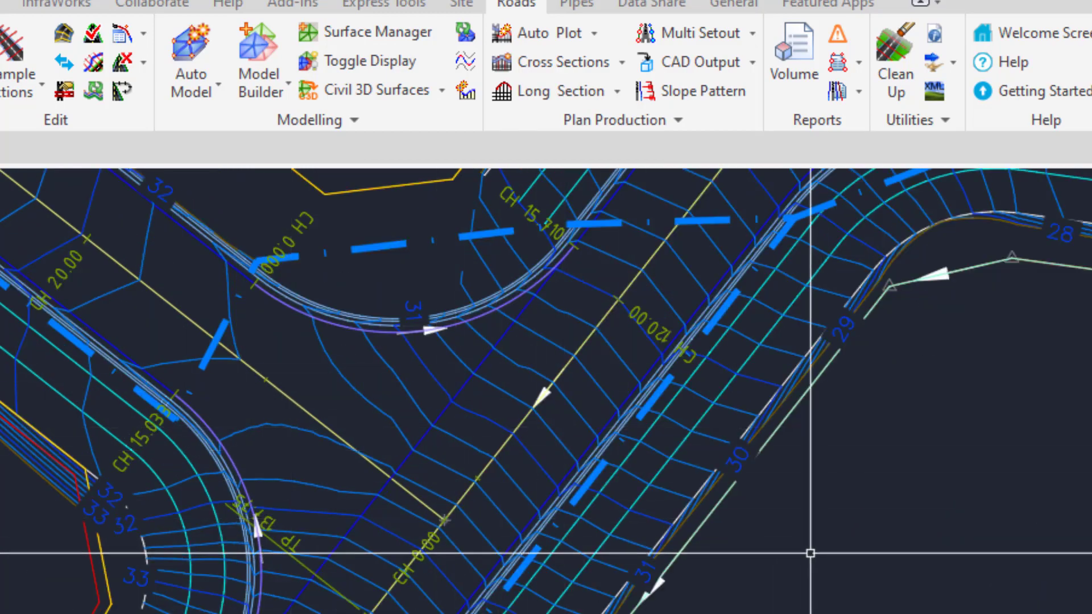
{"action": "scroll", "coordinate": [348, 468], "scroll_direction": "up", "scroll_amount": 2}
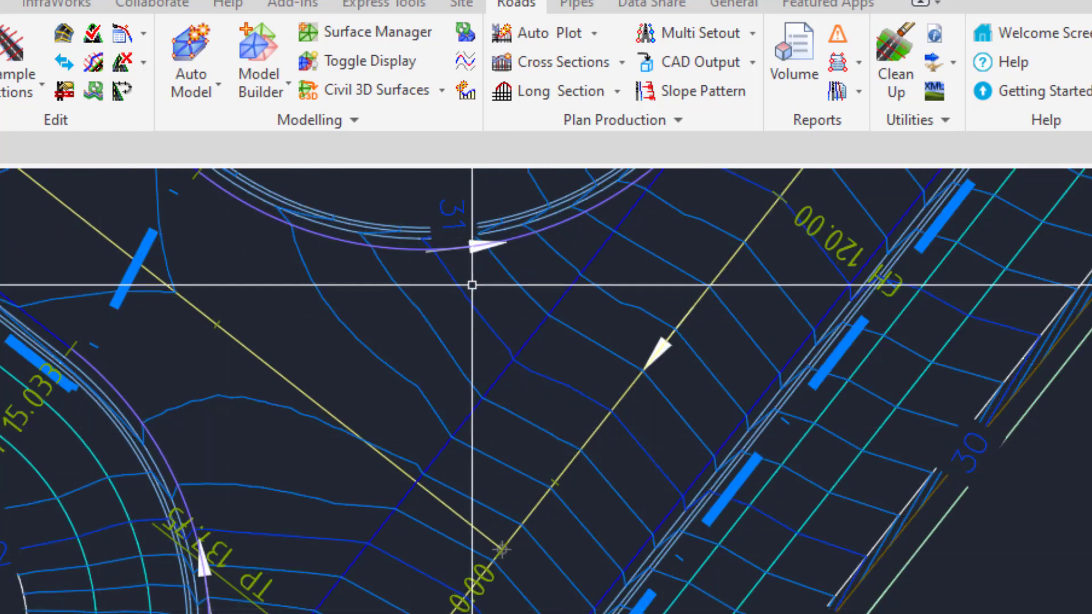
{"action": "scroll", "coordinate": [579, 565], "scroll_direction": "down", "scroll_amount": 4}
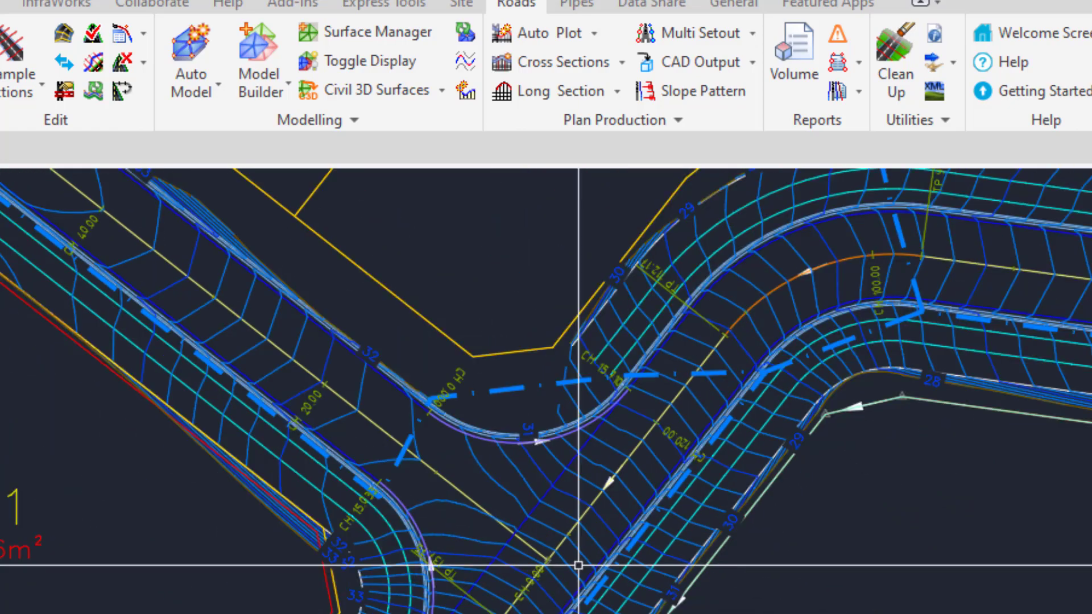
{"action": "middle_click_drag", "start_coordinate": [780, 497], "coordinate": [196, 513]}
{"action": "middle_click_drag", "start_coordinate": [278, 424], "coordinate": [653, 613]}
{"action": "scroll", "coordinate": [552, 542], "scroll_direction": "up", "scroll_amount": 2}
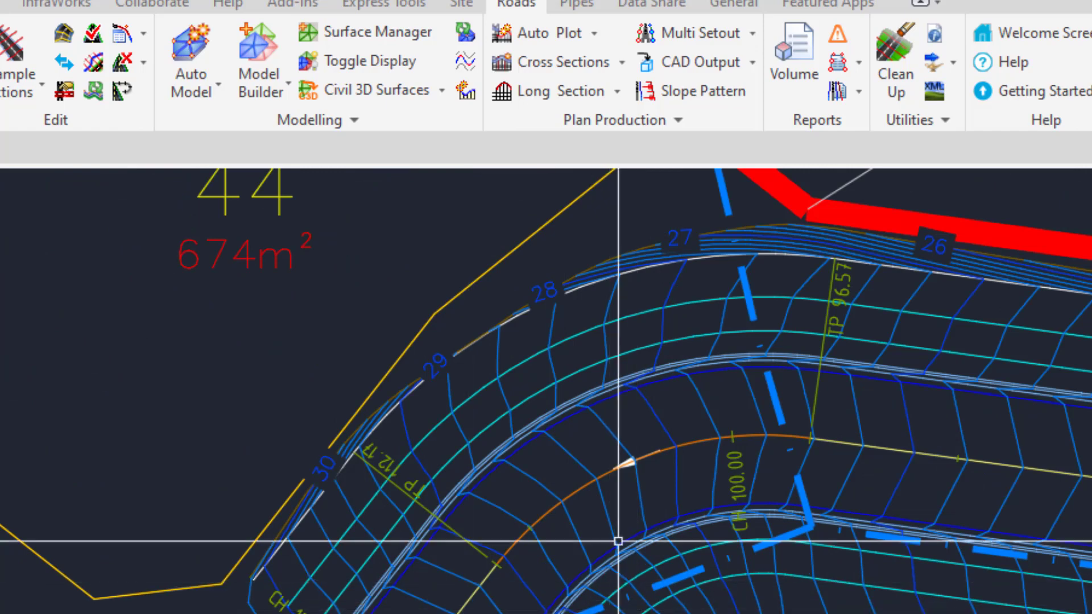
{"action": "mouse_move", "coordinate": [453, 408]}
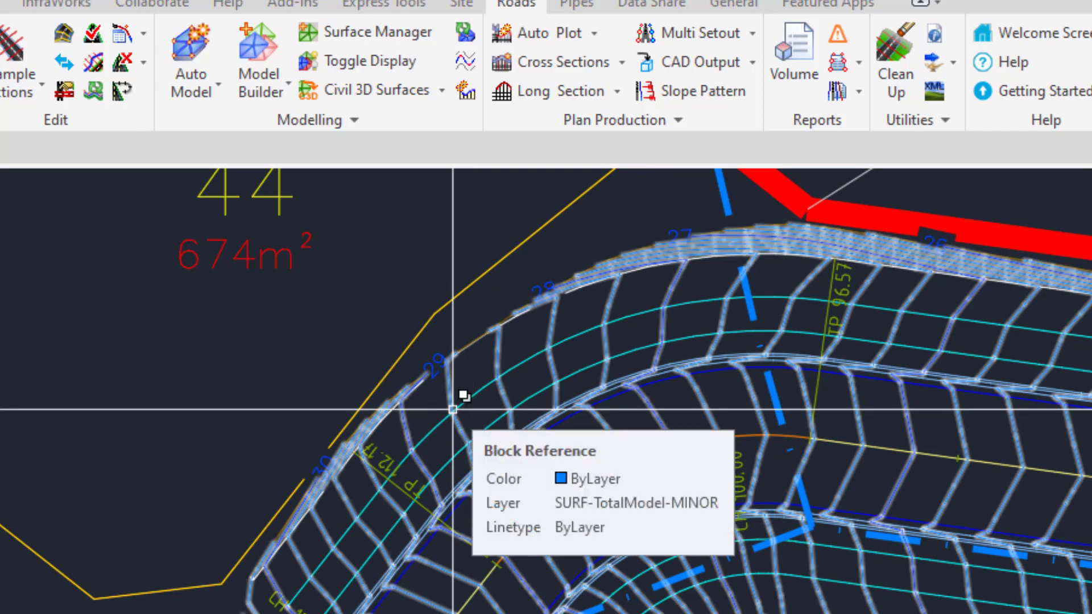
{"action": "scroll", "coordinate": [490, 368], "scroll_direction": "down", "scroll_amount": 1}
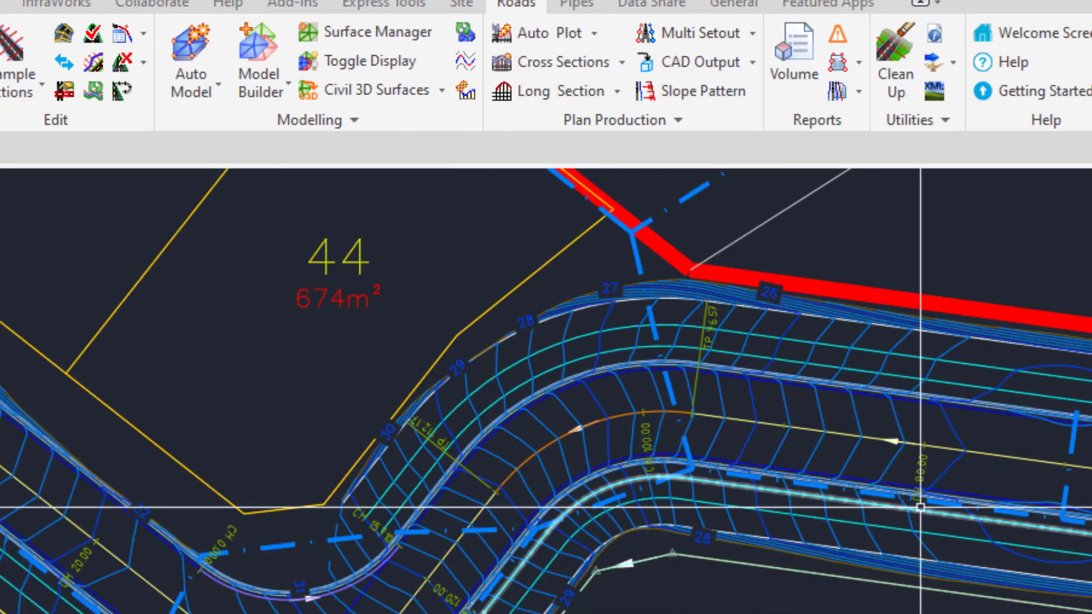
{"action": "middle_click_drag", "start_coordinate": [920, 507], "coordinate": [738, 520]}
{"action": "mouse_move", "coordinate": [737, 520]}
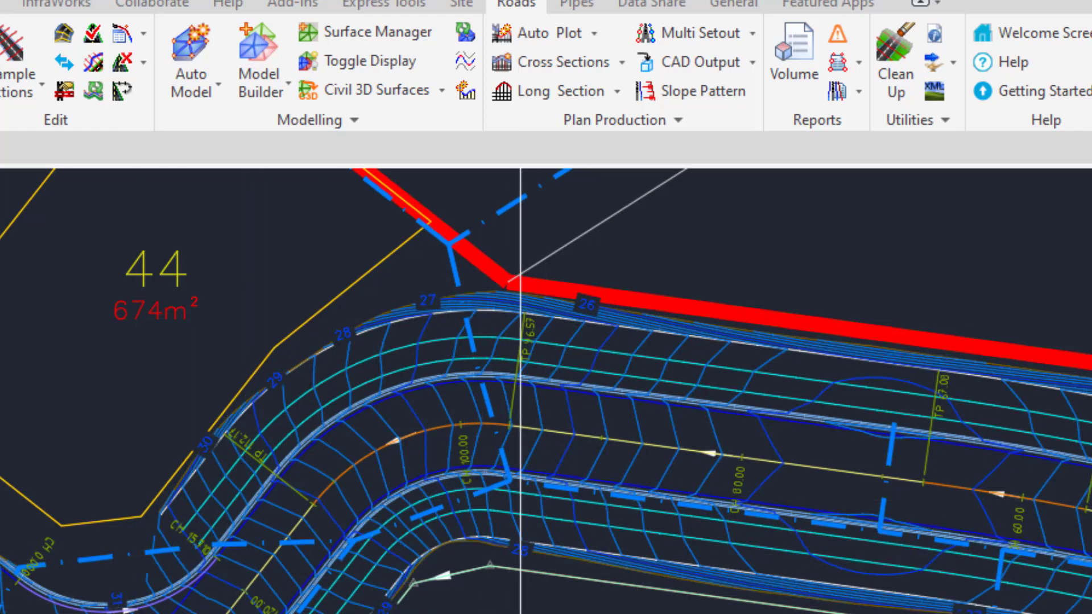
{"action": "middle_click_drag", "start_coordinate": [546, 603], "coordinate": [762, 511]}
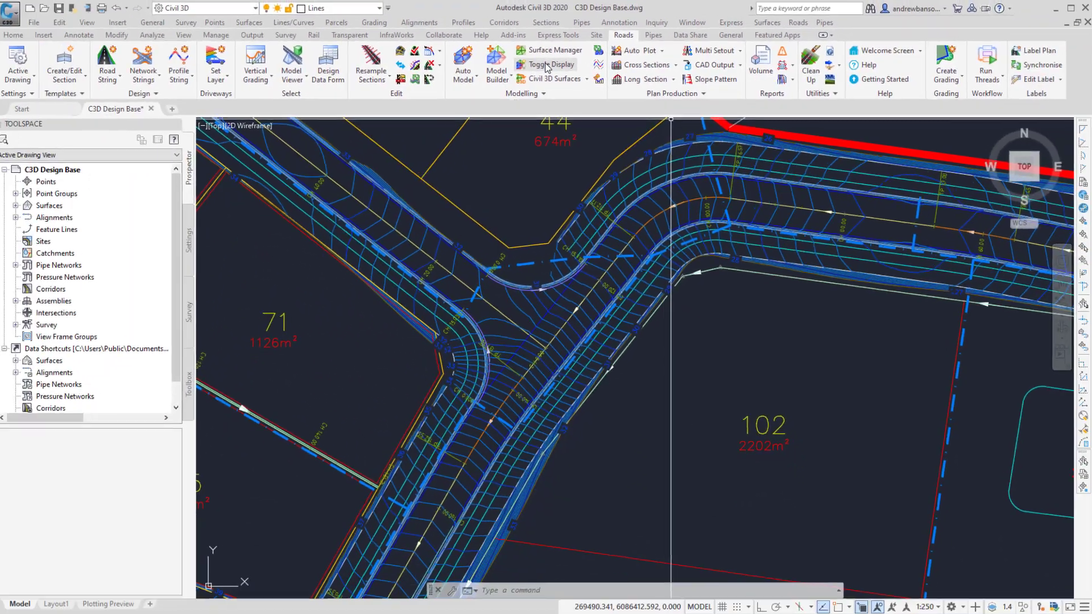
Turn on the mesh display for the TotalModel surface in the Toggle Display settings and apply it
{"action": "left_click", "coordinate": [575, 65]}
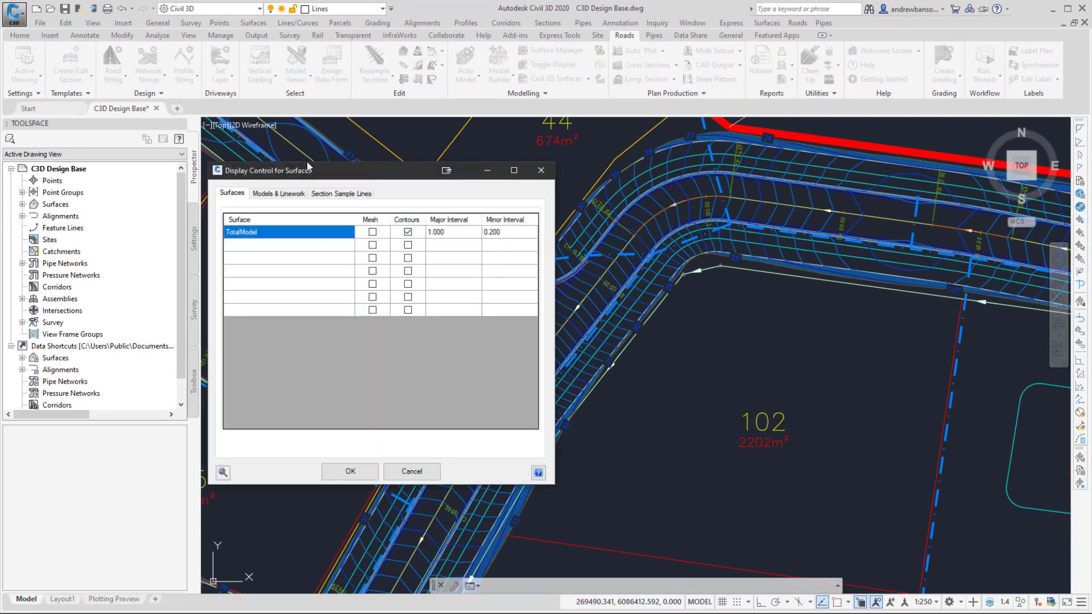
{"action": "left_click_drag", "start_coordinate": [492, 177], "coordinate": [801, 203]}
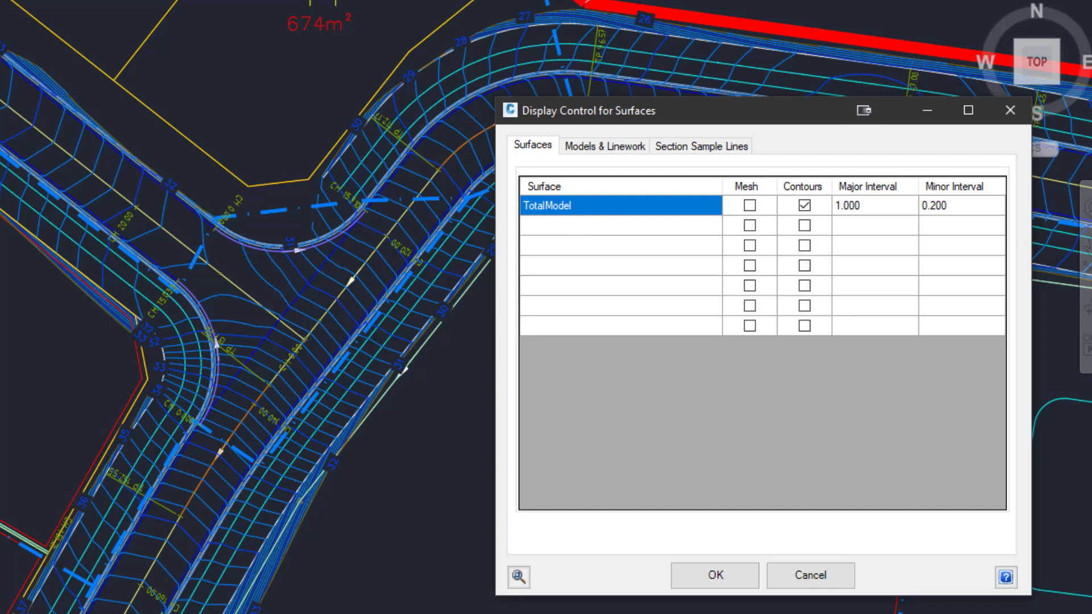
{"action": "left_click", "coordinate": [749, 205]}
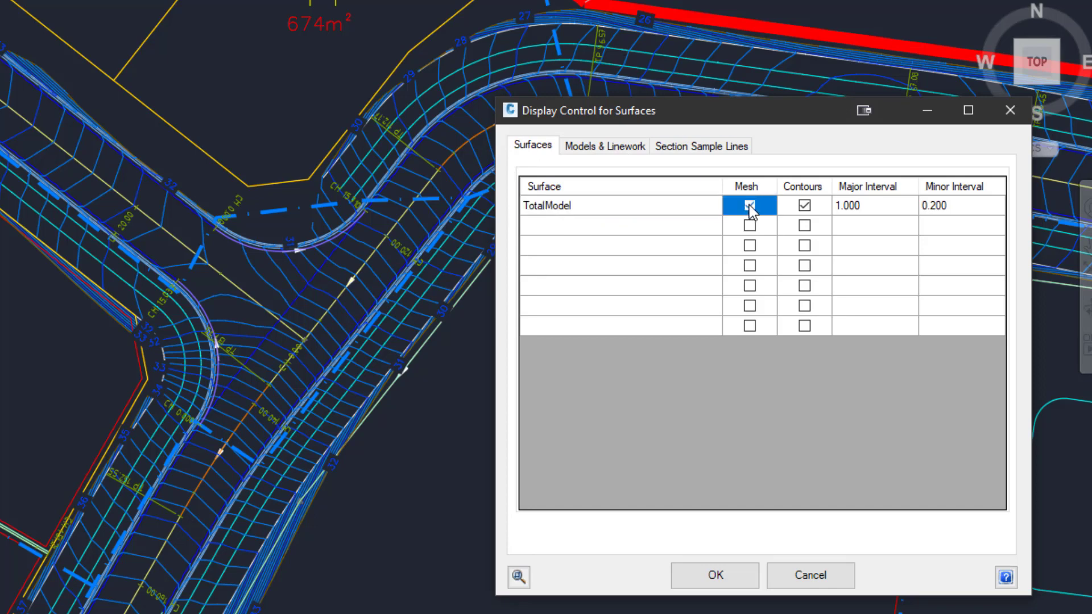
{"action": "left_click", "coordinate": [732, 580]}
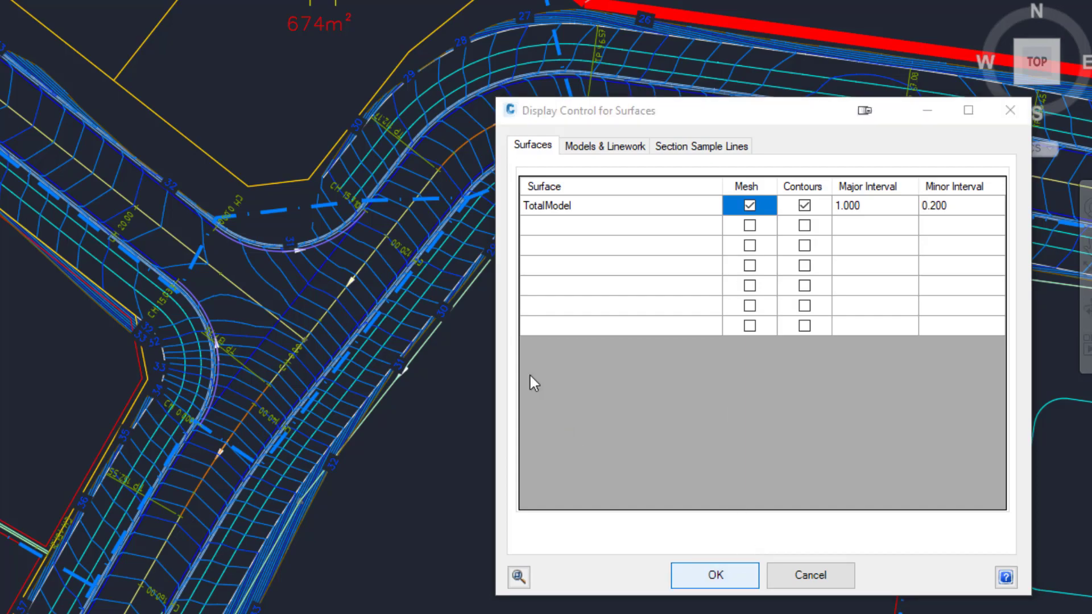
Inspect the TotalModel surface mesh along the roads, around the lots and at the intersection
{"action": "scroll", "coordinate": [490, 247], "scroll_direction": "down", "scroll_amount": 5}
{"action": "scroll", "coordinate": [488, 245], "scroll_direction": "up", "scroll_amount": 7}
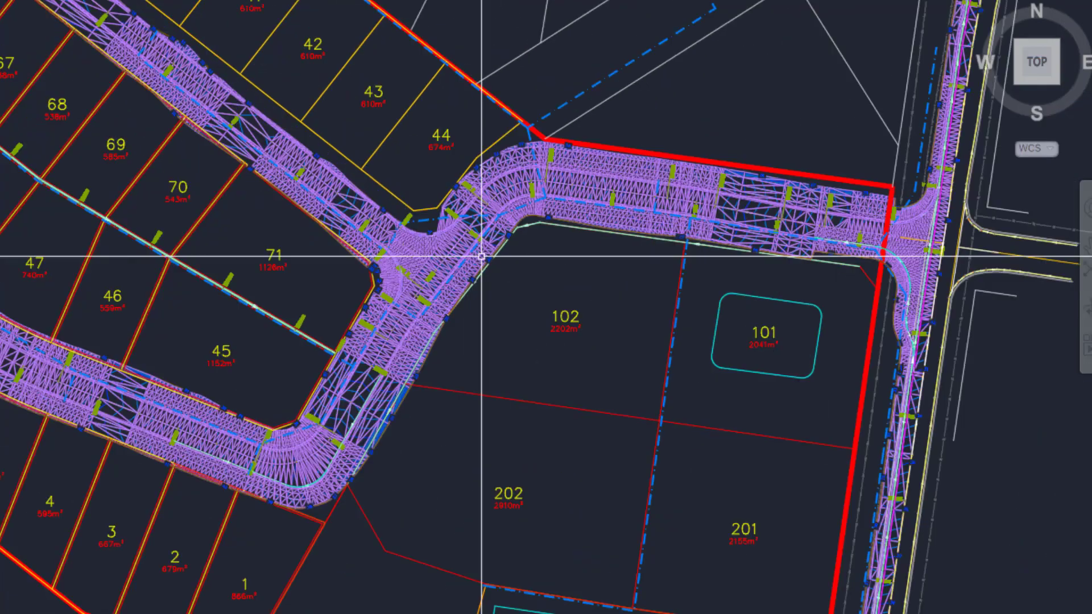
{"action": "scroll", "coordinate": [485, 257], "scroll_direction": "down", "scroll_amount": 5}
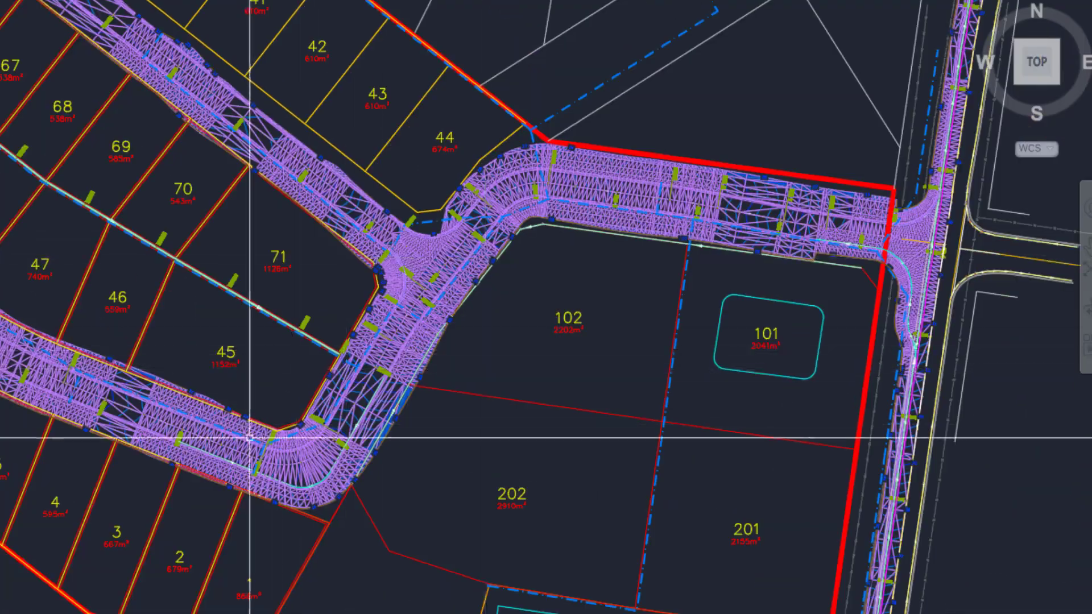
{"action": "scroll", "coordinate": [255, 448], "scroll_direction": "up", "scroll_amount": 4}
{"action": "middle_click_drag", "start_coordinate": [202, 395], "coordinate": [270, 401]}
{"action": "scroll", "coordinate": [475, 433], "scroll_direction": "down", "scroll_amount": 3}
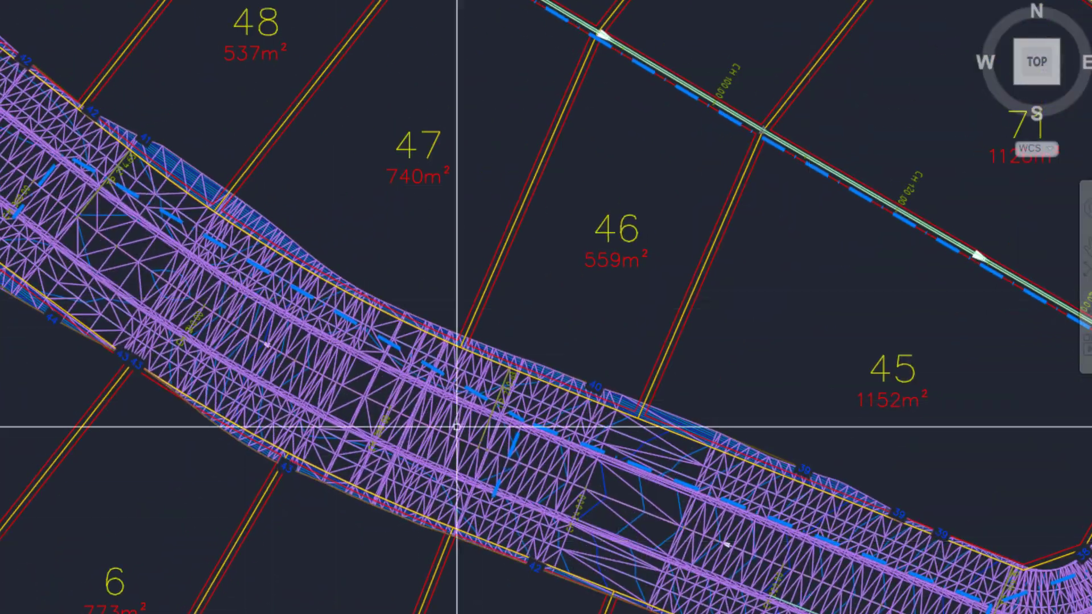
{"action": "scroll", "coordinate": [500, 446], "scroll_direction": "down", "scroll_amount": 2}
{"action": "middle_click_drag", "start_coordinate": [656, 422], "coordinate": [177, 455]}
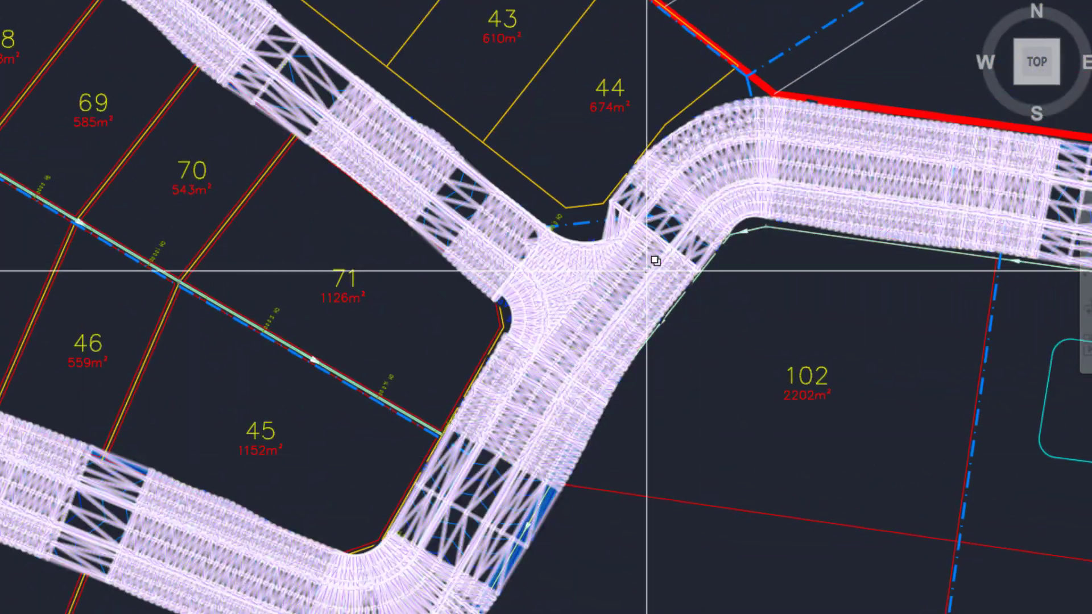
{"action": "scroll", "coordinate": [653, 264], "scroll_direction": "up", "scroll_amount": 6}
{"action": "scroll", "coordinate": [722, 348], "scroll_direction": "up", "scroll_amount": 2}
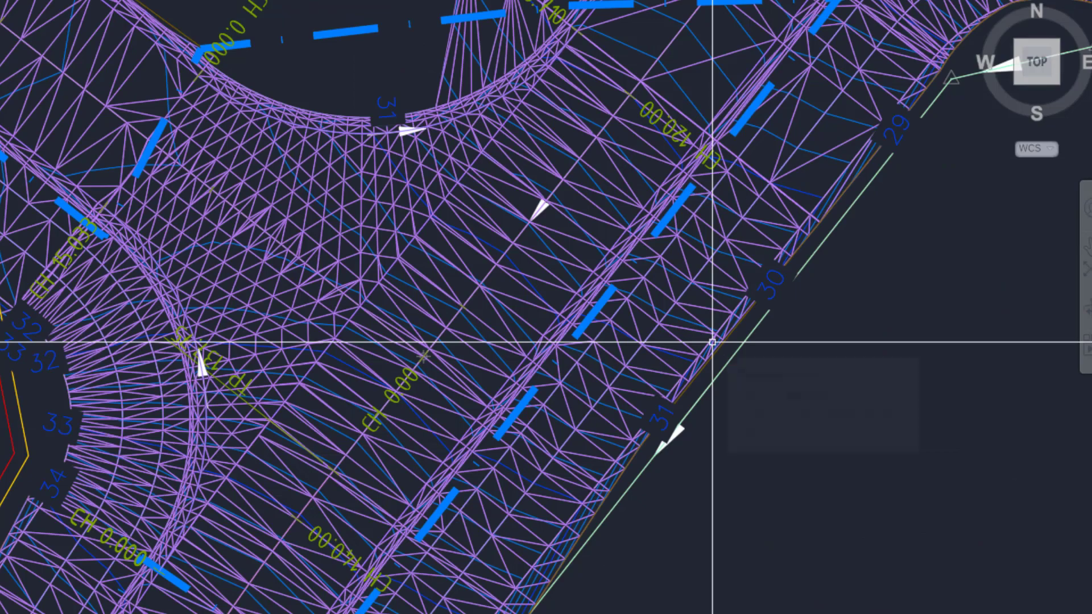
{"action": "scroll", "coordinate": [712, 342], "scroll_direction": "down", "scroll_amount": 4}
{"action": "mouse_move", "coordinate": [672, 302]}
{"action": "middle_mouse_down"}
{"action": "mouse_move", "coordinate": [629, 282]}
{"action": "mouse_move", "coordinate": [234, 285]}
{"action": "middle_mouse_up"}
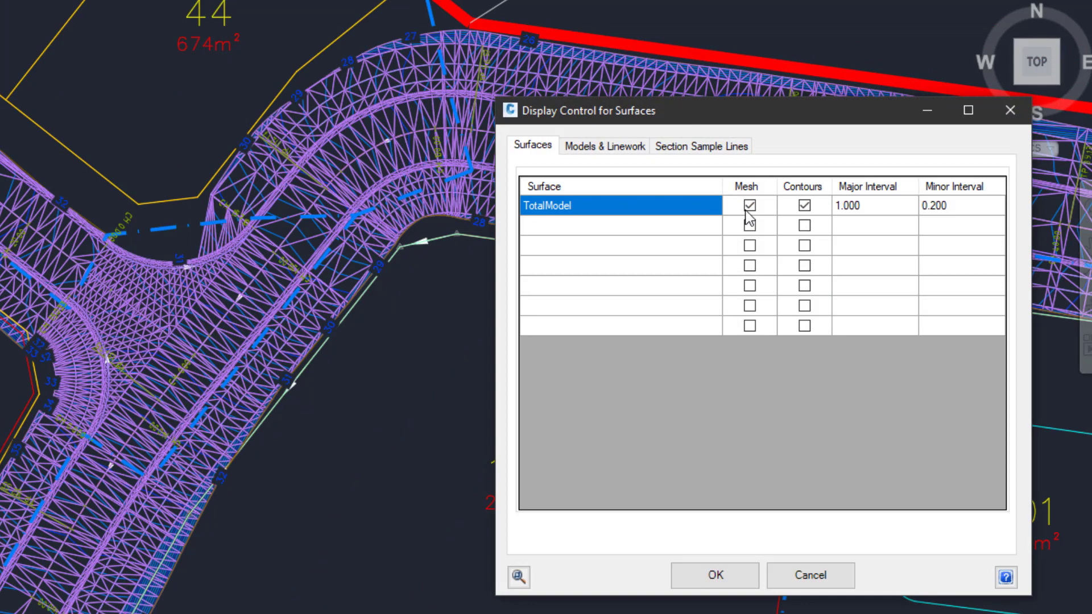
Turn off both the mesh and the contours of the TotalModel surface and apply the change
{"action": "left_click", "coordinate": [749, 205]}
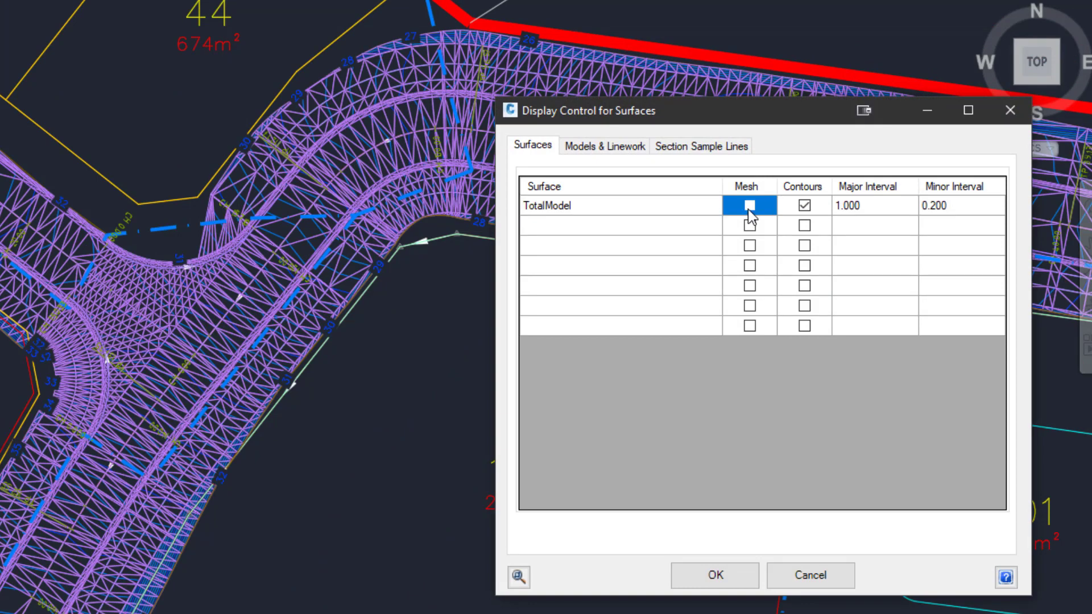
{"action": "left_click", "coordinate": [804, 205]}
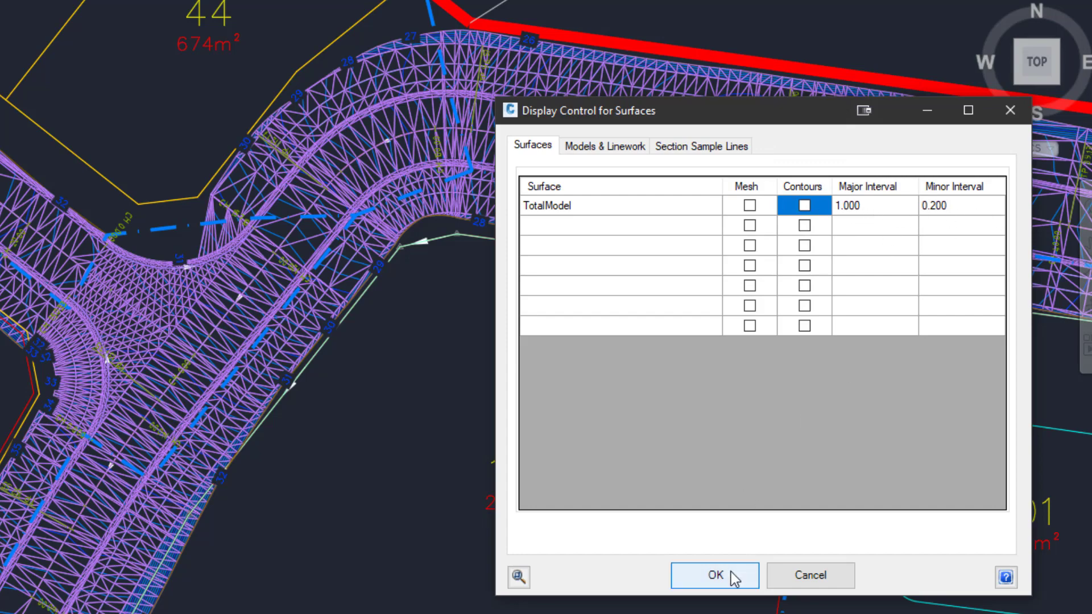
{"action": "left_click", "coordinate": [677, 577]}
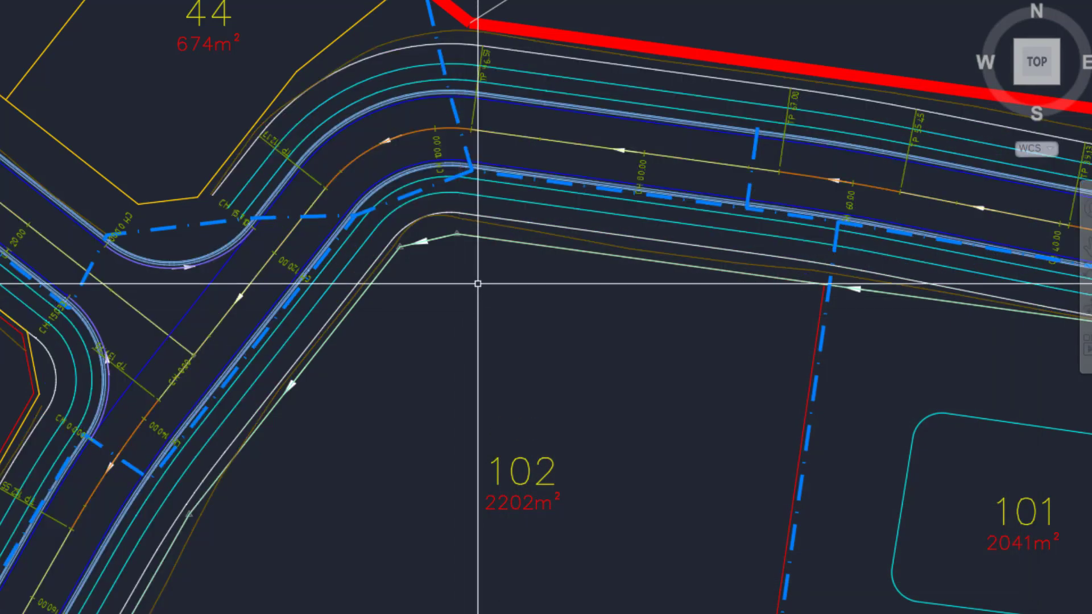
Turn on the TotalModel surface mesh, hide the TotalModel model linework, and apply the display settings
{"action": "scroll", "coordinate": [475, 281], "scroll_direction": "up", "scroll_amount": 2}
{"action": "mouse_move", "coordinate": [475, 280]}
{"action": "middle_mouse_down"}
{"action": "mouse_move", "coordinate": [501, 253]}
{"action": "mouse_move", "coordinate": [746, 107]}
{"action": "mouse_move", "coordinate": [662, 232]}
{"action": "mouse_move", "coordinate": [714, 49]}
{"action": "mouse_move", "coordinate": [738, 15]}
{"action": "middle_mouse_up"}
{"action": "middle_click_drag", "start_coordinate": [519, 254], "coordinate": [470, 358]}
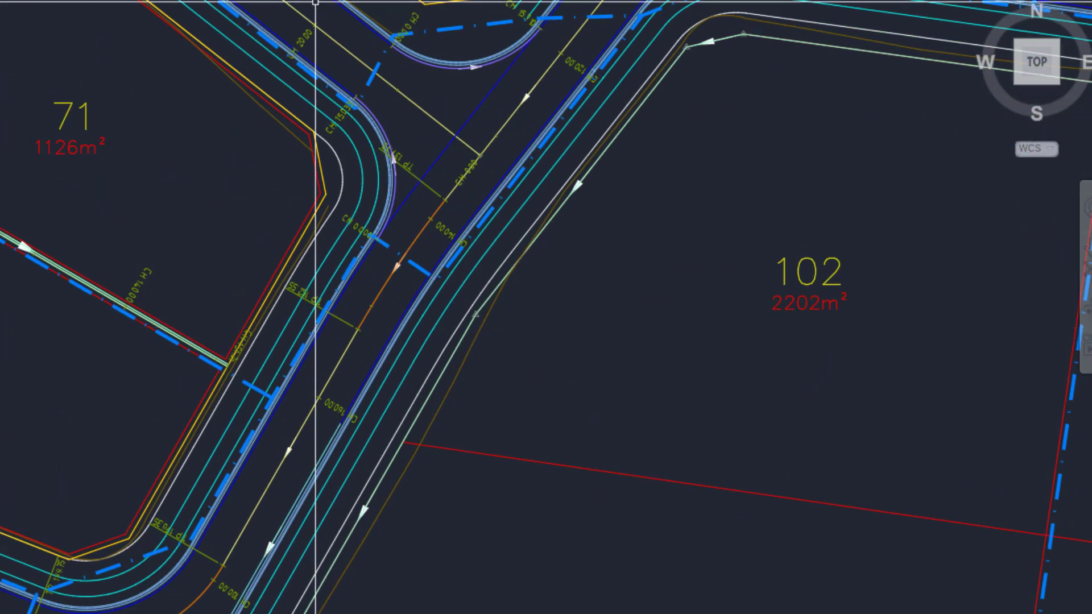
{"action": "key", "text": "Return"}
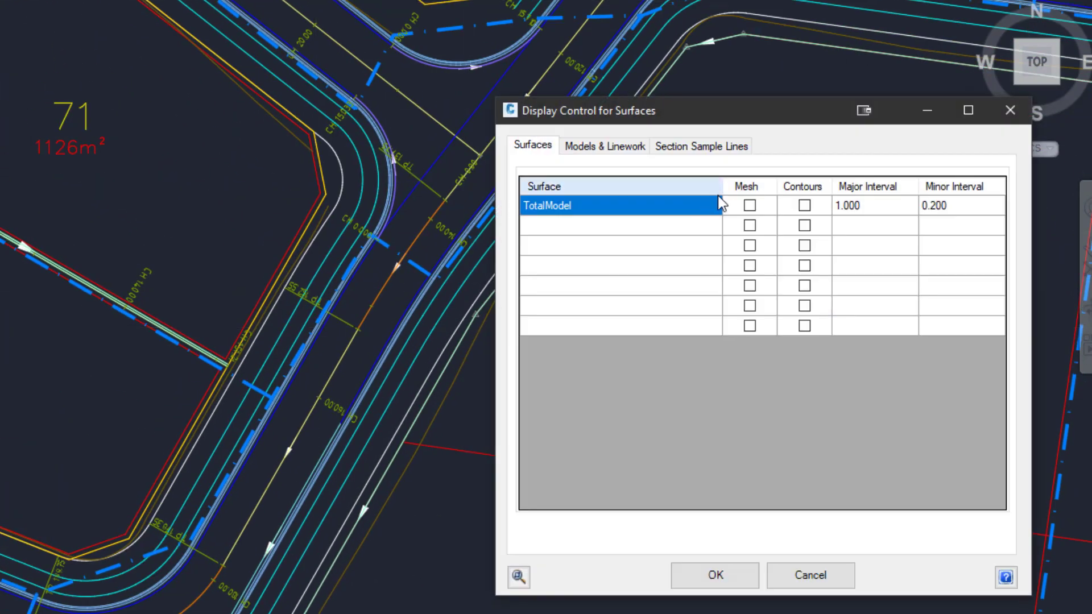
{"action": "left_click", "coordinate": [749, 205]}
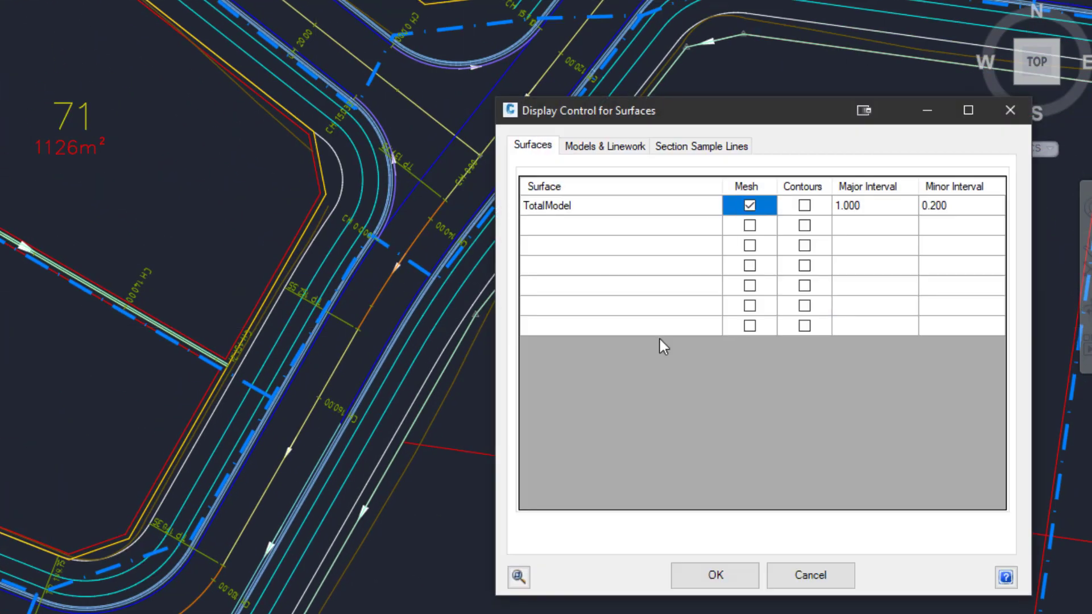
{"action": "left_click", "coordinate": [590, 149]}
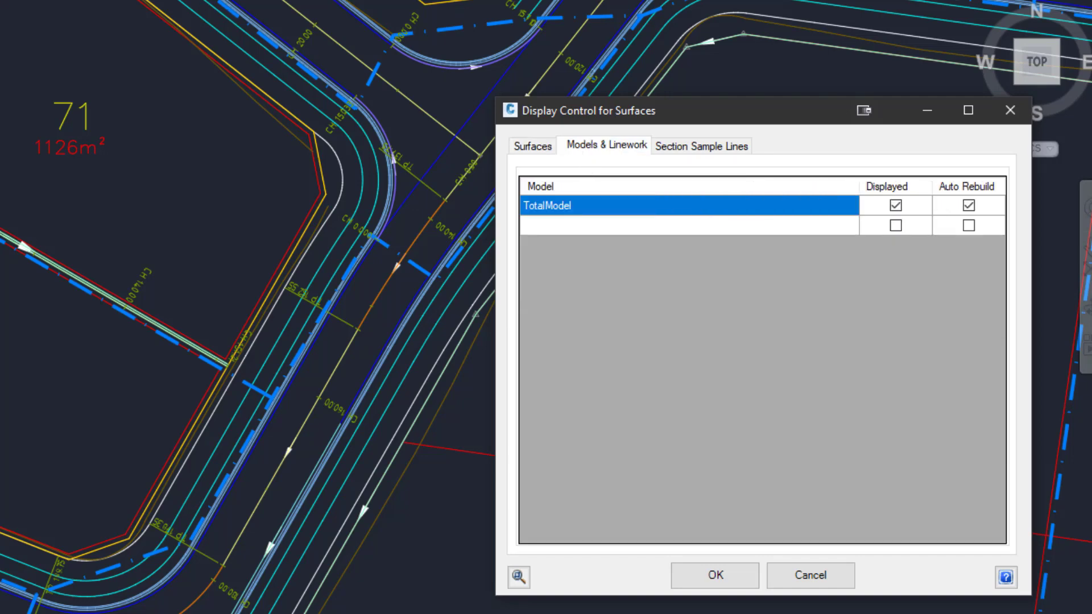
{"action": "left_click", "coordinate": [895, 205]}
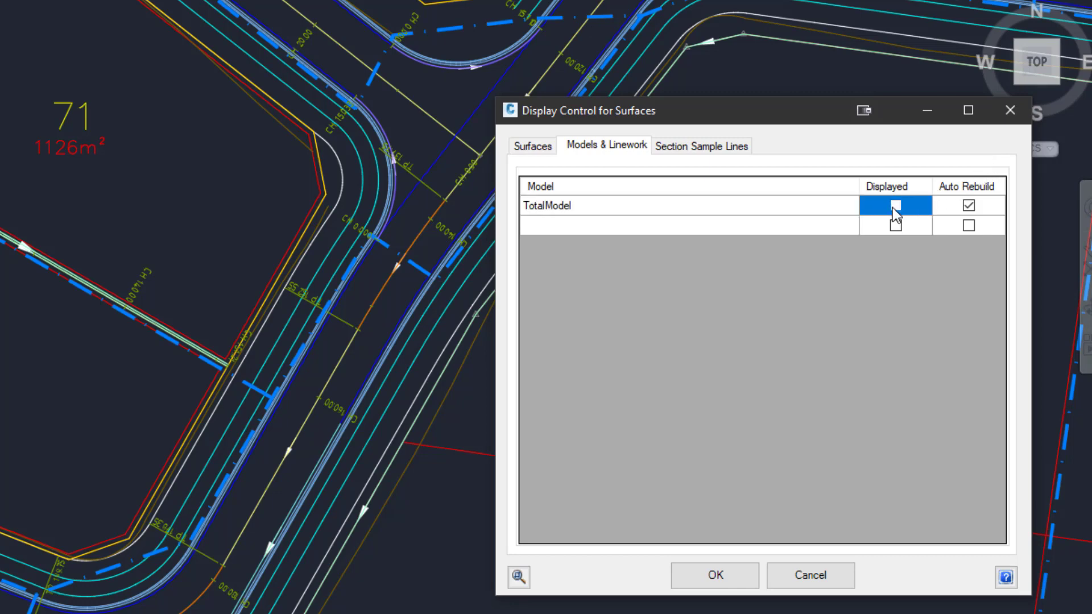
{"action": "left_click", "coordinate": [729, 571]}
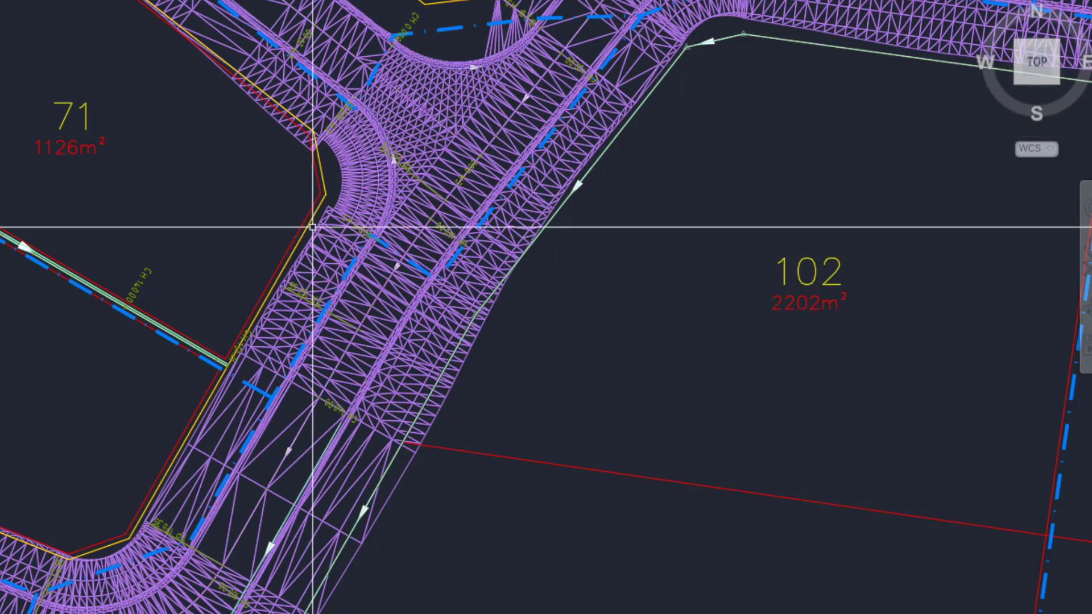
Switch the TotalModel surface display from mesh to contours and apply it
{"action": "key", "text": "Return"}
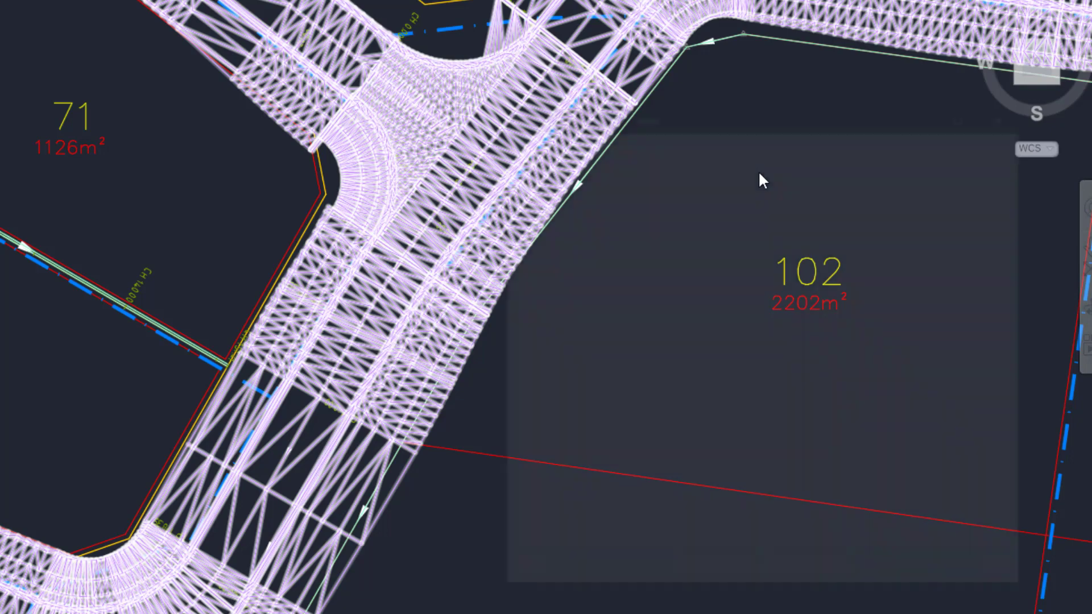
{"action": "left_click", "coordinate": [749, 205]}
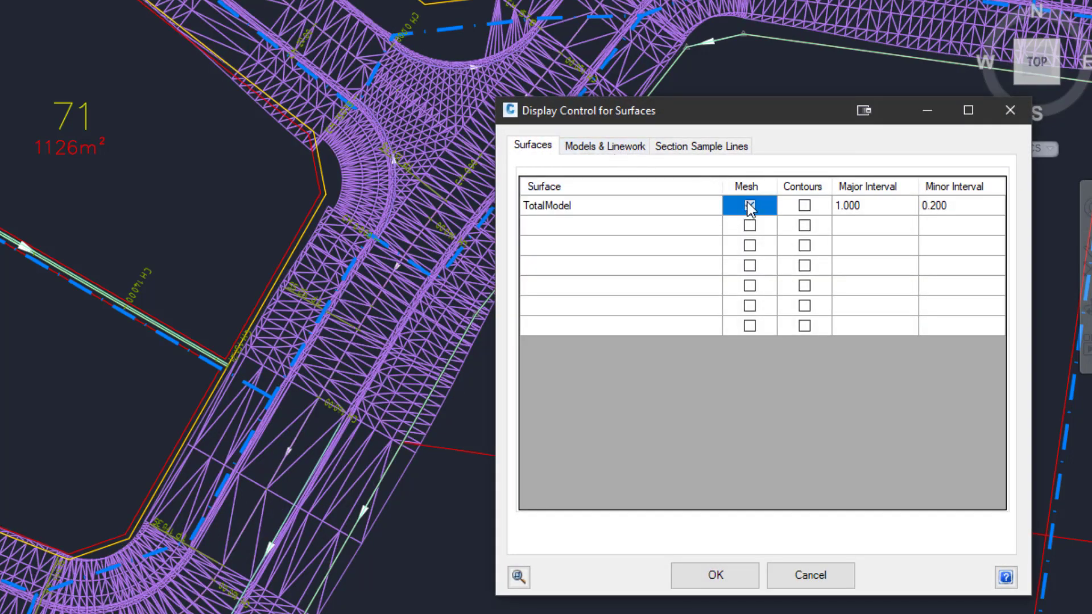
{"action": "left_click", "coordinate": [804, 205]}
{"action": "left_click", "coordinate": [701, 574]}
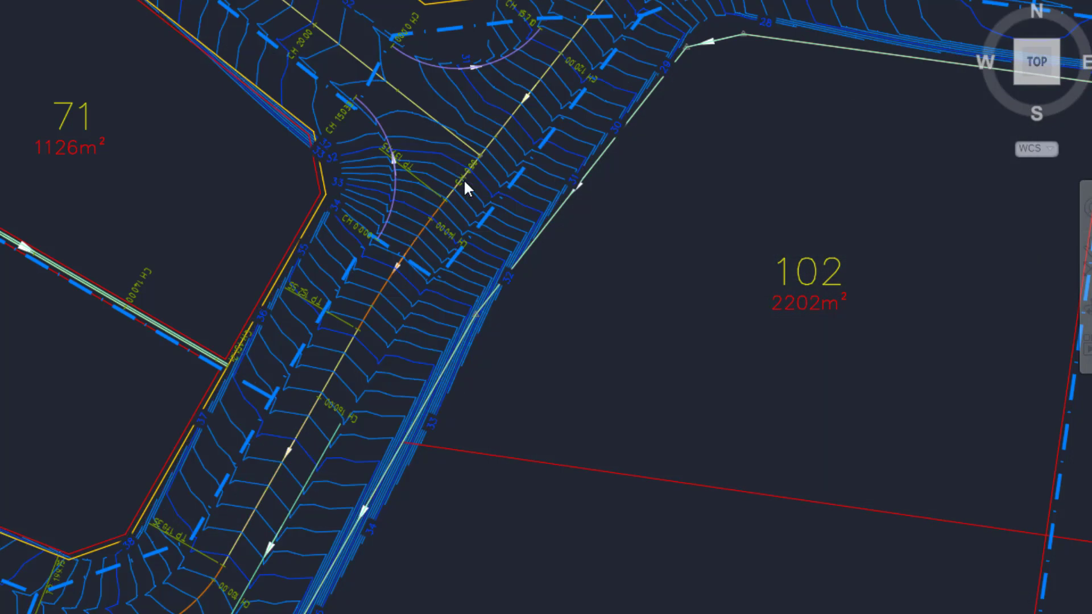
Turn on the display of the TotalModel model linework in the surface display settings
{"action": "middle_click_drag", "start_coordinate": [576, 147], "coordinate": [581, 159]}
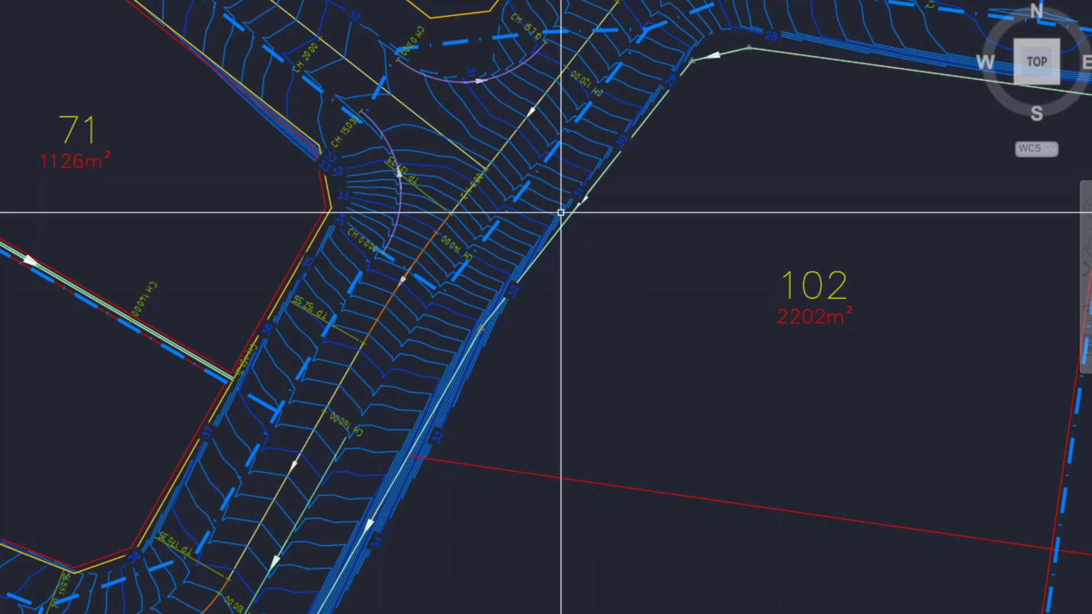
{"action": "mouse_move", "coordinate": [421, 294]}
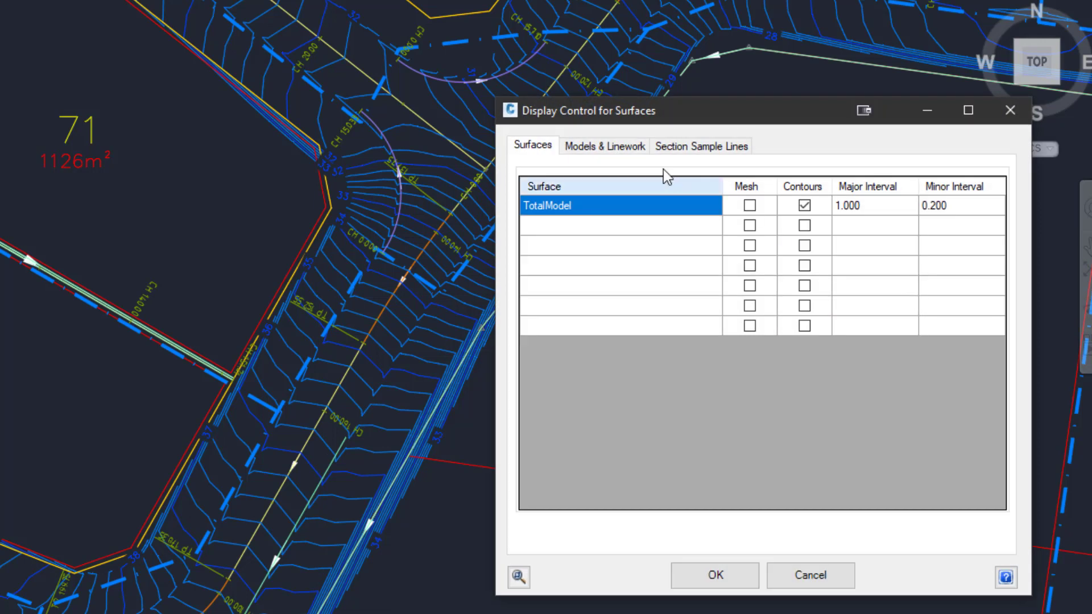
{"action": "left_click", "coordinate": [619, 145]}
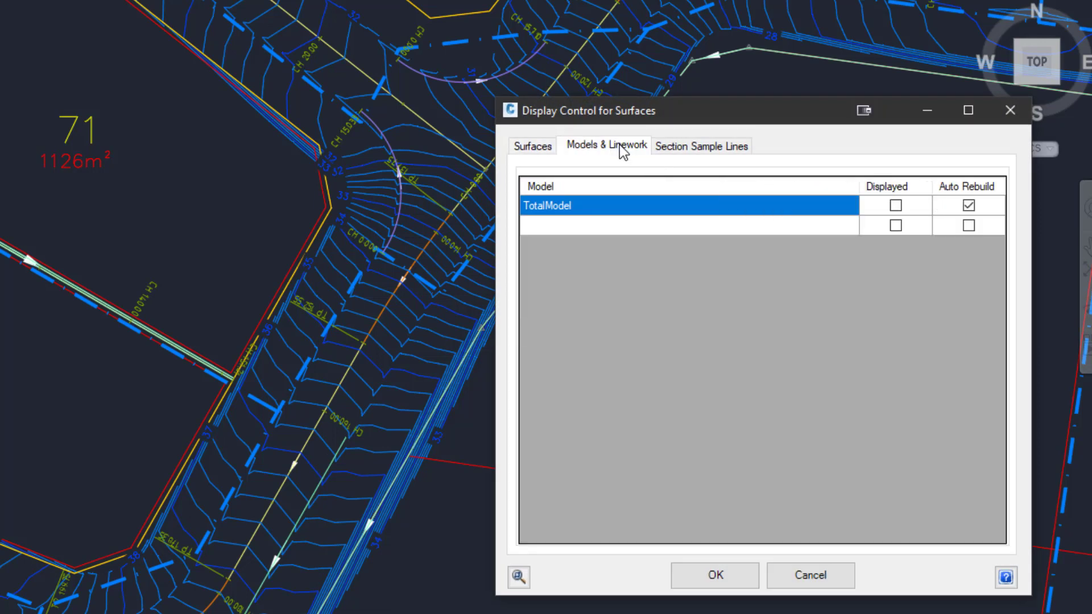
{"action": "left_click", "coordinate": [895, 205]}
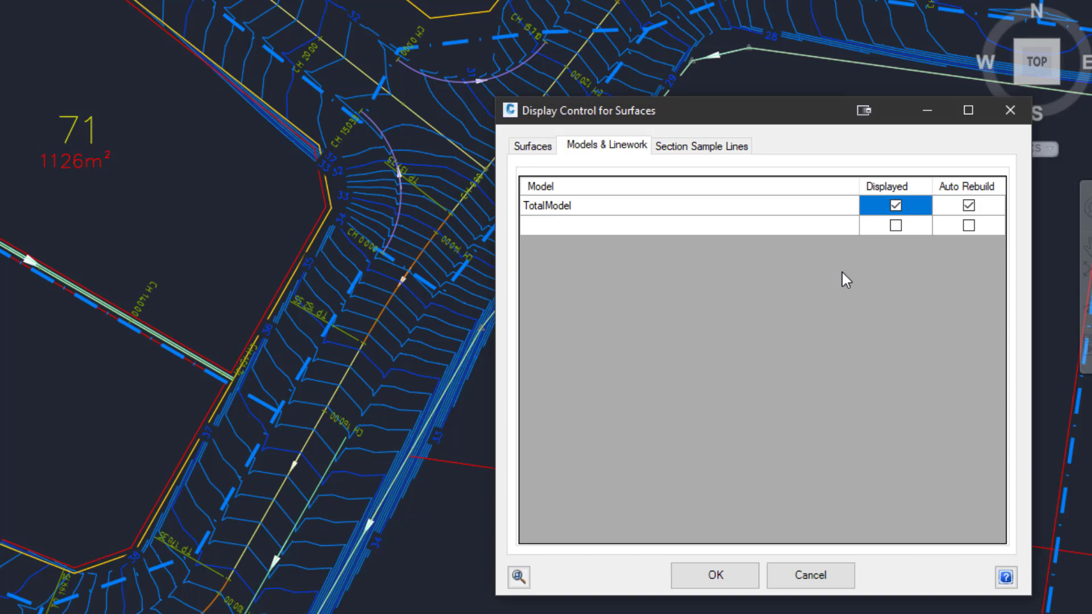
{"action": "left_click", "coordinate": [990, 200]}
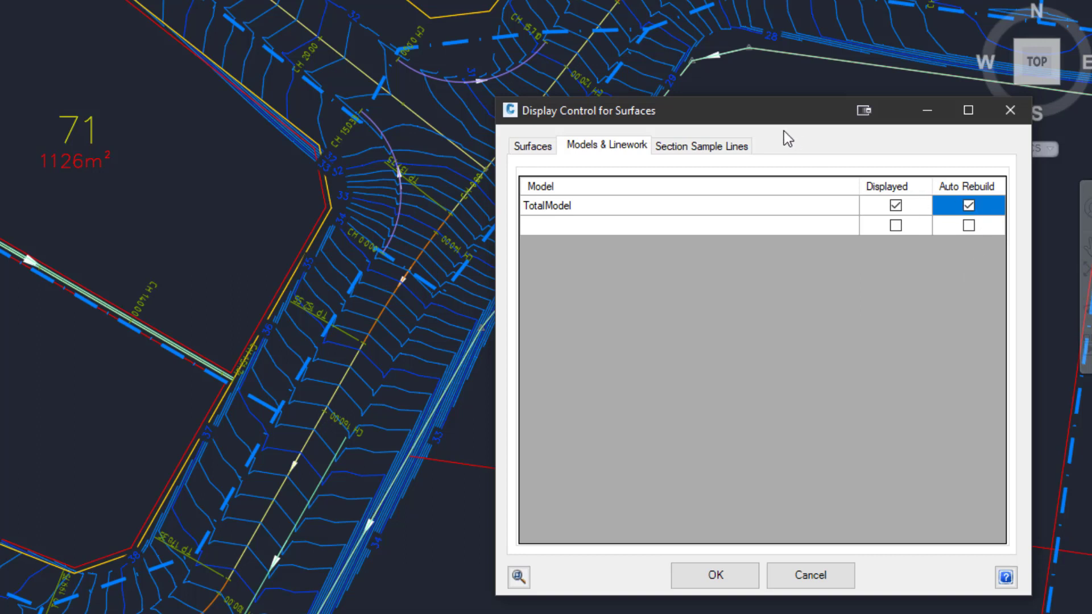
Turn on the section sample lines for Road 1 only and apply the display settings
{"action": "left_click", "coordinate": [719, 146]}
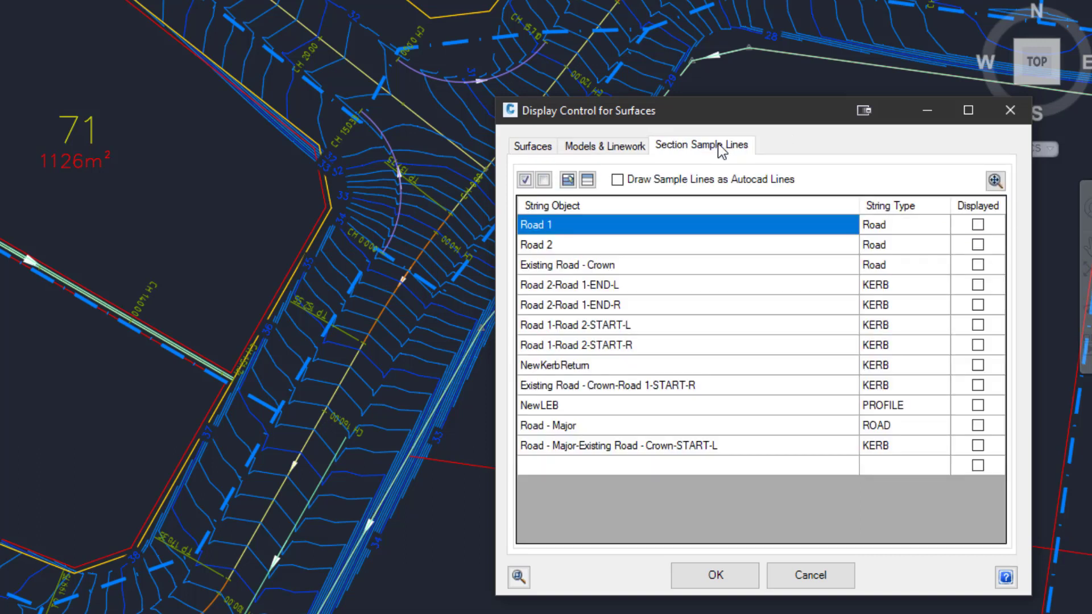
{"action": "left_click", "coordinate": [977, 225]}
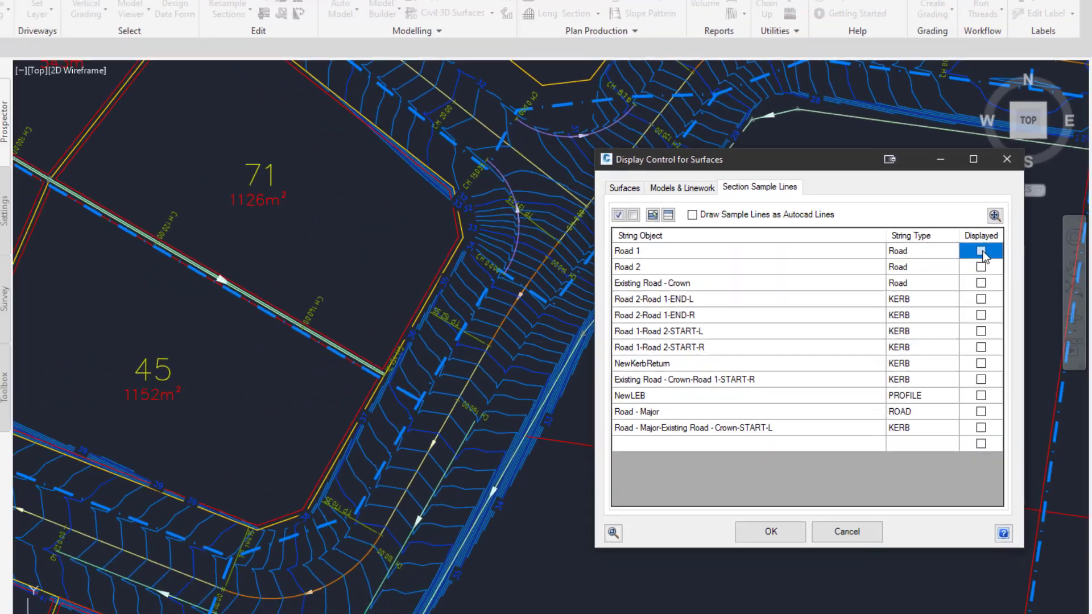
{"action": "left_click", "coordinate": [981, 251]}
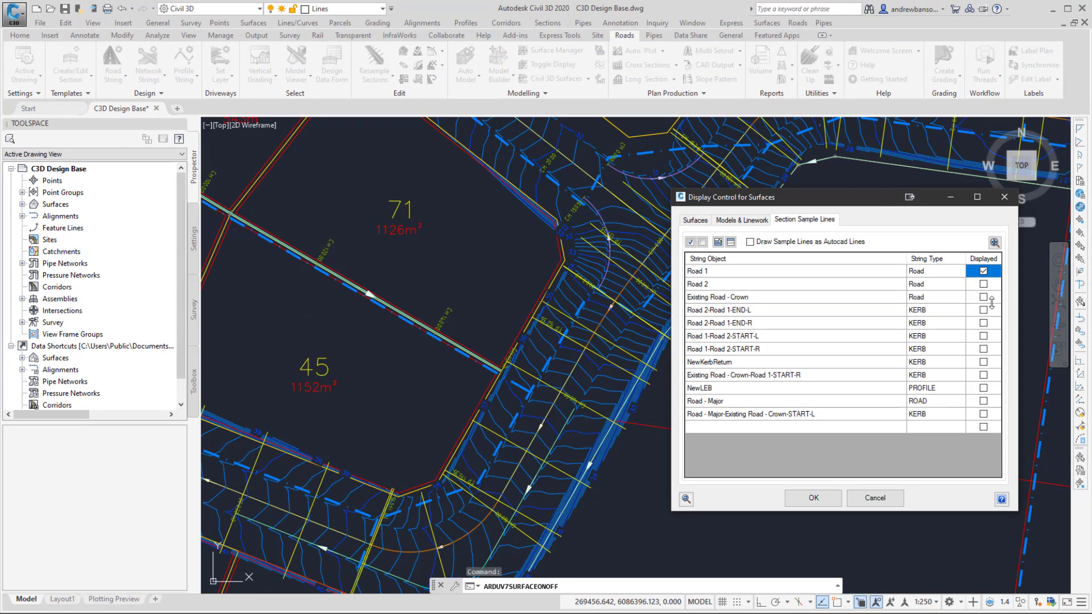
{"action": "left_click", "coordinate": [982, 283]}
{"action": "left_click", "coordinate": [983, 271]}
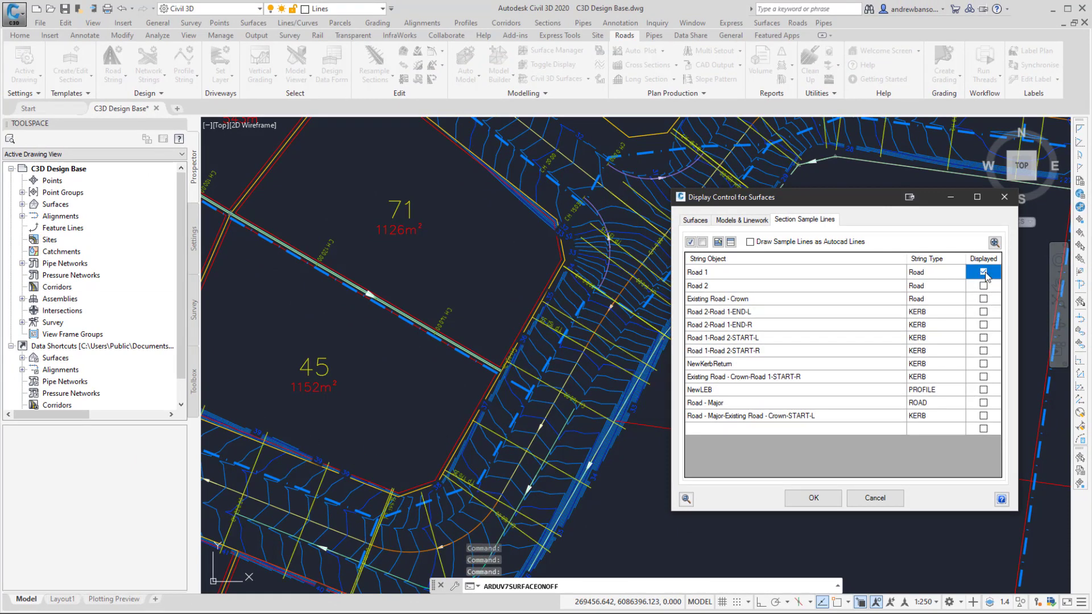
{"action": "left_click", "coordinate": [984, 282]}
{"action": "left_click", "coordinate": [984, 285]}
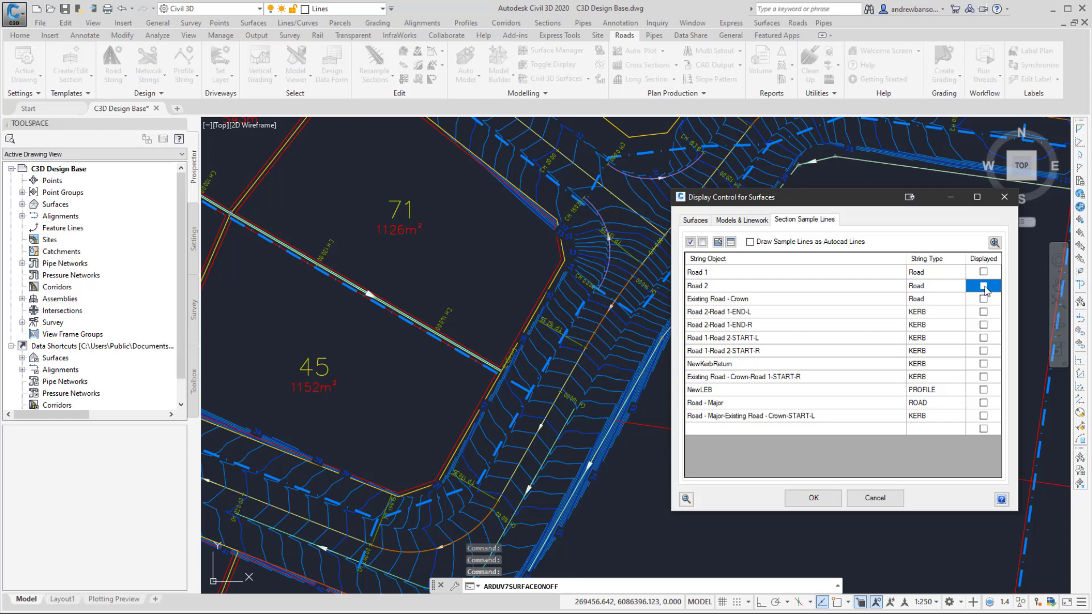
{"action": "left_click", "coordinate": [984, 272]}
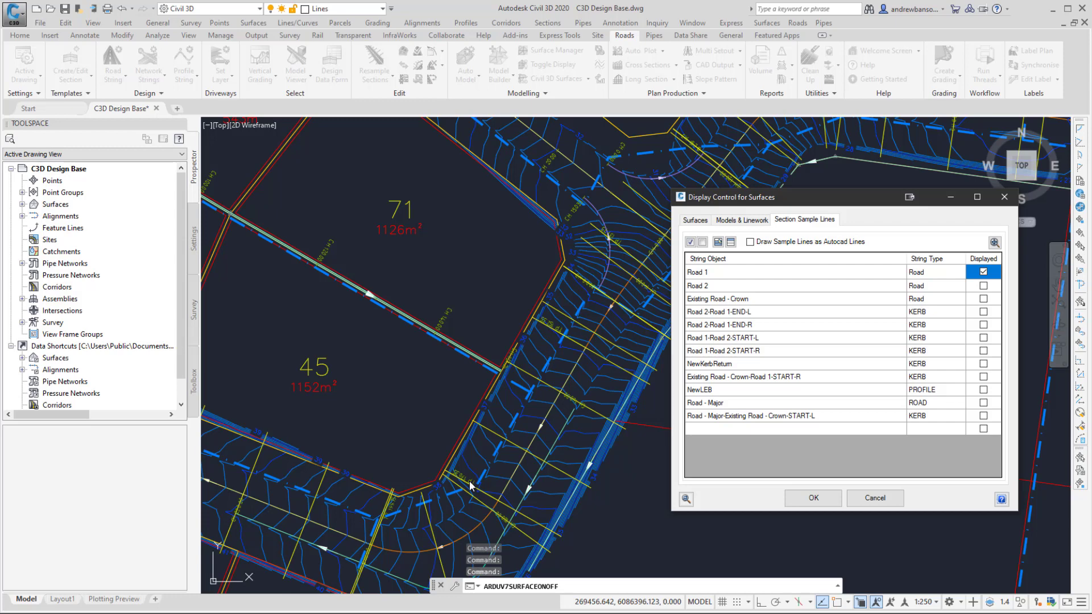
{"action": "left_click", "coordinate": [811, 499]}
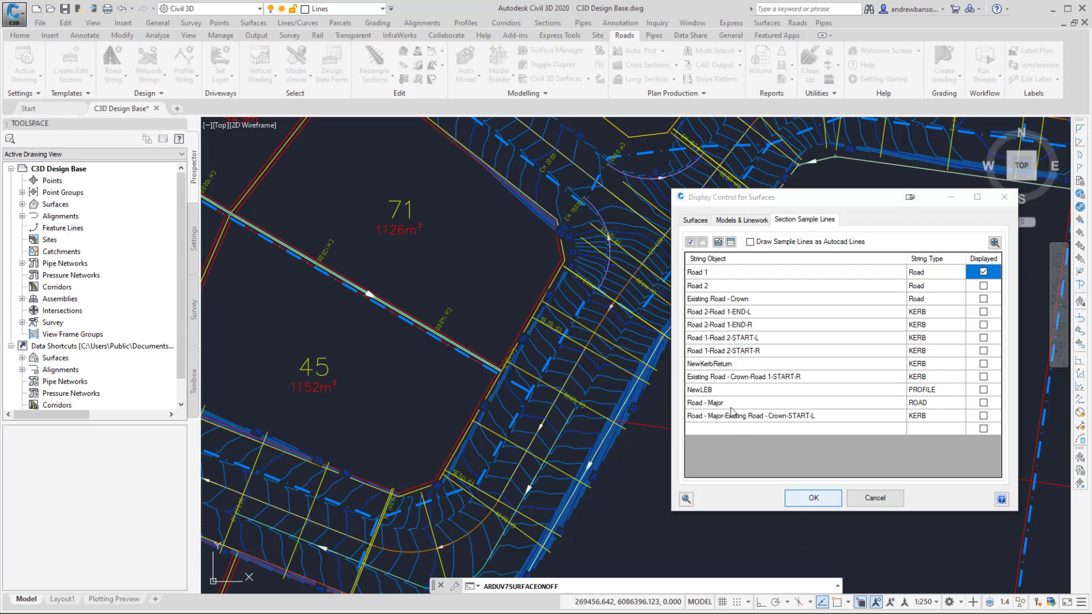
Examine the Road 1 section sample lines and model linework along the road, around the bends and at the intersection
{"action": "scroll", "coordinate": [716, 370], "scroll_direction": "down", "scroll_amount": 2}
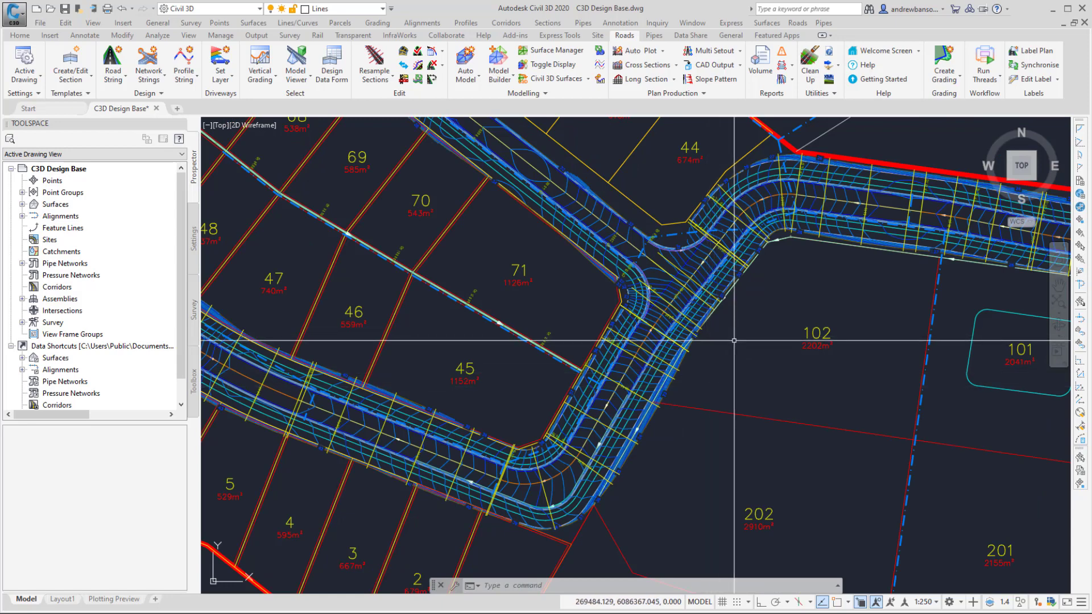
{"action": "mouse_move", "coordinate": [733, 340]}
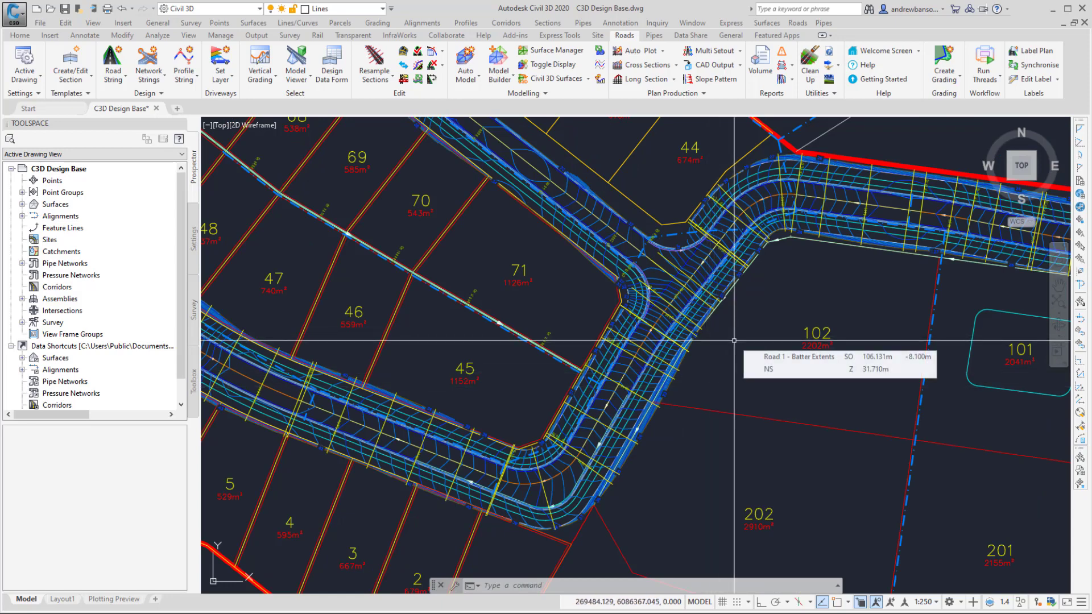
{"action": "mouse_move", "coordinate": [695, 313]}
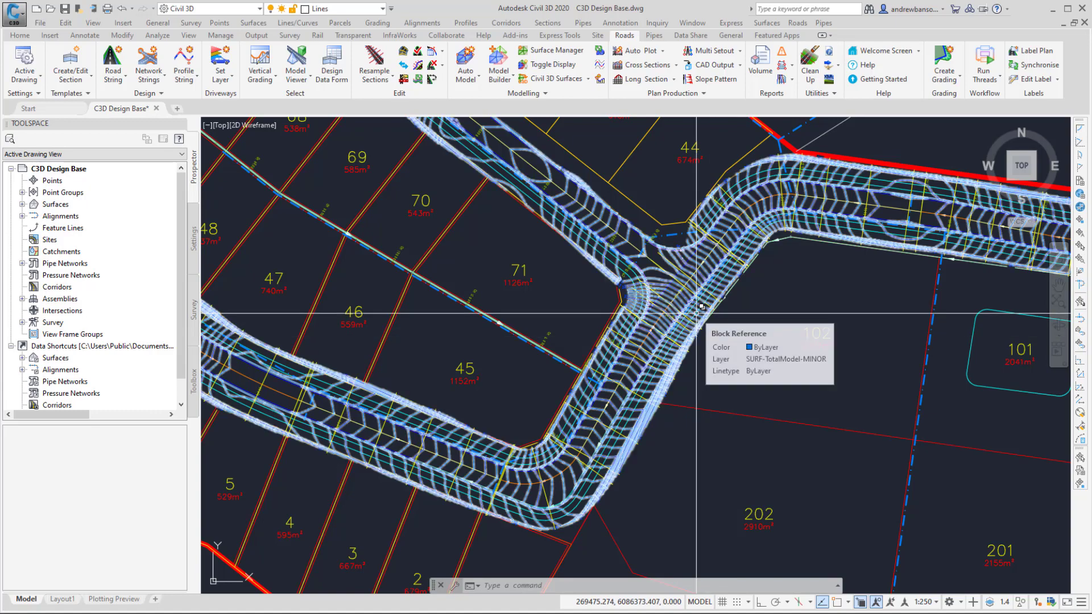
{"action": "scroll", "coordinate": [696, 313], "scroll_direction": "up", "scroll_amount": 5}
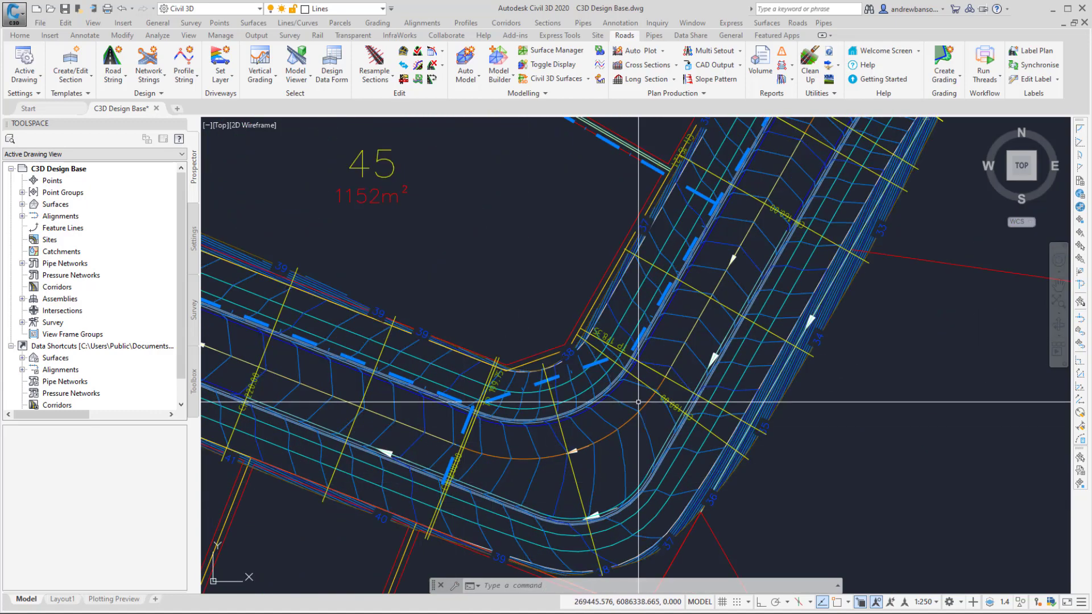
{"action": "scroll", "coordinate": [638, 401], "scroll_direction": "down", "scroll_amount": 2}
{"action": "mouse_move", "coordinate": [639, 155]}
{"action": "middle_mouse_down"}
{"action": "mouse_move", "coordinate": [561, 375]}
{"action": "mouse_move", "coordinate": [505, 441]}
{"action": "middle_mouse_up"}
{"action": "scroll", "coordinate": [505, 441], "scroll_direction": "up", "scroll_amount": 2}
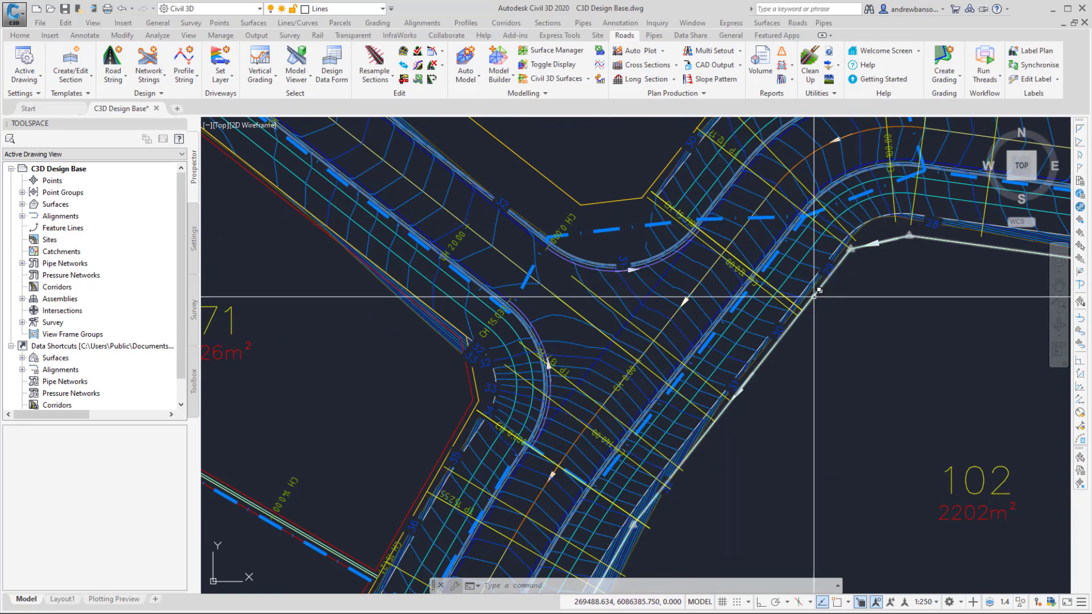
{"action": "scroll", "coordinate": [738, 283], "scroll_direction": "down", "scroll_amount": 3}
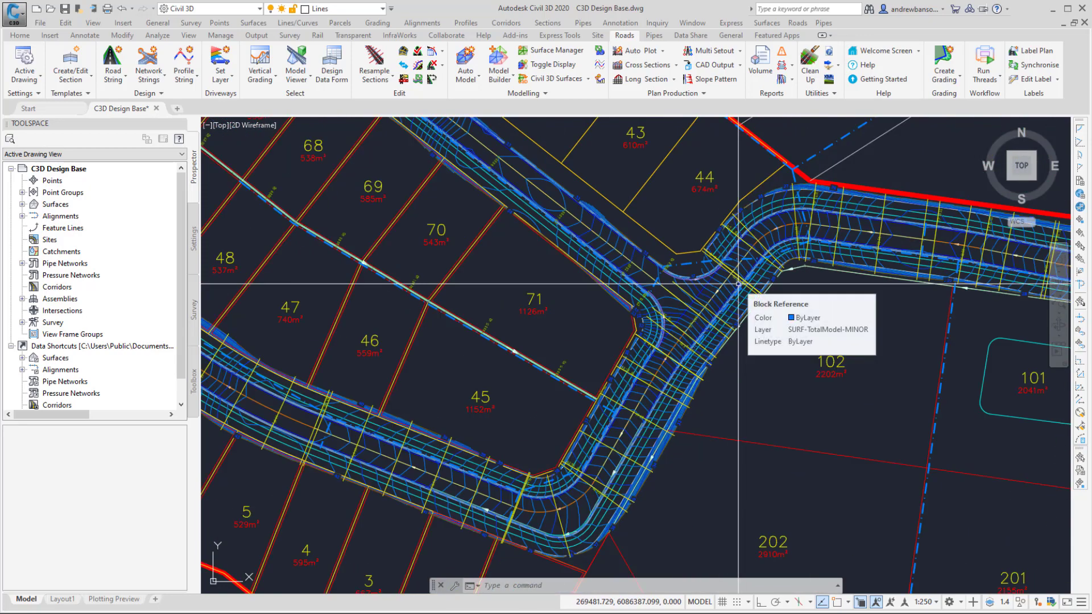
{"action": "middle_click_drag", "start_coordinate": [698, 265], "coordinate": [562, 259]}
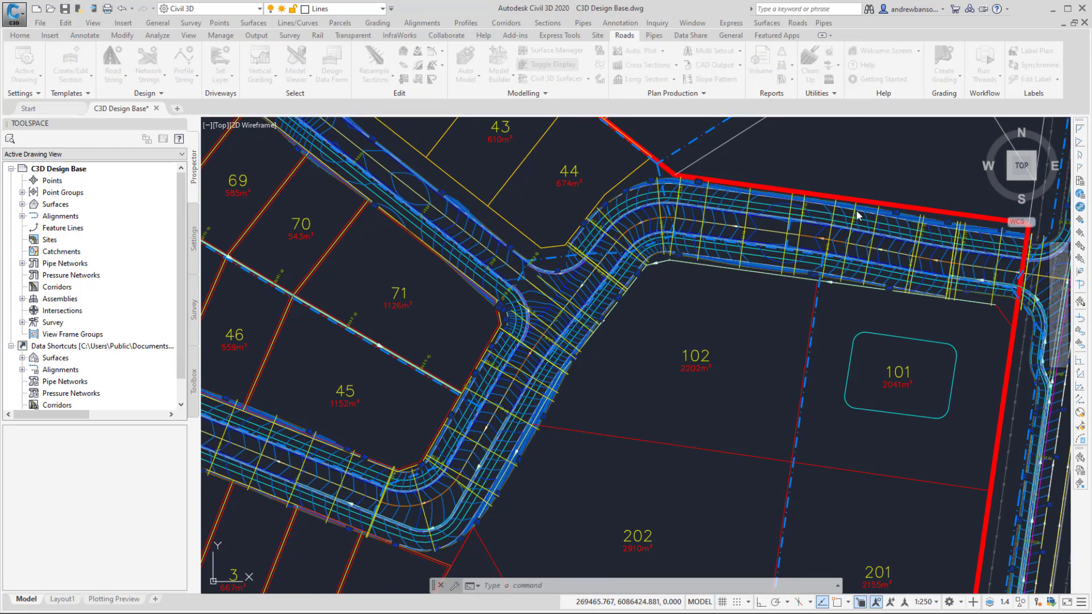
Turn off the Road 1 section sample lines and apply the display settings
{"action": "left_click", "coordinate": [810, 220]}
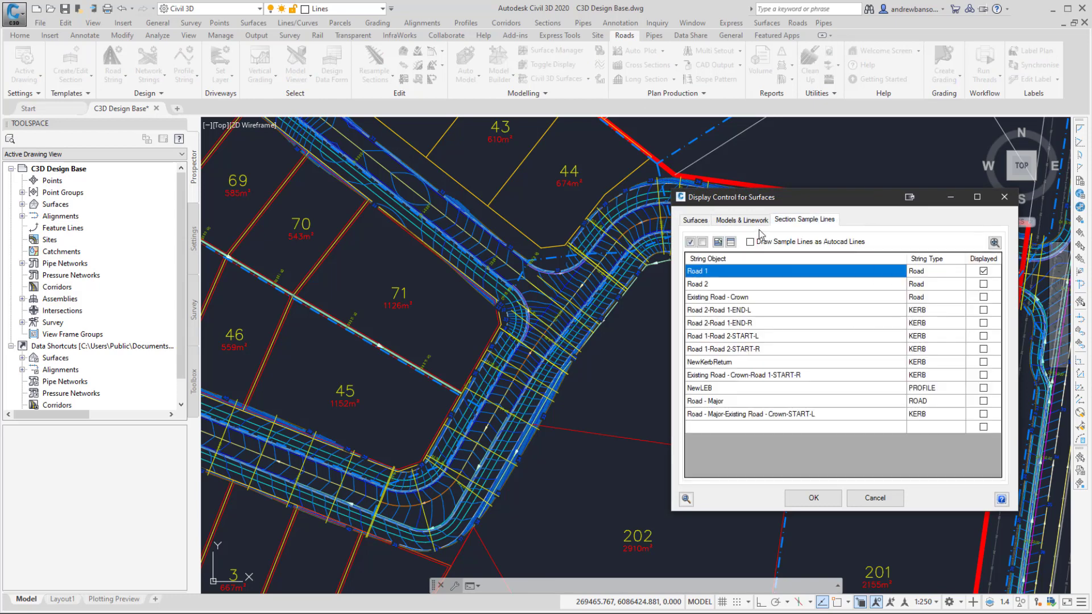
{"action": "left_click", "coordinate": [983, 271]}
{"action": "left_click", "coordinate": [694, 220]}
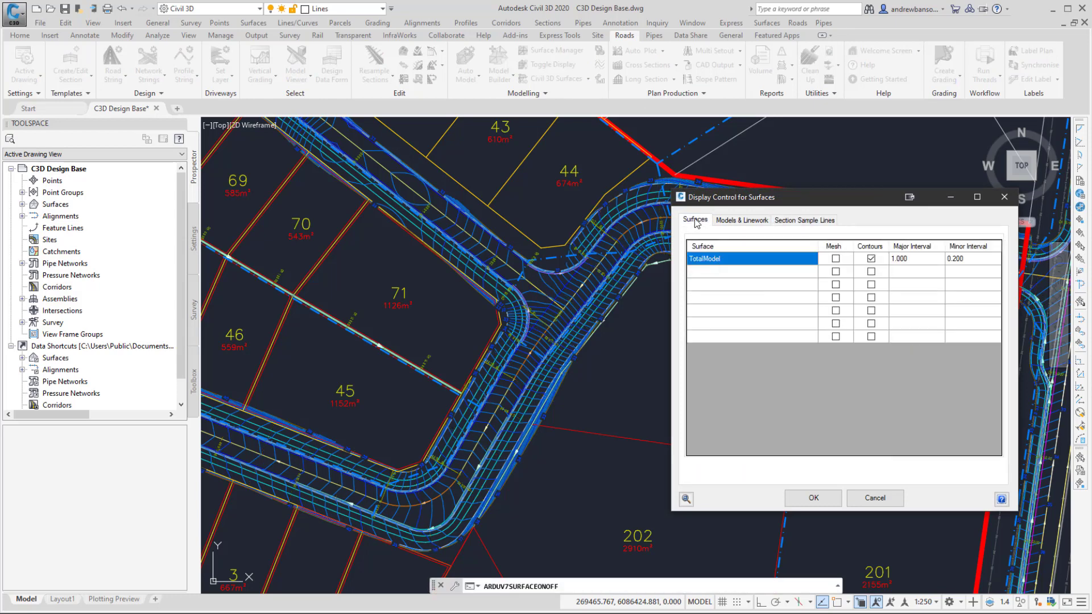
{"action": "left_click", "coordinate": [810, 499]}
Set up the CAD output for all surfaces with contours as 2D polylines and all models with lines as 2D polylines
{"action": "middle_click_drag", "start_coordinate": [612, 334], "coordinate": [658, 278]}
{"action": "mouse_move", "coordinate": [662, 255]}
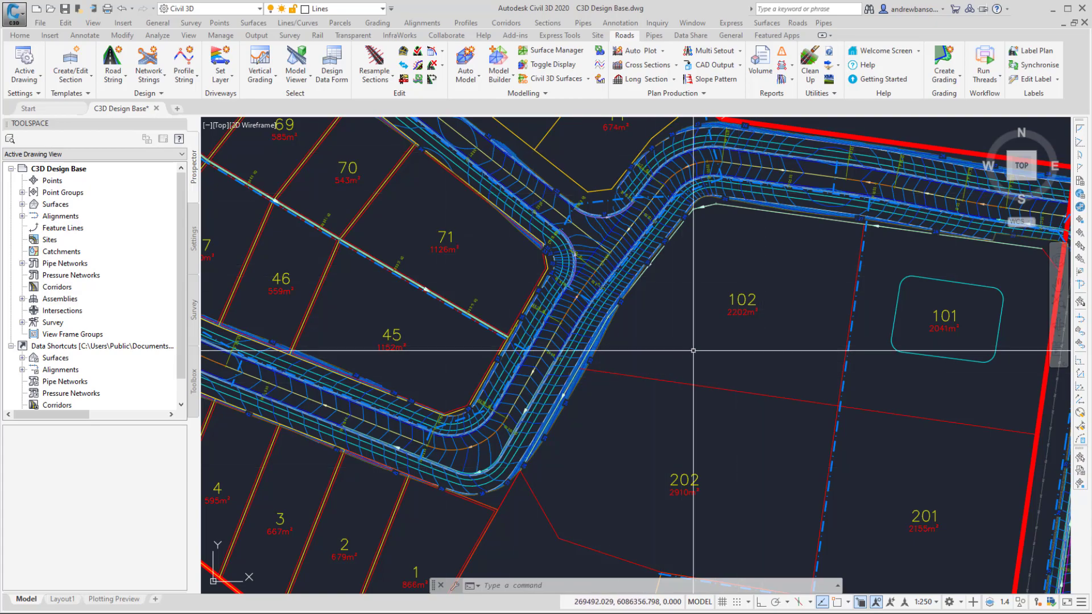
{"action": "middle_click_drag", "start_coordinate": [696, 335], "coordinate": [643, 354]}
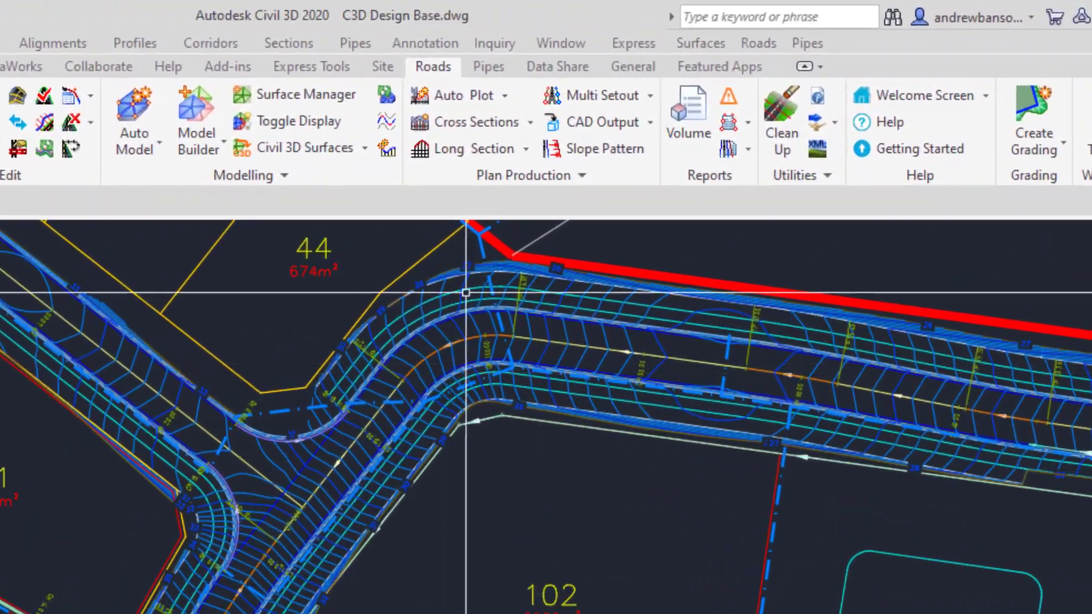
{"action": "left_click", "coordinate": [616, 120]}
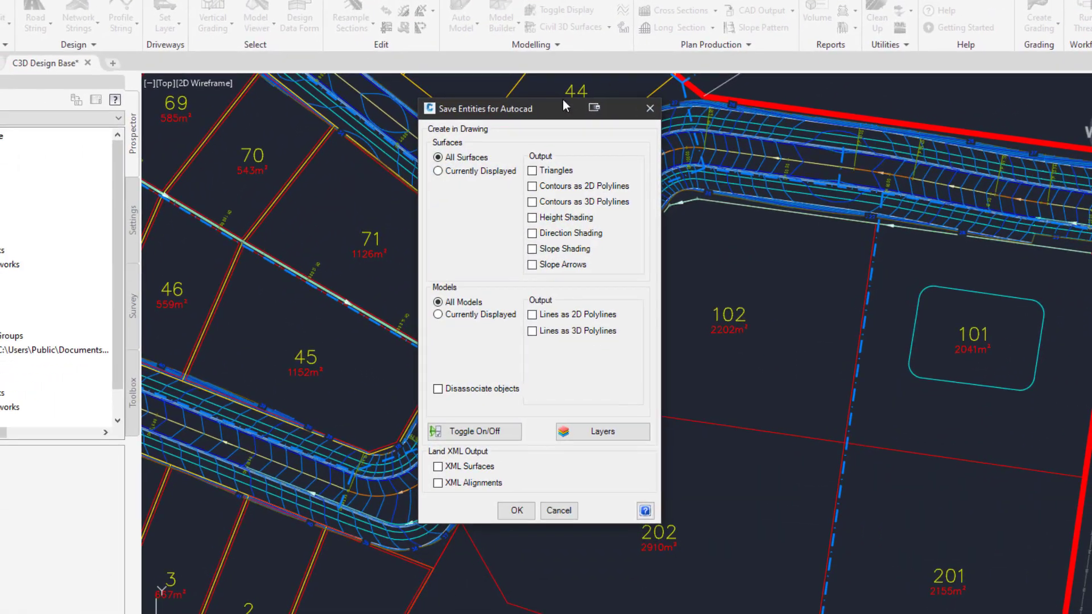
{"action": "left_click_drag", "start_coordinate": [564, 105], "coordinate": [887, 105]}
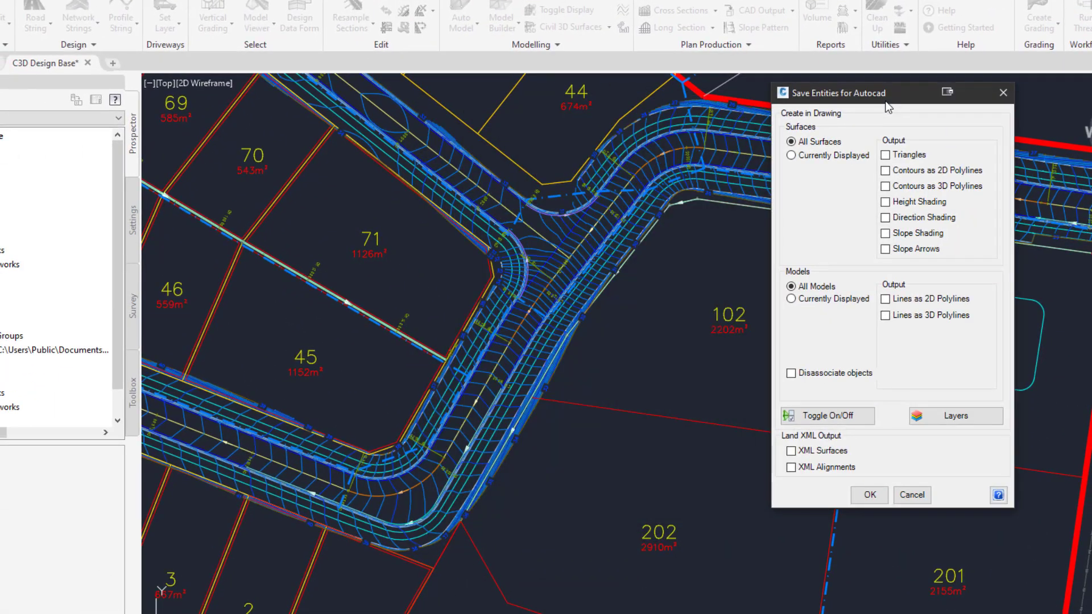
{"action": "left_click", "coordinate": [810, 158]}
{"action": "left_click", "coordinate": [809, 143]}
{"action": "left_click", "coordinate": [977, 175]}
{"action": "left_click", "coordinate": [936, 299]}
Review the road layer colours and code layers for Auto, 2D and 3D linework, and leave without saving changes
{"action": "left_click", "coordinate": [968, 414]}
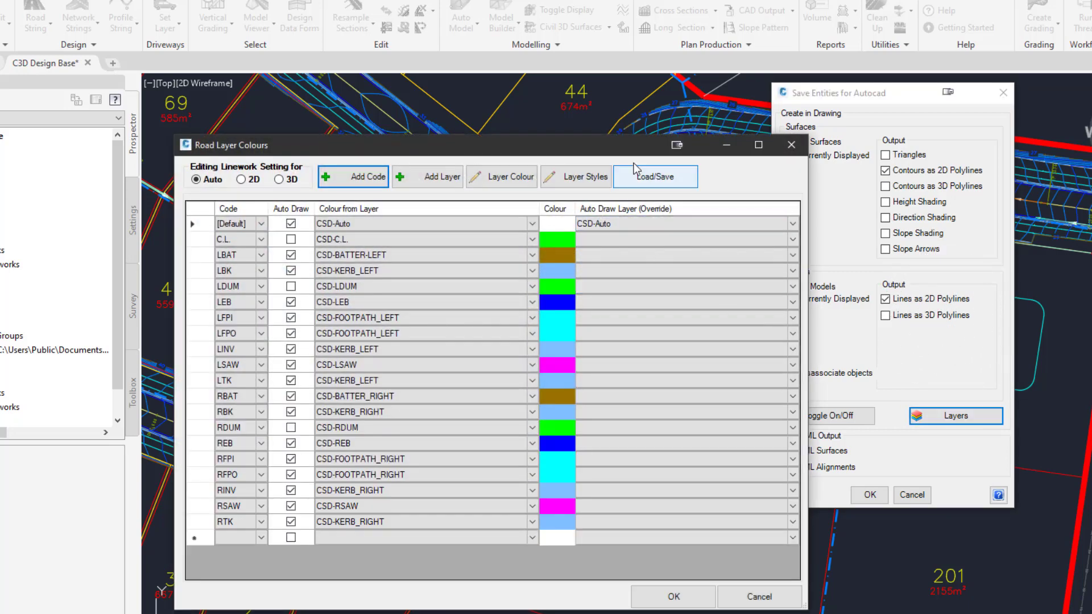
{"action": "left_click_drag", "start_coordinate": [634, 152], "coordinate": [646, 115]}
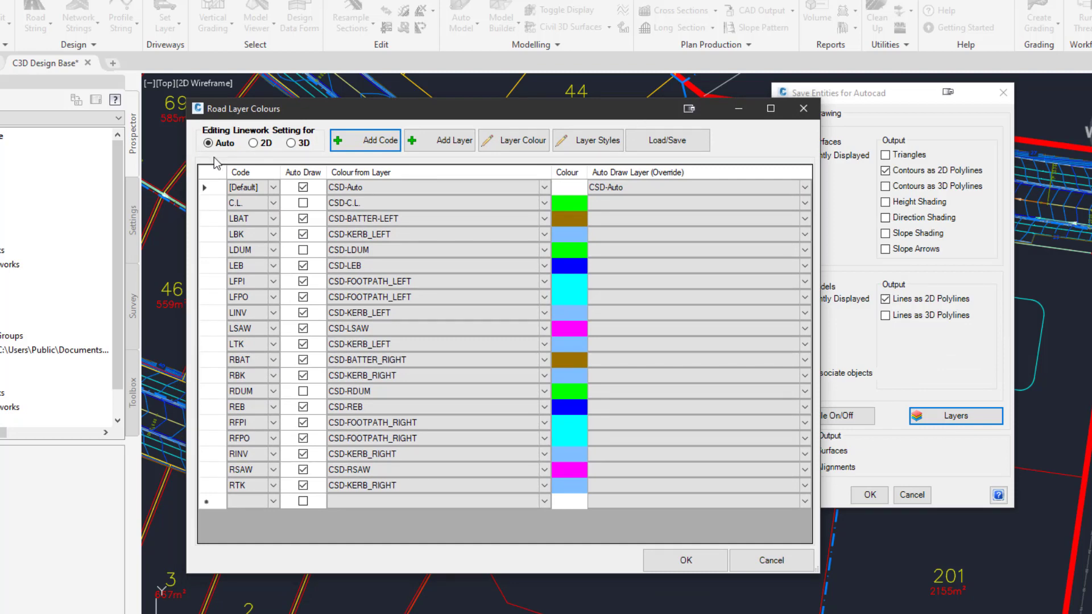
{"action": "left_click", "coordinate": [271, 143]}
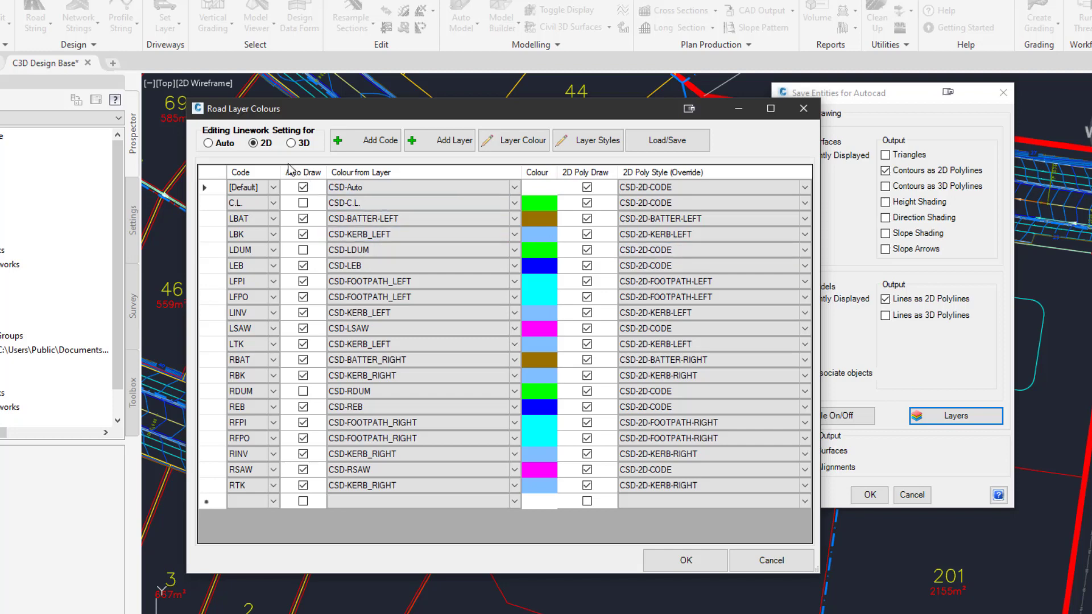
{"action": "left_click", "coordinate": [230, 145]}
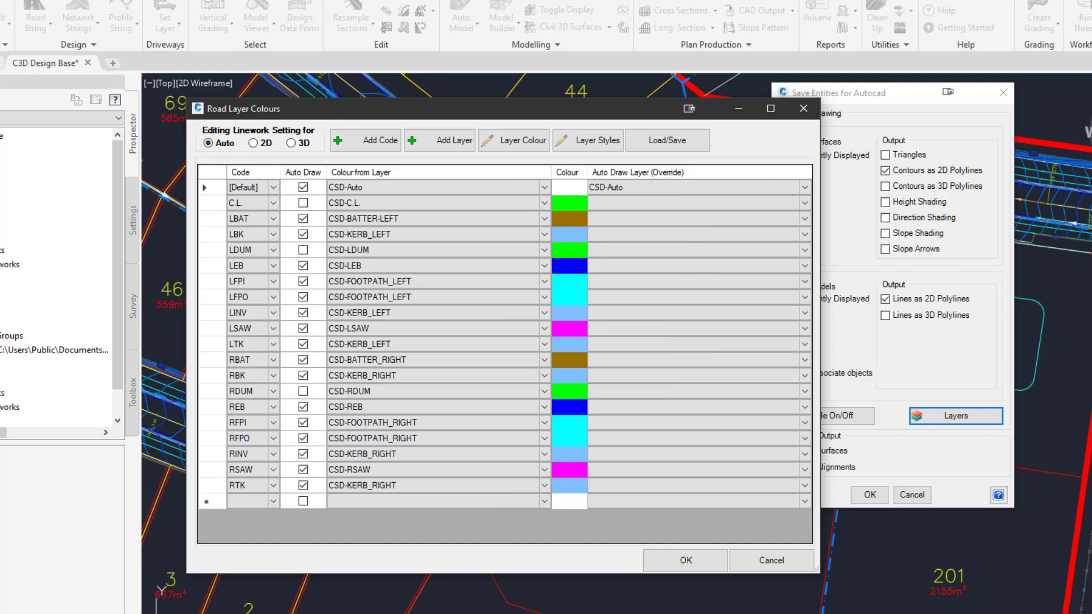
{"action": "left_click", "coordinate": [266, 145]}
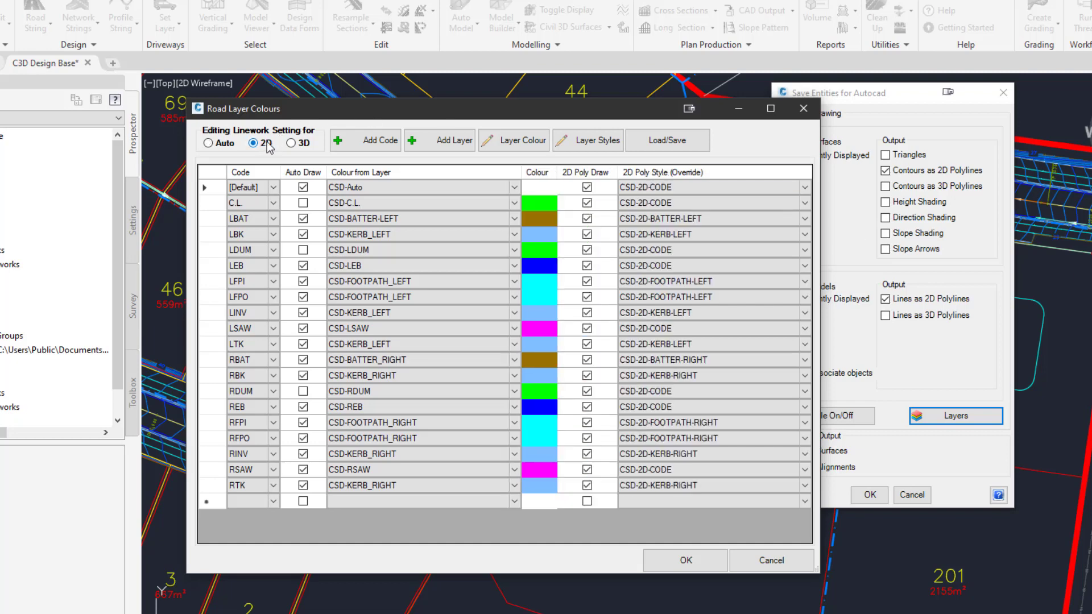
{"action": "left_click", "coordinate": [302, 145]}
{"action": "left_click", "coordinate": [268, 145]}
{"action": "left_click", "coordinate": [295, 146]}
{"action": "left_click", "coordinate": [778, 565]}
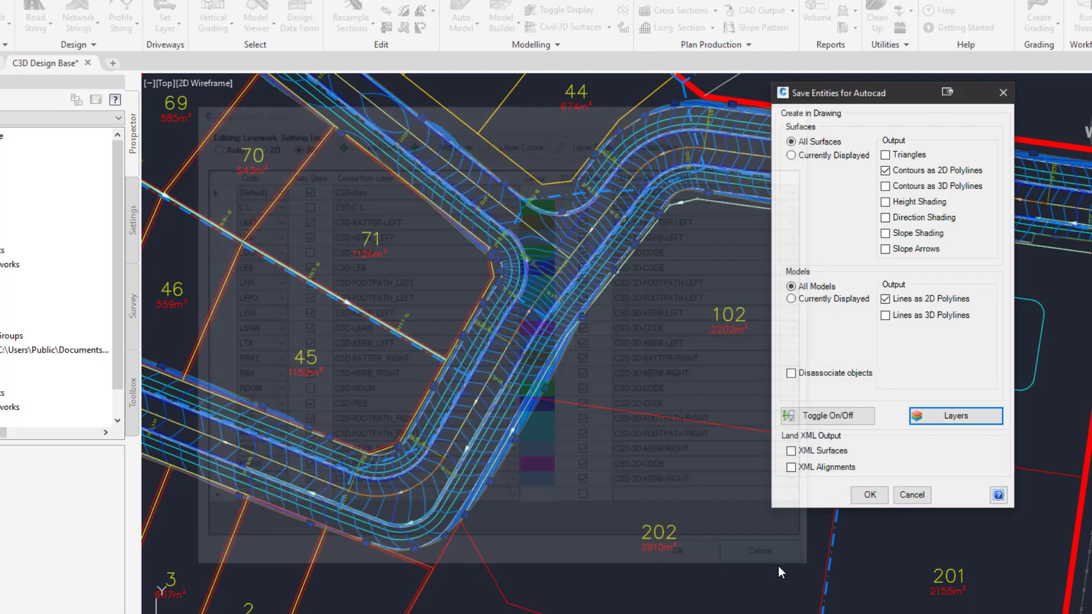
Create the CAD output in the drawing and select one of its contour polylines at the road intersection
{"action": "left_click", "coordinate": [873, 499]}
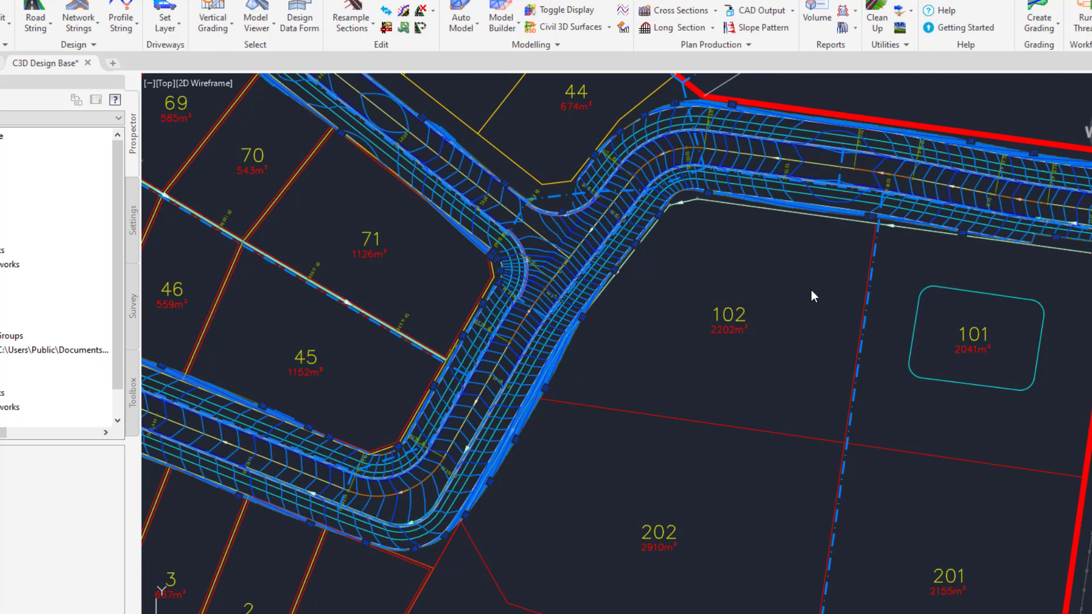
{"action": "scroll", "coordinate": [550, 225], "scroll_direction": "up", "scroll_amount": 5}
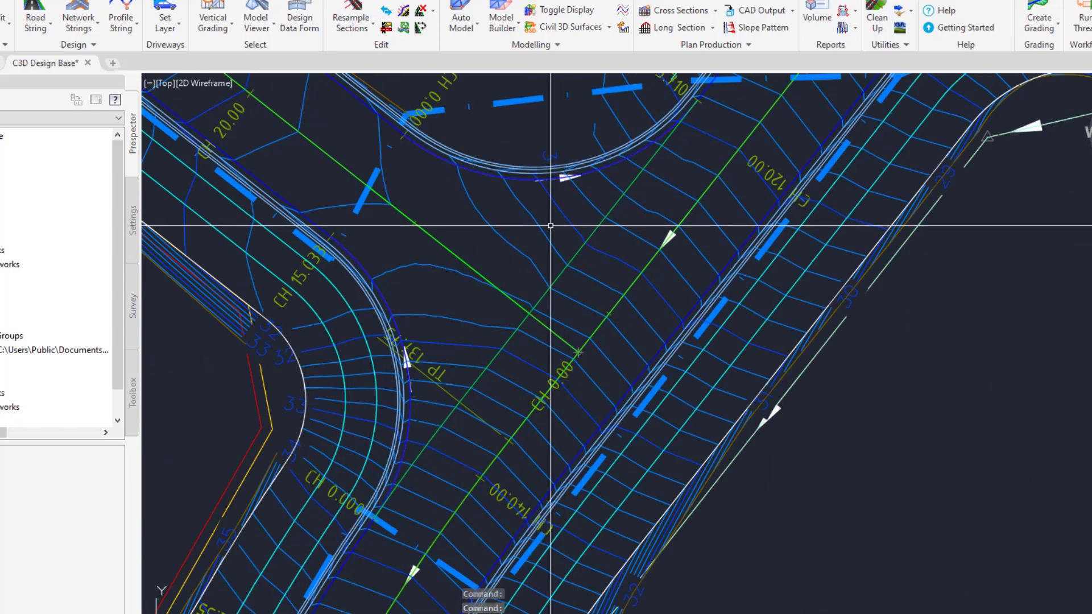
{"action": "left_click", "coordinate": [536, 221]}
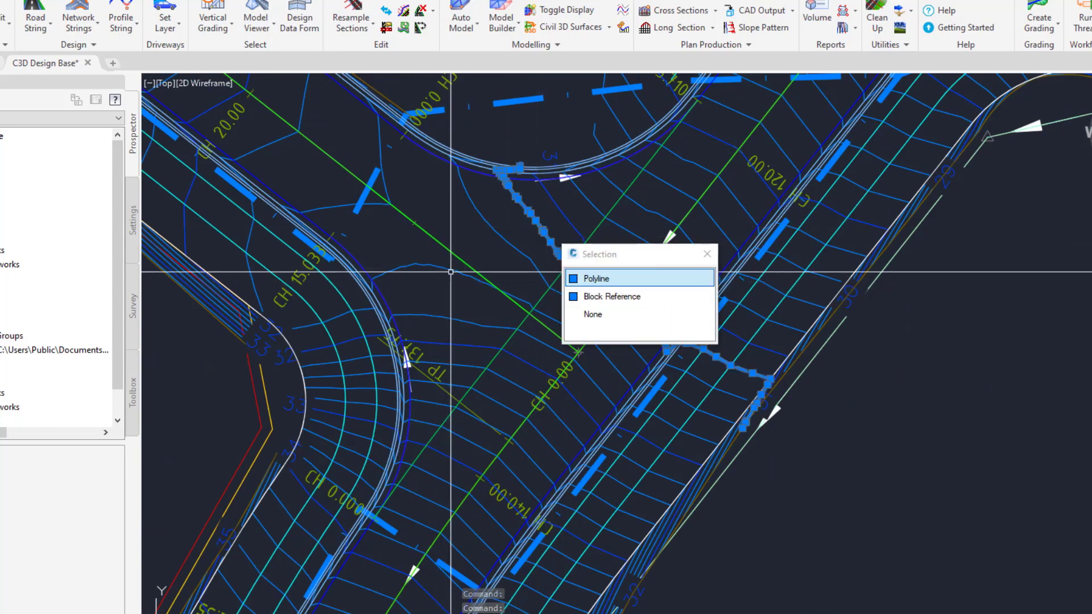
{"action": "middle_click_drag", "start_coordinate": [450, 271], "coordinate": [374, 296]}
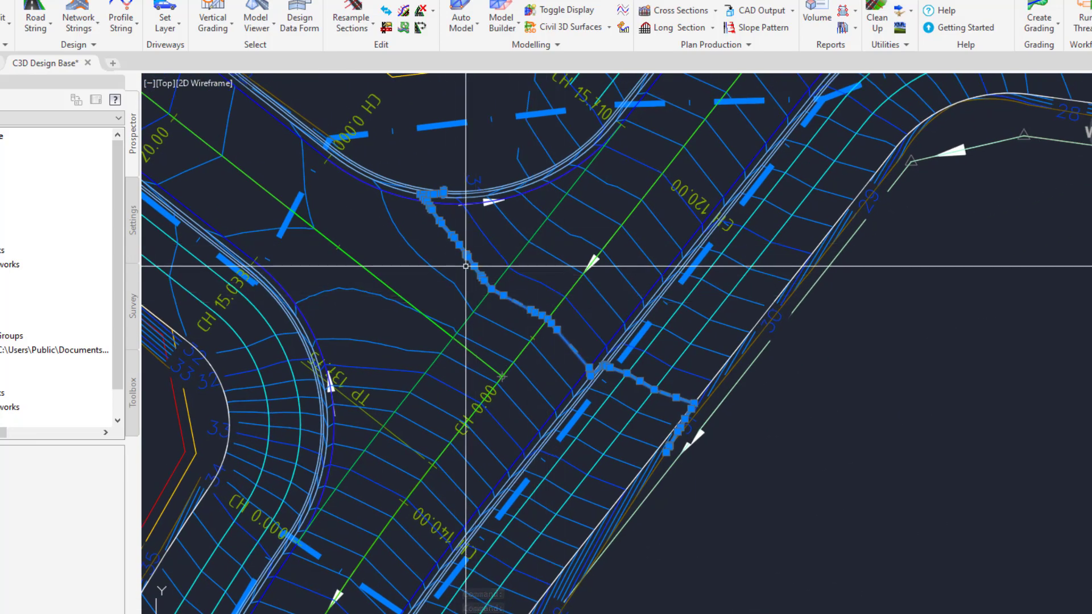
Delete the selected contour polyline and pick the overlapping linework at the kerb return to check which object types were output
{"action": "key", "text": "Delete"}
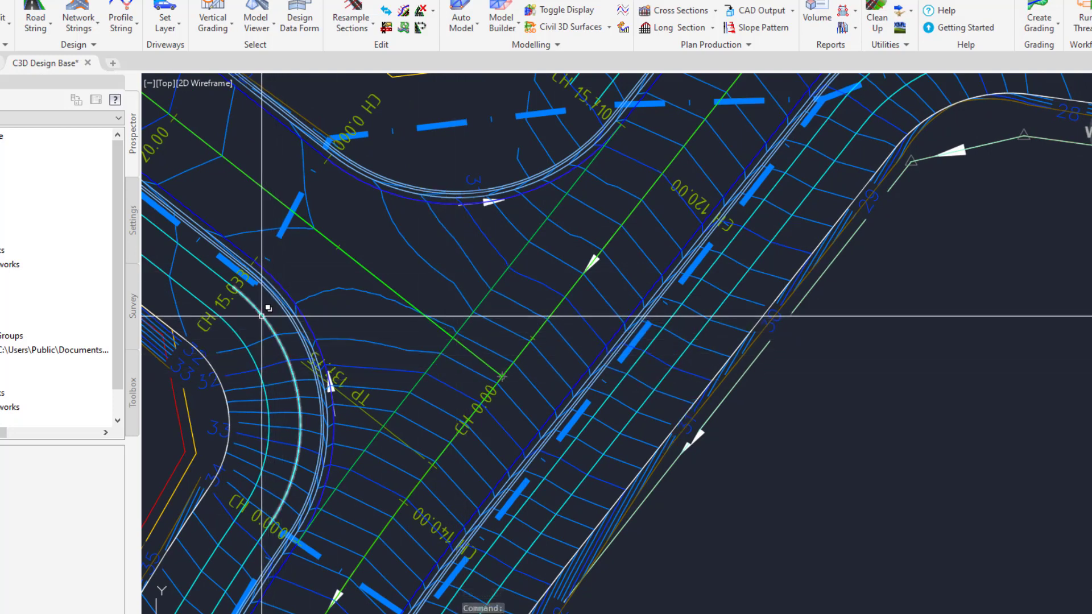
{"action": "left_click", "coordinate": [262, 316]}
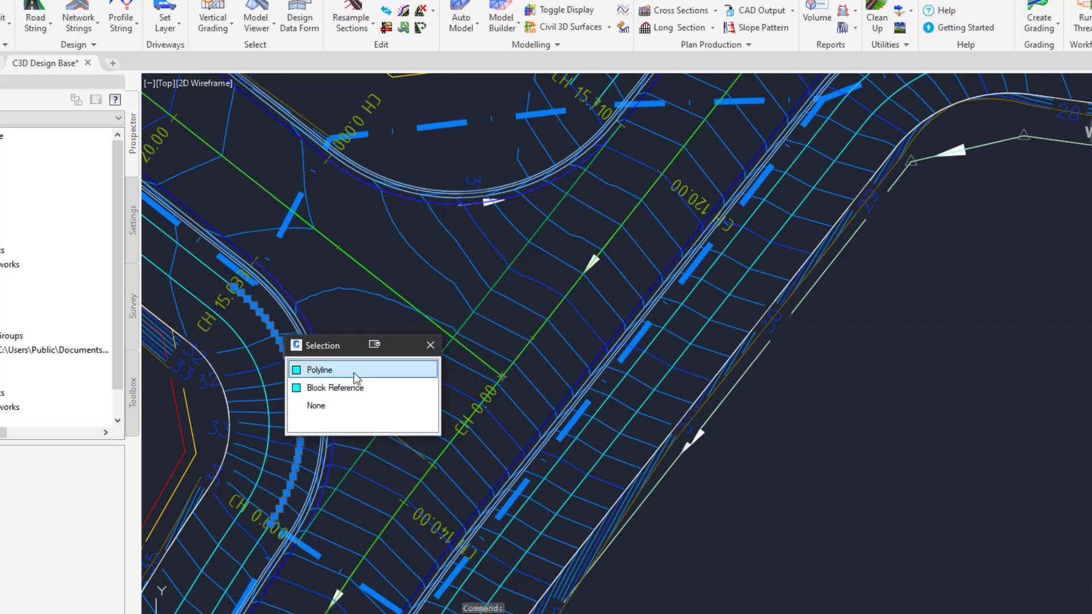
{"action": "left_click", "coordinate": [341, 387]}
{"action": "left_click", "coordinate": [760, 458]}
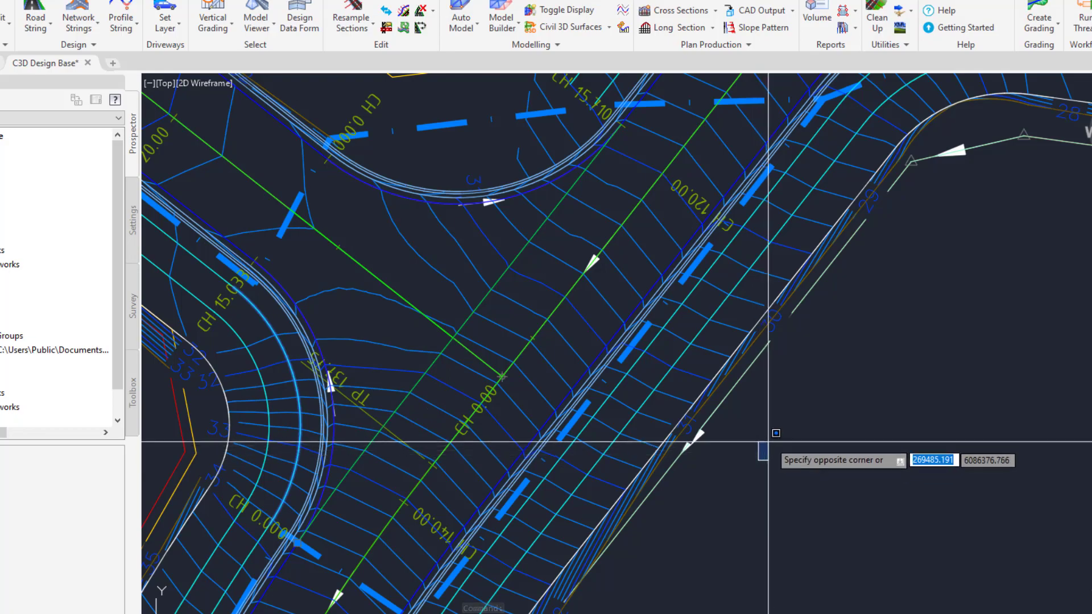
{"action": "scroll", "coordinate": [776, 433], "scroll_direction": "down", "scroll_amount": 3}
{"action": "key", "text": "Escape"}
Clean up the CAD output model 2D lines, model 3D lines, surface triangles and surface contours, with strings redrawn
{"action": "middle_click_drag", "start_coordinate": [772, 377], "coordinate": [667, 352]}
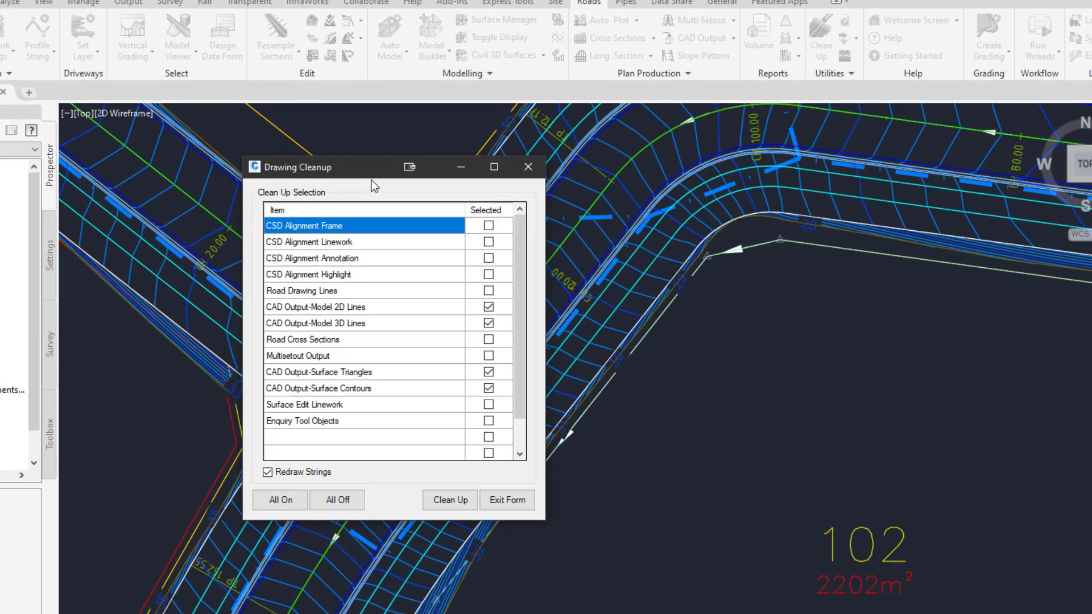
{"action": "left_click_drag", "start_coordinate": [377, 170], "coordinate": [584, 184]}
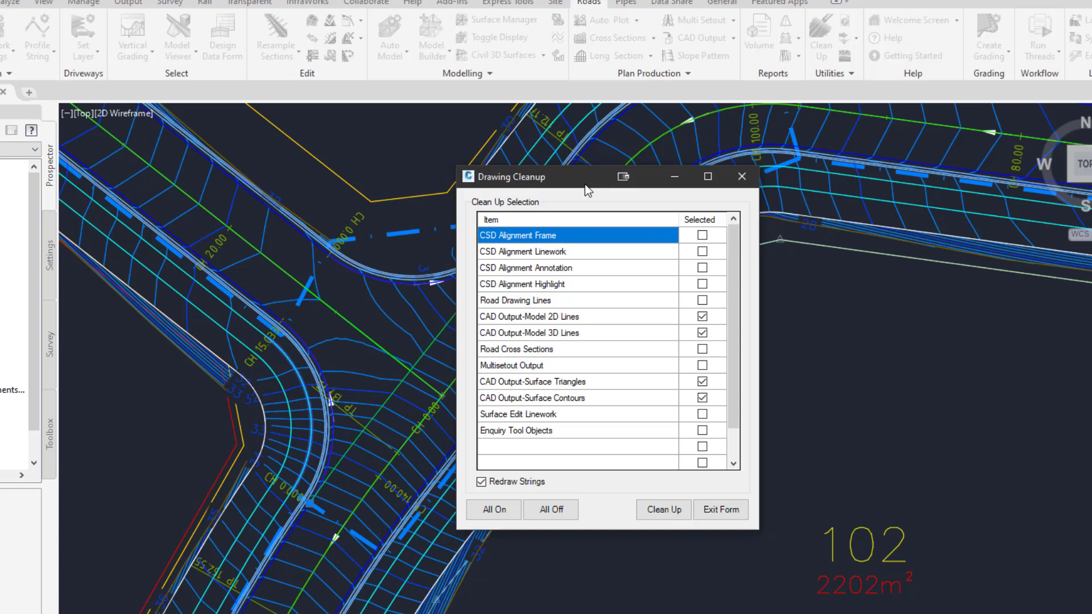
{"action": "left_click", "coordinate": [663, 512]}
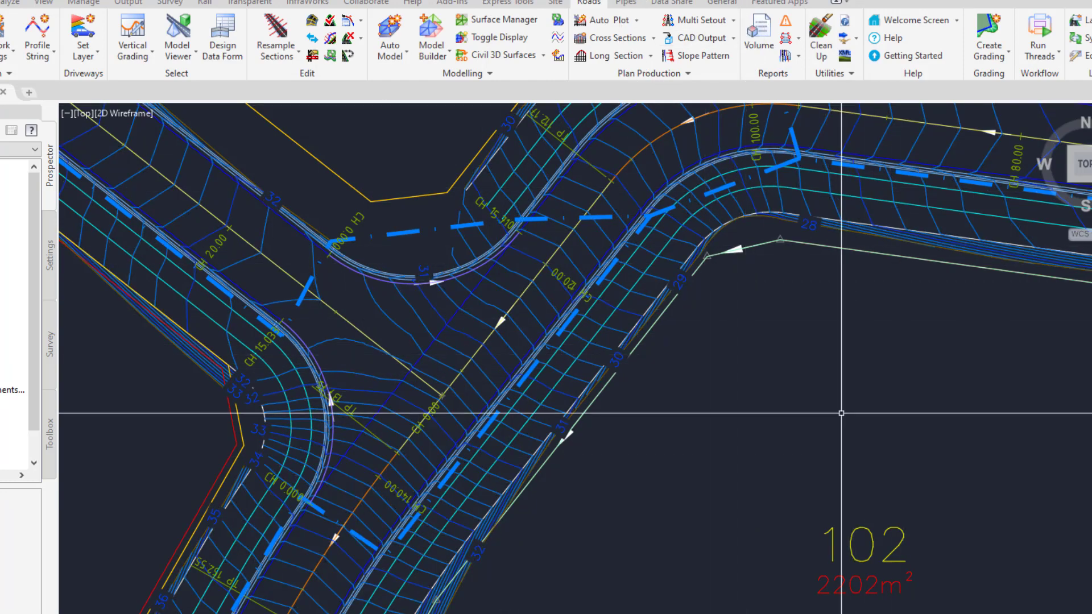
Review the CAD output options for surfaces, models and Land XML, and leave without creating any output
{"action": "left_click", "coordinate": [698, 41]}
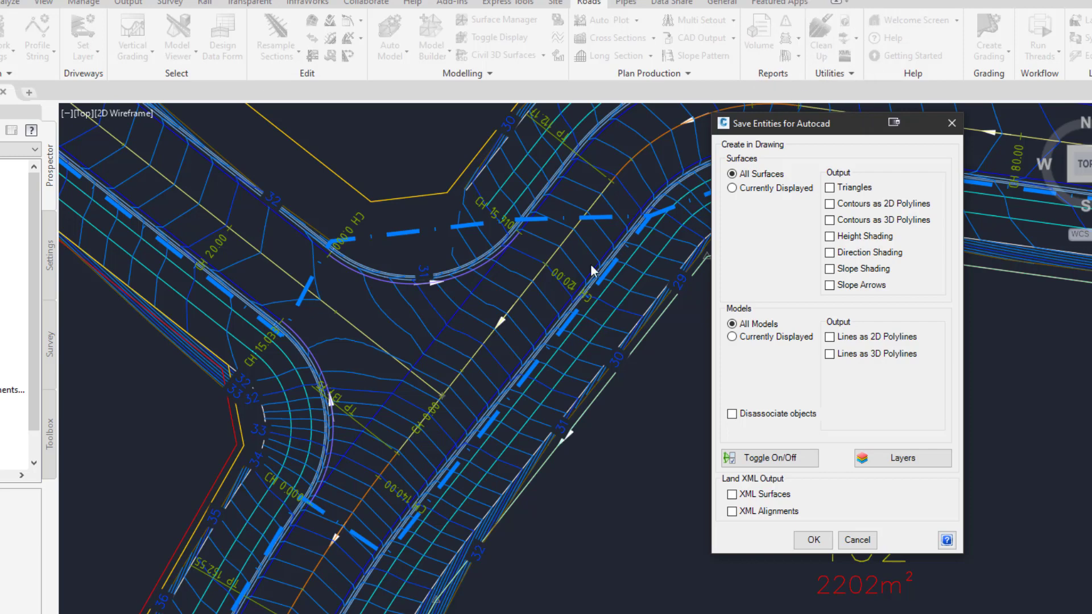
{"action": "key", "text": "ctrl"}
{"action": "left_click", "coordinate": [859, 540]}
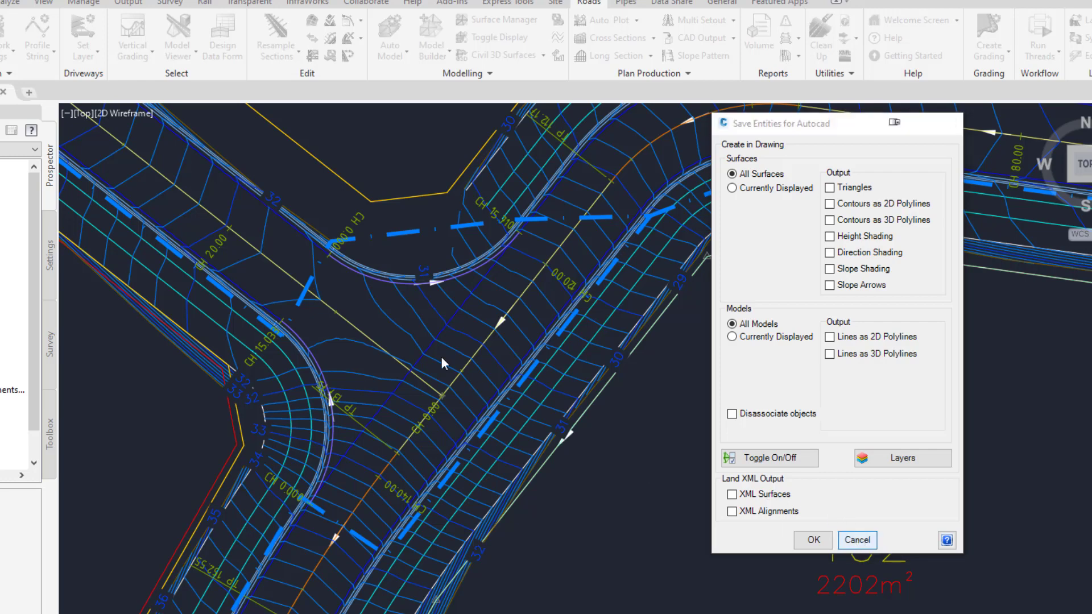
{"action": "scroll", "coordinate": [491, 443], "scroll_direction": "up", "scroll_amount": 3}
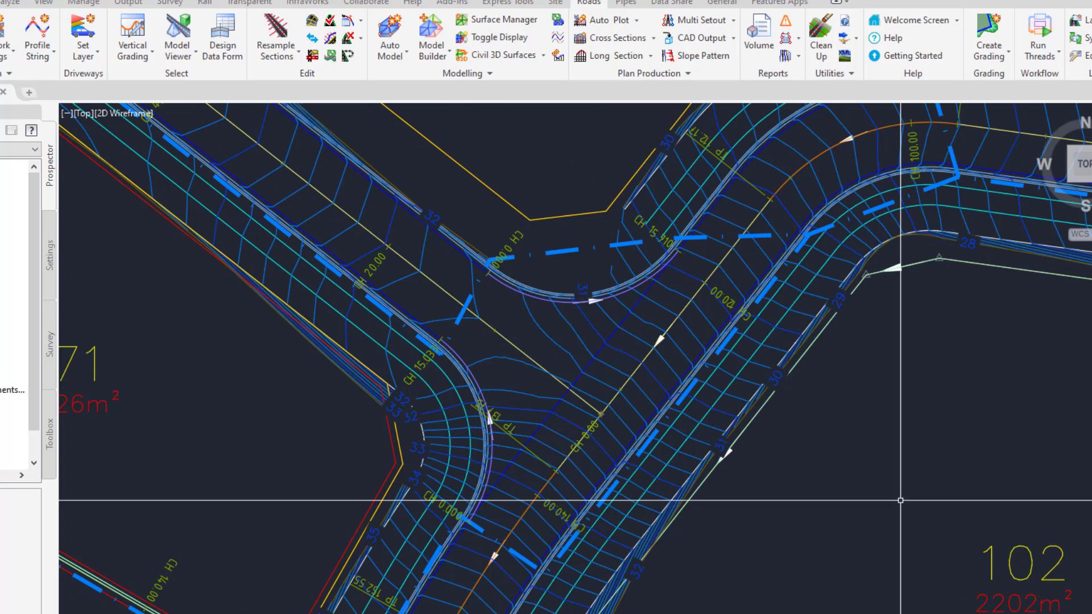
Open the output settings of the TotalModel surface and turn on its slope shading
{"action": "left_click", "coordinate": [526, 28]}
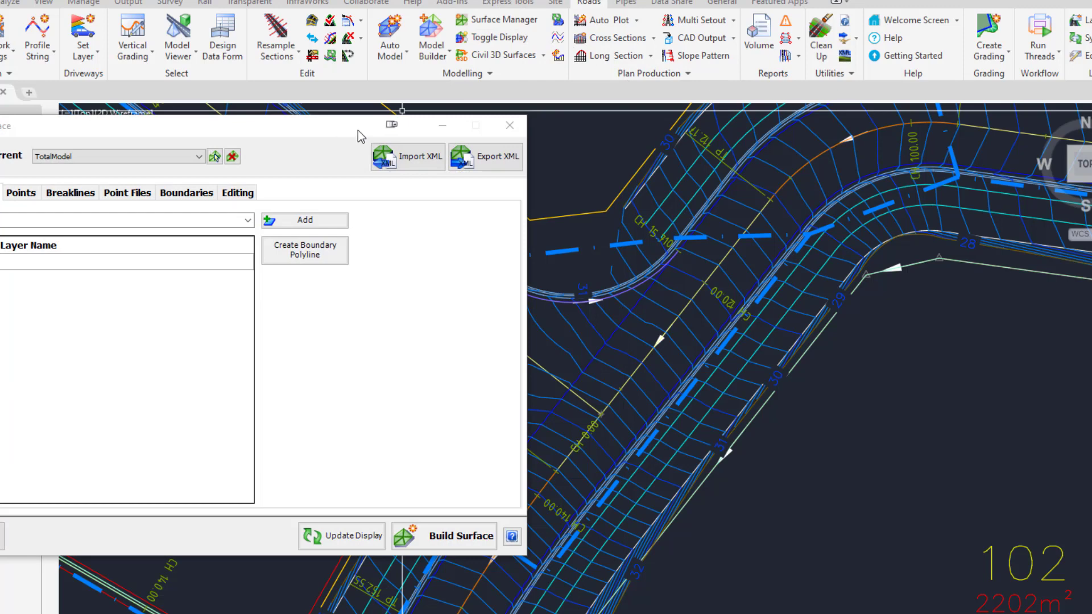
{"action": "left_click_drag", "start_coordinate": [358, 134], "coordinate": [827, 164]}
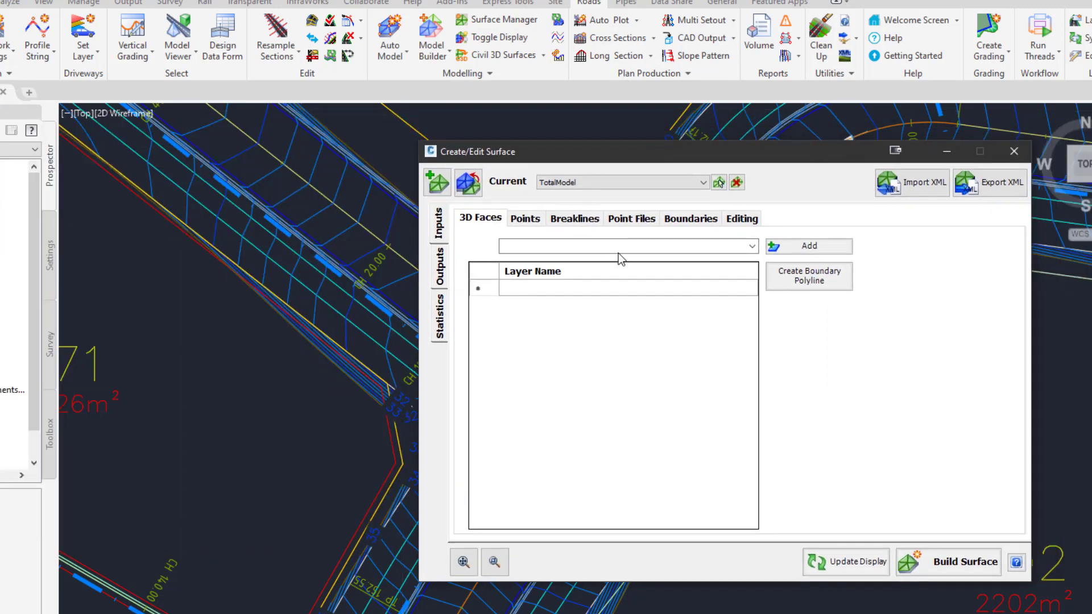
{"action": "left_click", "coordinate": [439, 278]}
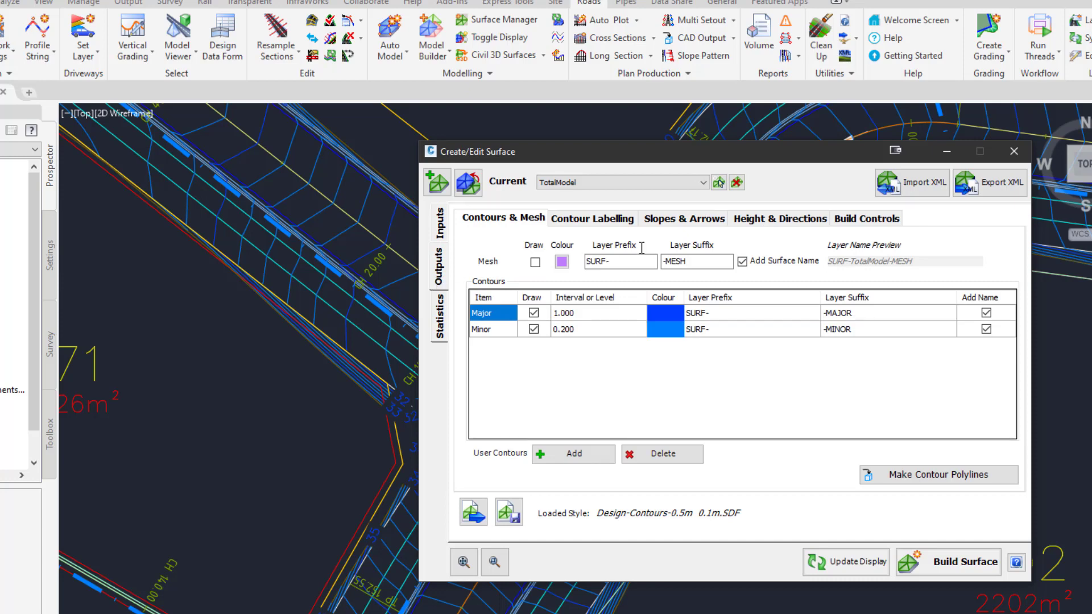
{"action": "left_click", "coordinate": [670, 224]}
{"action": "left_click", "coordinate": [474, 251]}
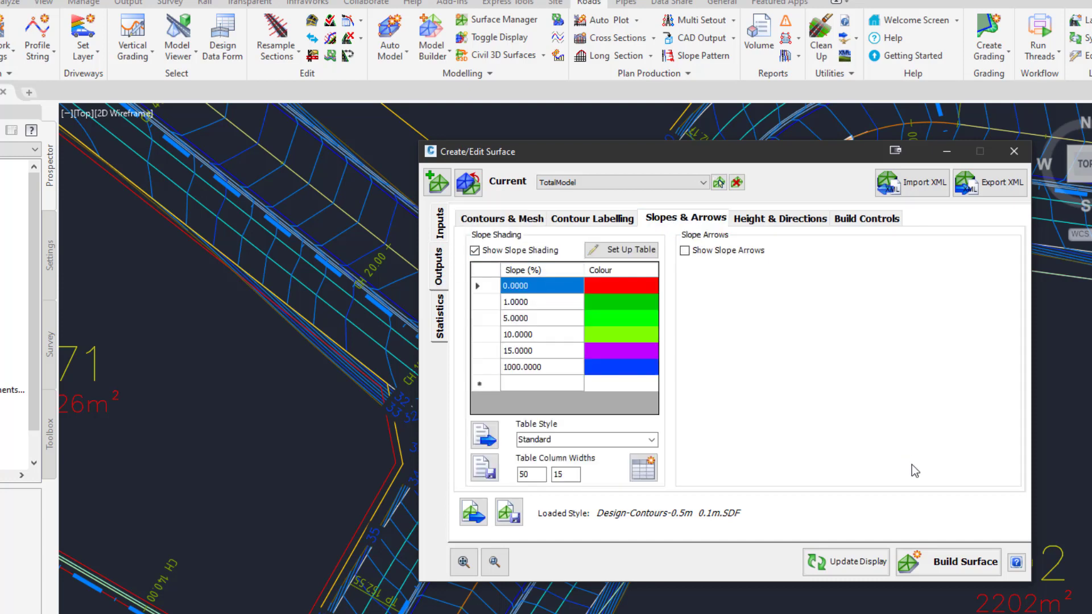
Display slope arrows instead of slope shading on TotalModel, turn the arrows off again and close the surface settings
{"action": "left_click", "coordinate": [685, 250]}
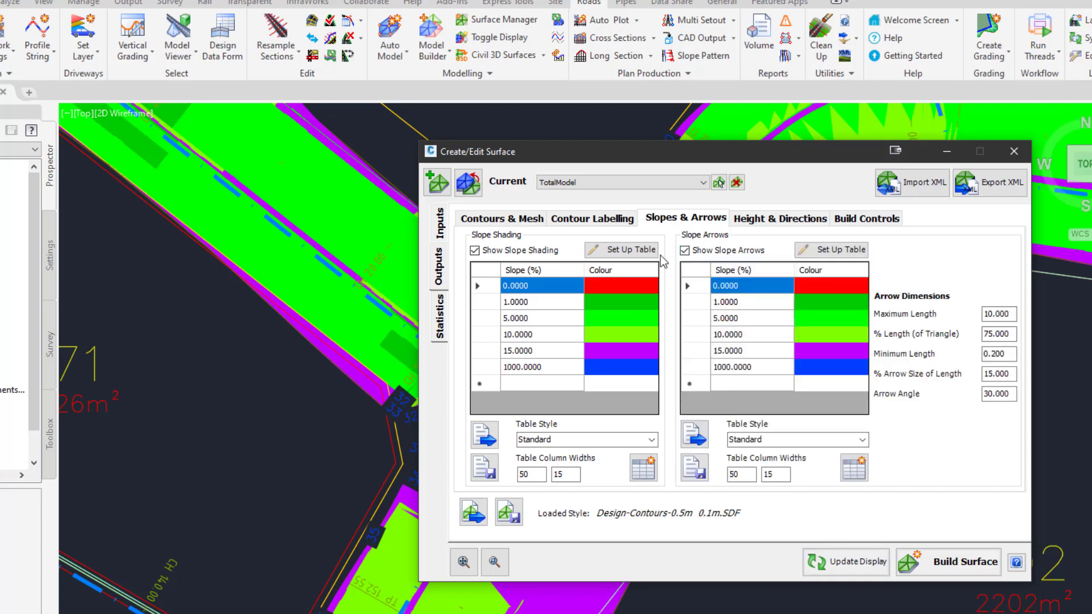
{"action": "left_click", "coordinate": [475, 252]}
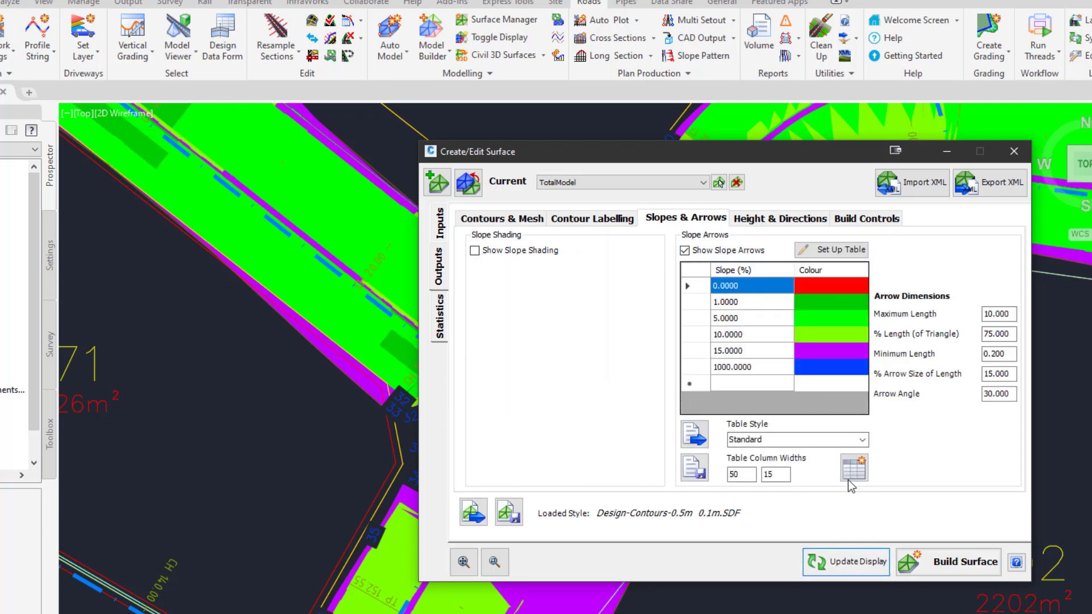
{"action": "left_click", "coordinate": [684, 251]}
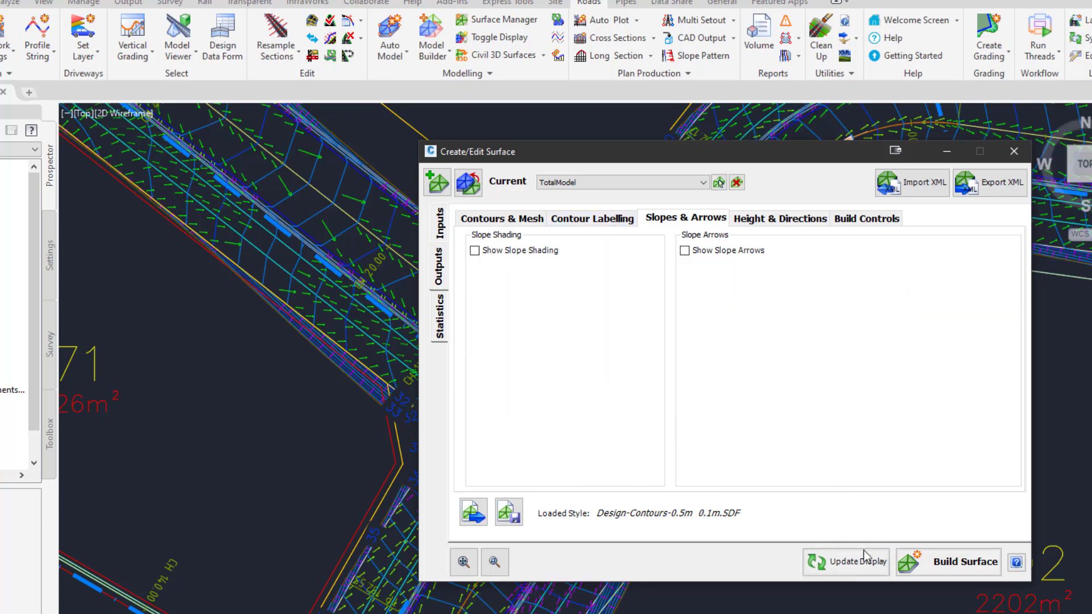
{"action": "left_click", "coordinate": [1012, 151]}
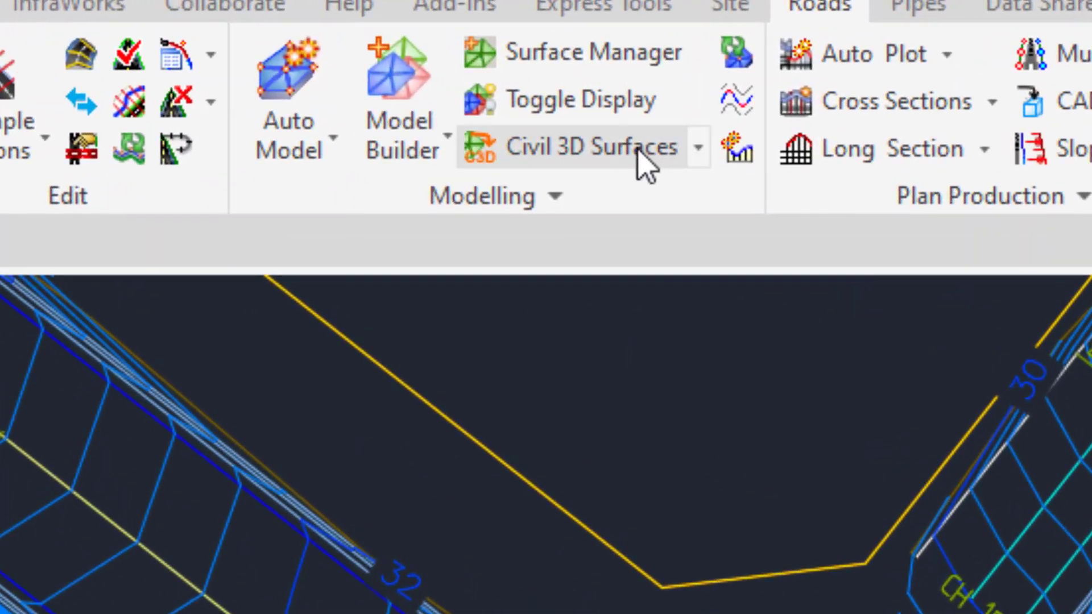
Create a Civil 3D surface from TotalModel with outer and hide boundaries added, and dismiss the event list
{"action": "left_click", "coordinate": [645, 165]}
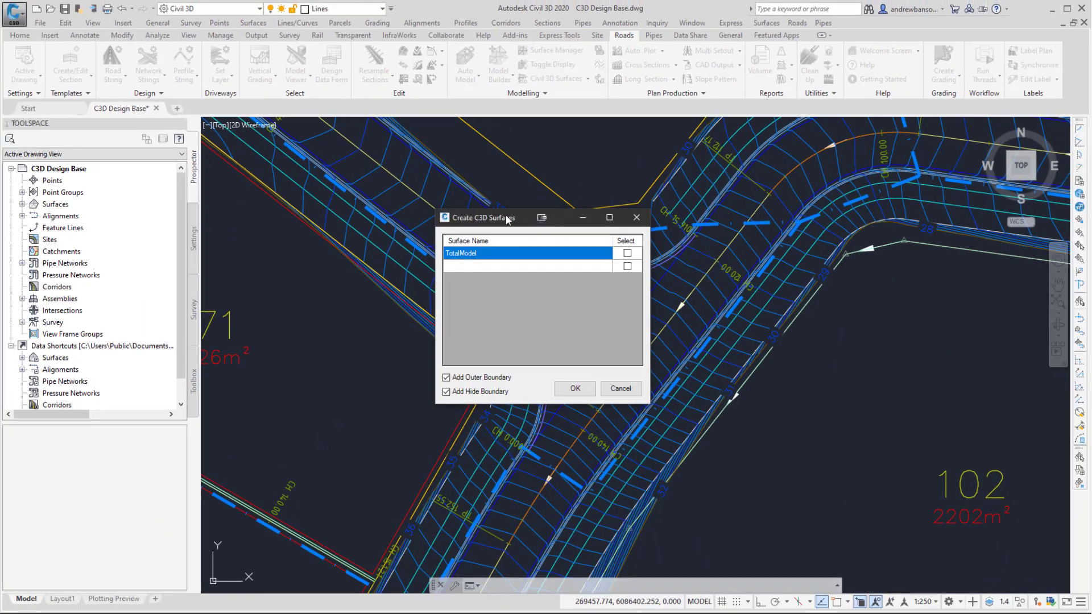
{"action": "left_click_drag", "start_coordinate": [508, 219], "coordinate": [534, 200]}
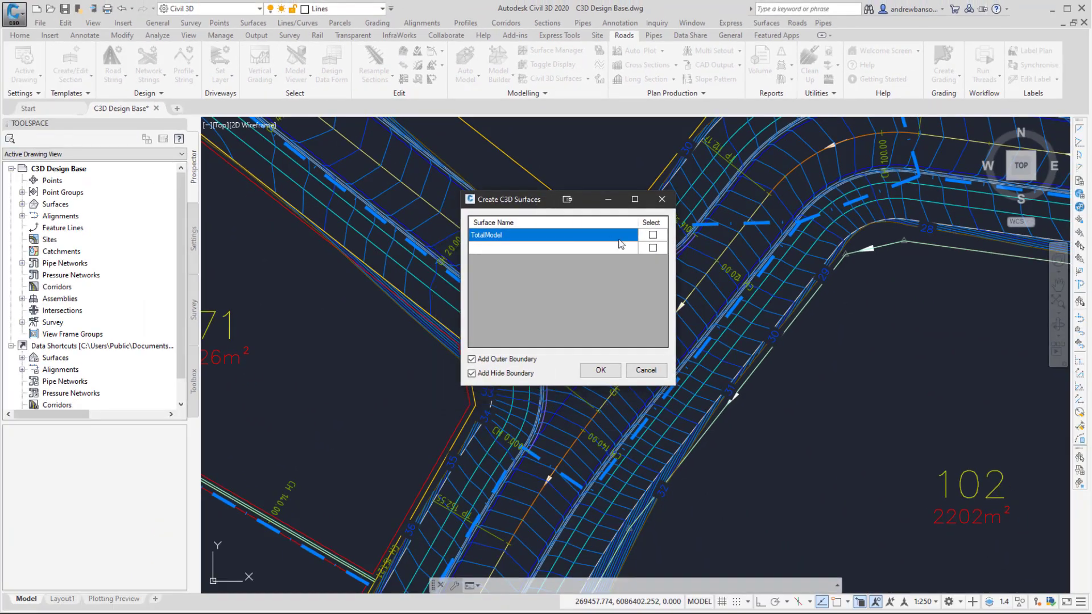
{"action": "left_click", "coordinate": [653, 235]}
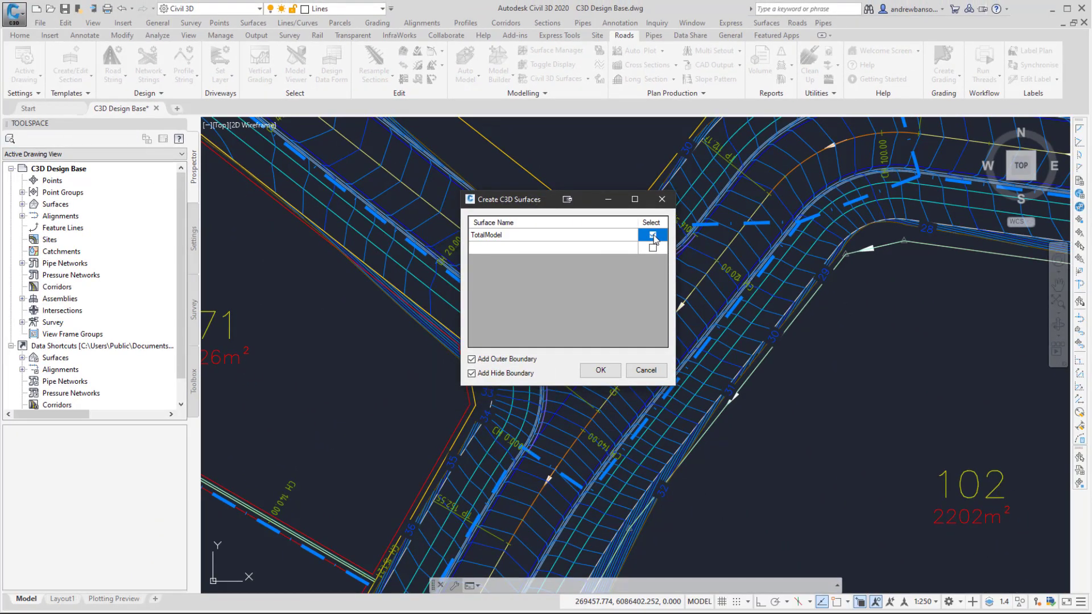
{"action": "left_click", "coordinate": [601, 370]}
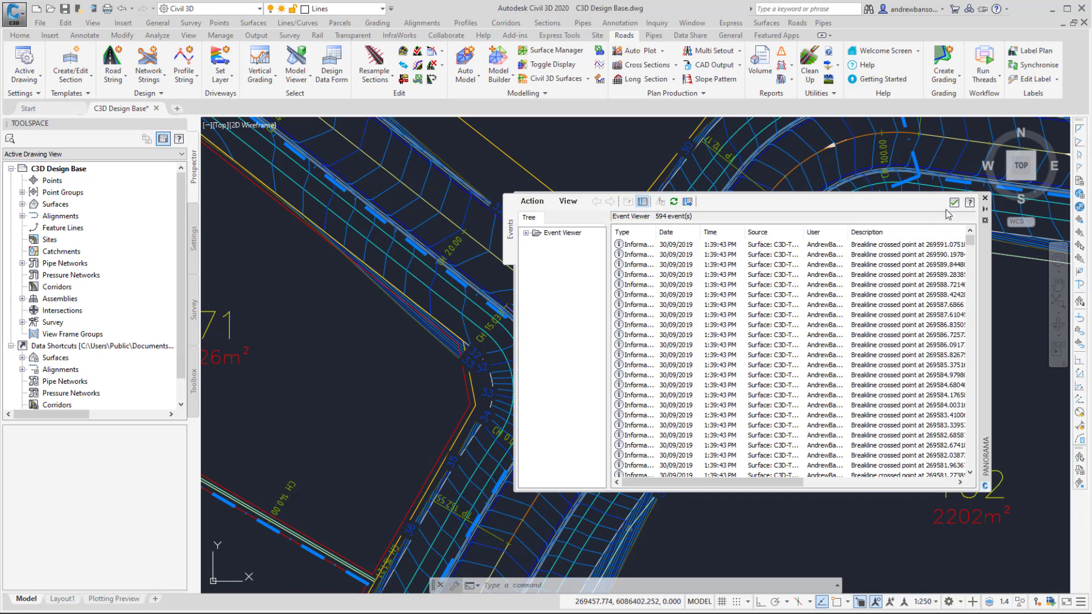
{"action": "left_click", "coordinate": [985, 209]}
Expand the drawing's Surfaces collection, select the C3D-TotalModel surface and close the collapsed event viewer
{"action": "left_click", "coordinate": [22, 204]}
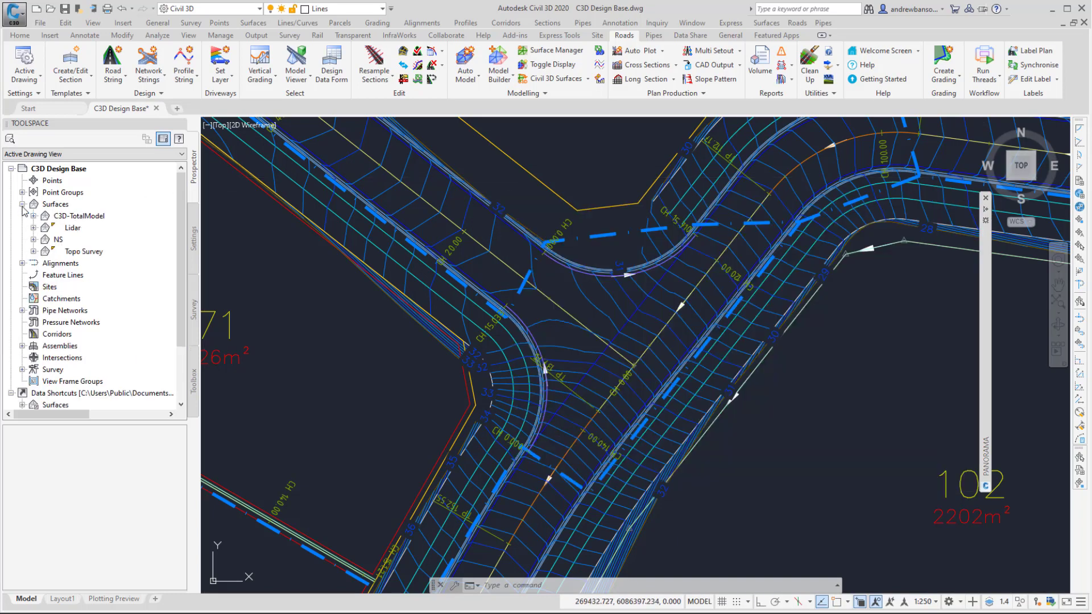
{"action": "left_click", "coordinate": [86, 218]}
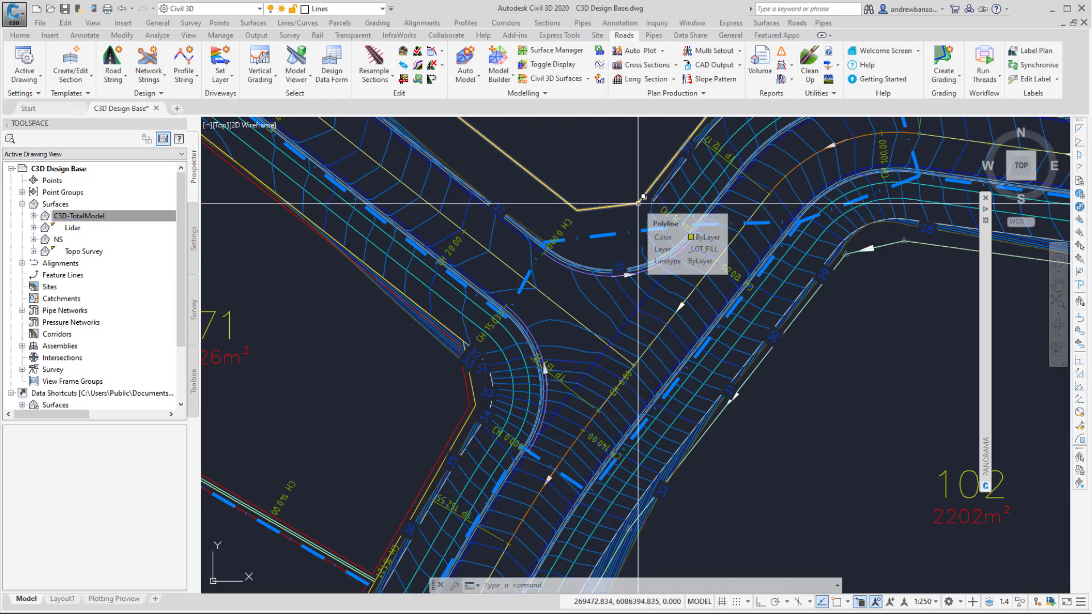
{"action": "left_click", "coordinate": [985, 198]}
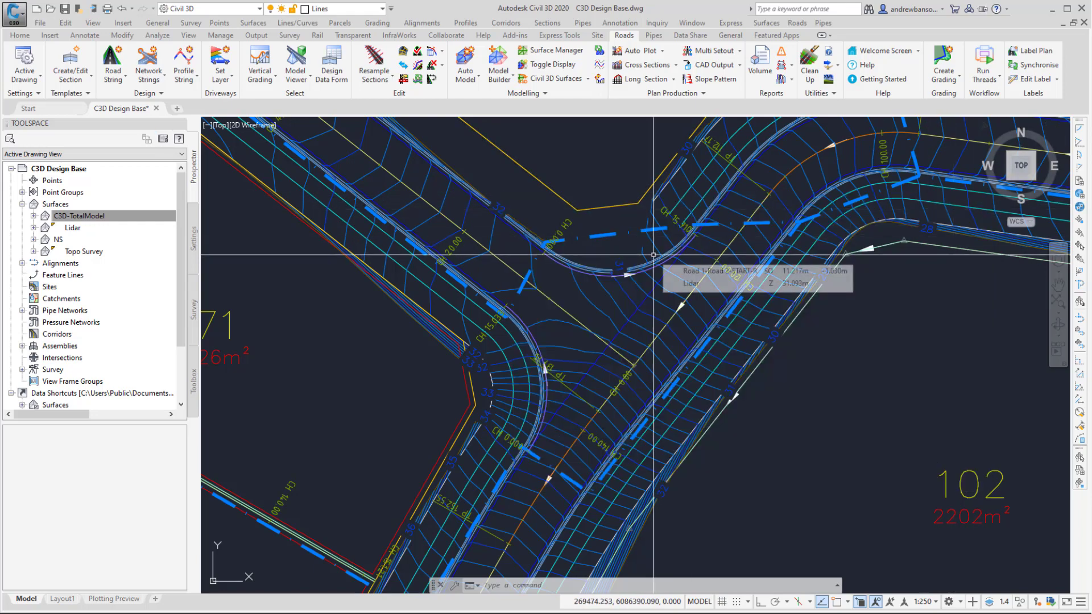
Open the volumes report for the road model and place its window beside the object tree
{"action": "scroll", "coordinate": [656, 252], "scroll_direction": "down", "scroll_amount": 2}
{"action": "middle_click_drag", "start_coordinate": [655, 252], "coordinate": [558, 293]}
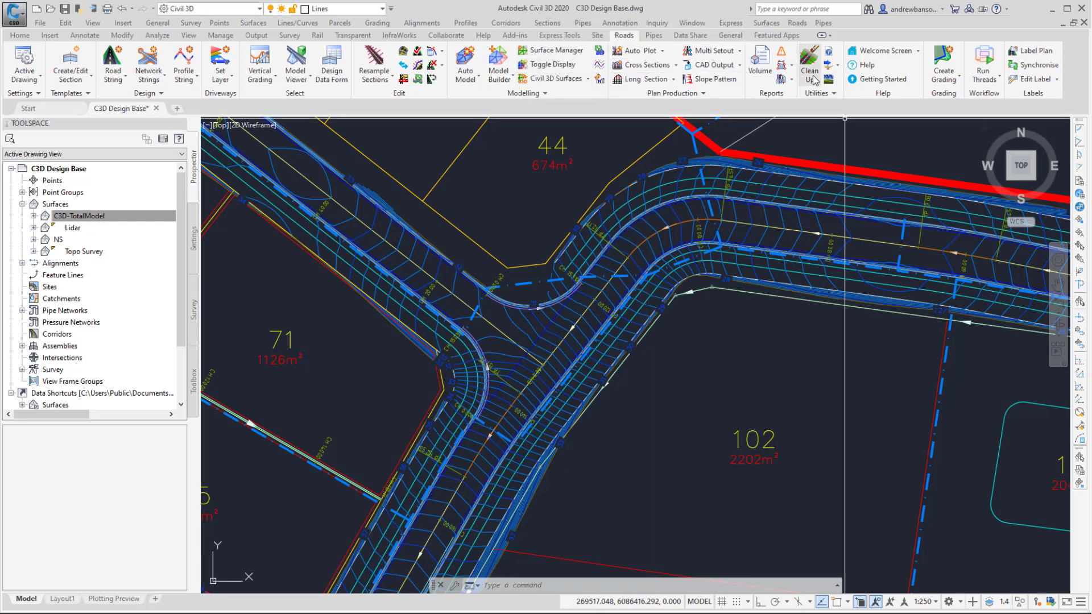
{"action": "middle_click_drag", "start_coordinate": [587, 348], "coordinate": [636, 305]}
{"action": "scroll", "coordinate": [738, 317], "scroll_direction": "down", "scroll_amount": 4}
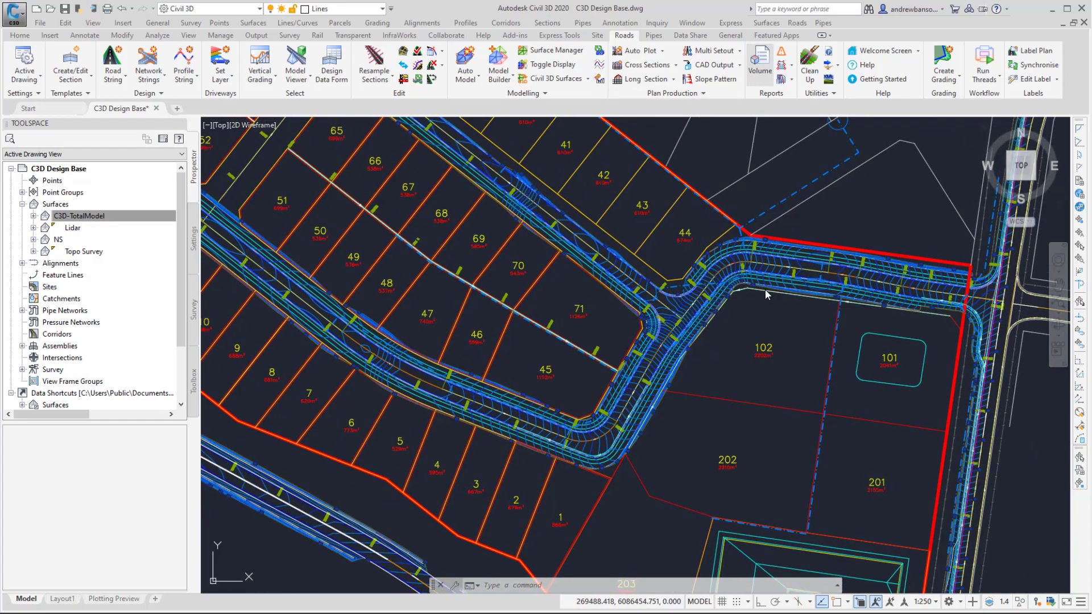
{"action": "left_click", "coordinate": [759, 62]}
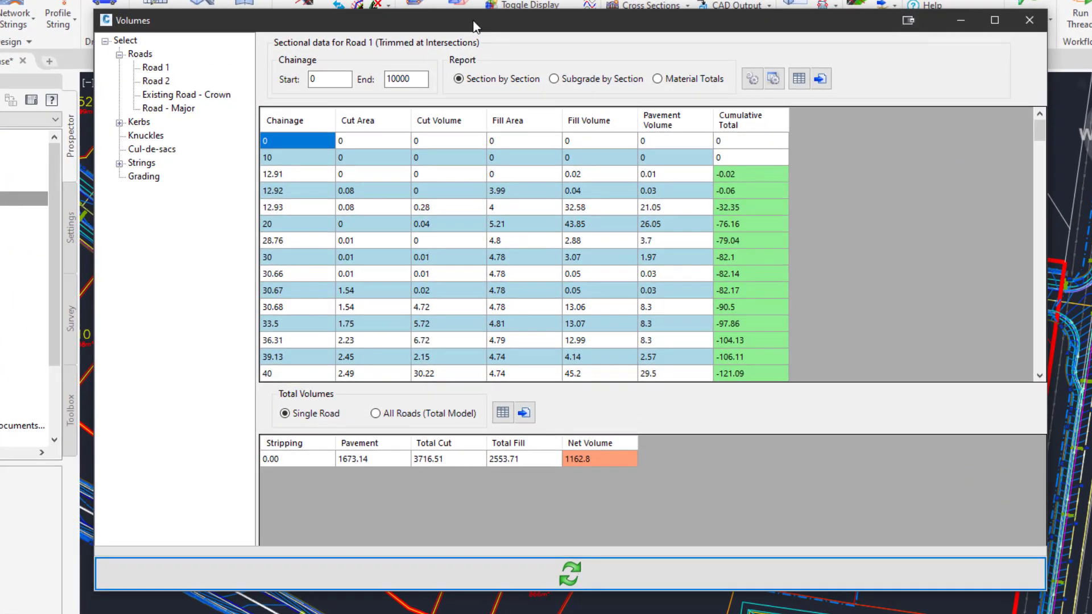
{"action": "left_click_drag", "start_coordinate": [475, 26], "coordinate": [551, 47]}
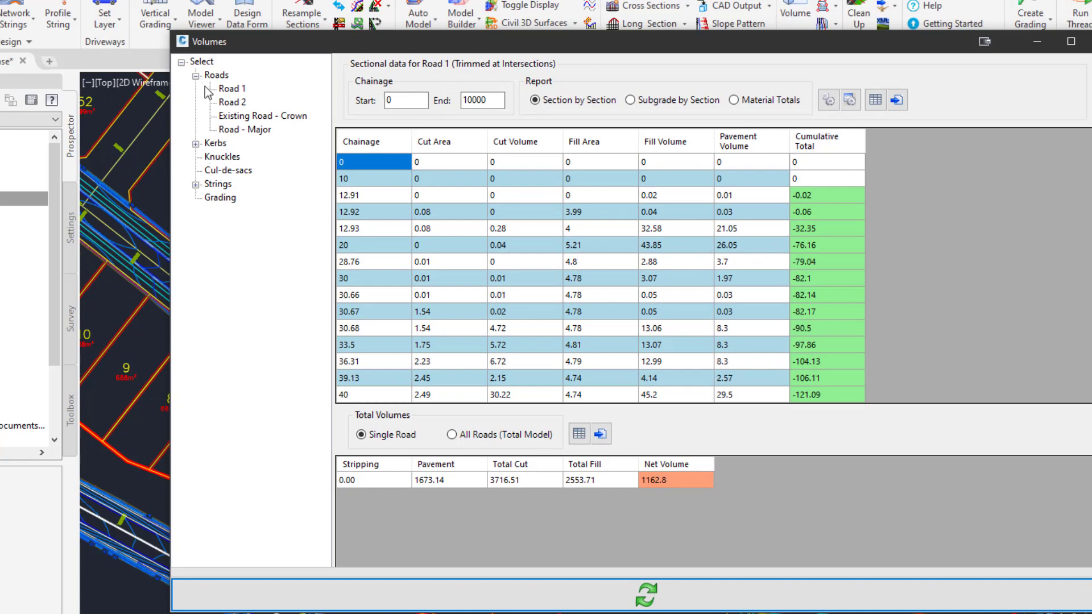
List the kerbs in the volumes report and examine Road 1's section-by-section cut, fill and pavement volumes
{"action": "left_click", "coordinate": [195, 143]}
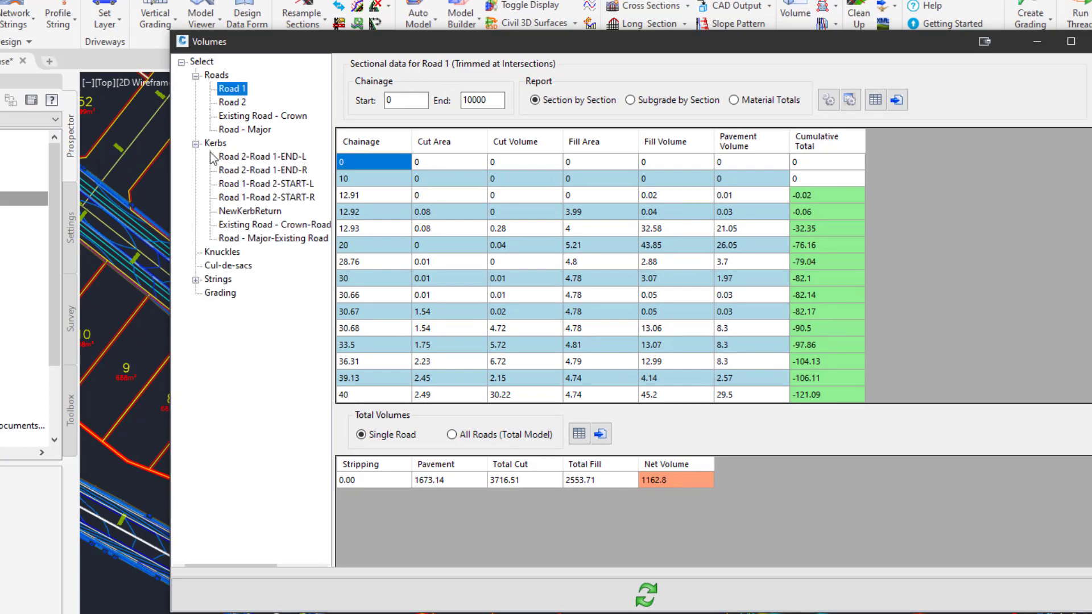
{"action": "left_click", "coordinate": [238, 103]}
{"action": "left_click", "coordinate": [237, 90]}
{"action": "scroll", "coordinate": [740, 204], "scroll_direction": "down", "scroll_amount": 10}
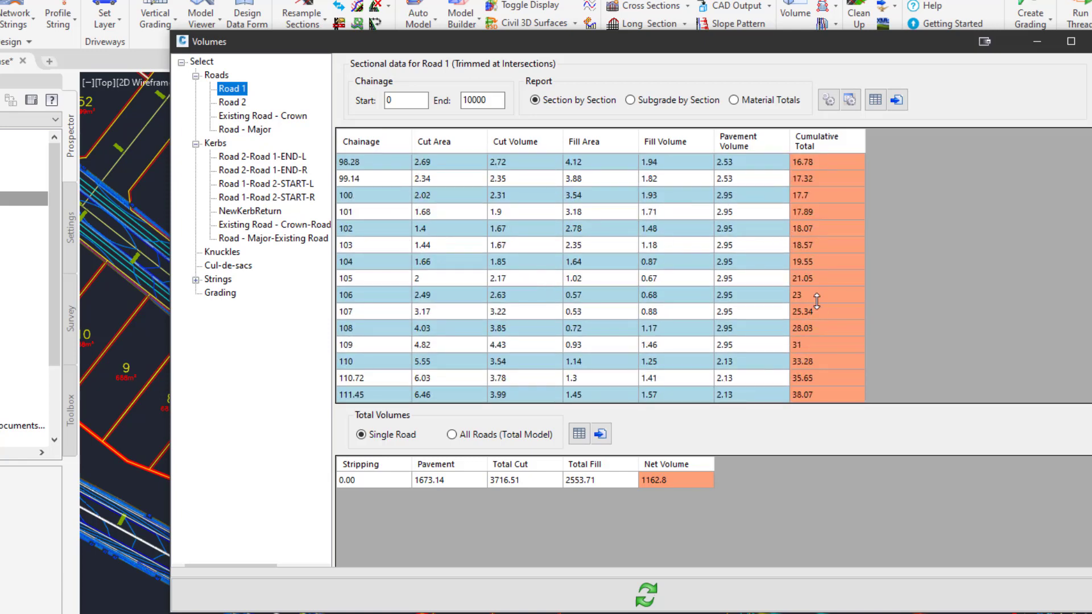
{"action": "scroll", "coordinate": [817, 301], "scroll_direction": "up", "scroll_amount": 10}
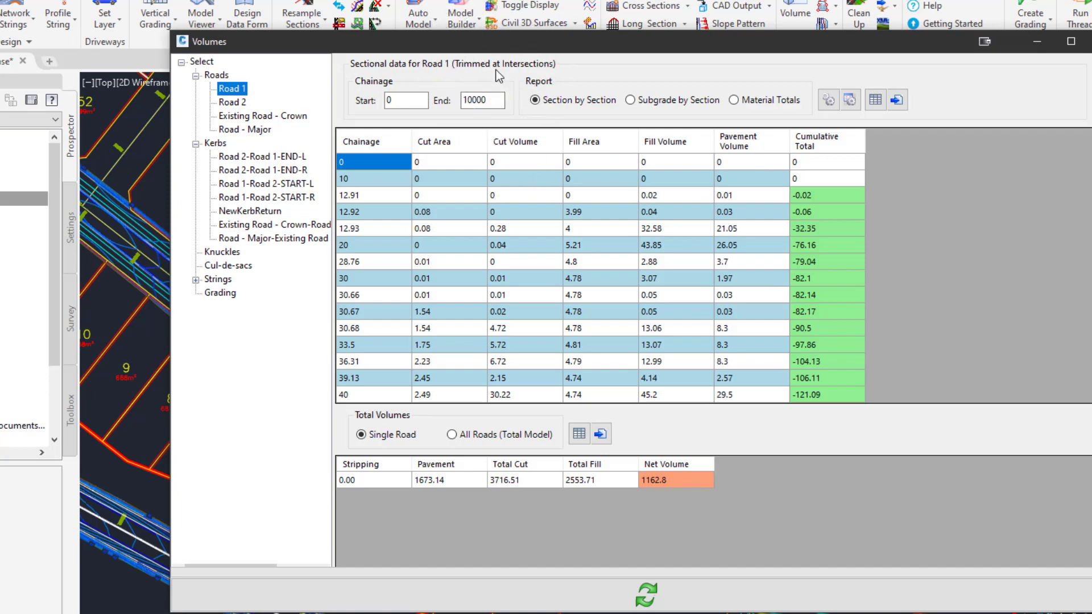
Uncover the road intersection in the plan to inspect it, and compare it with Road 1's trimmed section volumes
{"action": "left_click_drag", "start_coordinate": [501, 43], "coordinate": [504, 387]}
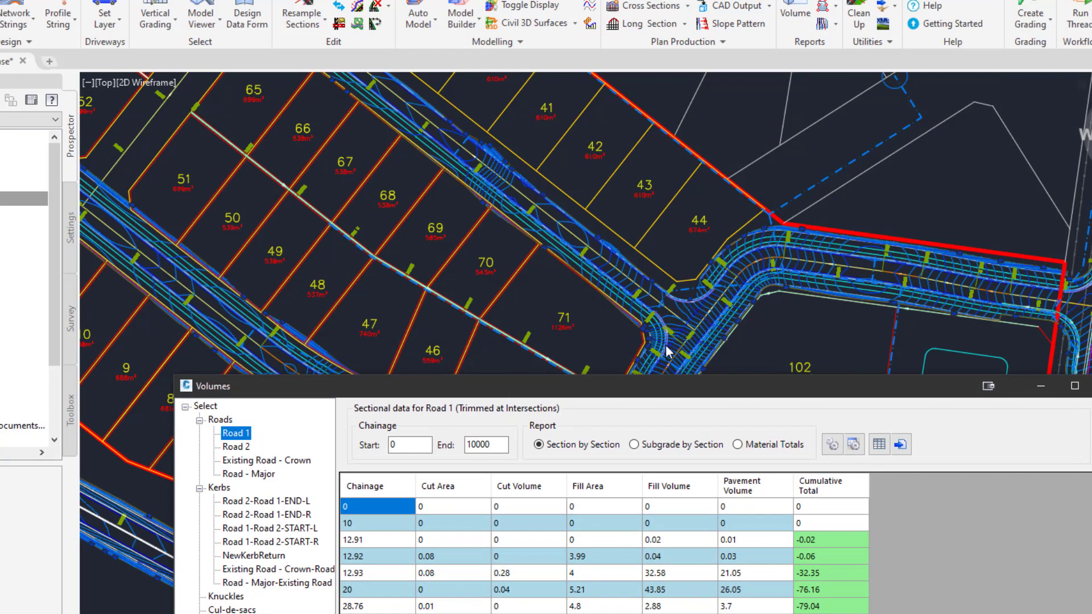
{"action": "mouse_move", "coordinate": [707, 394]}
{"action": "left_mouse_down"}
{"action": "mouse_move", "coordinate": [729, 27]}
{"action": "mouse_move", "coordinate": [682, 429]}
{"action": "mouse_move", "coordinate": [754, 143]}
{"action": "mouse_move", "coordinate": [786, 91]}
{"action": "left_mouse_up"}
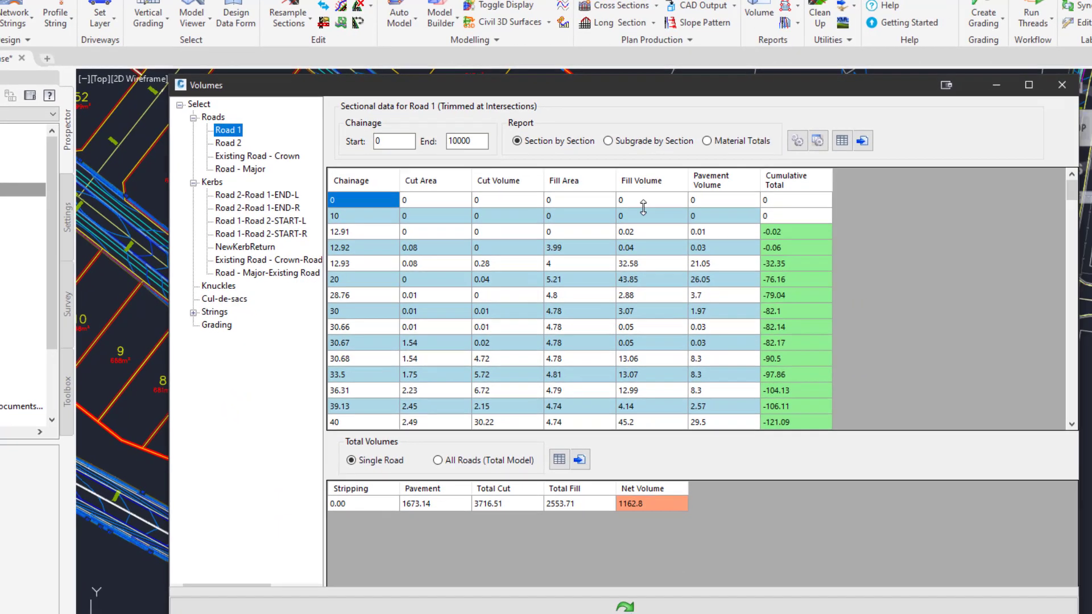
{"action": "scroll", "coordinate": [561, 262], "scroll_direction": "down", "scroll_amount": 10}
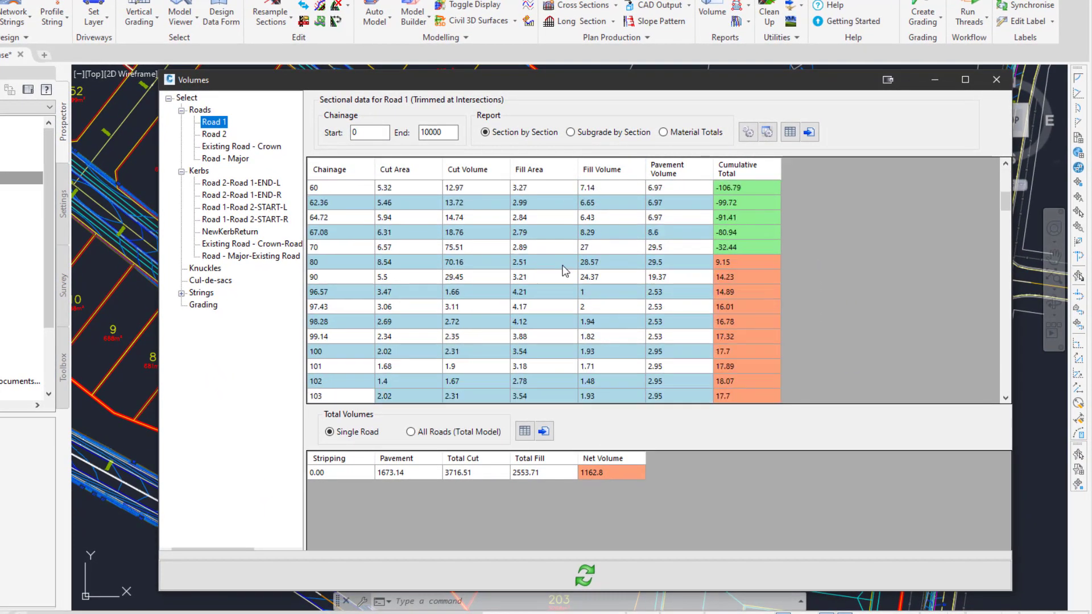
{"action": "scroll", "coordinate": [563, 270], "scroll_direction": "up", "scroll_amount": 5}
{"action": "scroll", "coordinate": [564, 272], "scroll_direction": "down", "scroll_amount": 3}
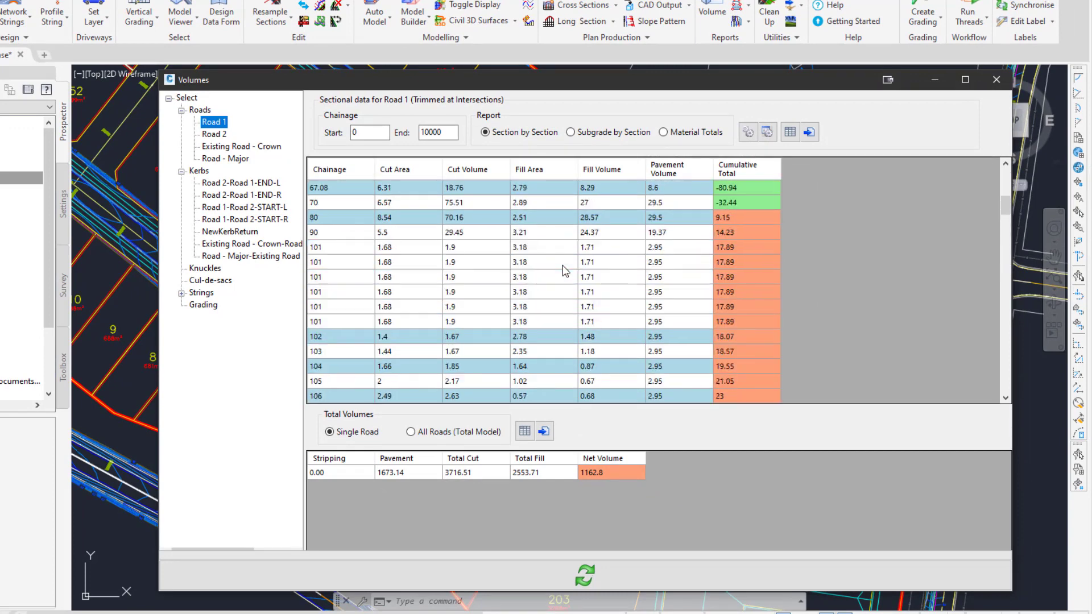
Display Road 1's subgrade-by-section volumes and examine the material areas and volumes at each chainage range
{"action": "left_click", "coordinate": [595, 136]}
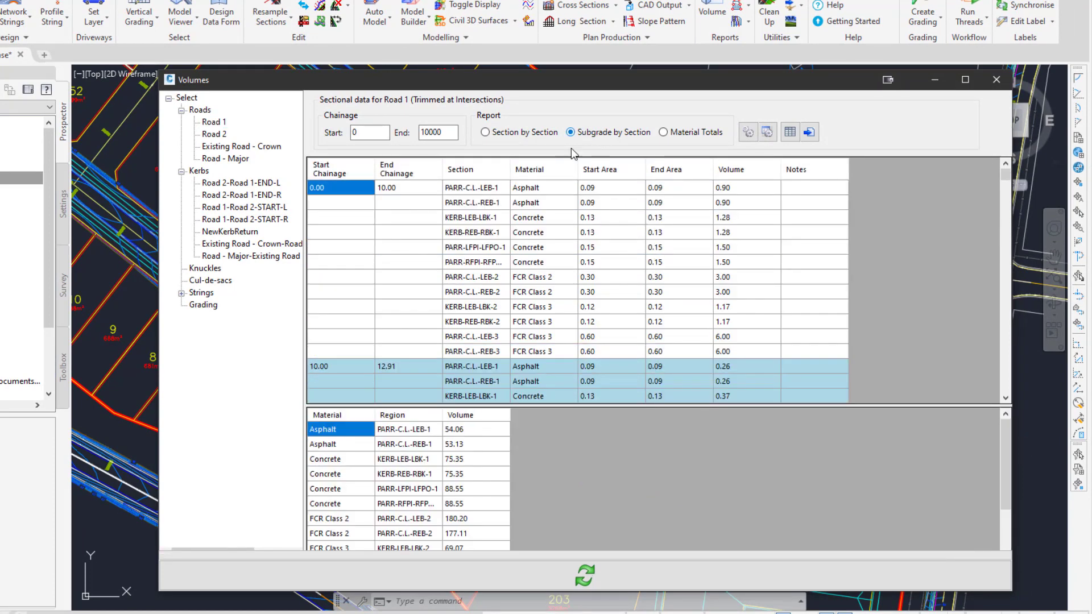
{"action": "scroll", "coordinate": [574, 227], "scroll_direction": "down", "scroll_amount": 4}
{"action": "scroll", "coordinate": [552, 255], "scroll_direction": "down", "scroll_amount": 8}
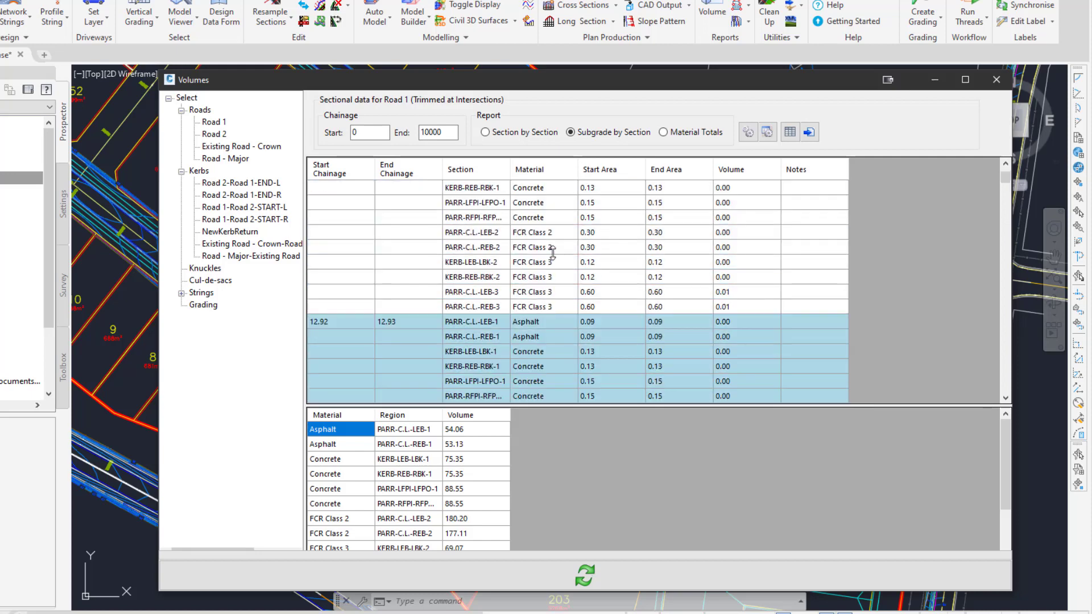
{"action": "scroll", "coordinate": [552, 254], "scroll_direction": "down", "scroll_amount": 4}
Show the material totals for all roads in the total model and enlarge the material volumes table
{"action": "left_click", "coordinate": [681, 133]}
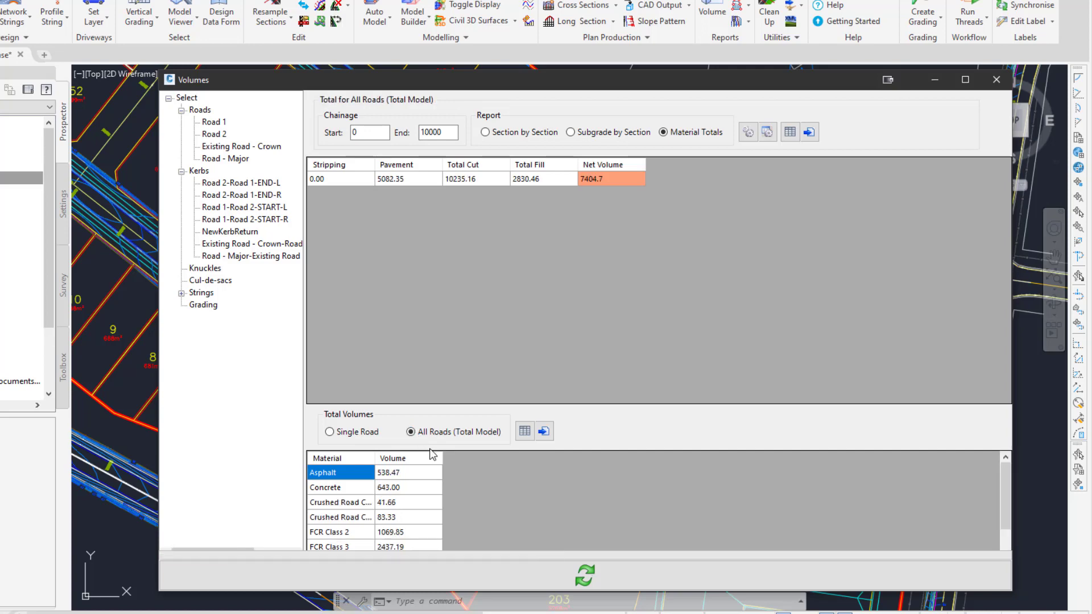
{"action": "left_click_drag", "start_coordinate": [440, 405], "coordinate": [472, 313]}
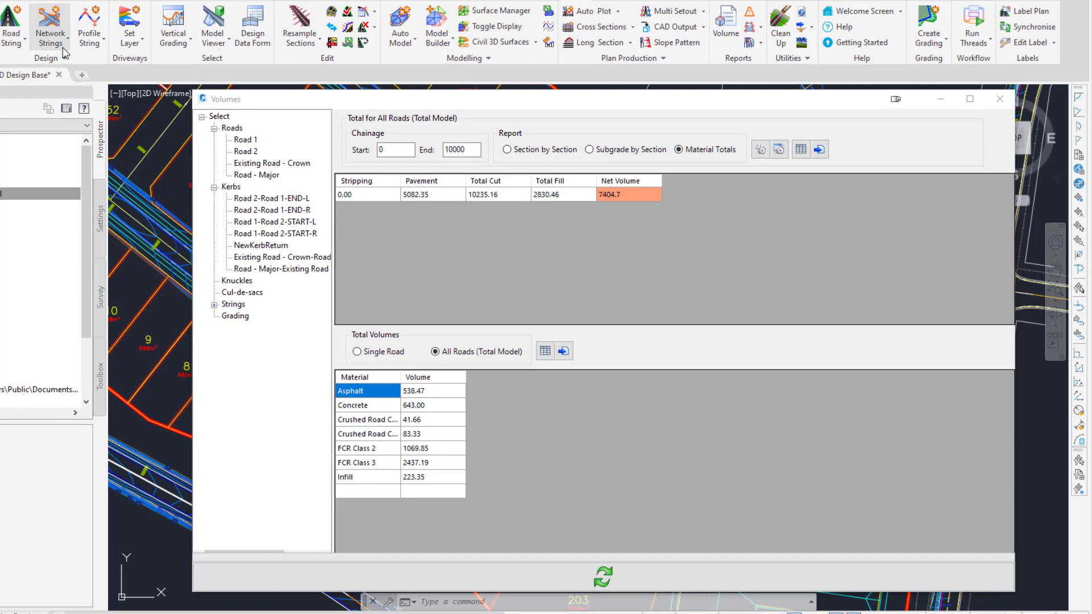
{"action": "left_click", "coordinate": [23, 26]}
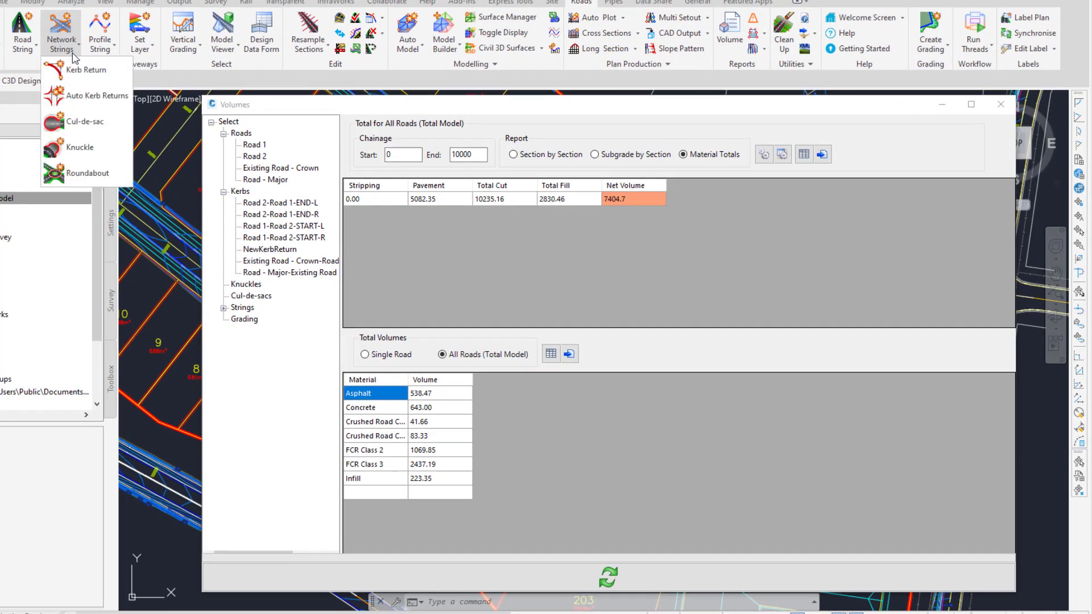
{"action": "left_click", "coordinate": [616, 432]}
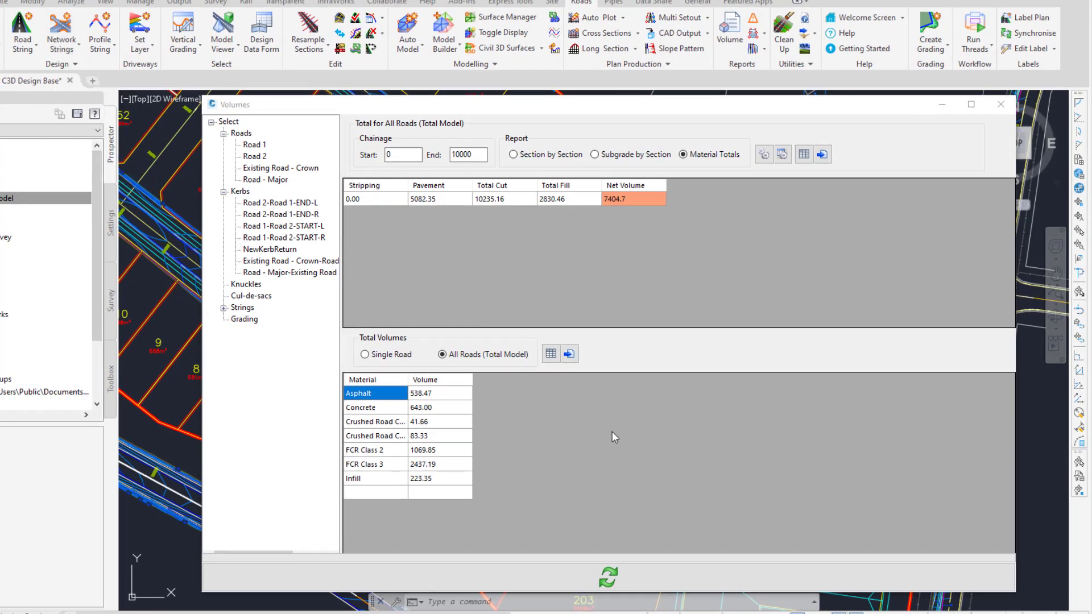
Export Road 1's section-by-section volumes to a CSV file named sss, and close the spreadsheet that opens
{"action": "left_click", "coordinate": [536, 155]}
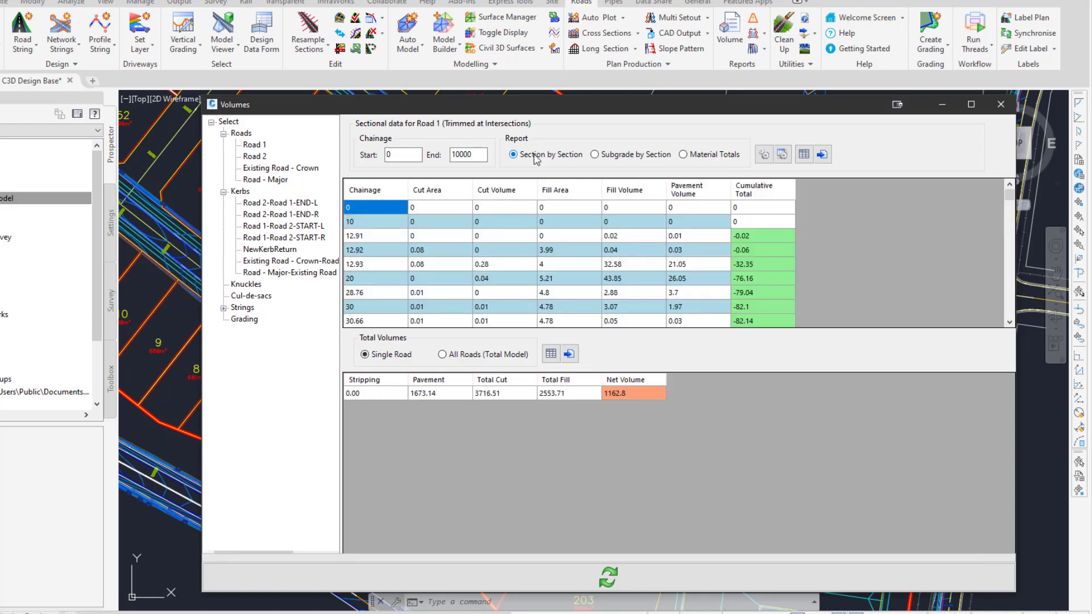
{"action": "left_click", "coordinate": [804, 155]}
{"action": "left_click", "coordinate": [822, 156]}
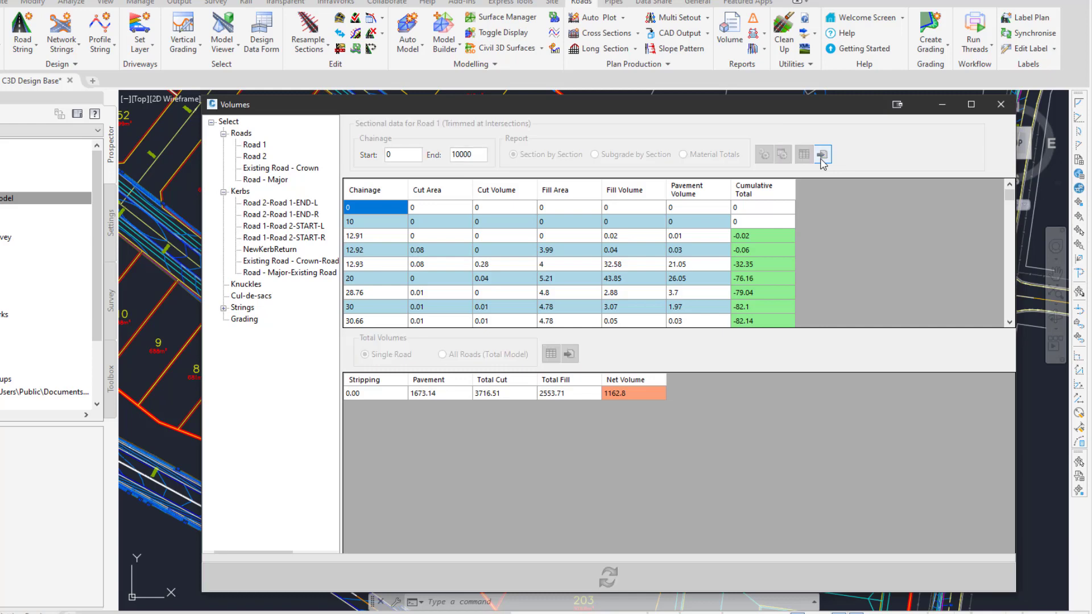
{"action": "type", "text": "vol"}
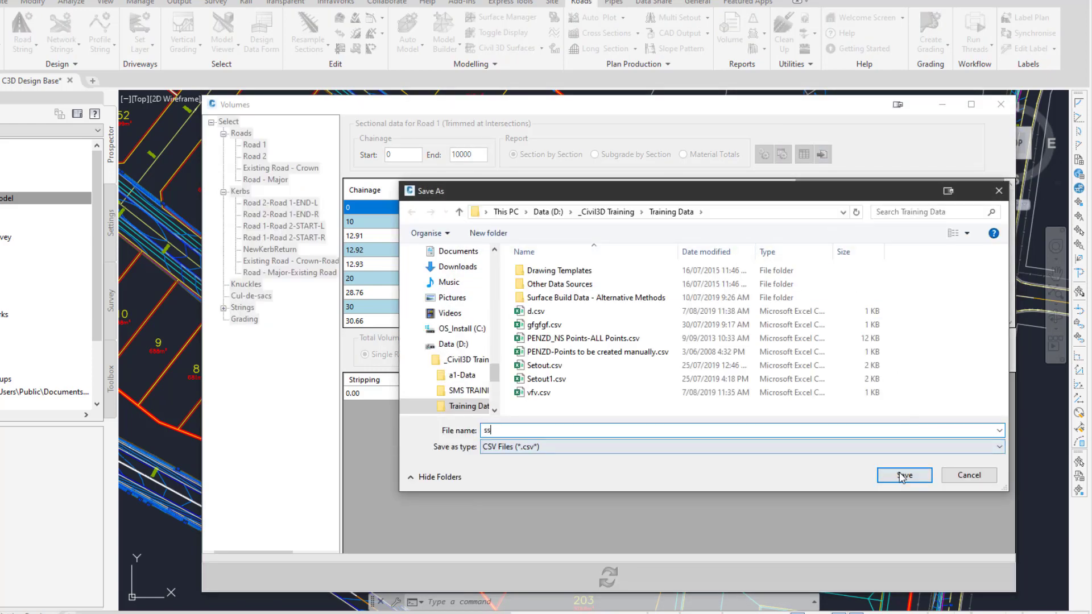
{"action": "left_click", "coordinate": [903, 476]}
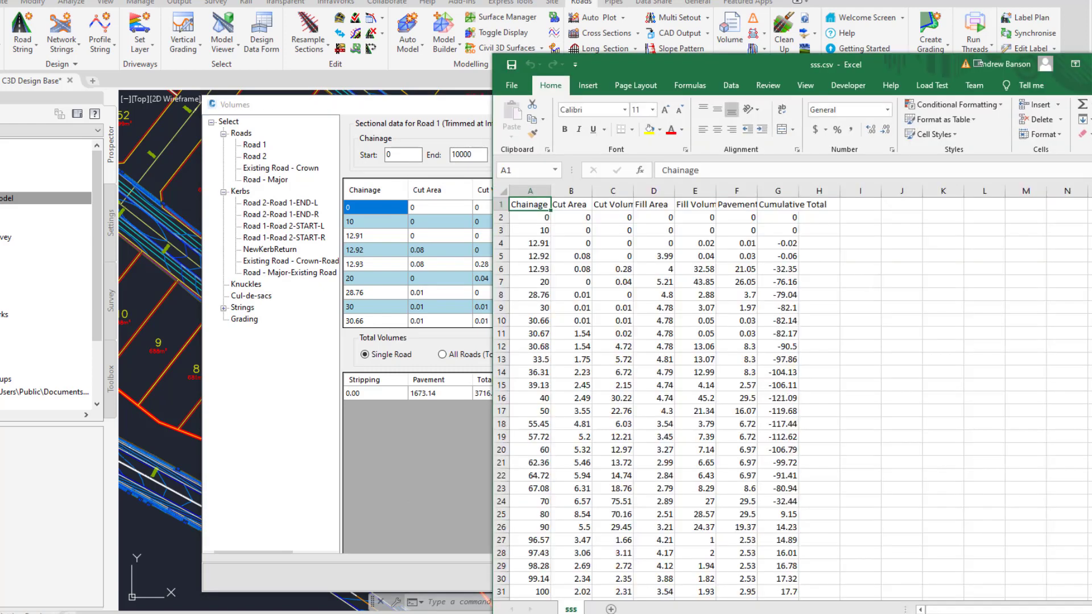
{"action": "key", "text": "alt+F4"}
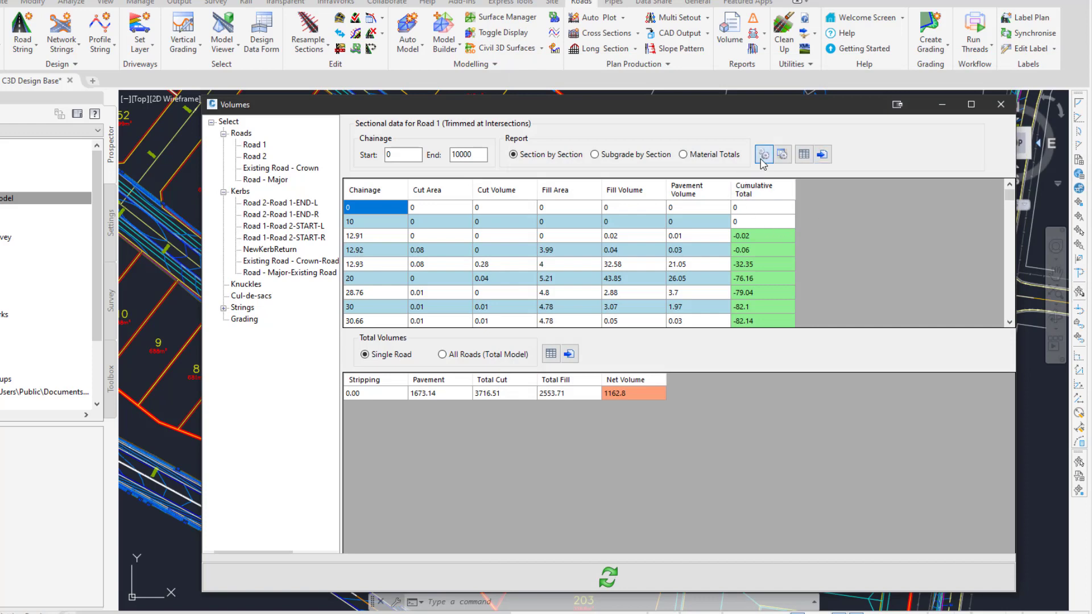
Inspect the volume calculation settings for design extents, units, intersection trimming and alternate rock surface, and leave them unchanged
{"action": "left_click", "coordinate": [763, 155]}
{"action": "left_click_drag", "start_coordinate": [271, 108], "coordinate": [607, 219]}
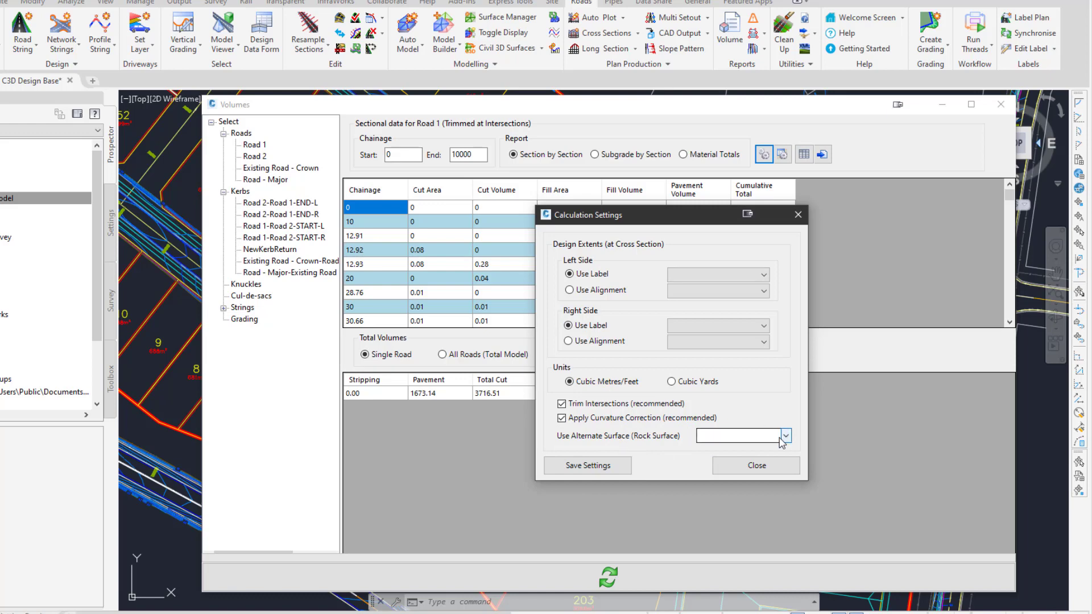
{"action": "left_click", "coordinate": [757, 465]}
Inspect the report settings for the section-by-section and subgrade-by-section tables, and close them without saving
{"action": "left_click", "coordinate": [782, 156]}
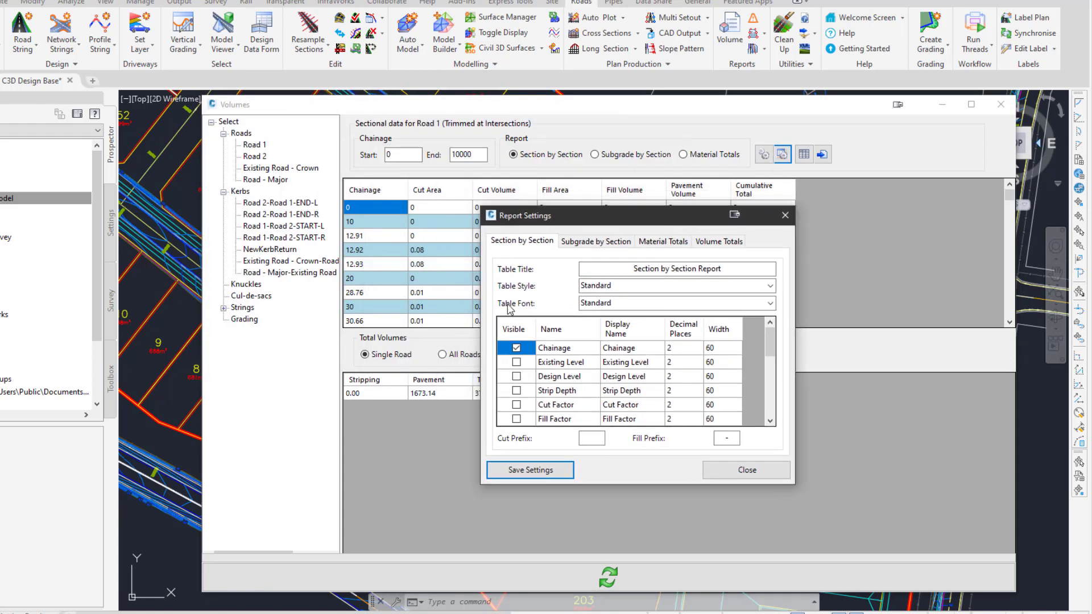
{"action": "mouse_move", "coordinate": [770, 341]}
{"action": "left_mouse_down"}
{"action": "mouse_move", "coordinate": [771, 406]}
{"action": "mouse_move", "coordinate": [773, 340]}
{"action": "left_mouse_up"}
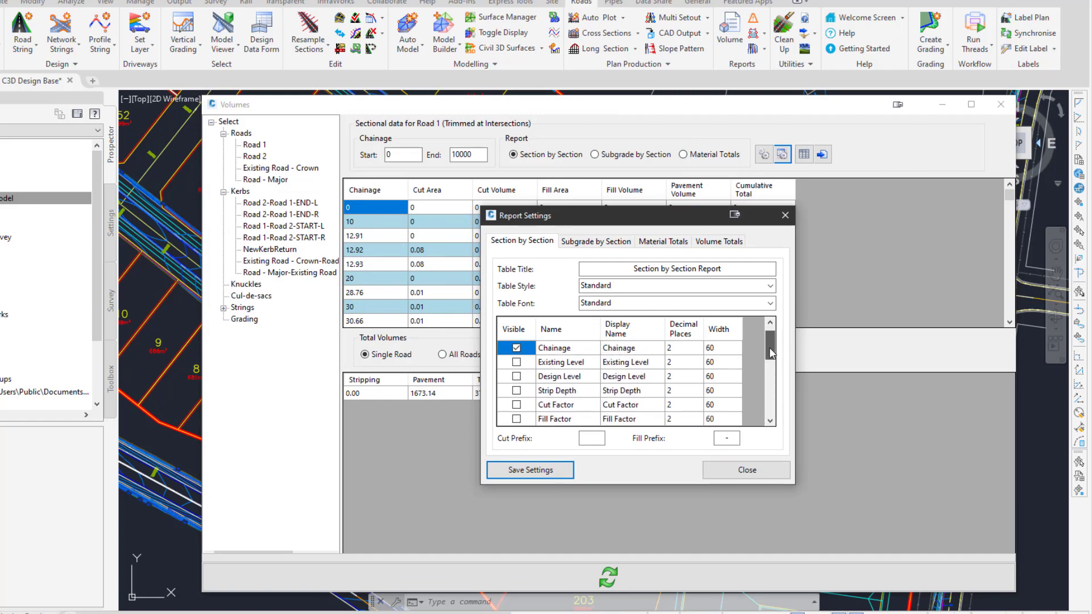
{"action": "left_click", "coordinate": [586, 242]}
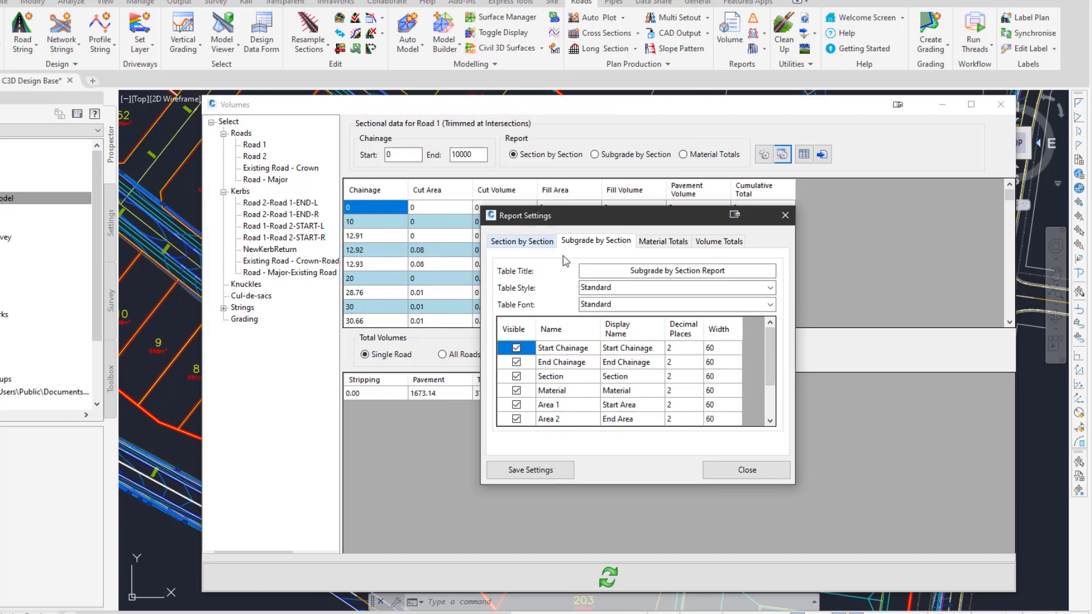
{"action": "left_click", "coordinate": [755, 471]}
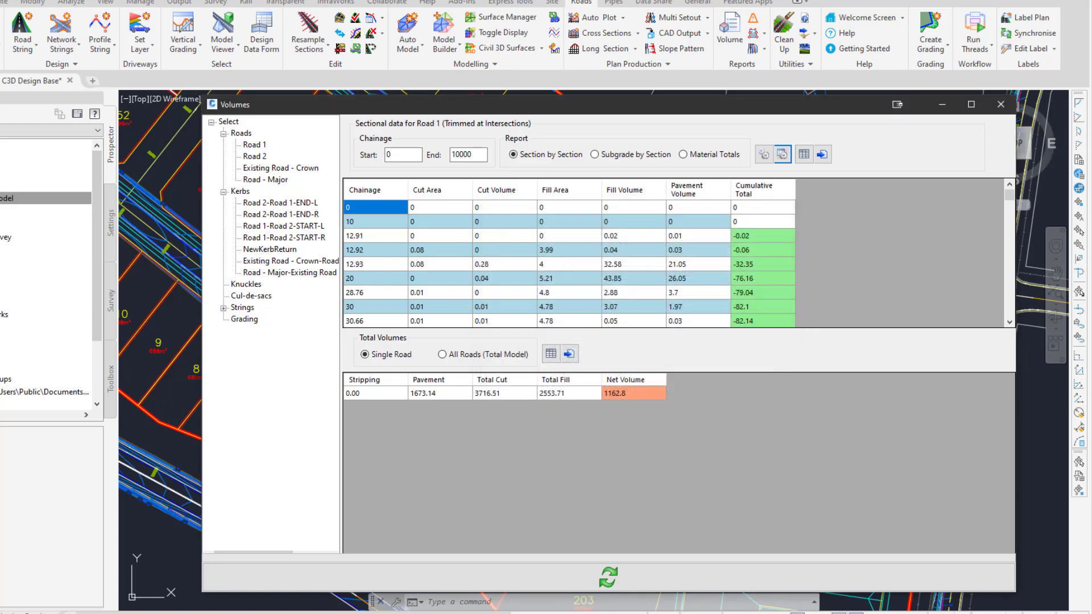
Move and narrow the Volumes window to uncover the plan, widen its object tree and refresh the volumes
{"action": "left_click_drag", "start_coordinate": [628, 113], "coordinate": [641, 67]}
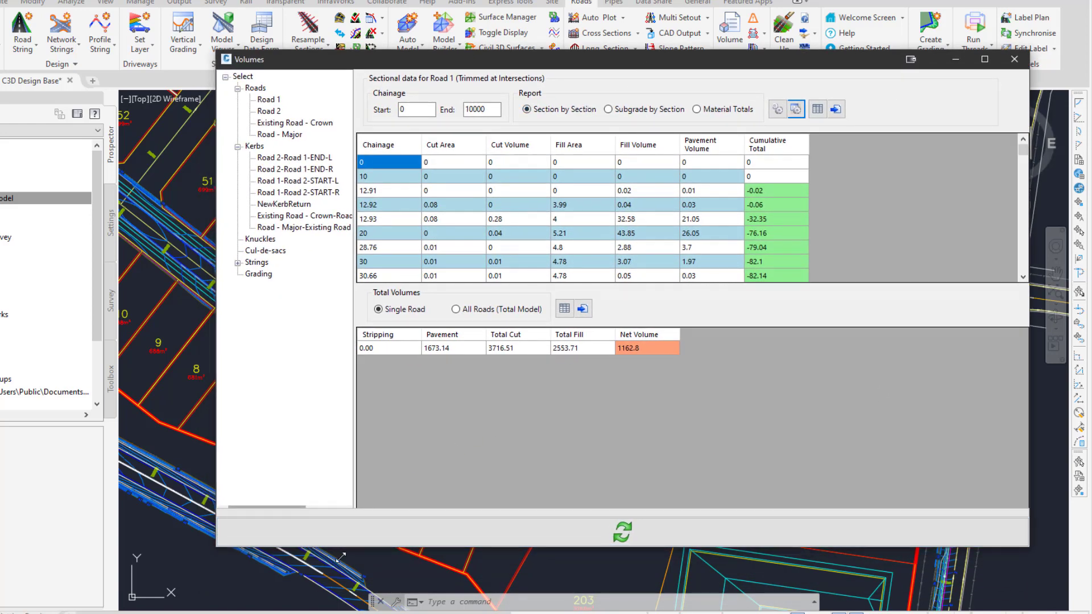
{"action": "left_click_drag", "start_coordinate": [217, 526], "coordinate": [347, 531]}
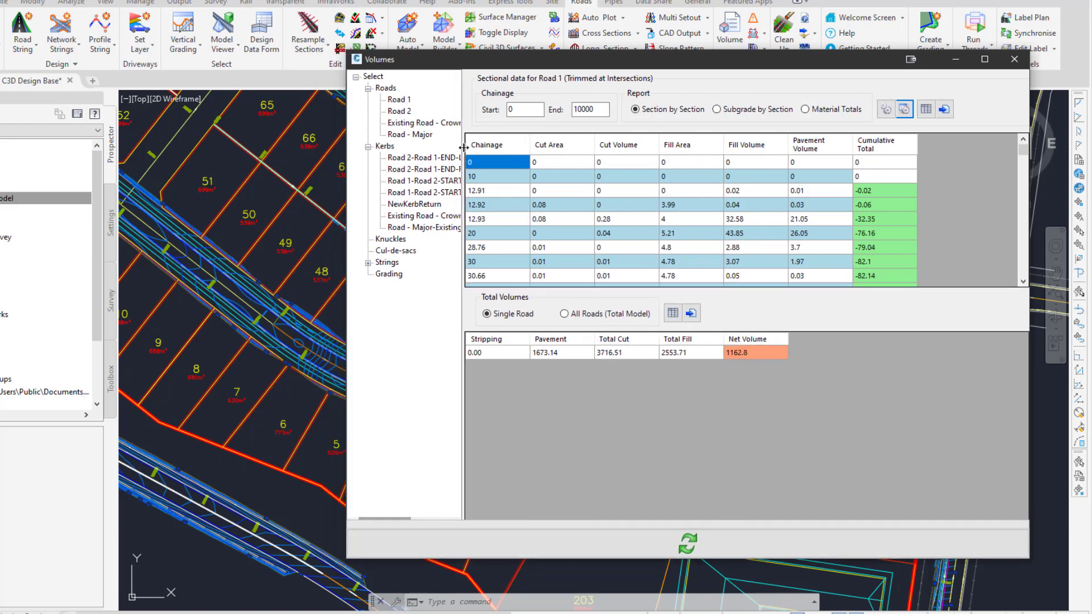
{"action": "left_click_drag", "start_coordinate": [462, 152], "coordinate": [491, 152]}
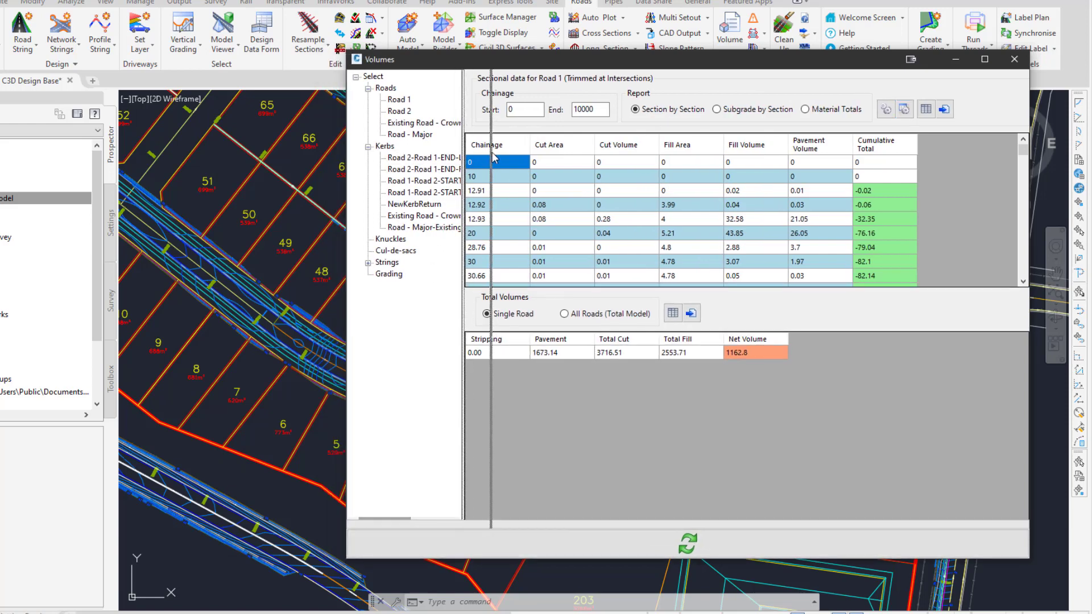
{"action": "left_click", "coordinate": [762, 549]}
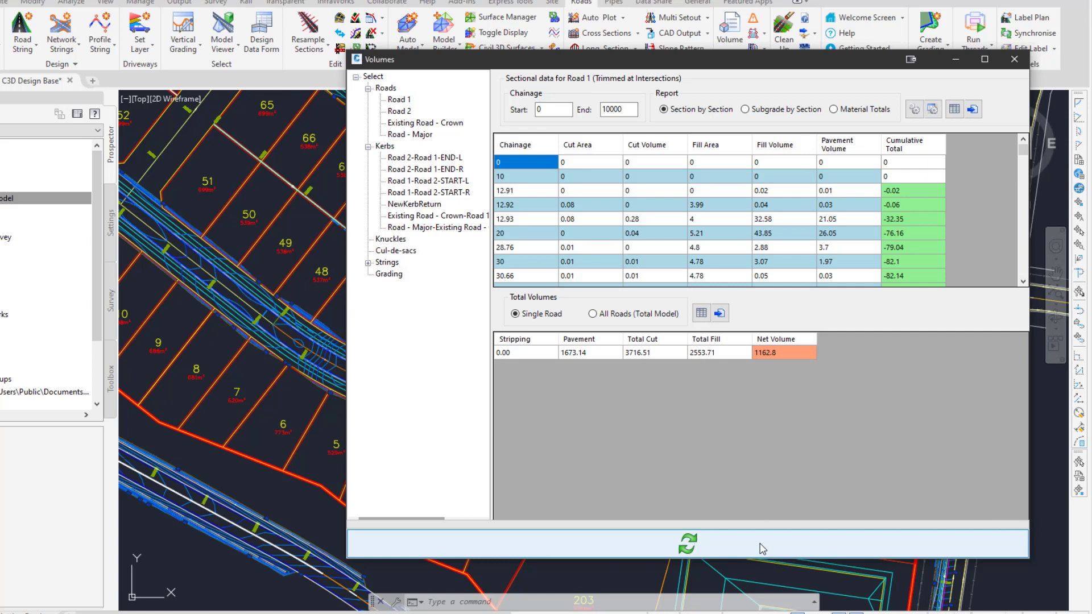
Review Road 1's subgrade-by-section volumes and material totals, and close the volumes report
{"action": "left_click", "coordinate": [757, 112]}
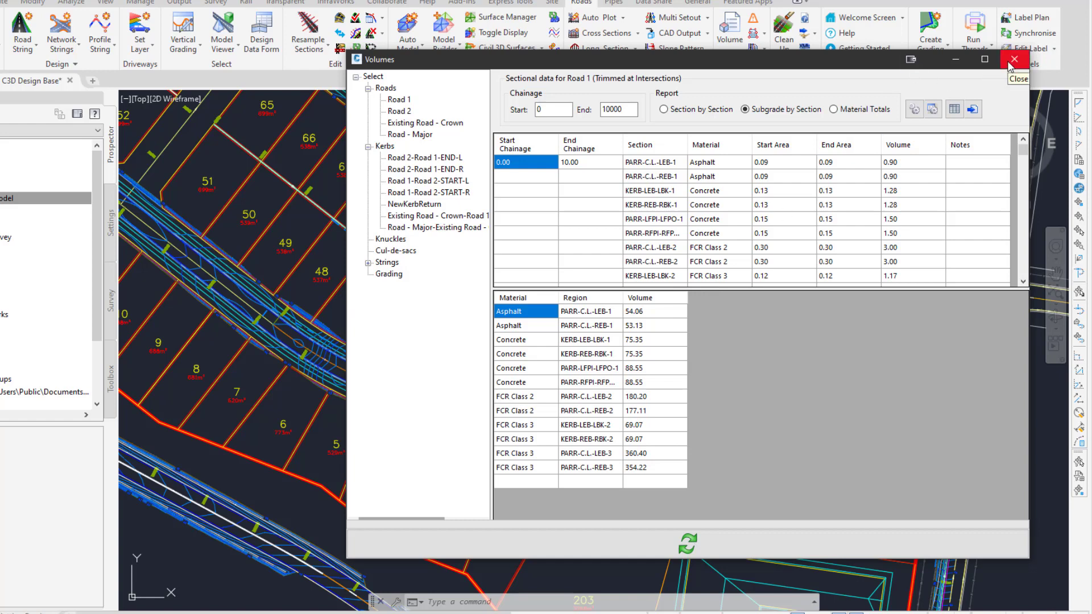
{"action": "left_click", "coordinate": [833, 110]}
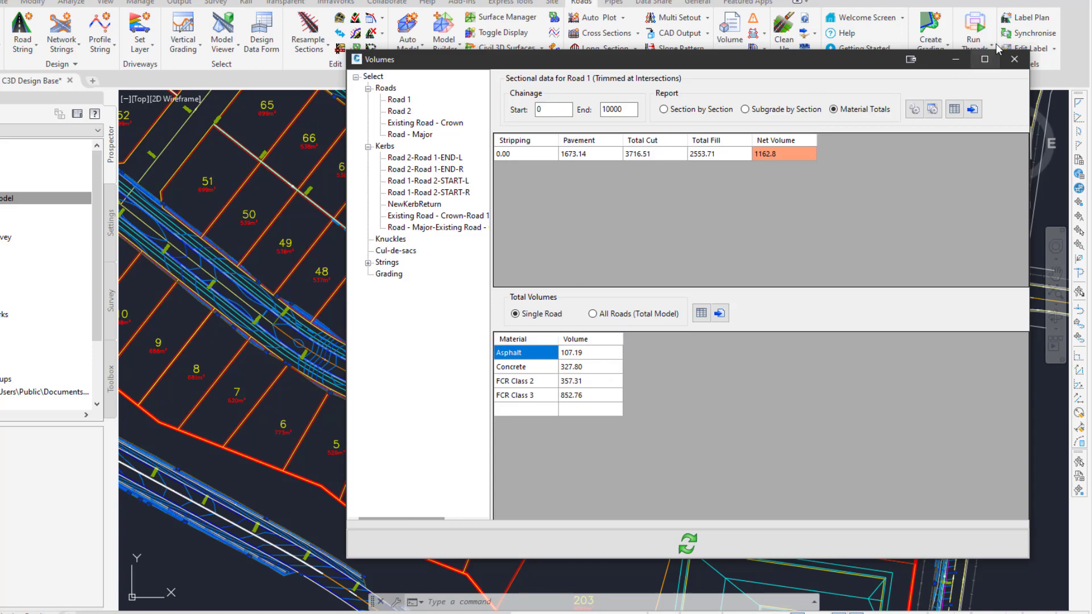
{"action": "left_click", "coordinate": [1015, 60]}
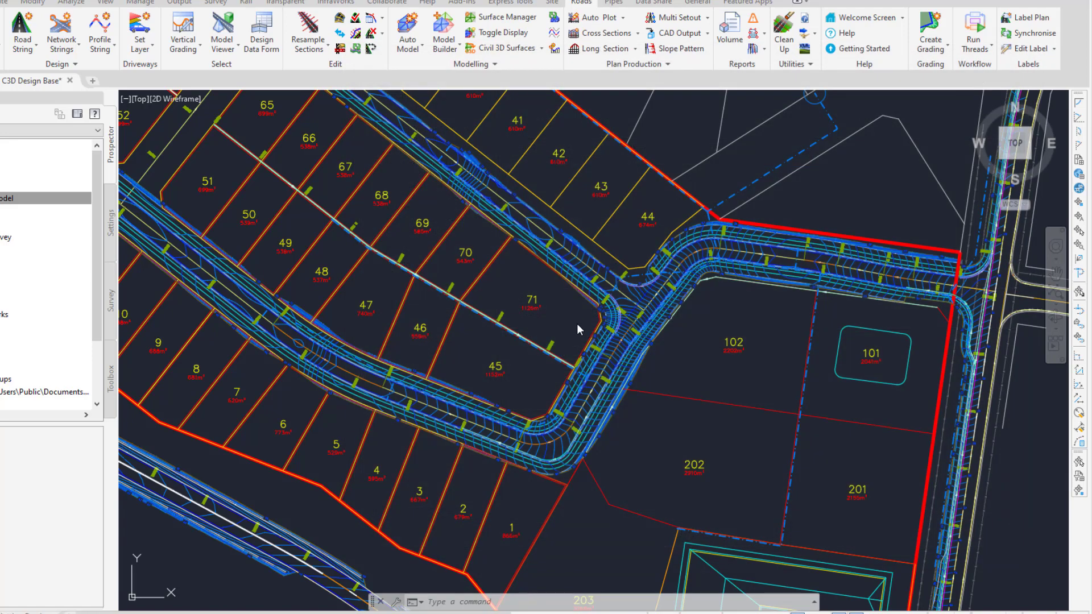
Start a cross section plot for the Road - Major alignment and open its selected sampled sections list for editing
{"action": "scroll", "coordinate": [584, 263], "scroll_direction": "down", "scroll_amount": 4}
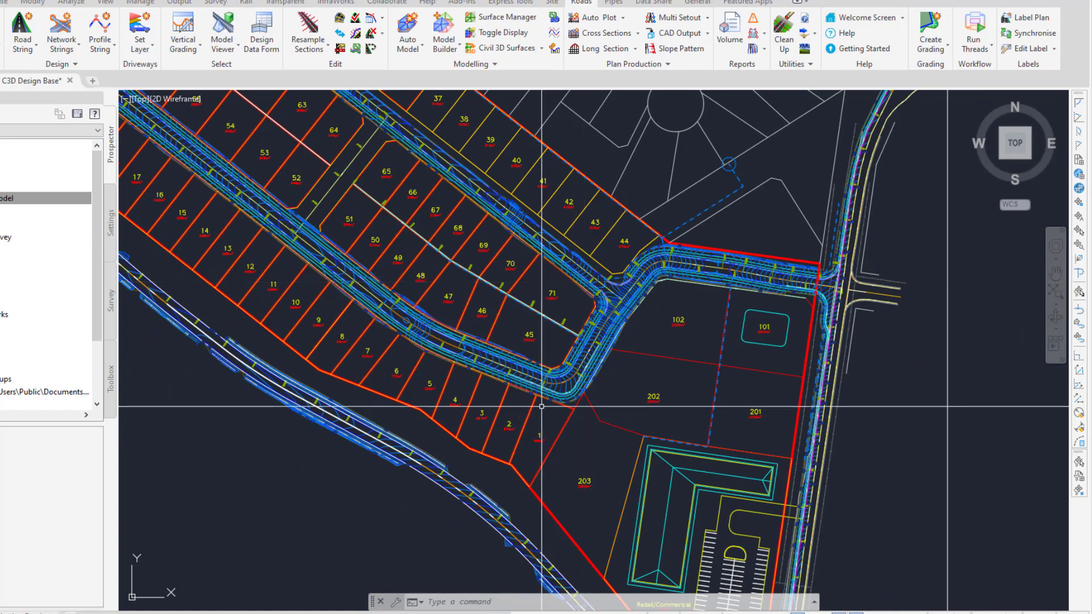
{"action": "scroll", "coordinate": [512, 304], "scroll_direction": "up", "scroll_amount": 5}
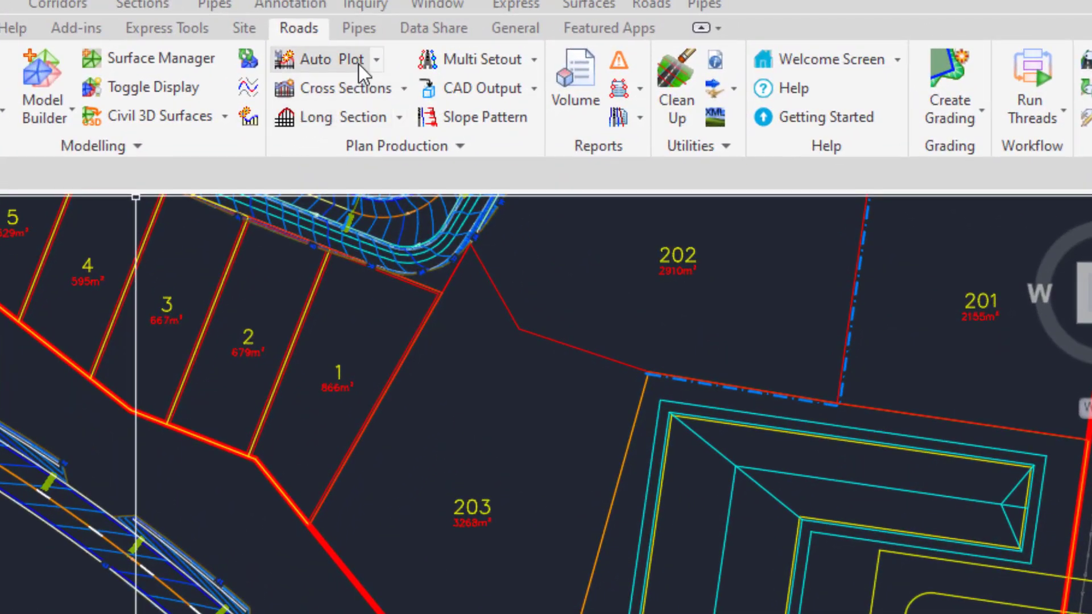
{"action": "left_click", "coordinate": [359, 90]}
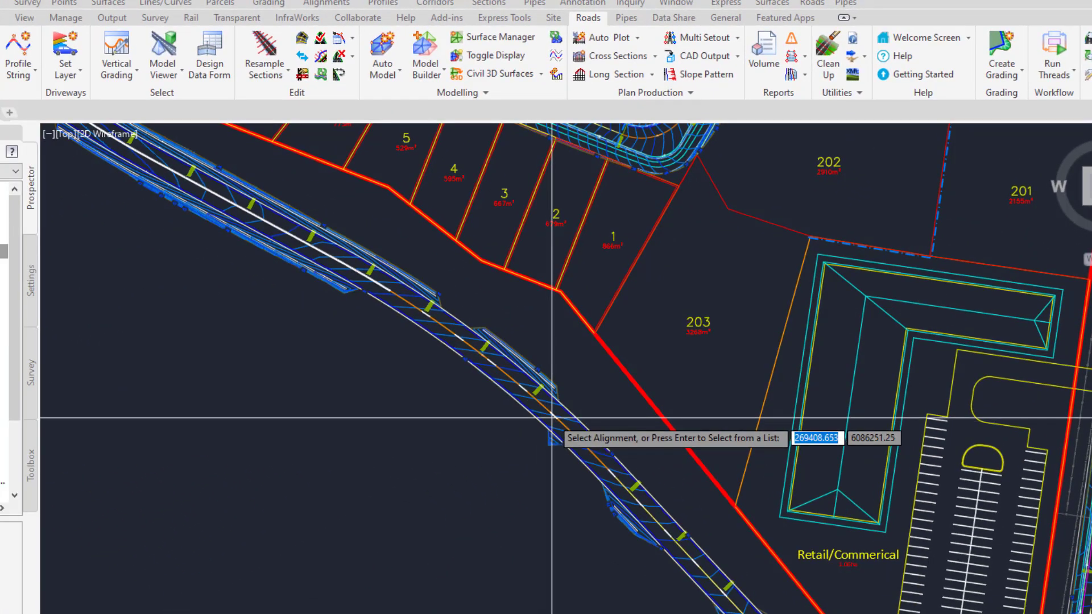
{"action": "left_click", "coordinate": [552, 417]}
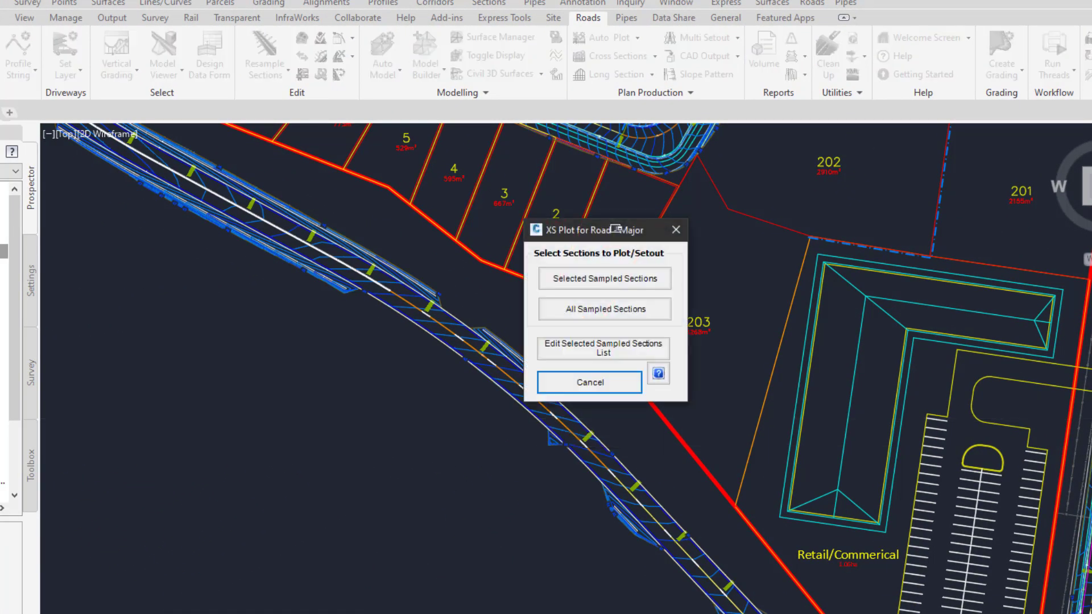
{"action": "left_click_drag", "start_coordinate": [654, 230], "coordinate": [728, 252]}
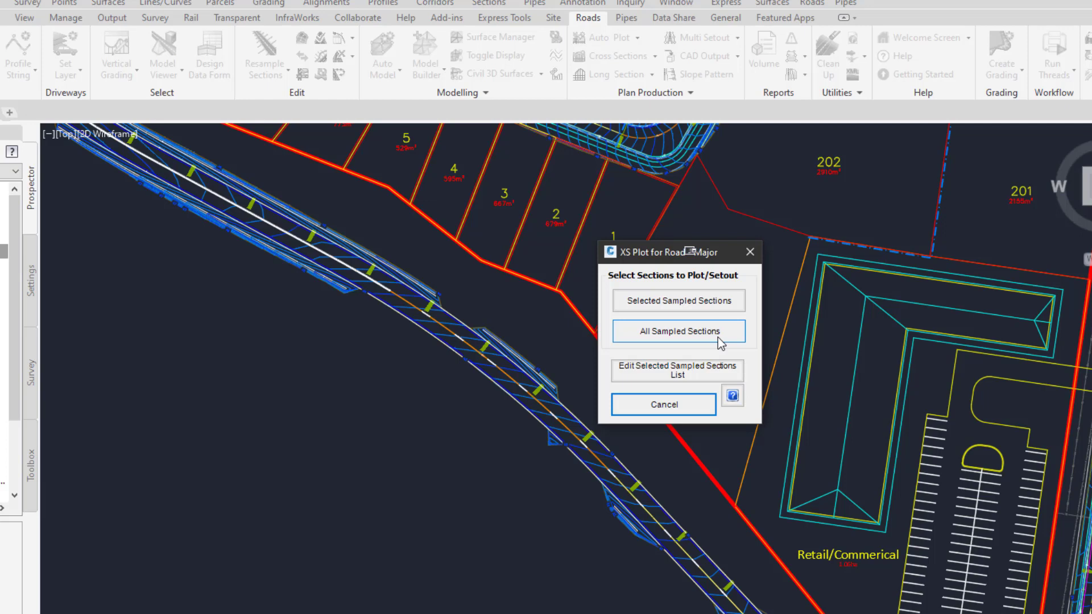
{"action": "left_click", "coordinate": [688, 382]}
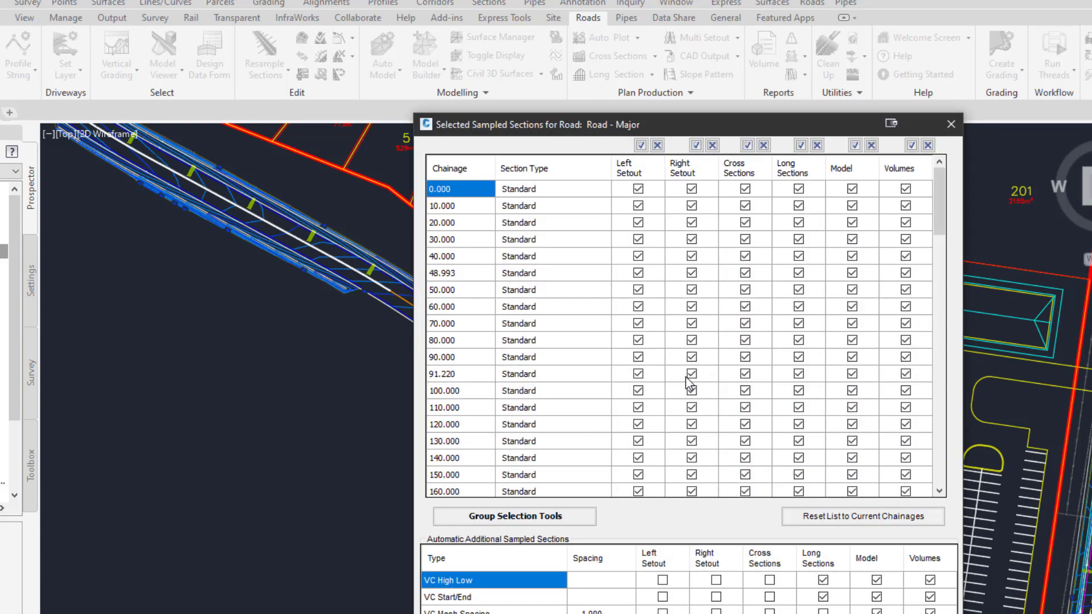
Examine Road - Major's sampled section chainages, their section types and their setout, cross section, long section, model and volume selections
{"action": "left_click_drag", "start_coordinate": [551, 129], "coordinate": [569, 108]}
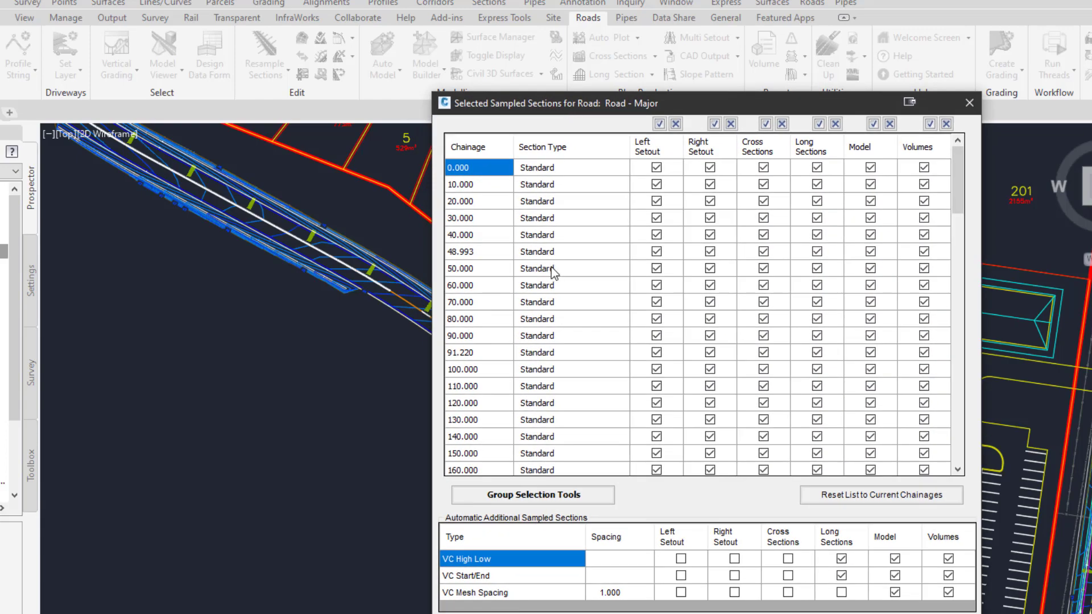
{"action": "scroll", "coordinate": [551, 267], "scroll_direction": "down", "scroll_amount": 15}
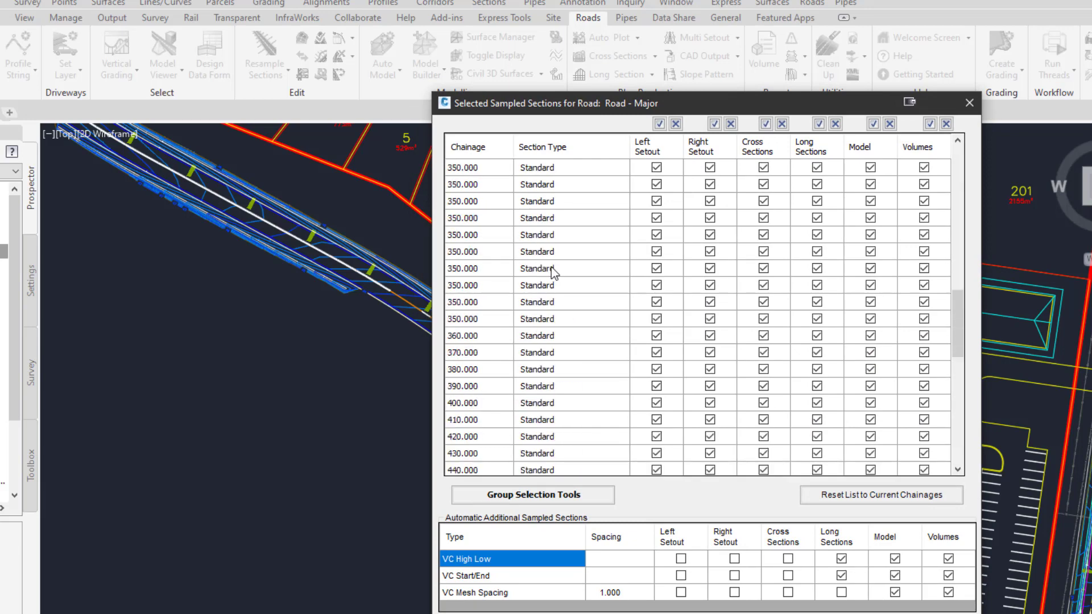
{"action": "scroll", "coordinate": [551, 267], "scroll_direction": "up", "scroll_amount": 15}
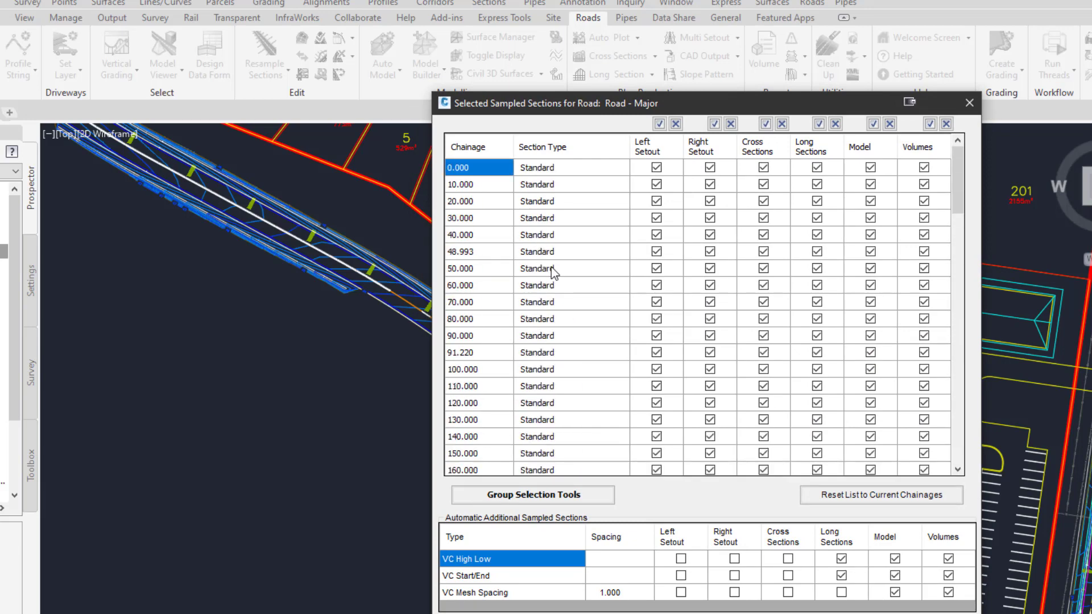
{"action": "left_click", "coordinate": [553, 251]}
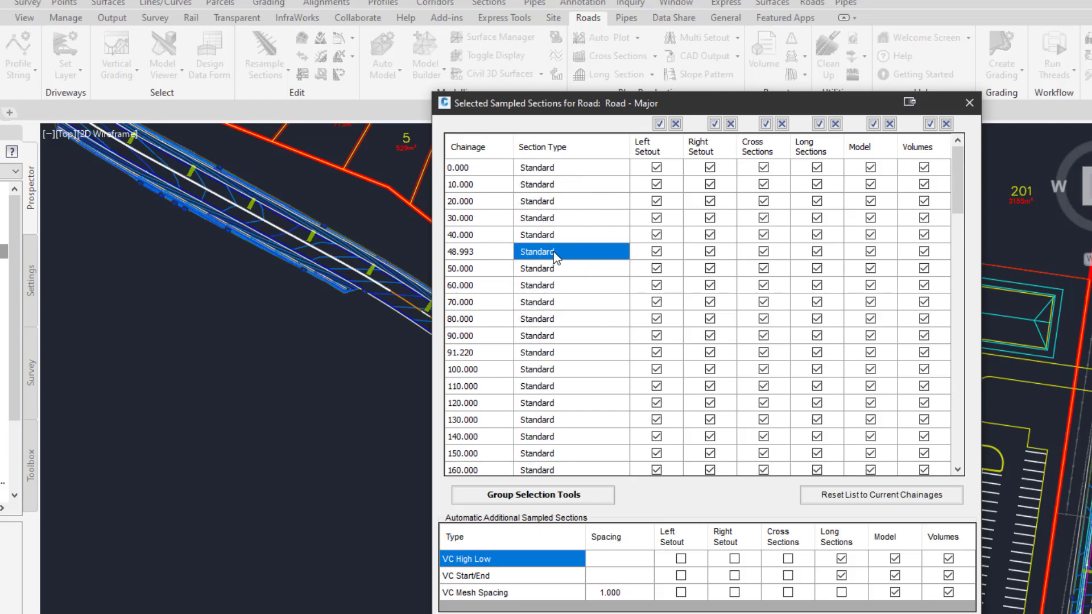
{"action": "scroll", "coordinate": [752, 213], "scroll_direction": "down", "scroll_amount": 6}
{"action": "scroll", "coordinate": [750, 250], "scroll_direction": "down", "scroll_amount": 10}
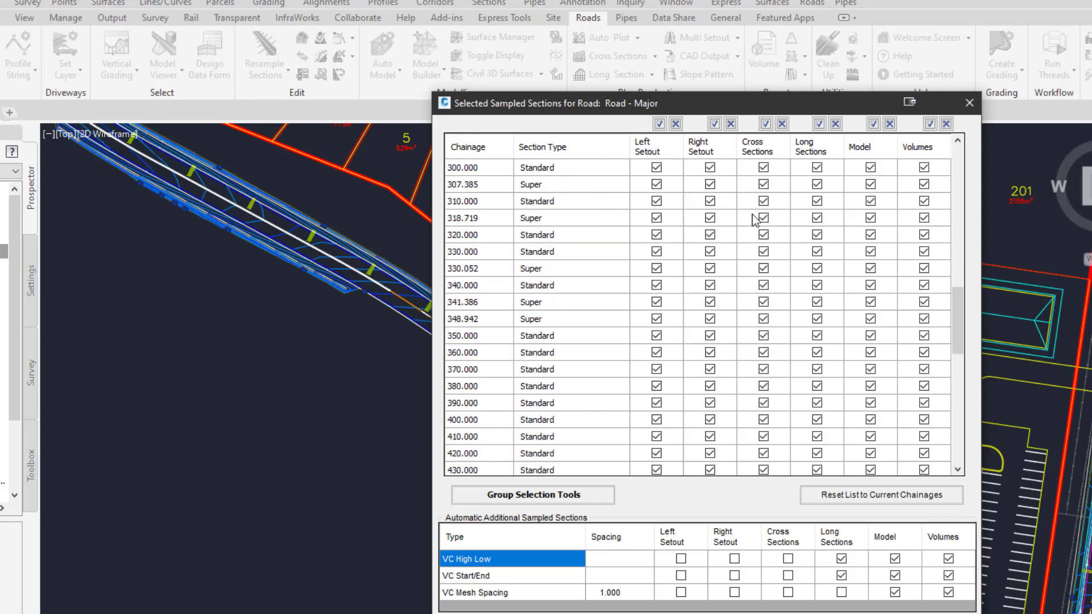
{"action": "scroll", "coordinate": [750, 256], "scroll_direction": "up", "scroll_amount": 16}
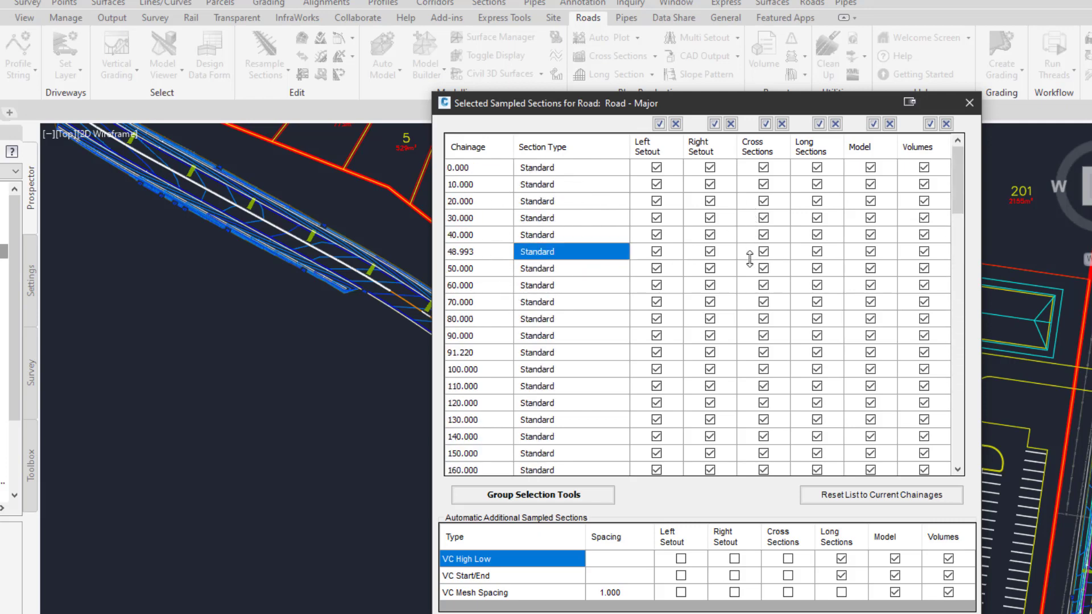
Examine the Super, Before/After TP, Kerbs and Intersection entries in Road - Major's sampled section list
{"action": "scroll", "coordinate": [749, 259], "scroll_direction": "down", "scroll_amount": 5}
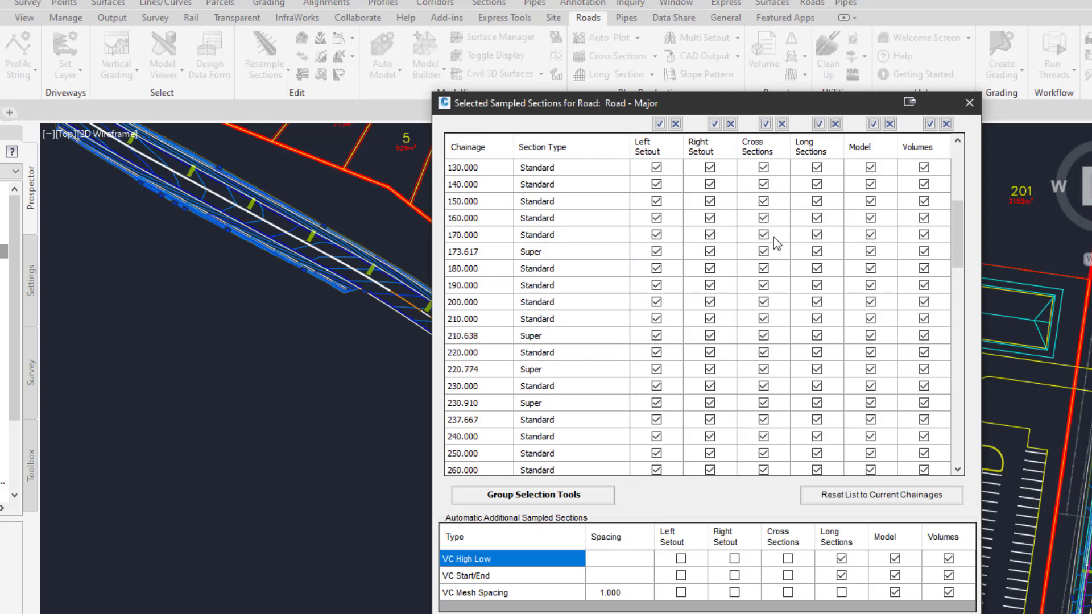
{"action": "left_click", "coordinate": [764, 252]}
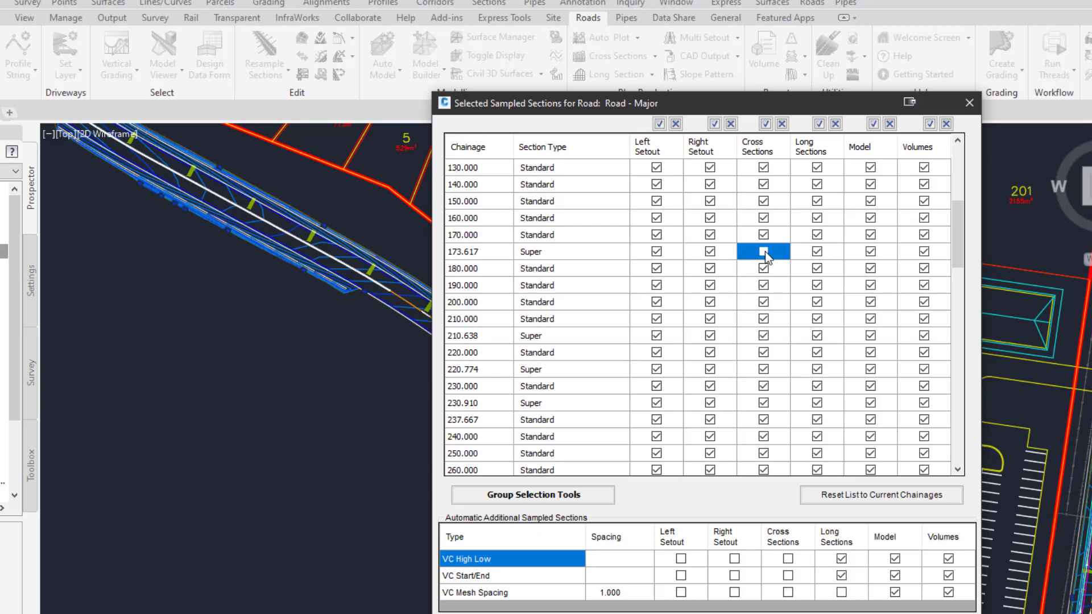
{"action": "left_click", "coordinate": [563, 257]}
{"action": "left_click", "coordinate": [544, 336]}
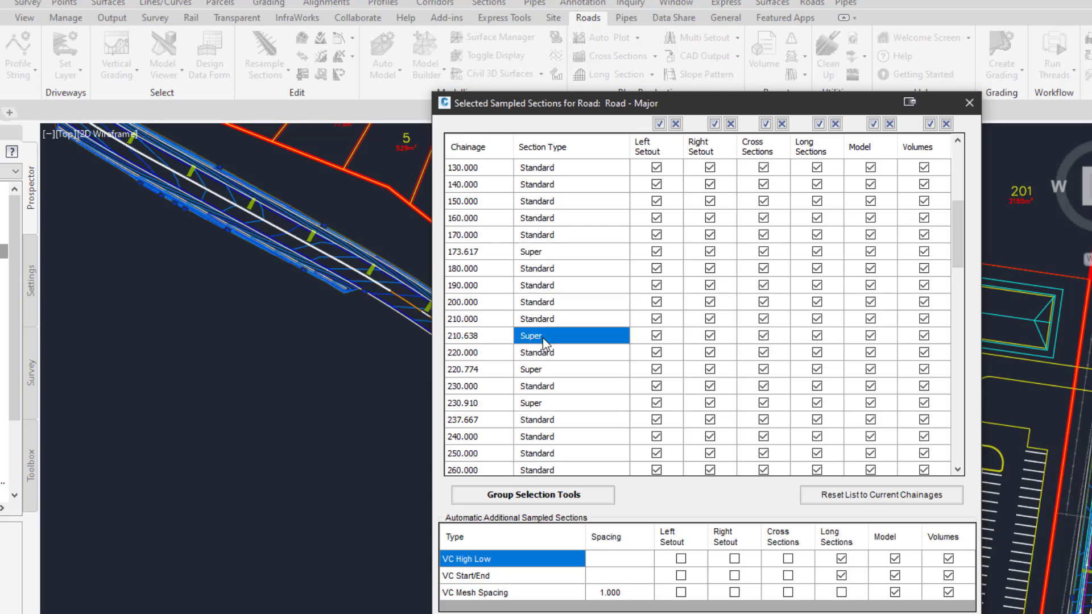
{"action": "scroll", "coordinate": [544, 341], "scroll_direction": "down", "scroll_amount": 5}
{"action": "scroll", "coordinate": [544, 341], "scroll_direction": "down", "scroll_amount": 9}
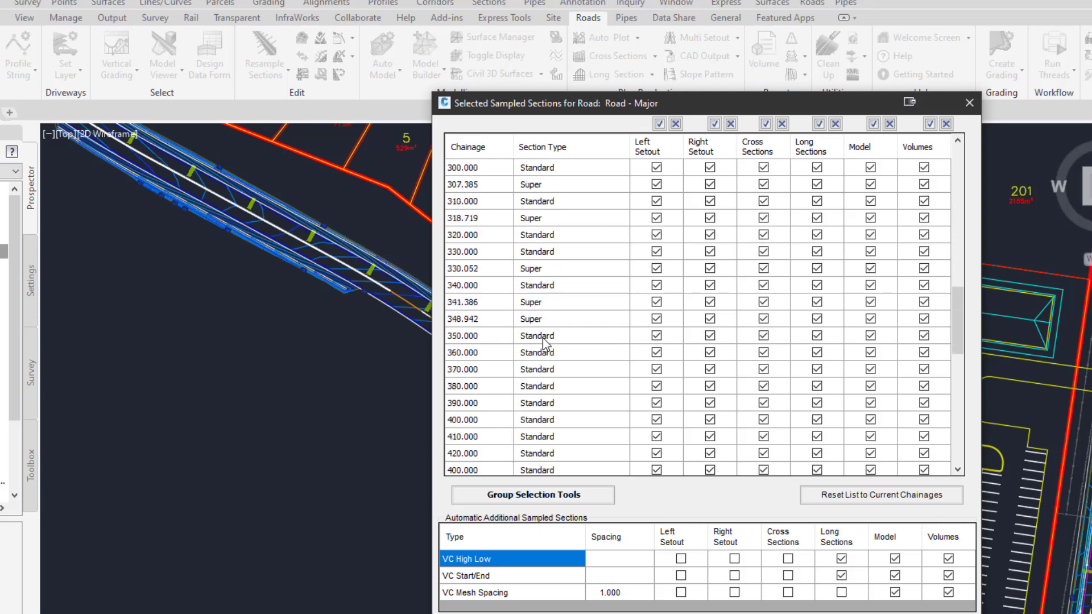
{"action": "scroll", "coordinate": [543, 339], "scroll_direction": "down", "scroll_amount": 6}
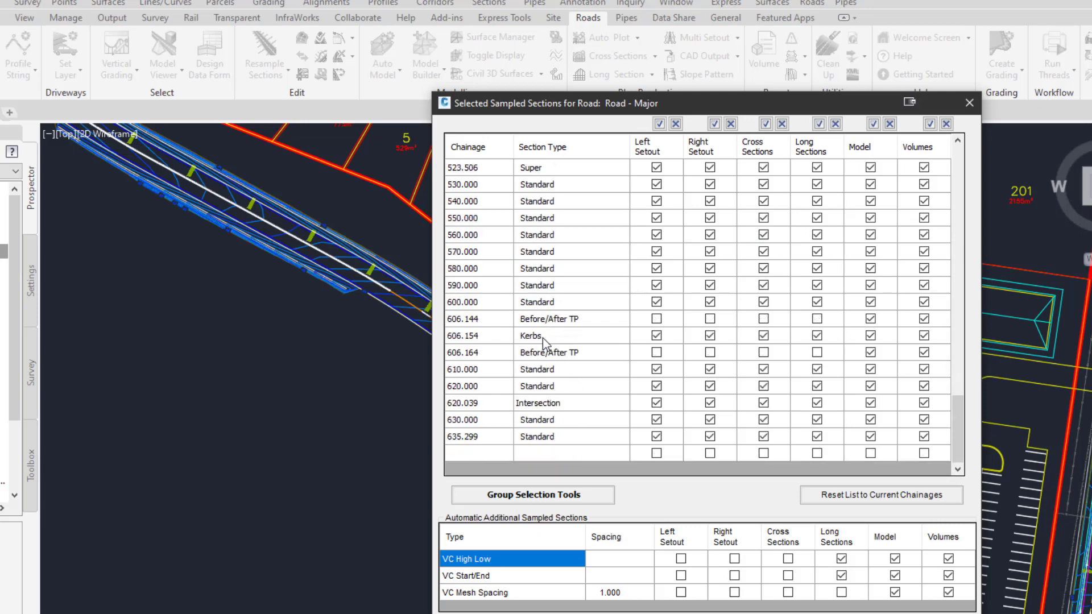
{"action": "left_click", "coordinate": [557, 320]}
{"action": "left_click", "coordinate": [556, 353]}
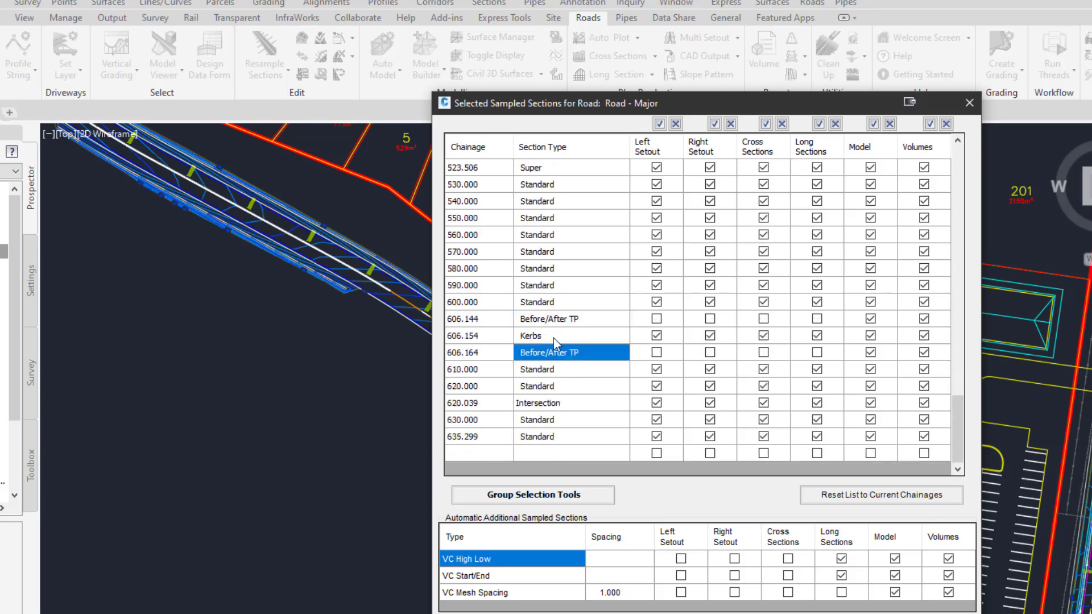
{"action": "left_click", "coordinate": [557, 321]}
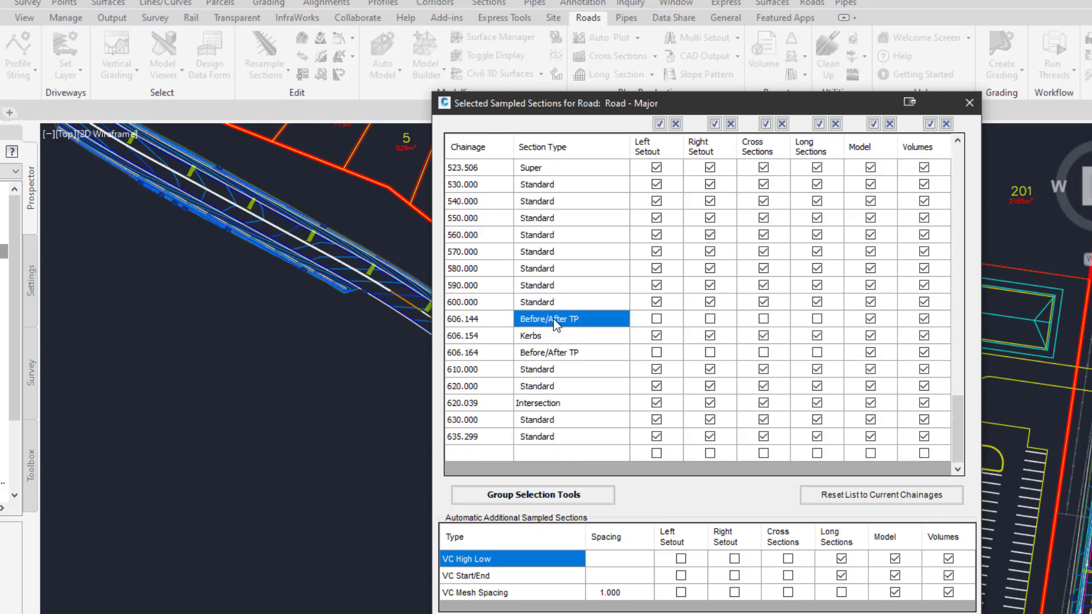
{"action": "left_click", "coordinate": [557, 404]}
{"action": "scroll", "coordinate": [565, 370], "scroll_direction": "up", "scroll_amount": 10}
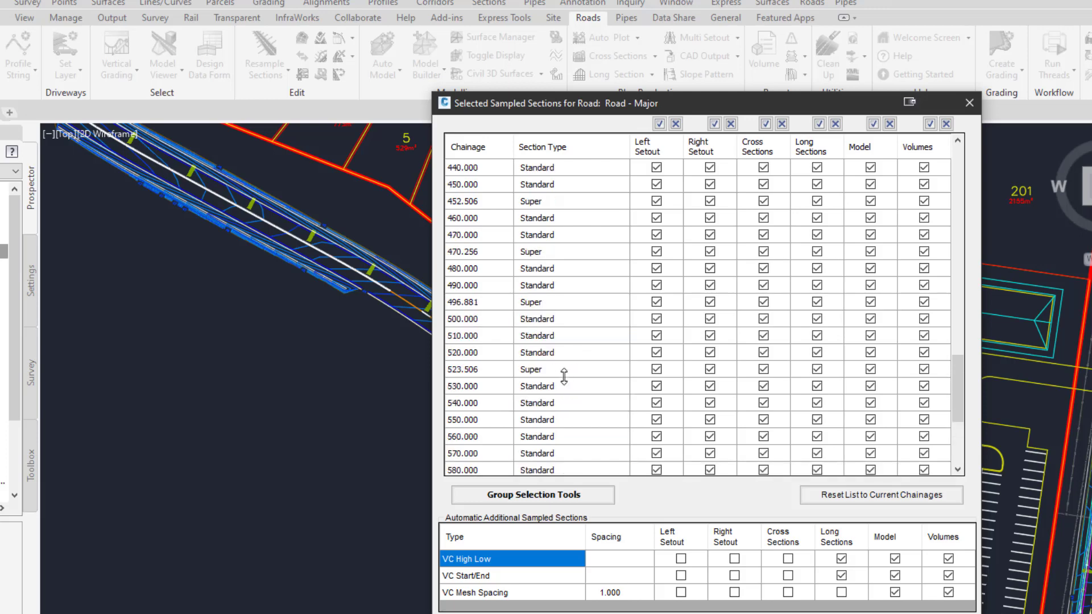
Close the sampled sections list and generate the Road - Major cross section plot from the selected sampled sections
{"action": "key", "text": "Return"}
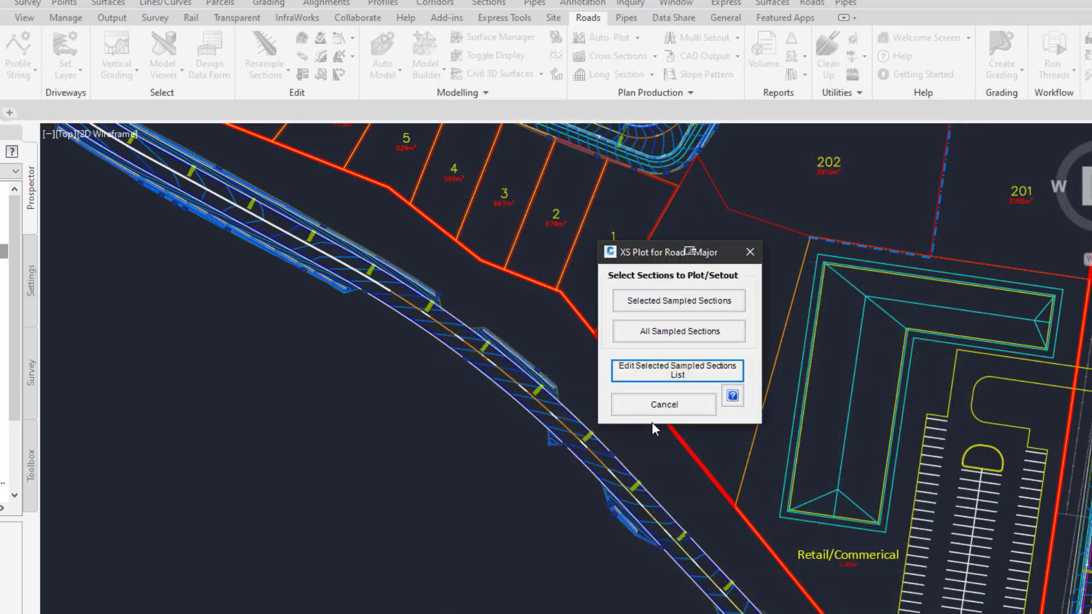
{"action": "left_click", "coordinate": [678, 306]}
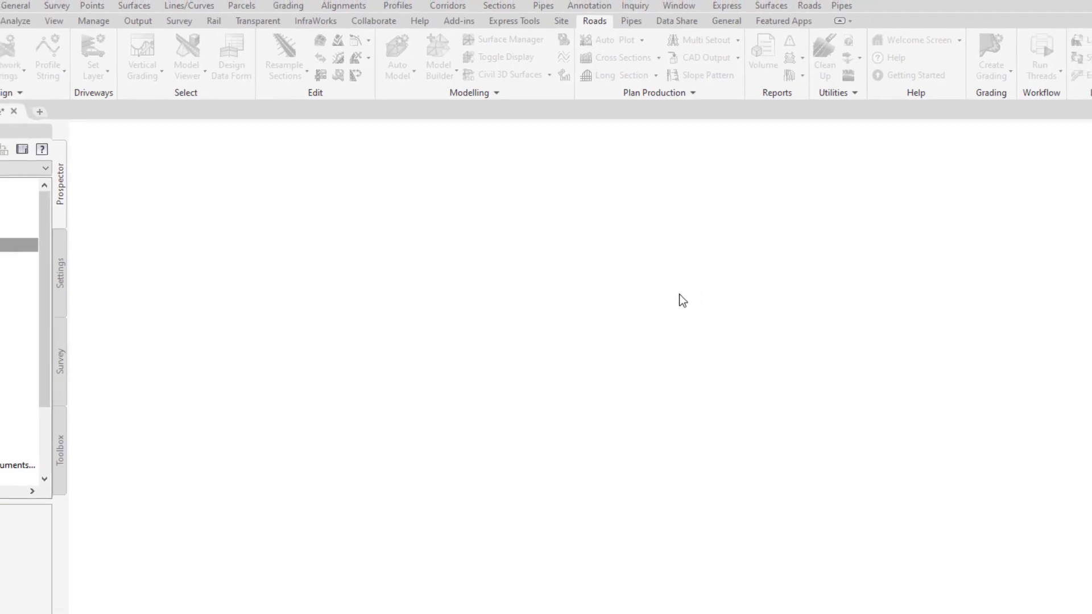
{"action": "key", "text": "Return"}
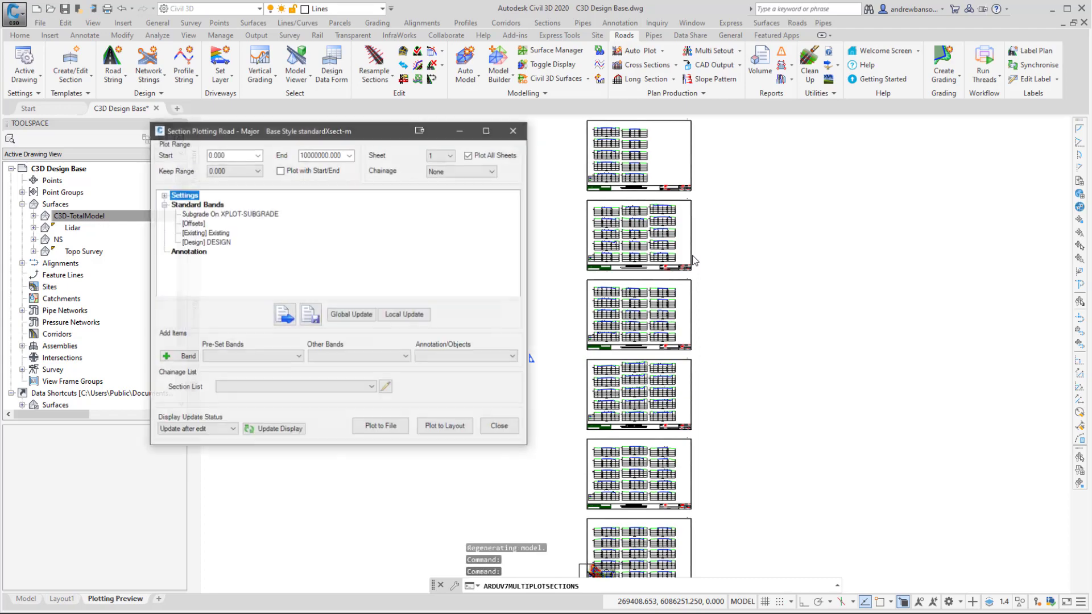
Examine the previewed cross section sheets for Road - Major up close and review the available chainage section lists
{"action": "scroll", "coordinate": [675, 346], "scroll_direction": "up", "scroll_amount": 6}
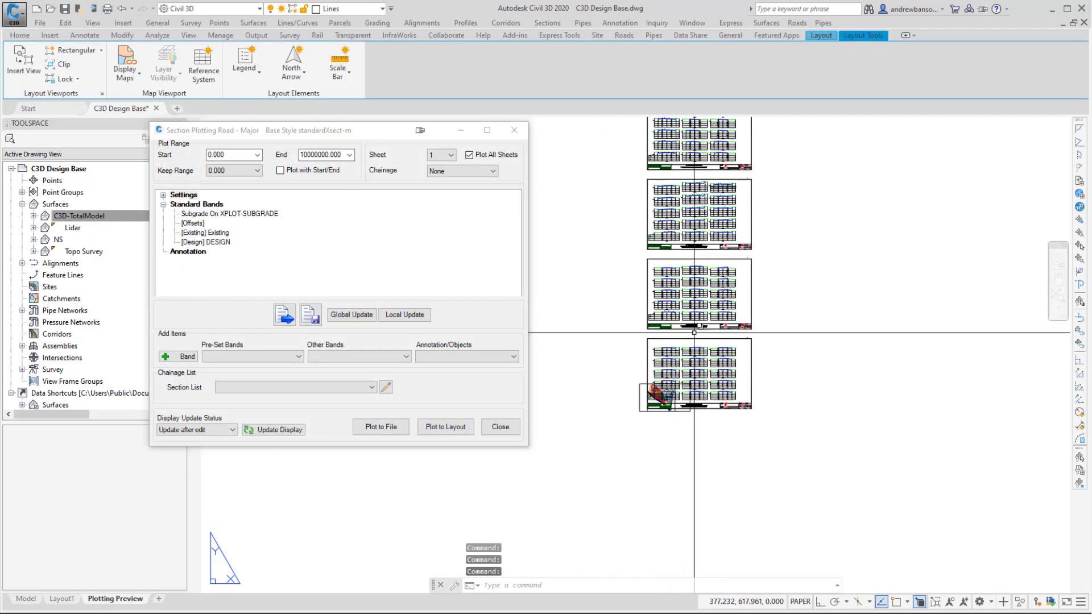
{"action": "scroll", "coordinate": [689, 267], "scroll_direction": "up", "scroll_amount": 6}
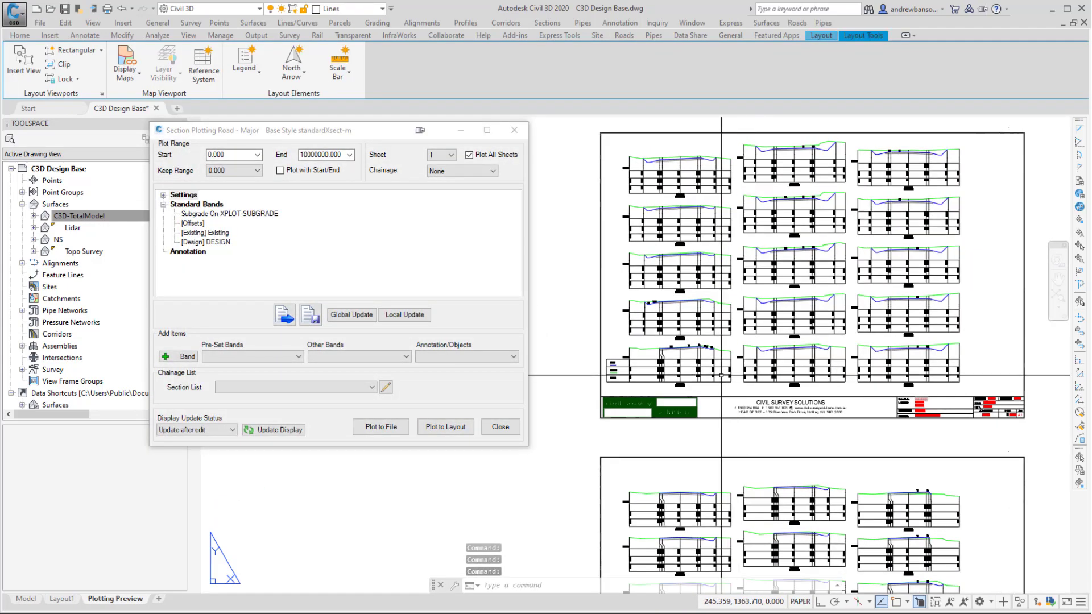
{"action": "scroll", "coordinate": [675, 359], "scroll_direction": "down", "scroll_amount": 8}
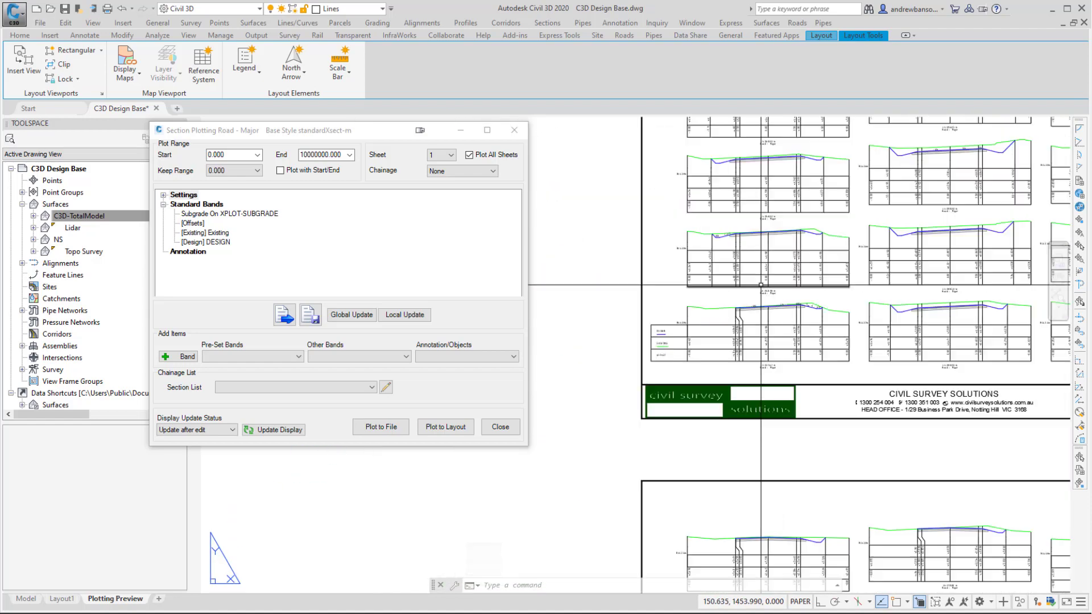
{"action": "scroll", "coordinate": [838, 413], "scroll_direction": "up", "scroll_amount": 6}
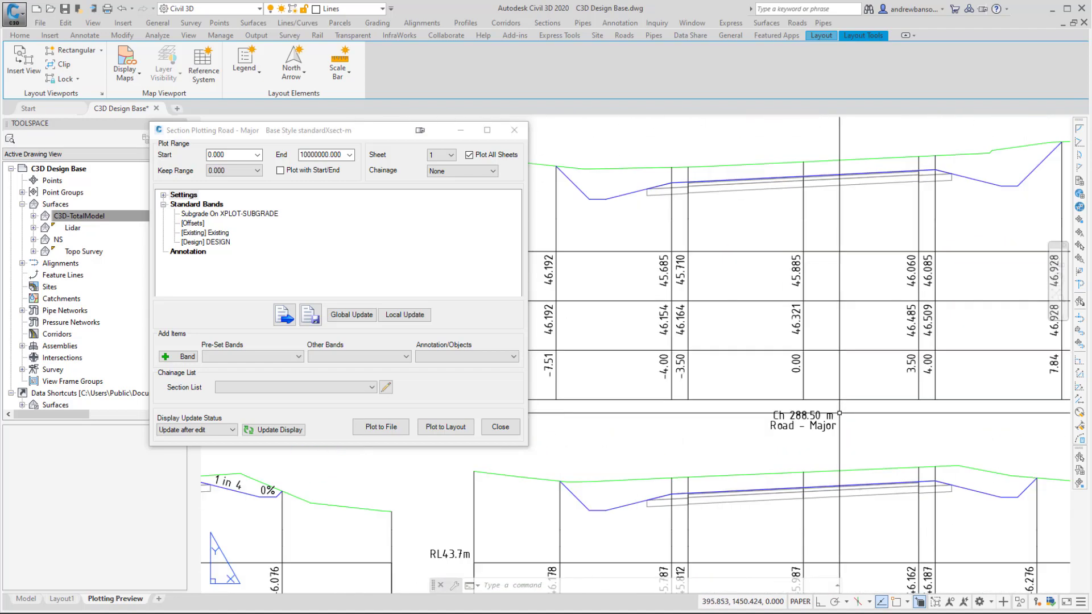
{"action": "scroll", "coordinate": [839, 413], "scroll_direction": "down", "scroll_amount": 6}
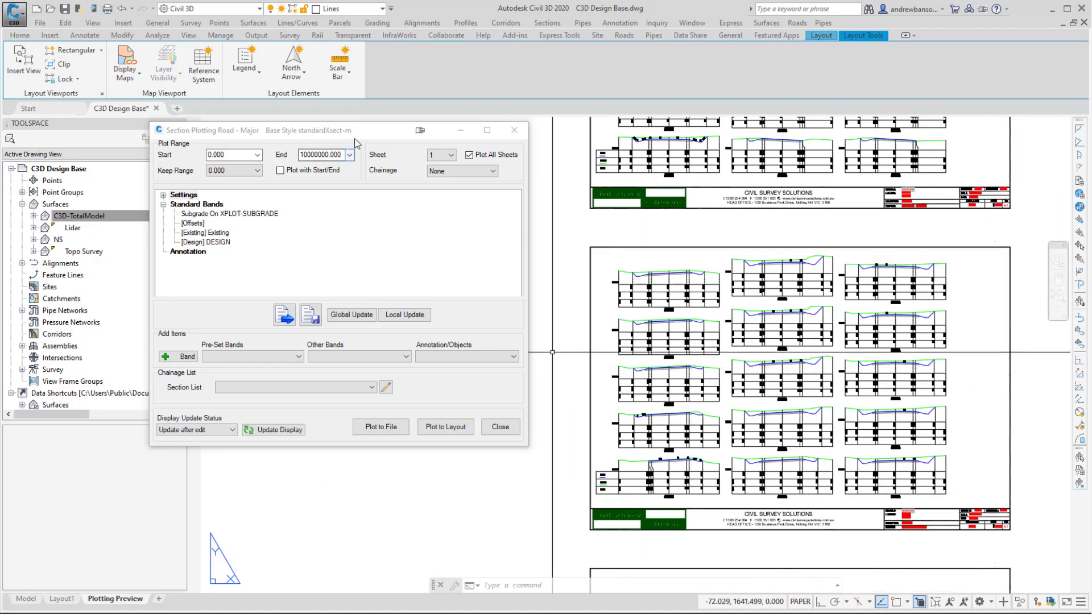
{"action": "left_click_drag", "start_coordinate": [354, 138], "coordinate": [380, 168]}
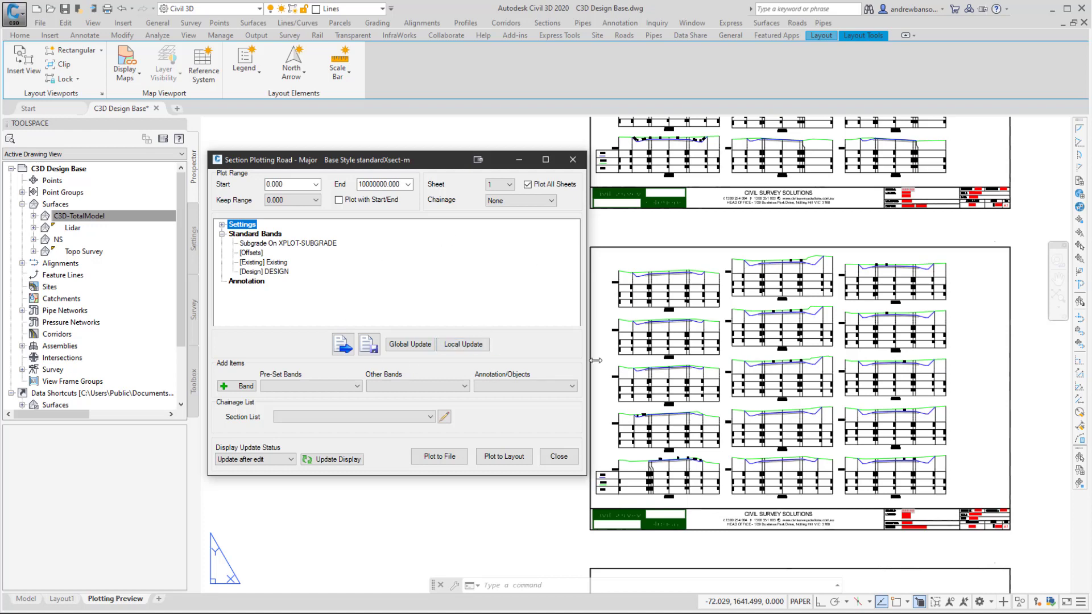
{"action": "scroll", "coordinate": [824, 485], "scroll_direction": "up", "scroll_amount": 5}
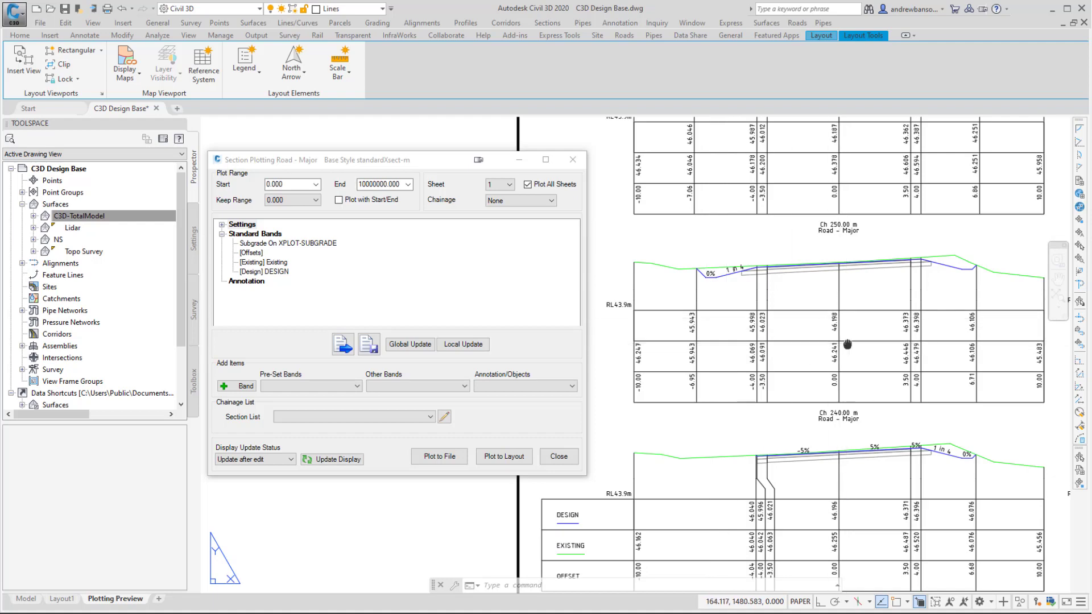
{"action": "middle_click_drag", "start_coordinate": [846, 344], "coordinate": [779, 348]}
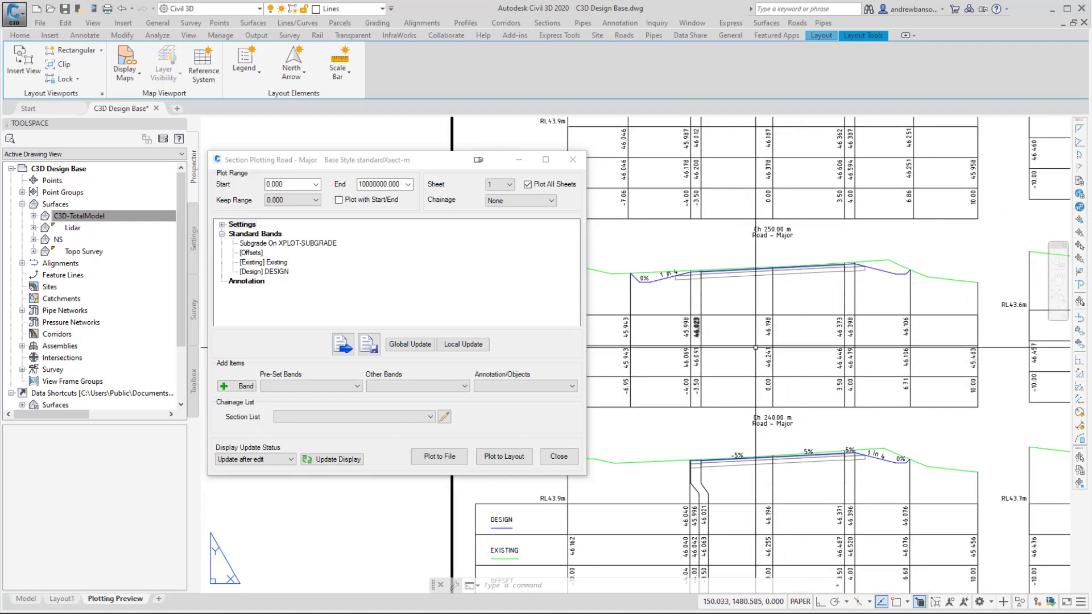
{"action": "middle_click_drag", "start_coordinate": [739, 373], "coordinate": [745, 358]}
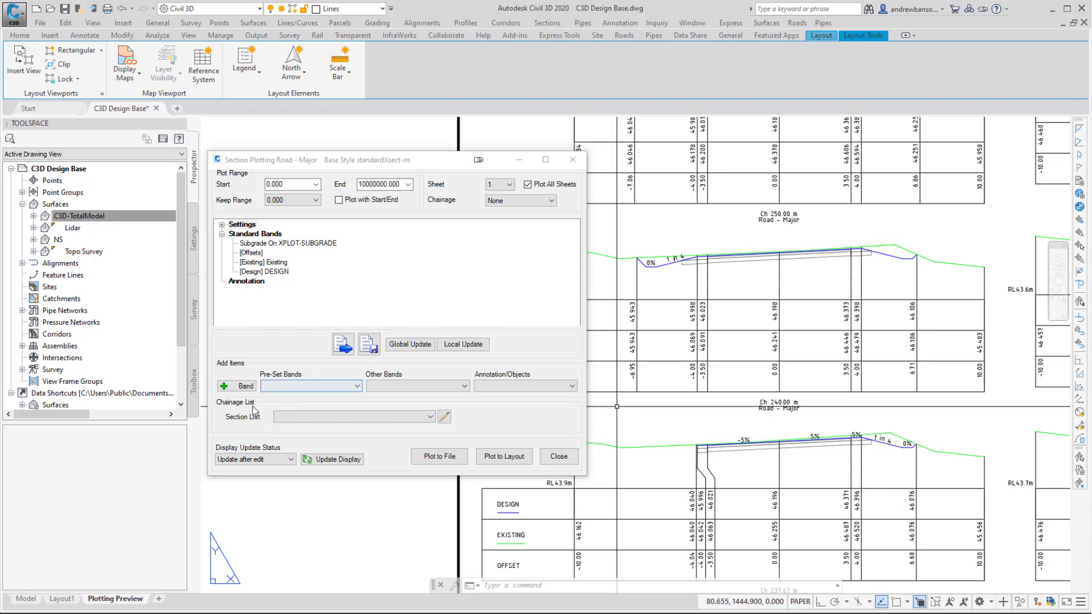
{"action": "left_click", "coordinate": [311, 420]}
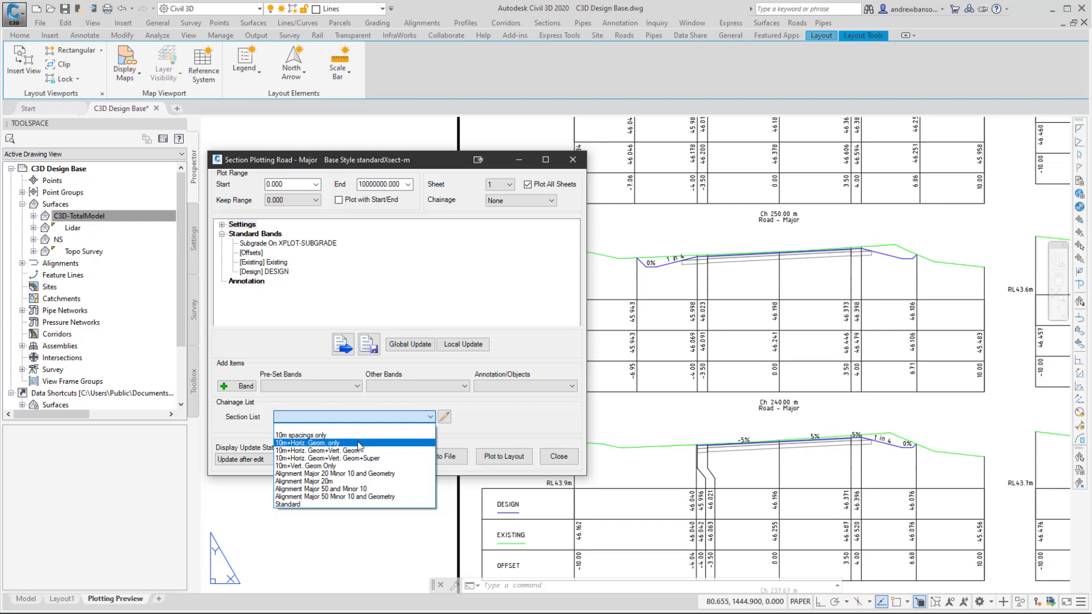
{"action": "left_click", "coordinate": [783, 414]}
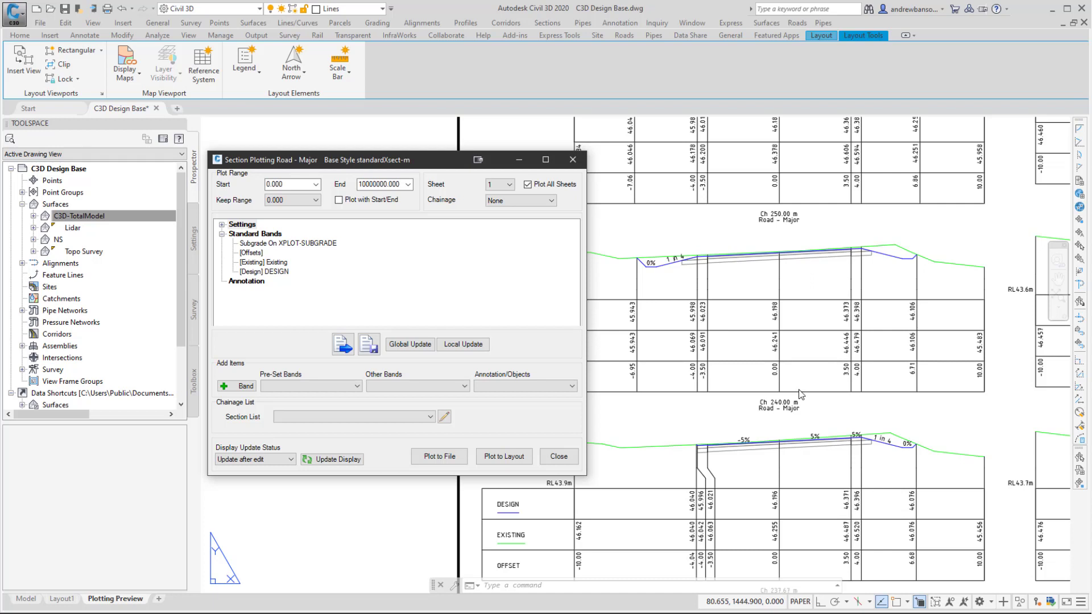
Plot all Road - Major cross section sheets to layouts
{"action": "left_click_drag", "start_coordinate": [418, 166], "coordinate": [422, 185]}
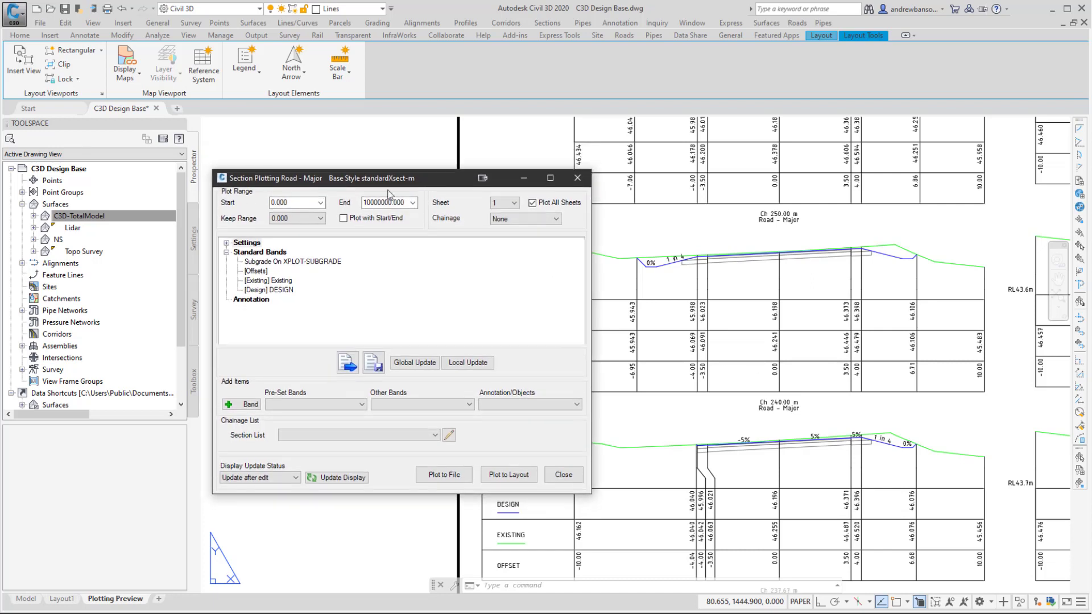
{"action": "left_click", "coordinate": [445, 475]}
{"action": "left_click", "coordinate": [500, 475]}
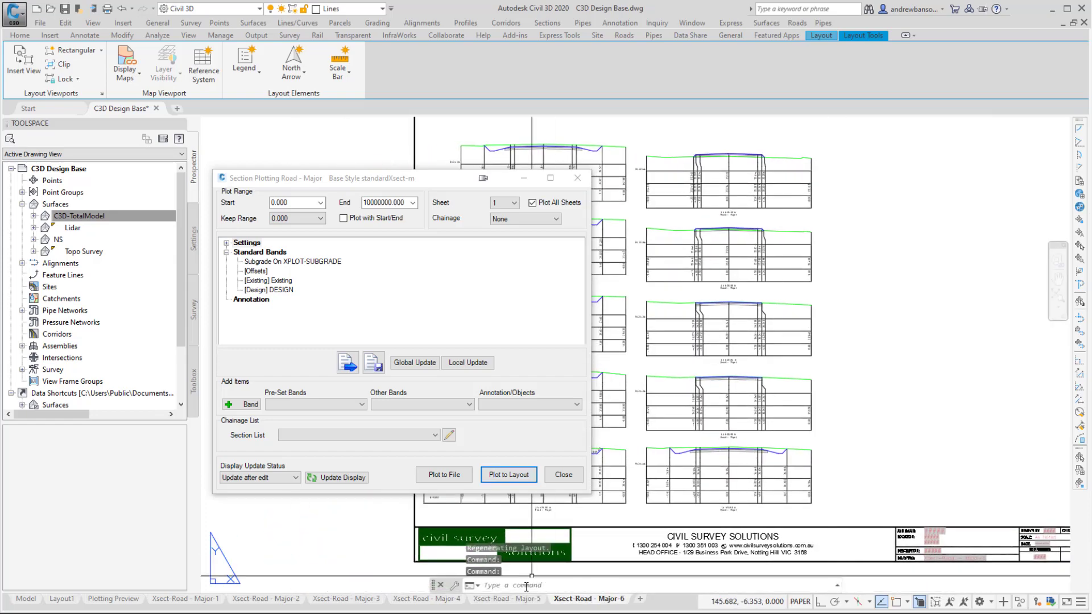
Examine the plotted cross sections on layouts Xsect-Road - Major-6, Major-5 and Major-4
{"action": "middle_click_drag", "start_coordinate": [794, 365], "coordinate": [870, 374]}
{"action": "scroll", "coordinate": [853, 370], "scroll_direction": "down", "scroll_amount": 2}
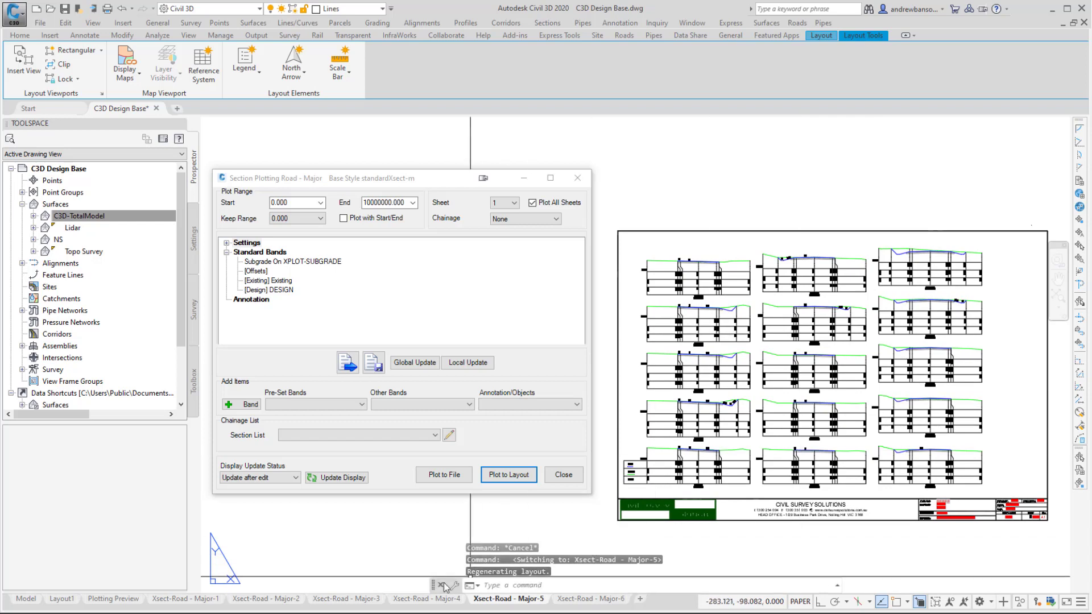
{"action": "key", "text": "ctrl+Page_Up"}
{"action": "scroll", "coordinate": [680, 319], "scroll_direction": "up", "scroll_amount": 4}
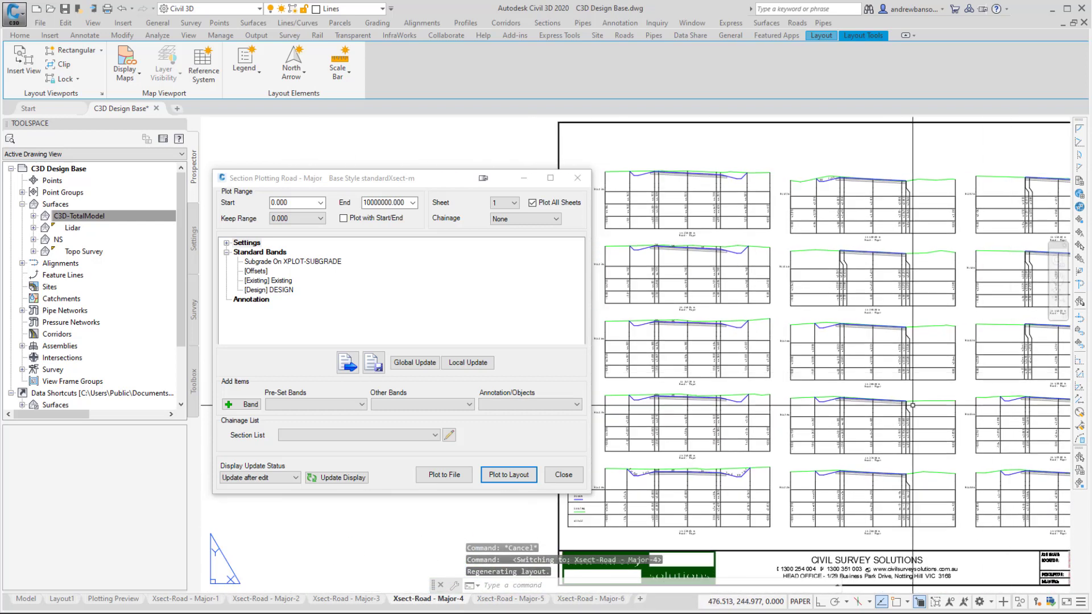
{"action": "scroll", "coordinate": [679, 319], "scroll_direction": "up", "scroll_amount": 2}
{"action": "scroll", "coordinate": [679, 319], "scroll_direction": "down", "scroll_amount": 5}
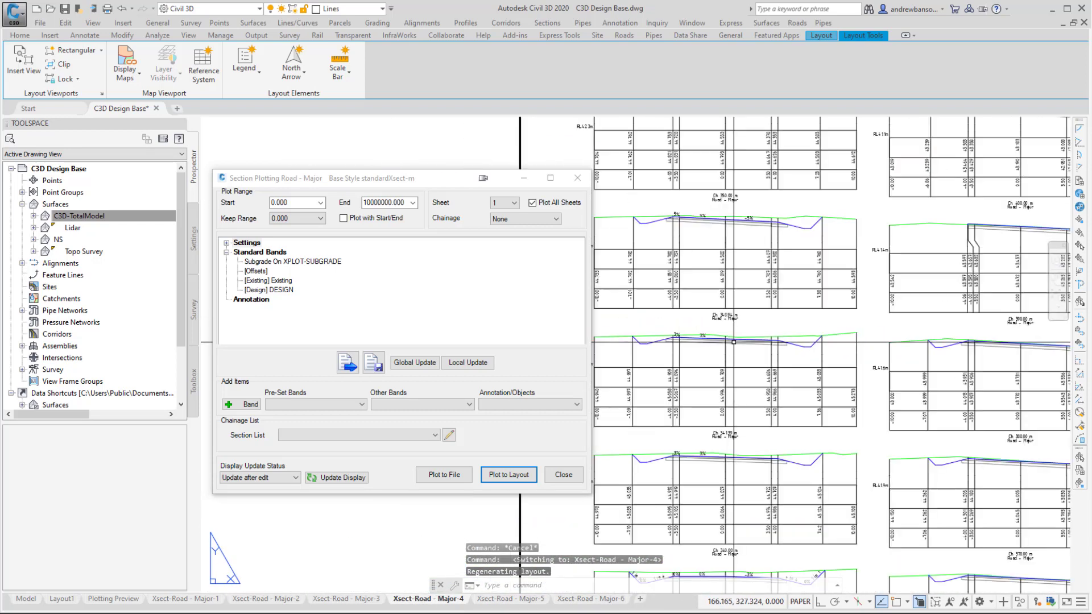
{"action": "middle_click_drag", "start_coordinate": [768, 341], "coordinate": [673, 284]}
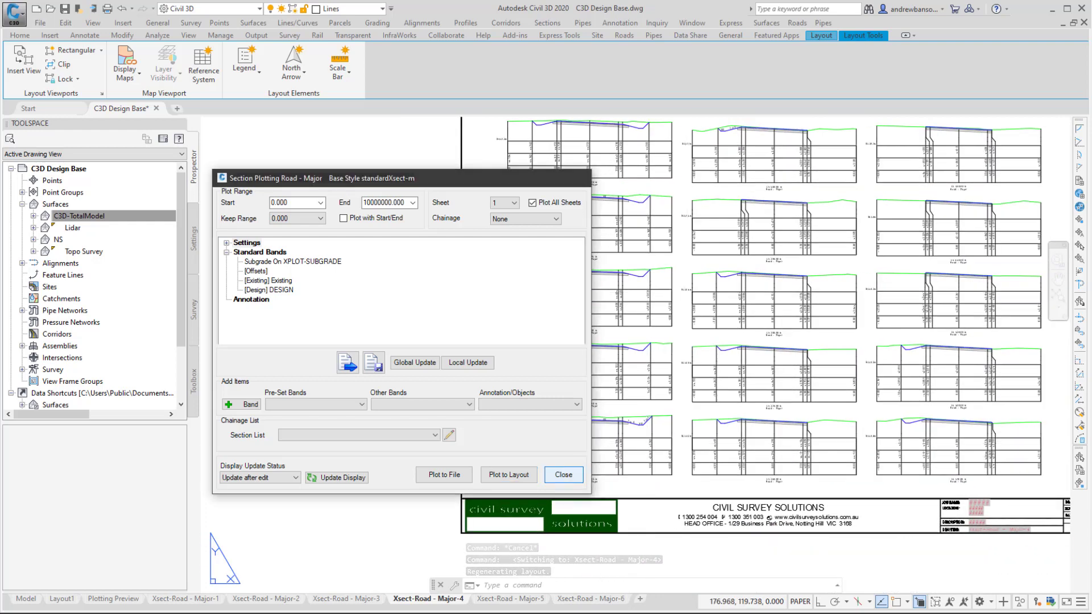
Close section plotting, return to model space and start a long section plot of Road - Major using the selected sampled sections
{"action": "left_click", "coordinate": [562, 474]}
{"action": "left_click", "coordinate": [25, 599]}
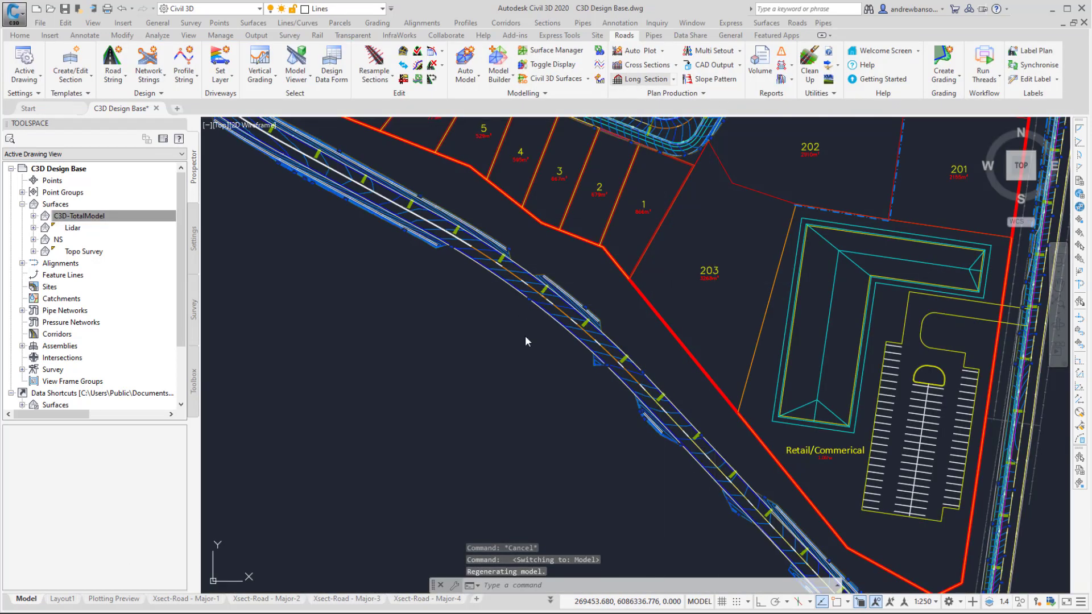
{"action": "left_click", "coordinate": [588, 345]}
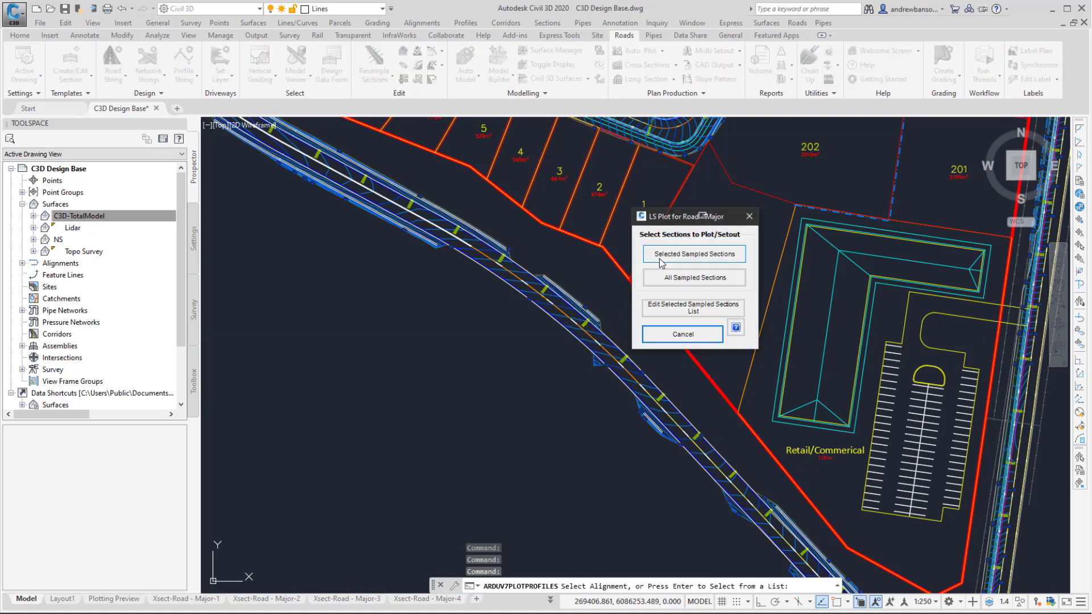
{"action": "left_click", "coordinate": [700, 258]}
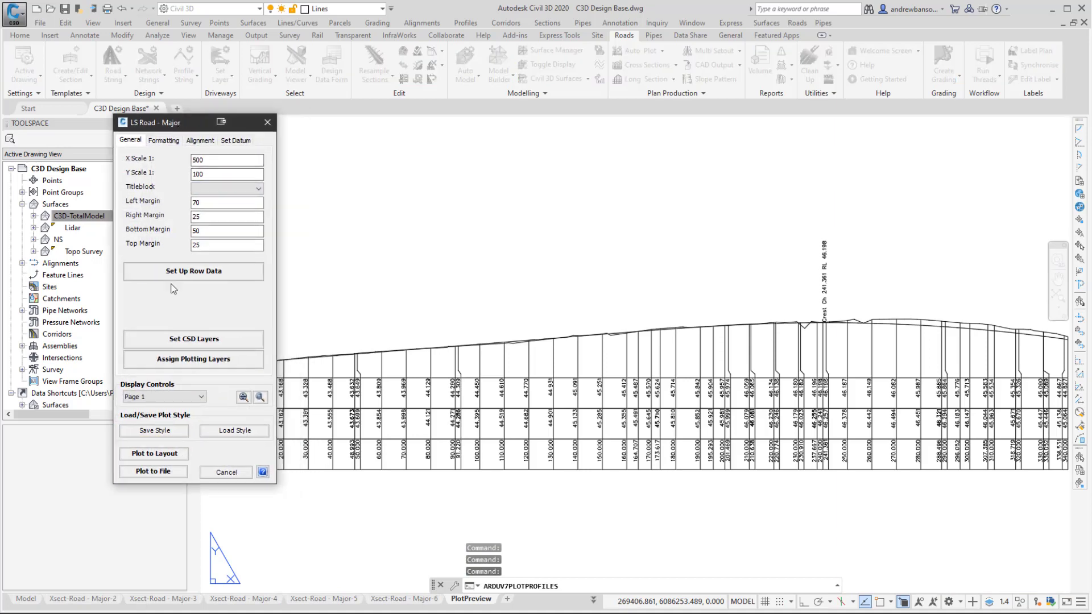
Load the A1-x250-y50.lpl7 plot style into the Road - Major long section plot
{"action": "left_click", "coordinate": [238, 435]}
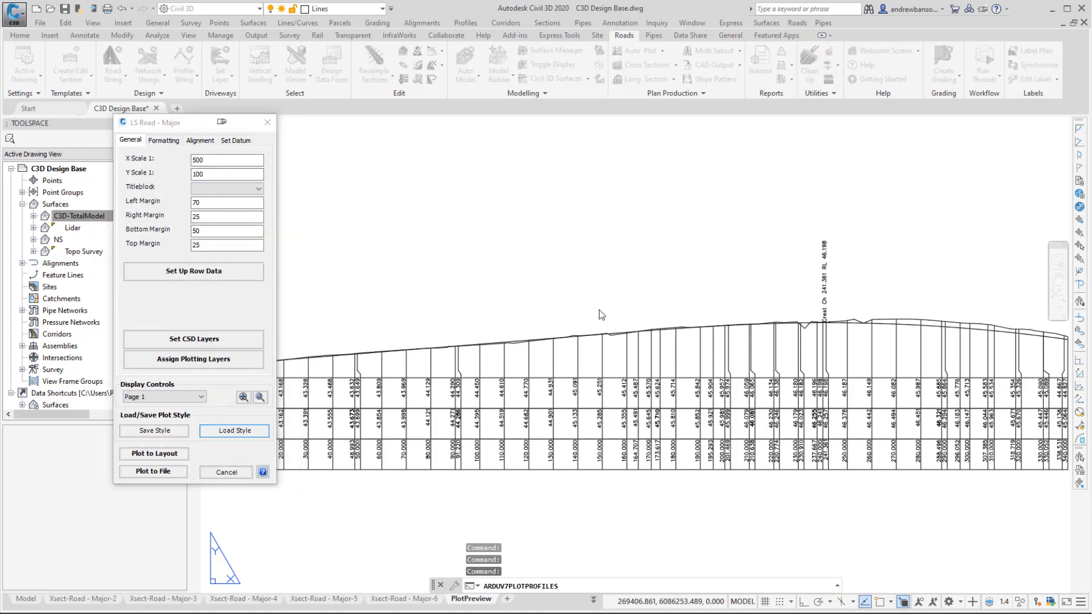
{"action": "scroll", "coordinate": [204, 274], "scroll_direction": "down", "scroll_amount": 6}
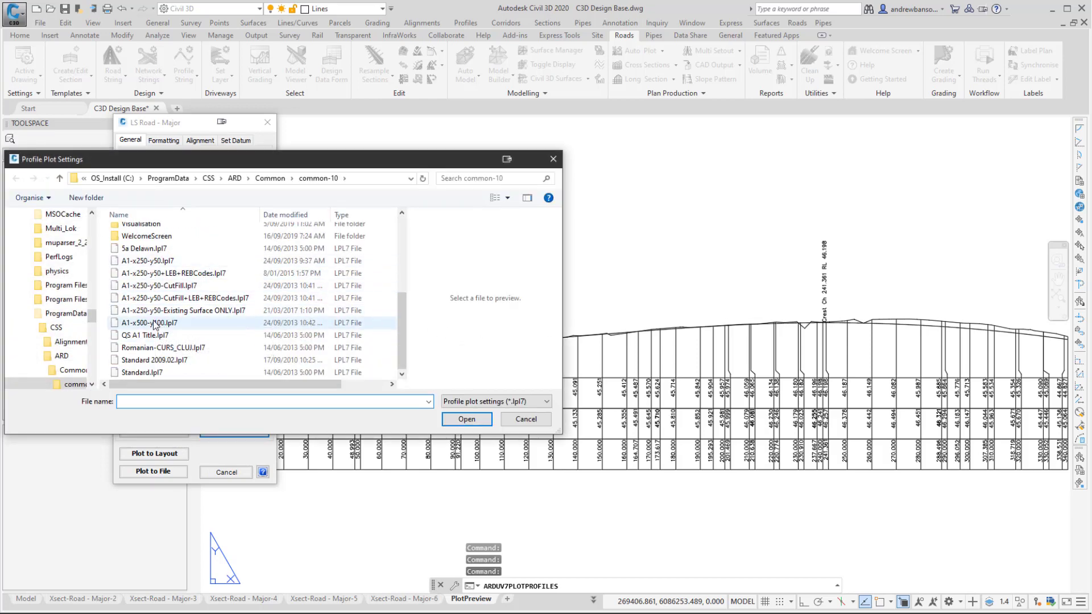
{"action": "left_click", "coordinate": [149, 260]}
{"action": "left_click", "coordinate": [466, 419]}
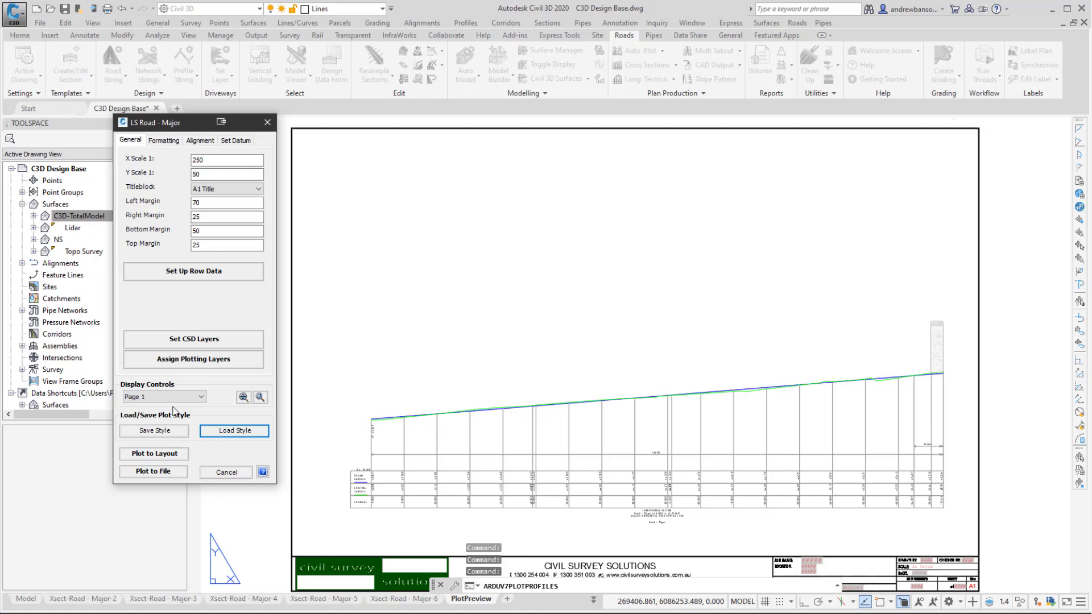
{"action": "left_click", "coordinate": [182, 340]}
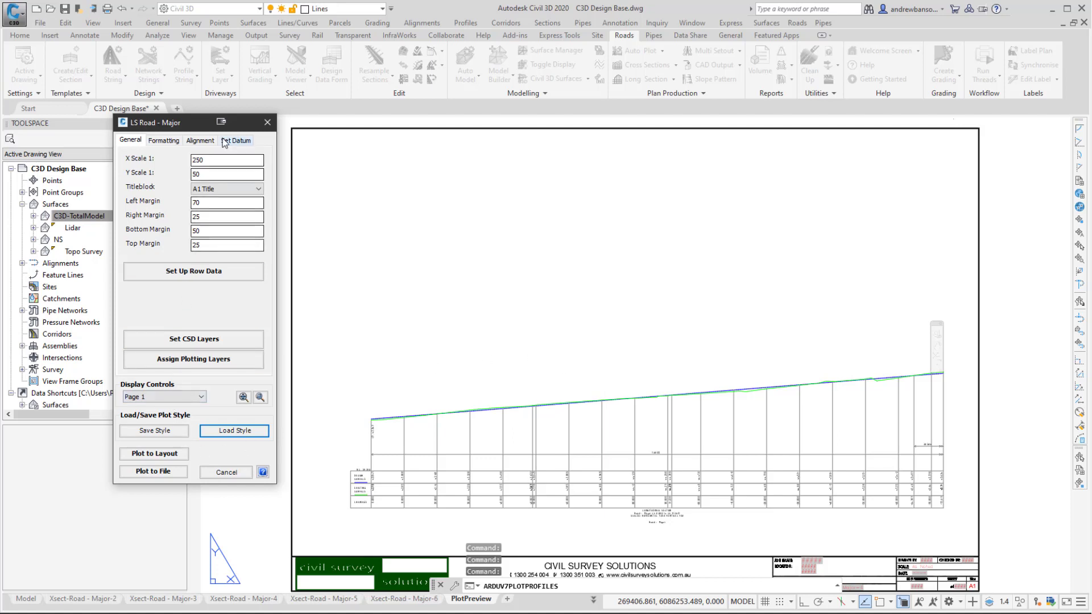
Review the data bands and controls available for the long section rows, leave them without changes and refresh the plot preview
{"action": "left_click", "coordinate": [188, 273]}
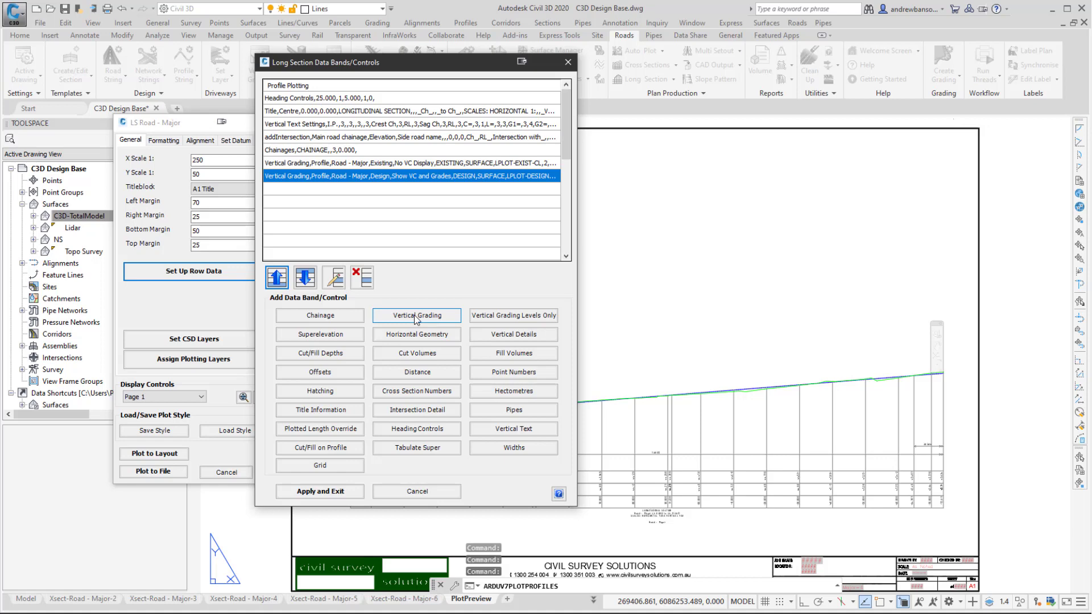
{"action": "left_click", "coordinate": [306, 355]}
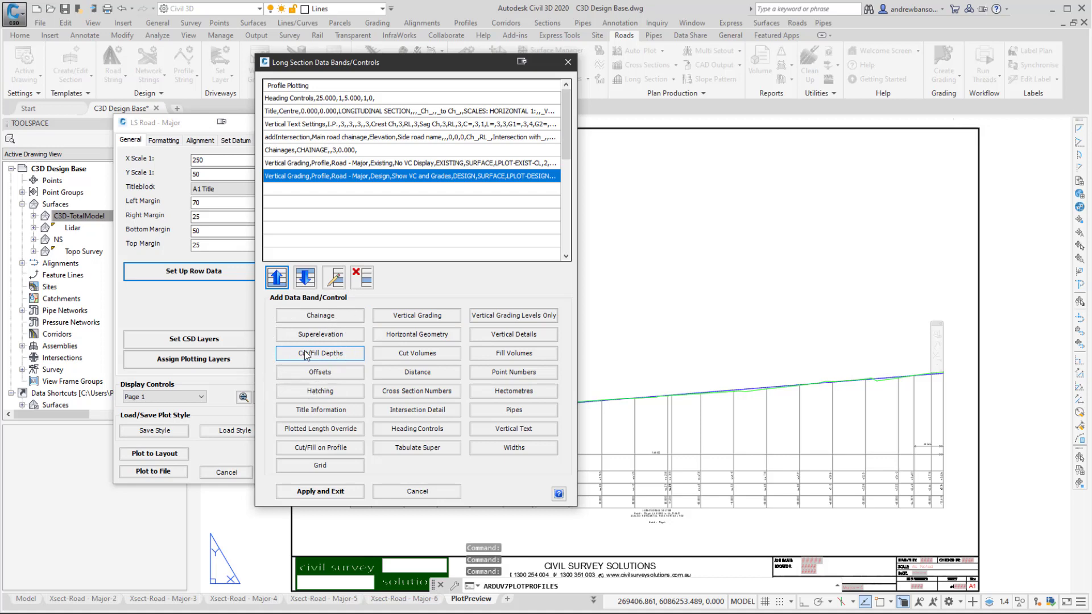
{"action": "left_click", "coordinate": [505, 353]}
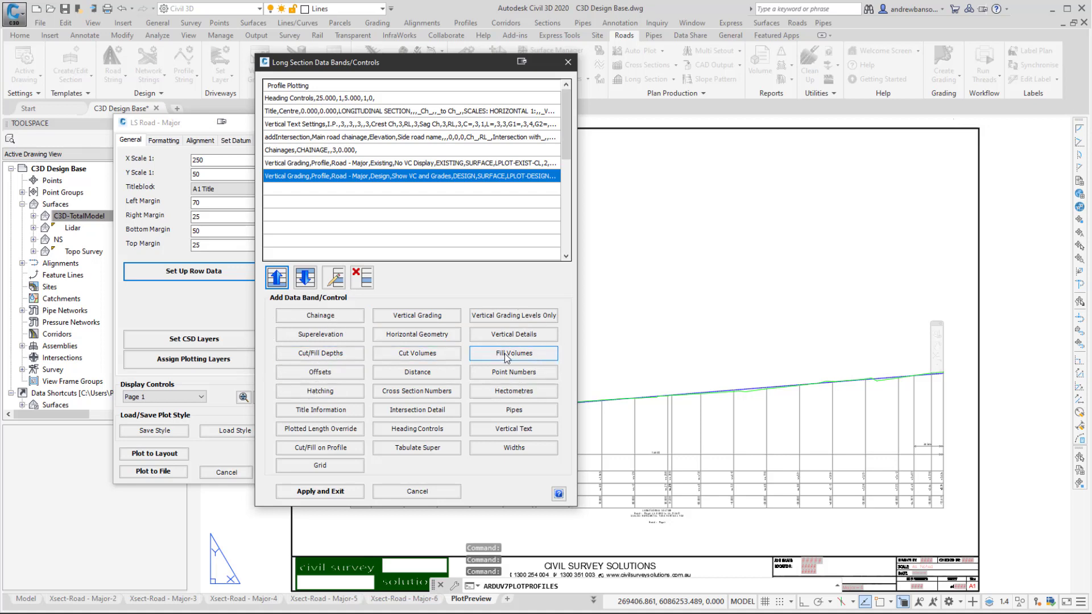
{"action": "left_click", "coordinate": [524, 411]}
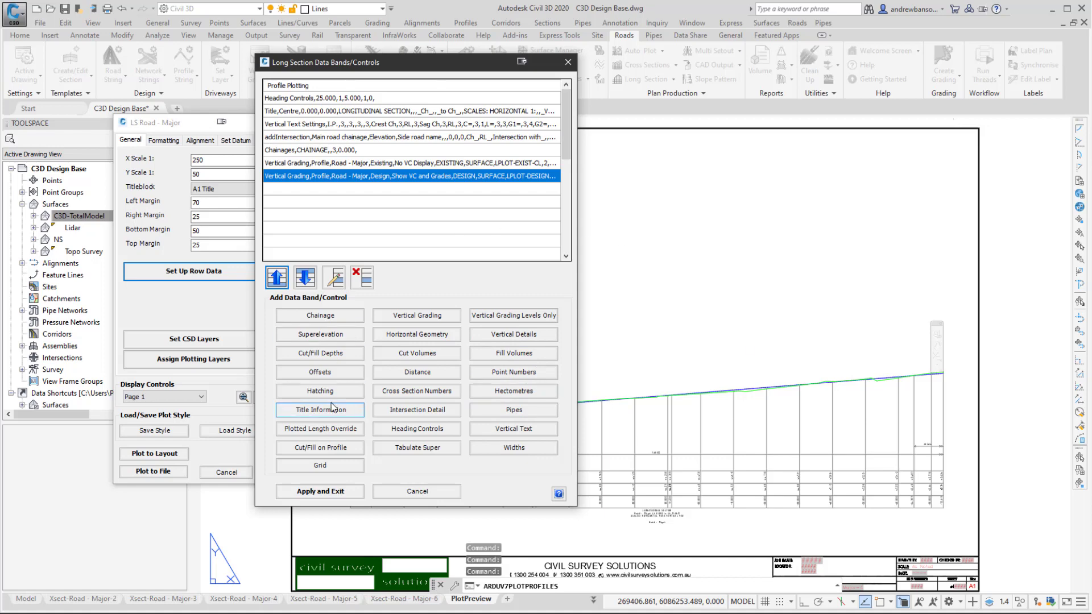
{"action": "left_click", "coordinate": [416, 490]}
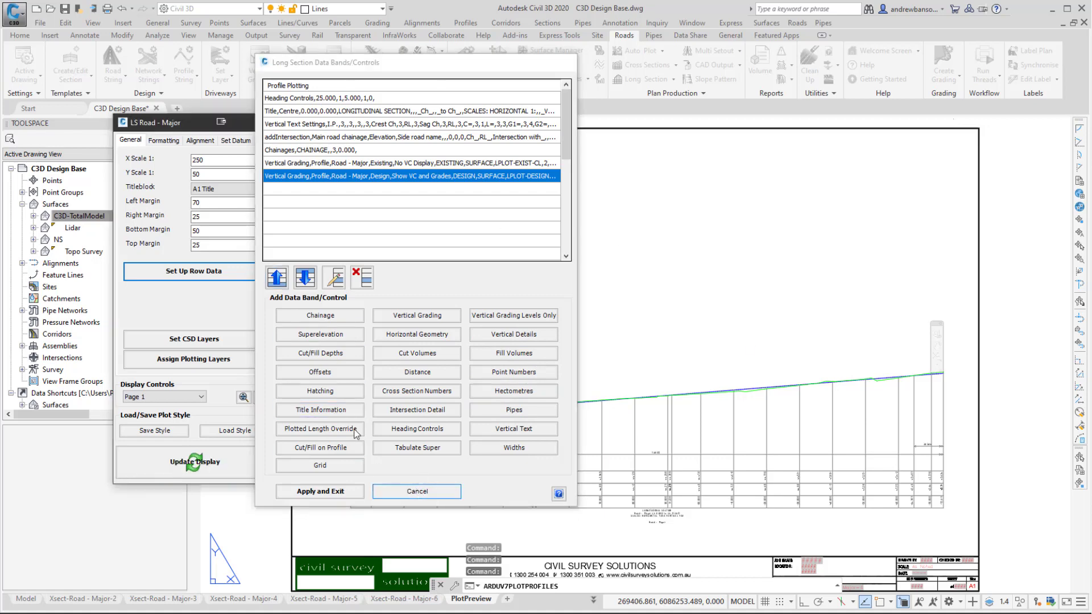
{"action": "left_click", "coordinate": [223, 467]}
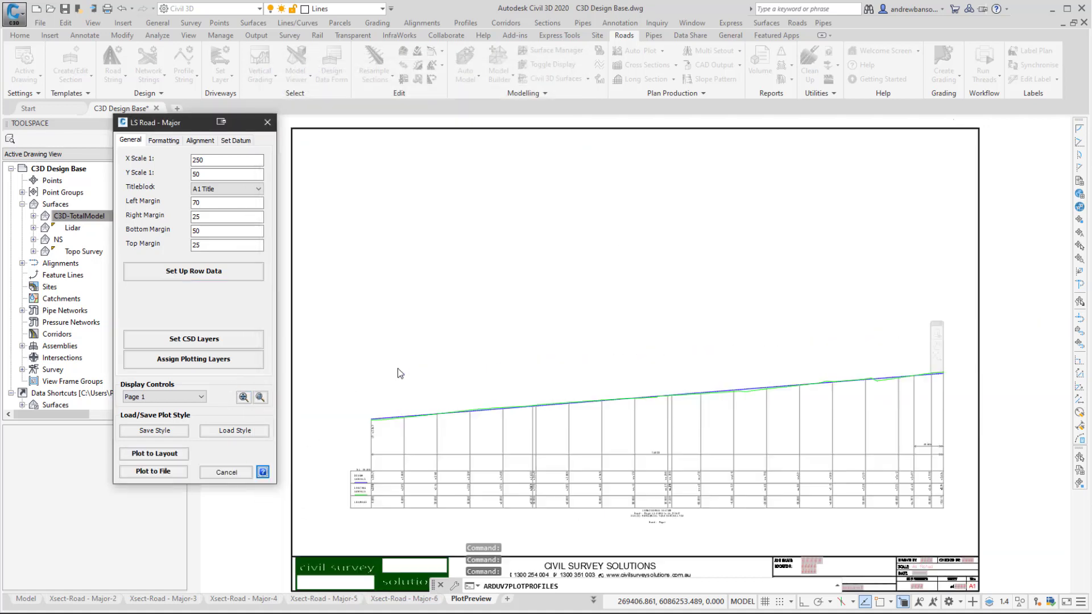
Plot the Road - Major long section to layouts and check sheets Road - Major-PROFILE-3, PROFILE-2 and PROFILE-1
{"action": "left_click", "coordinate": [155, 454]}
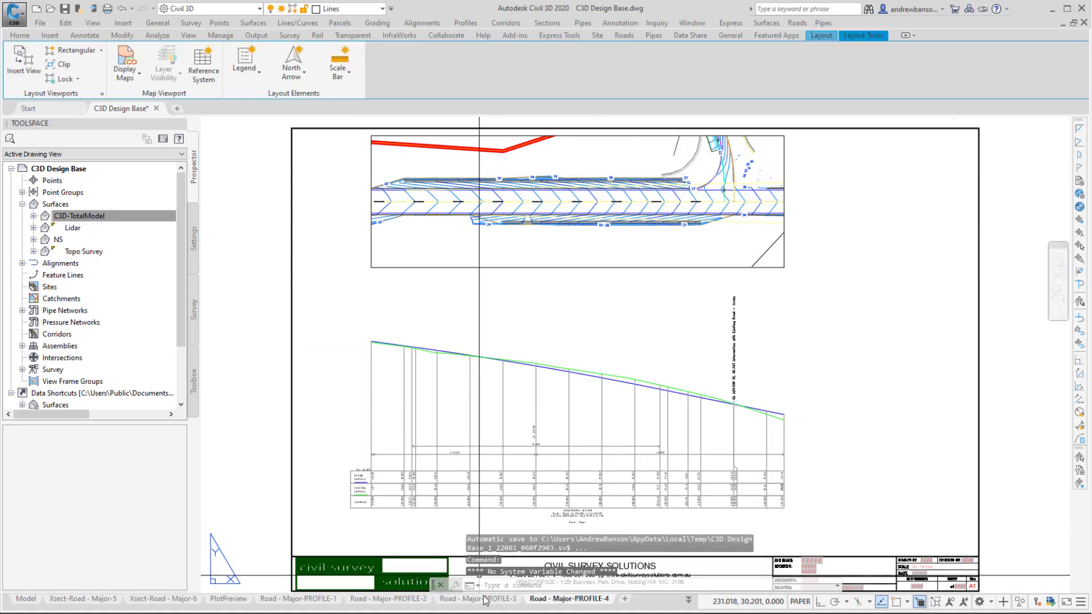
{"action": "mouse_move", "coordinate": [486, 603]}
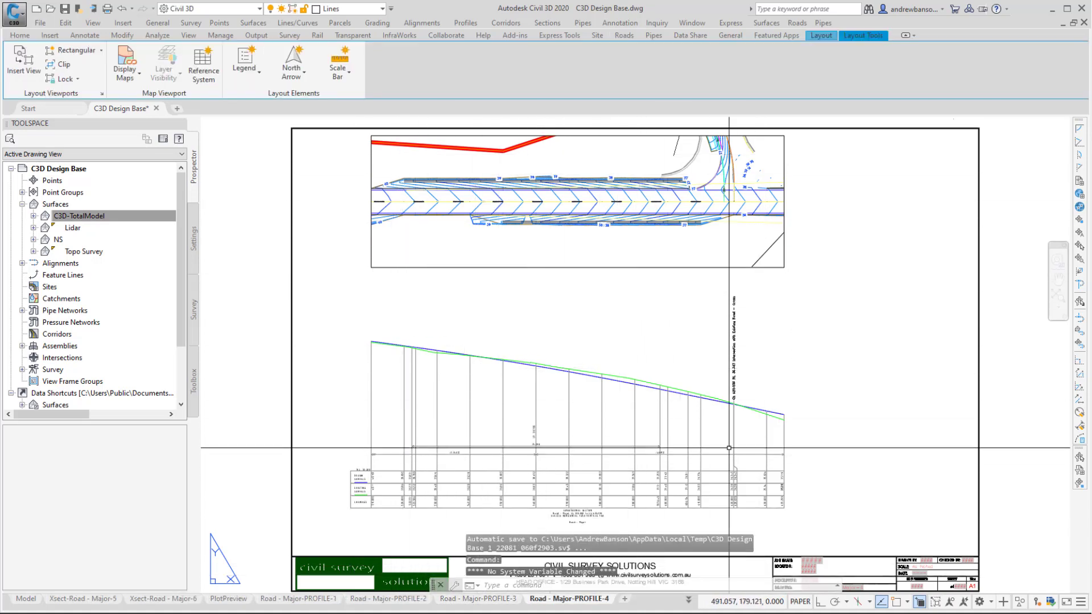
{"action": "left_click", "coordinate": [453, 606]}
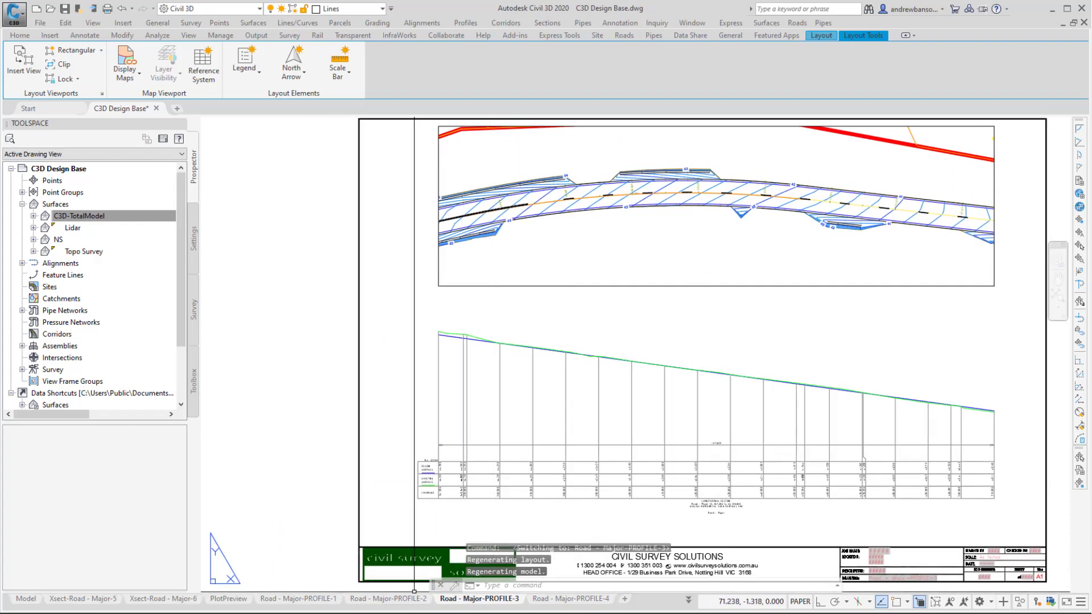
{"action": "left_click", "coordinate": [413, 598]}
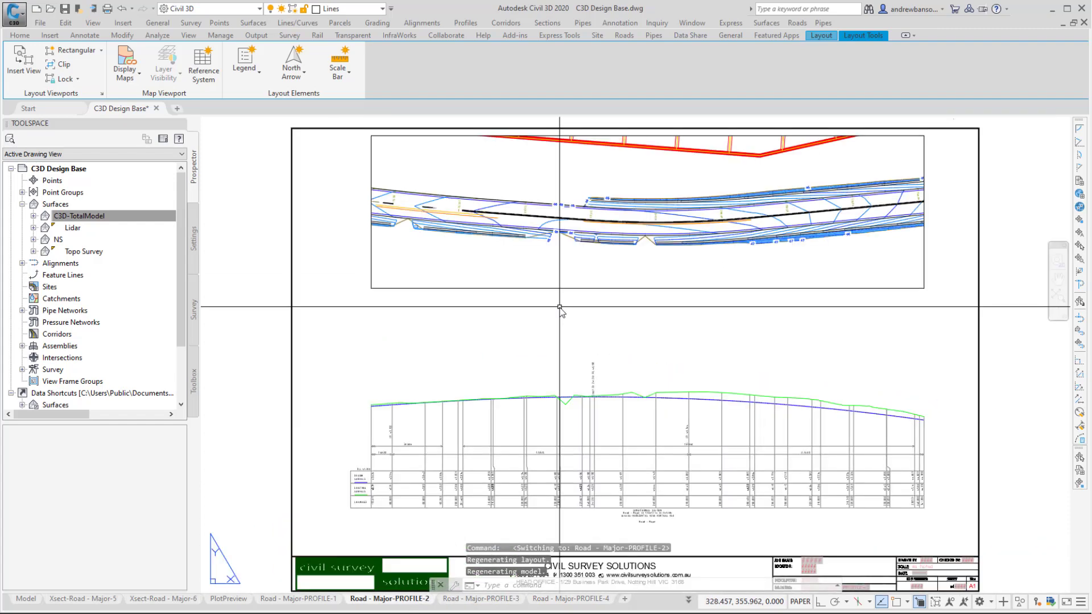
{"action": "middle_click_drag", "start_coordinate": [561, 304], "coordinate": [611, 263]}
{"action": "left_click_drag", "start_coordinate": [389, 599], "coordinate": [321, 609]}
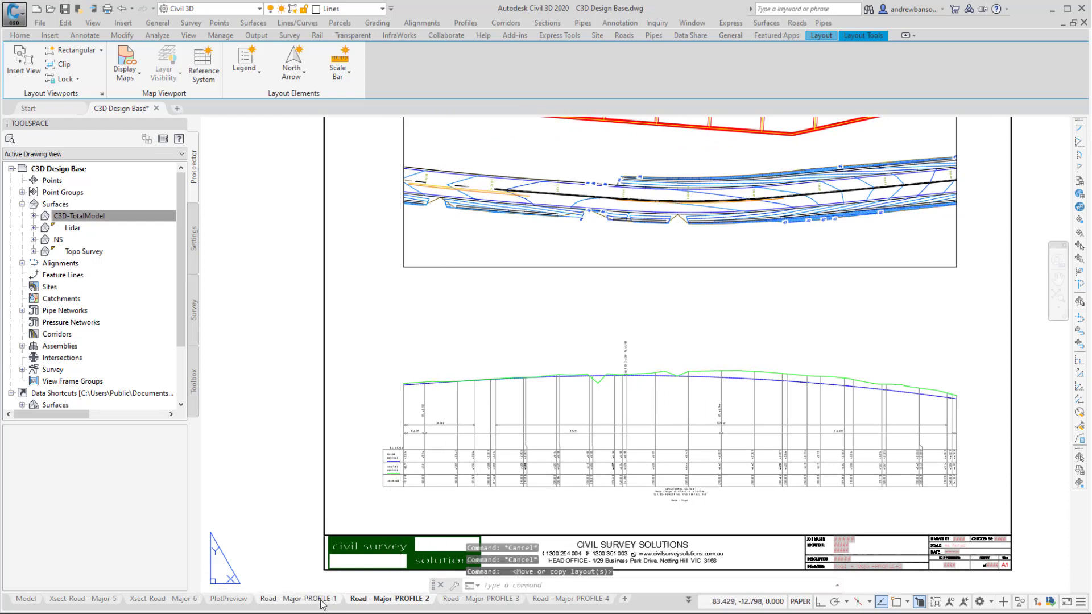
{"action": "left_click", "coordinate": [321, 601]}
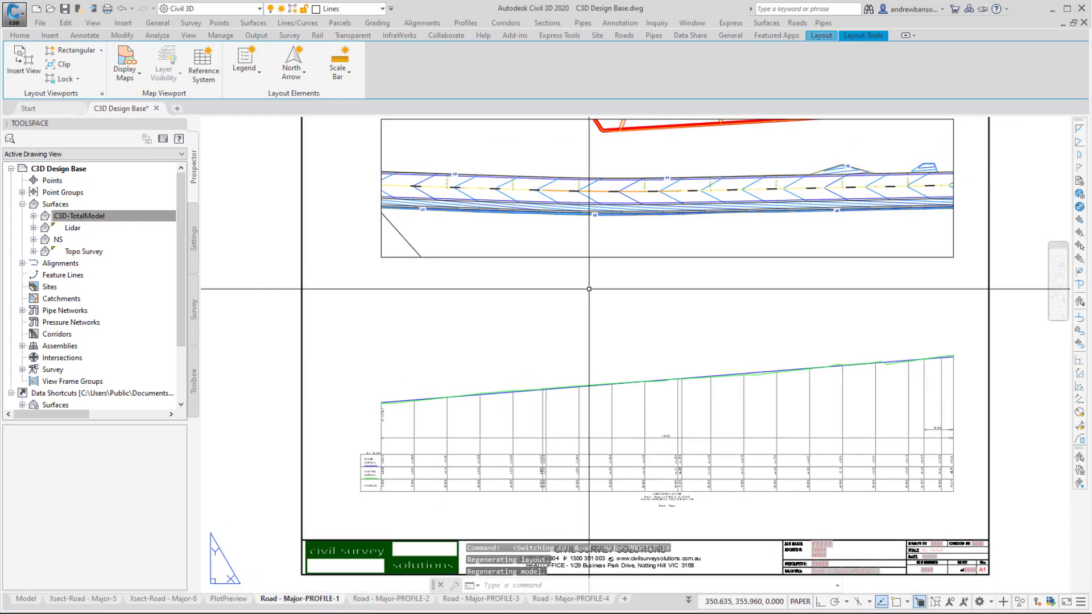
Go through the long section layouts Road - Major-PROFILE-2, PROFILE-3 and PROFILE-4 once more
{"action": "left_click", "coordinate": [380, 601]}
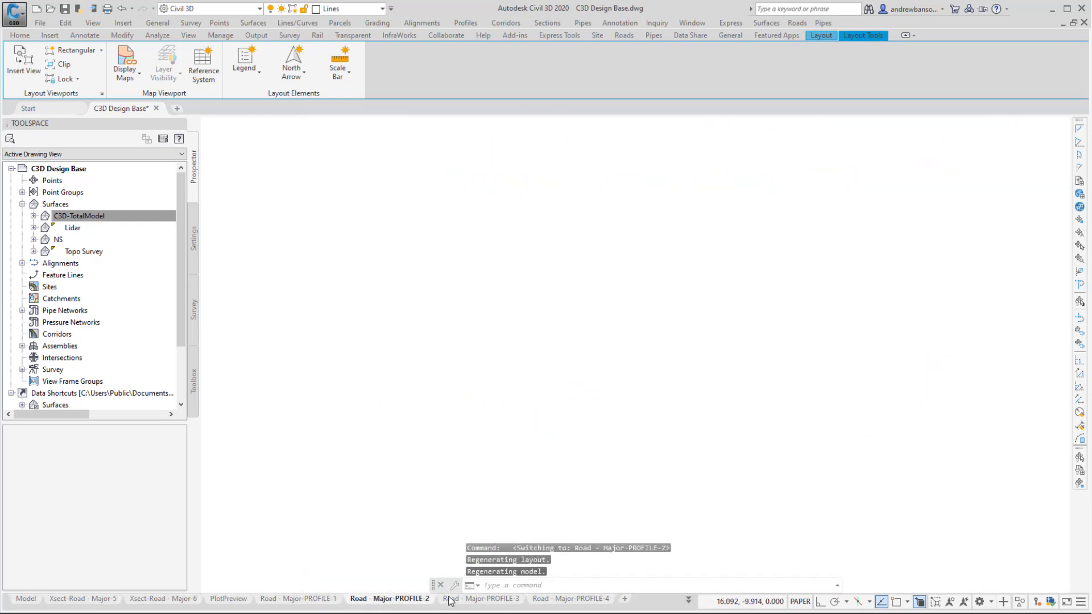
{"action": "left_click", "coordinate": [455, 602]}
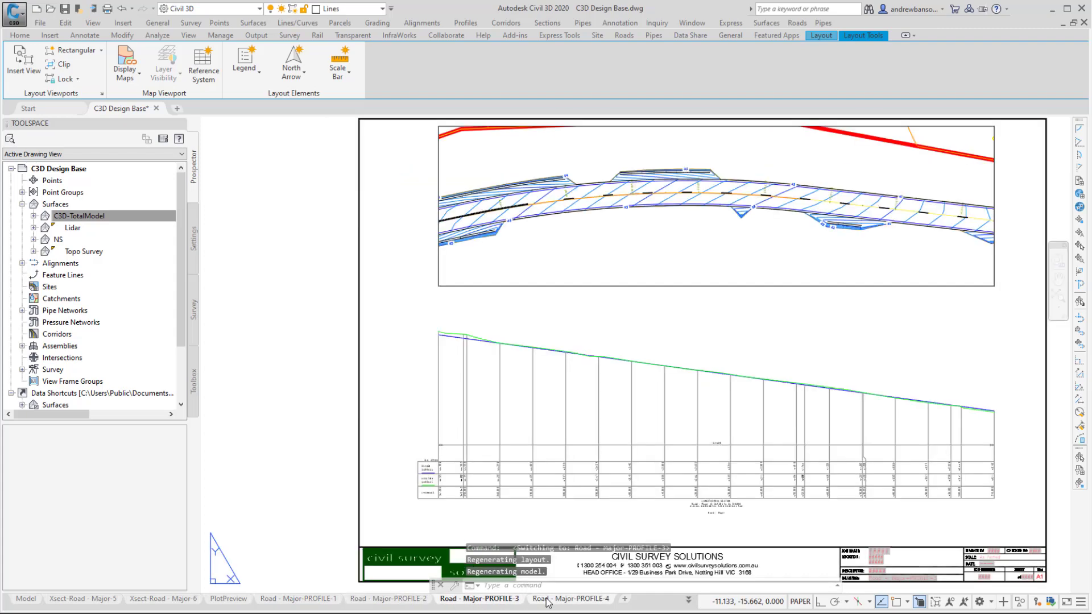
{"action": "left_click", "coordinate": [574, 602]}
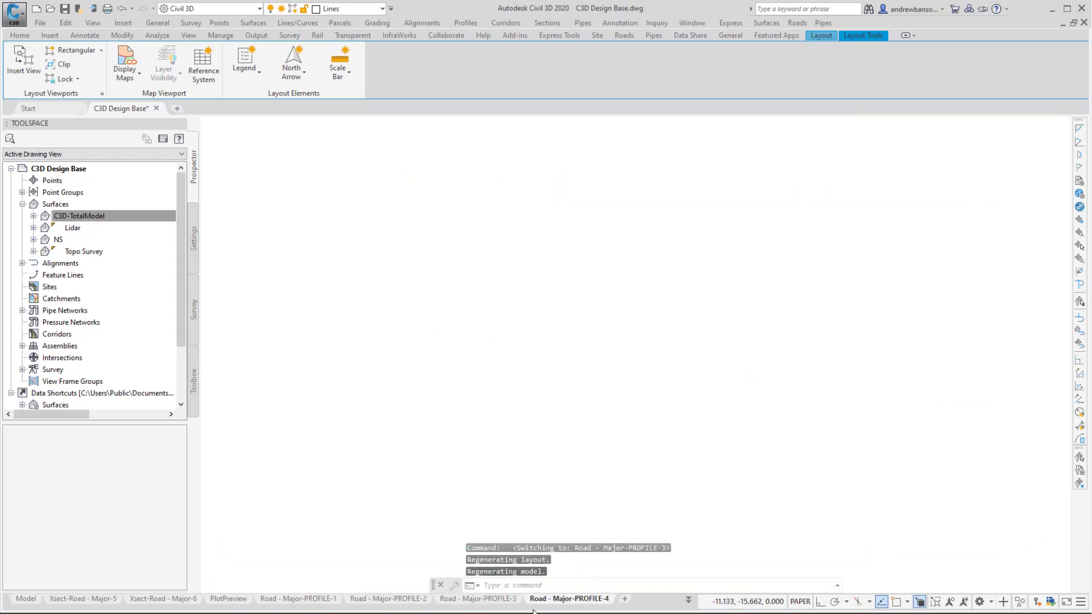
{"action": "left_click", "coordinate": [472, 599]}
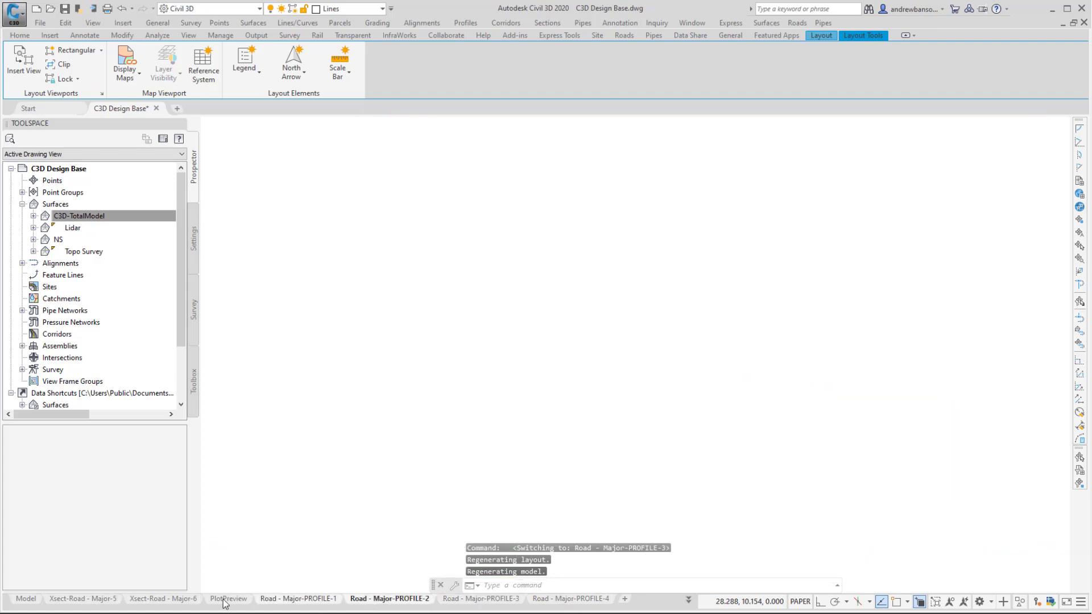
Examine the plotted cross sections on layouts Xsect-Road - Major-6 and Major-5, including the section at Ch 500
{"action": "left_click", "coordinate": [165, 599]}
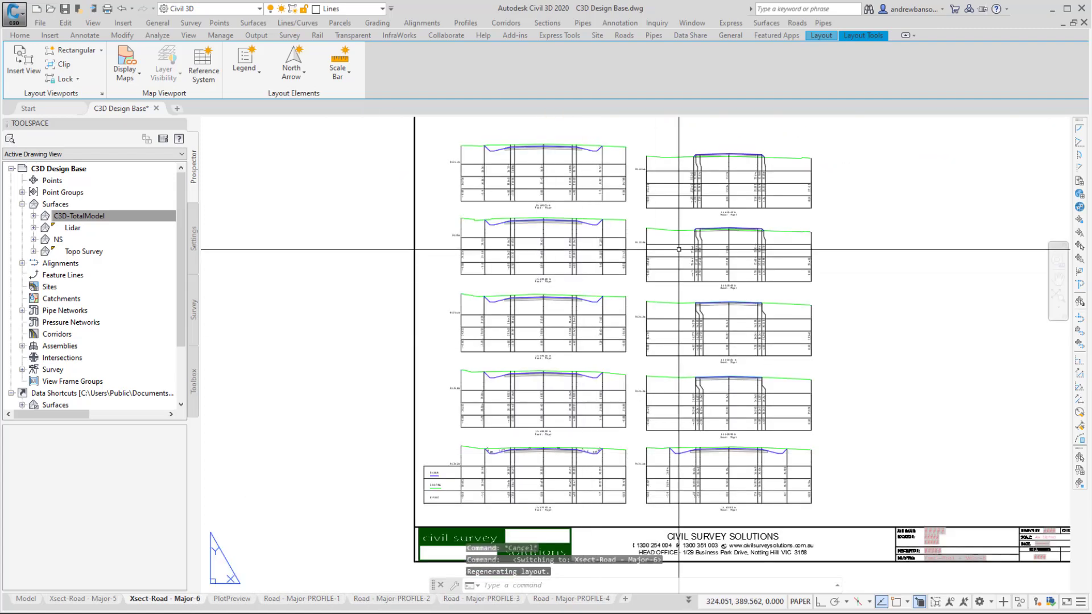
{"action": "left_click", "coordinate": [83, 599]}
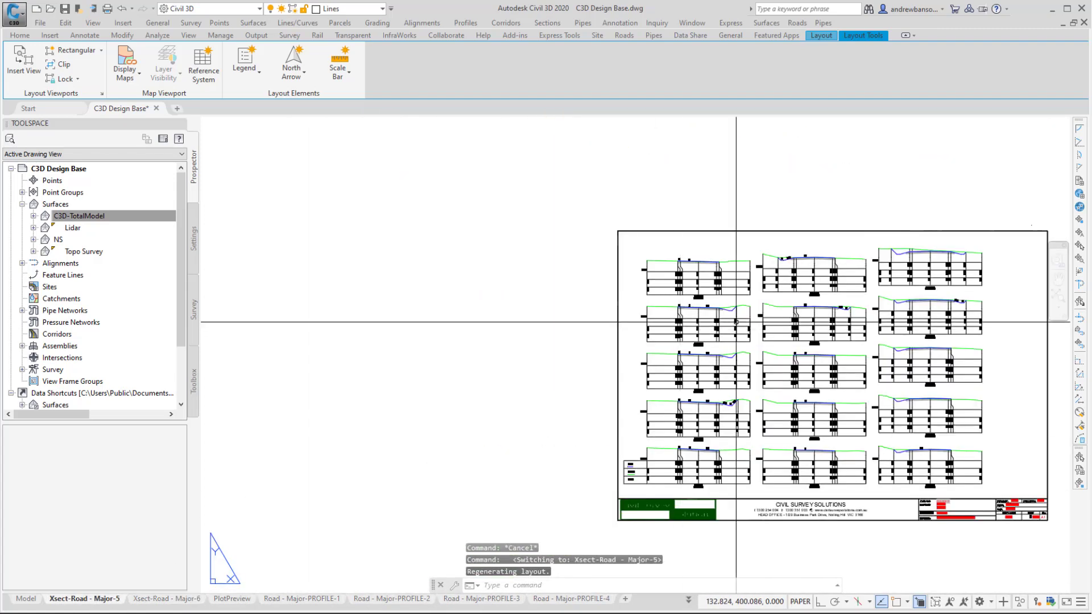
{"action": "middle_click_drag", "start_coordinate": [814, 366], "coordinate": [663, 292]}
{"action": "scroll", "coordinate": [616, 293], "scroll_direction": "up", "scroll_amount": 3}
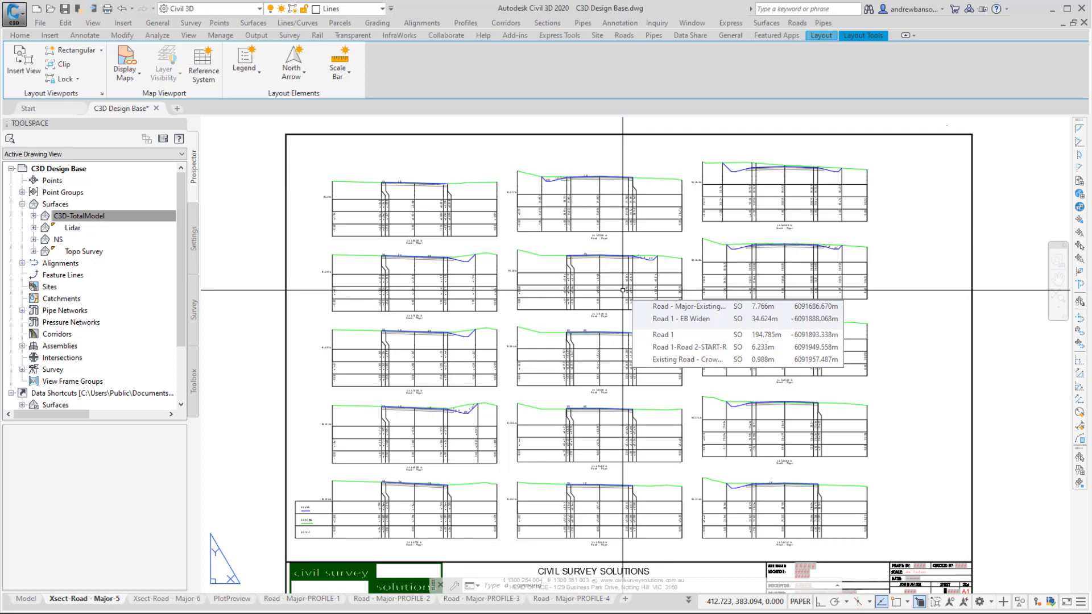
{"action": "scroll", "coordinate": [613, 256], "scroll_direction": "up", "scroll_amount": 5}
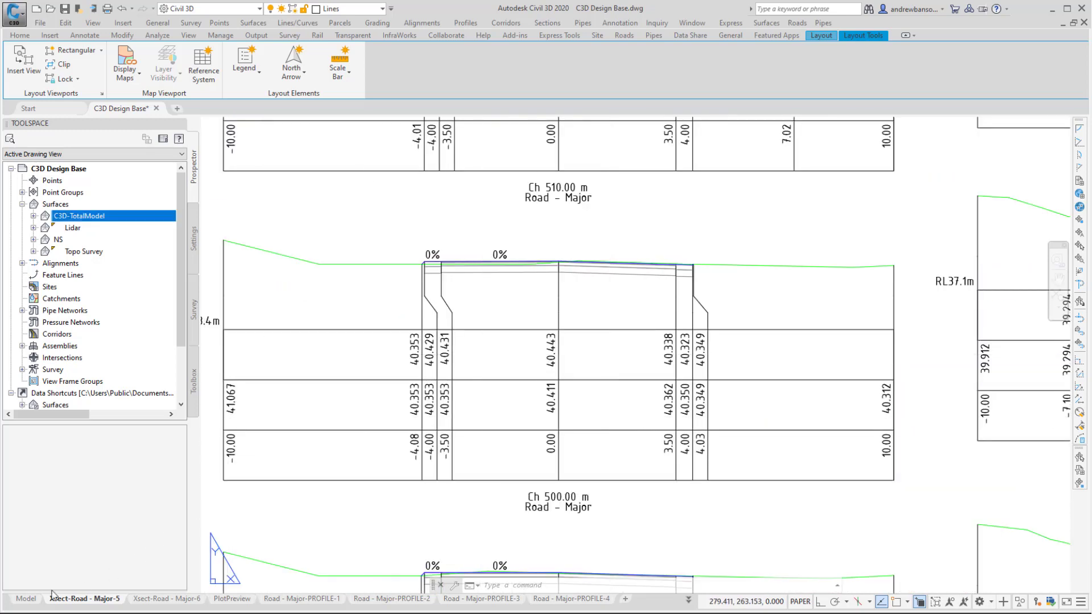
Return to model space and inspect the road along the retail/commercial site up to the intersection near lot 101
{"action": "left_click", "coordinate": [27, 600]}
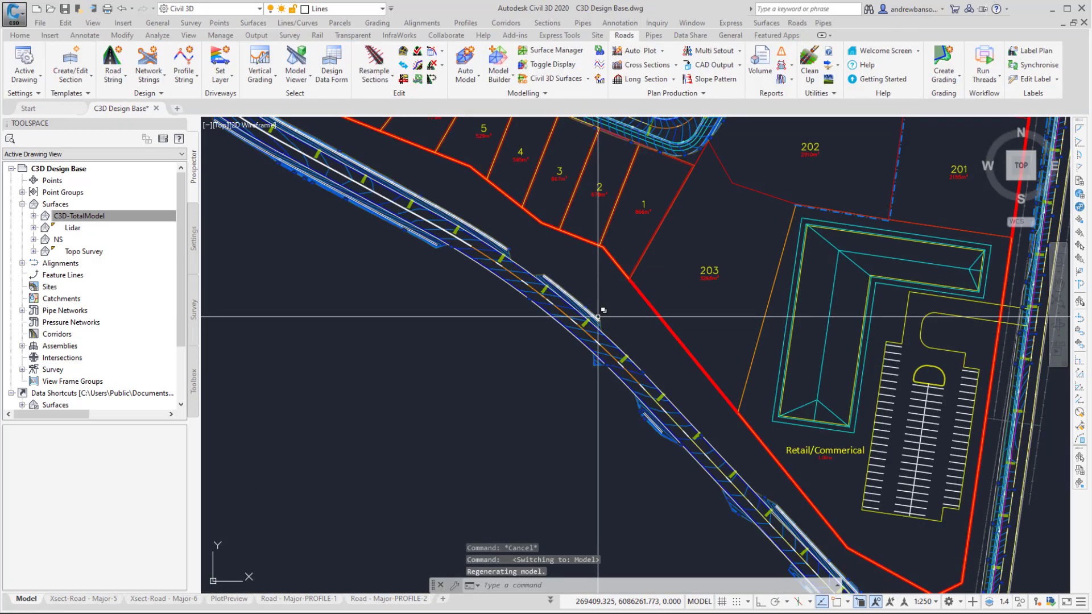
{"action": "middle_click_drag", "start_coordinate": [723, 245], "coordinate": [535, 315]}
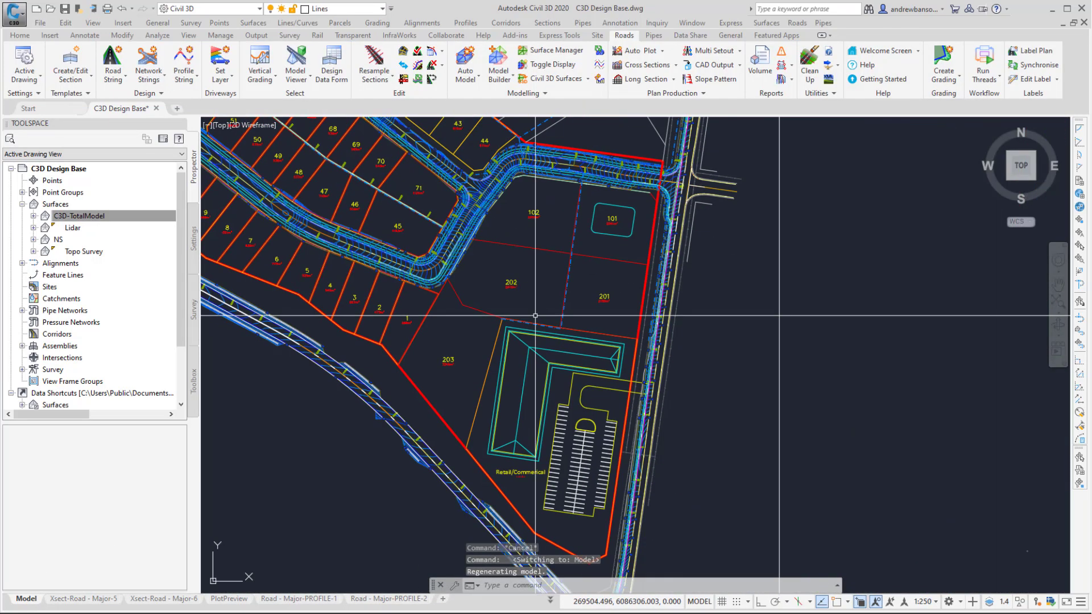
{"action": "mouse_move", "coordinate": [535, 315]}
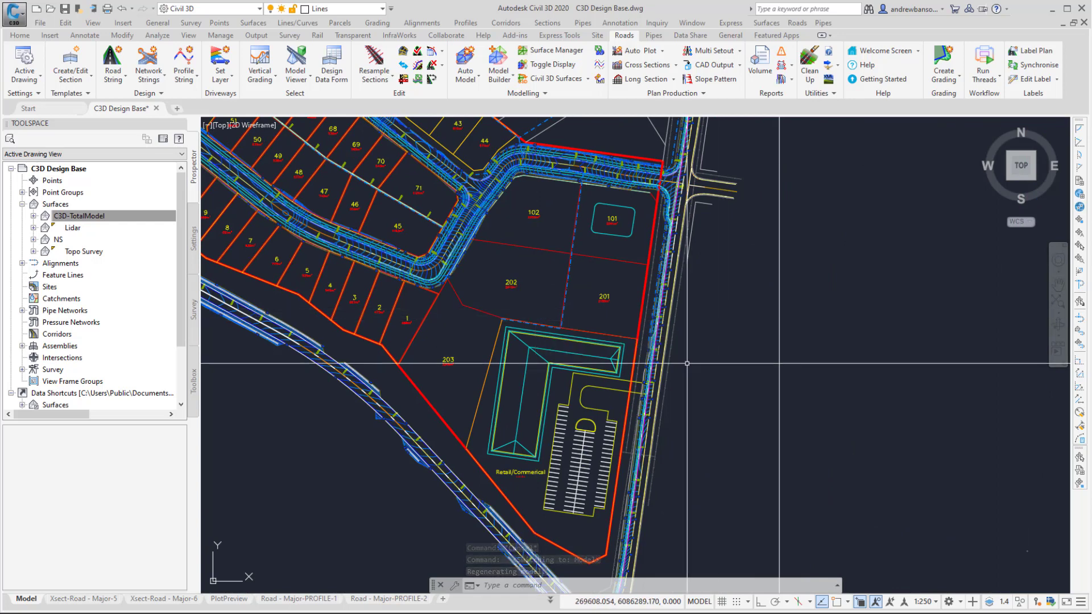
{"action": "scroll", "coordinate": [637, 426], "scroll_direction": "up", "scroll_amount": 6}
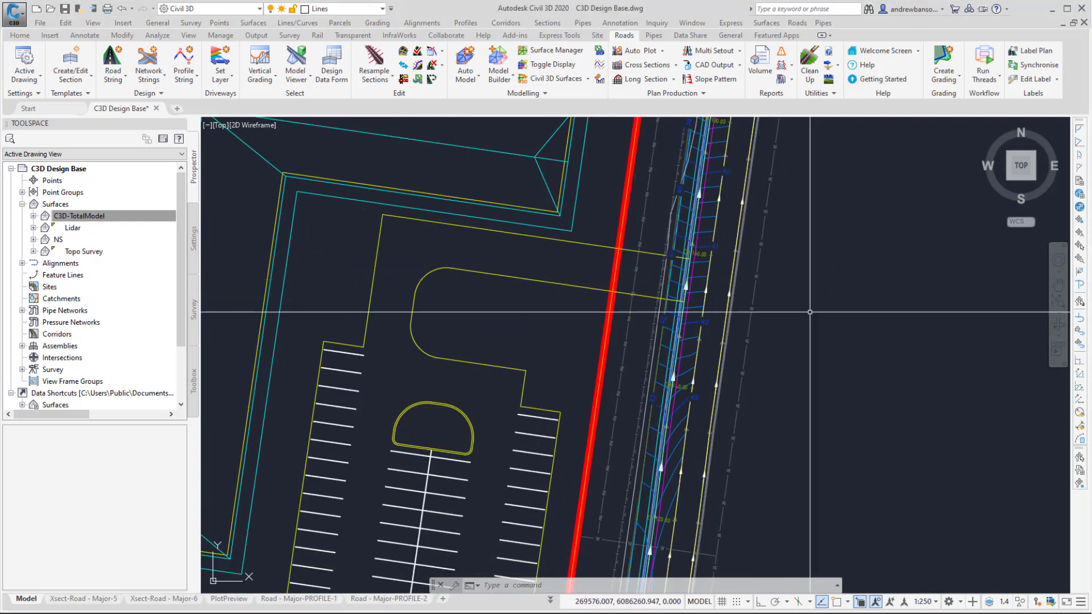
{"action": "scroll", "coordinate": [634, 272], "scroll_direction": "down", "scroll_amount": 4}
{"action": "middle_click_drag", "start_coordinate": [677, 229], "coordinate": [655, 368]}
{"action": "middle_click_drag", "start_coordinate": [654, 199], "coordinate": [671, 427]}
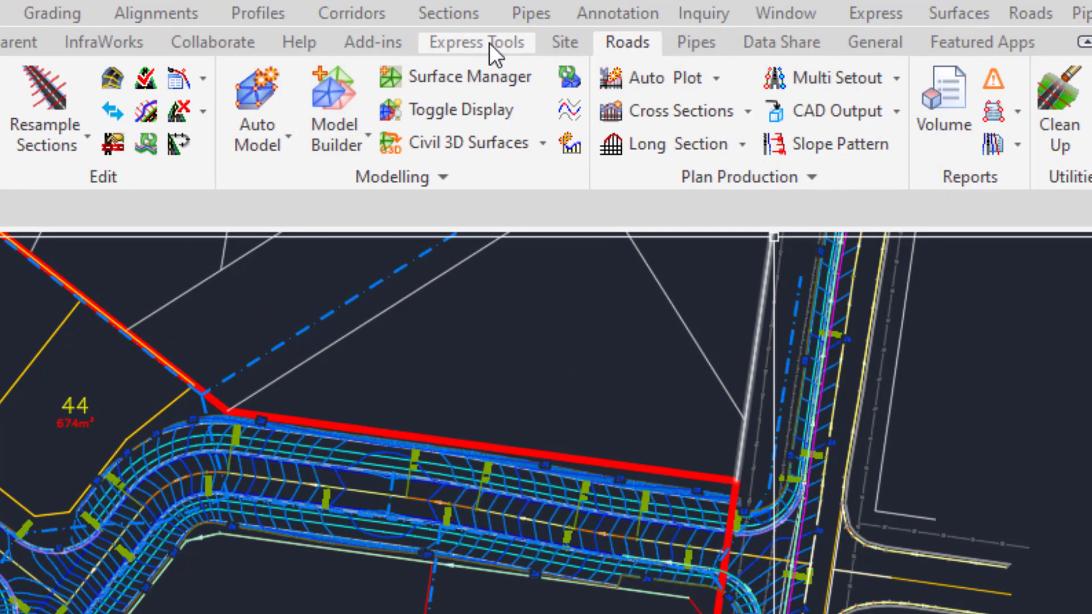
Inspect the road strings and kerb lines running alongside lots 101 and 201 in plan
{"action": "left_click", "coordinate": [559, 45]}
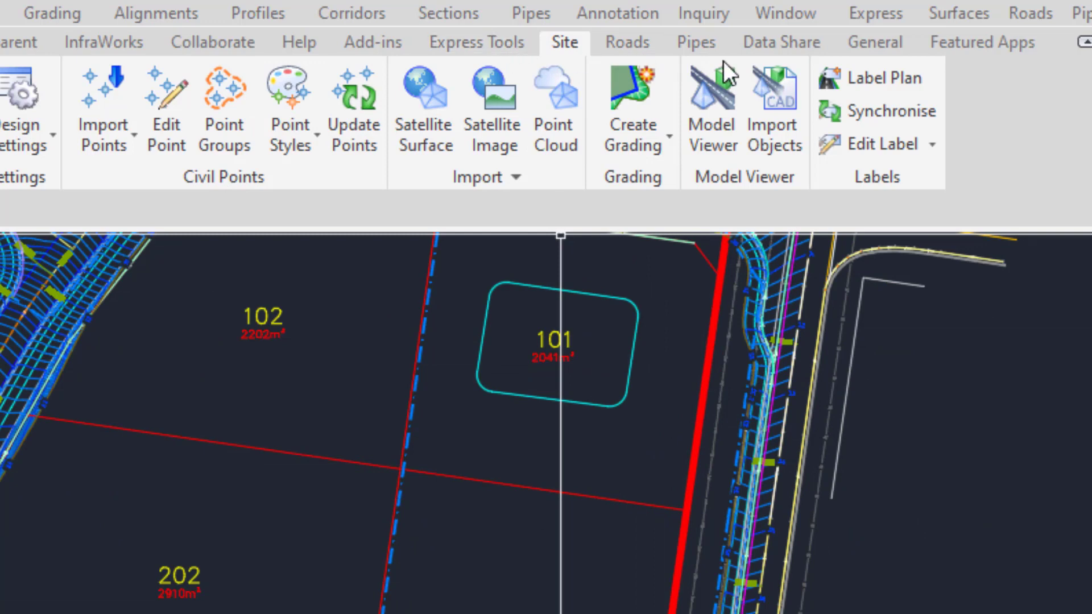
{"action": "left_click", "coordinate": [649, 50]}
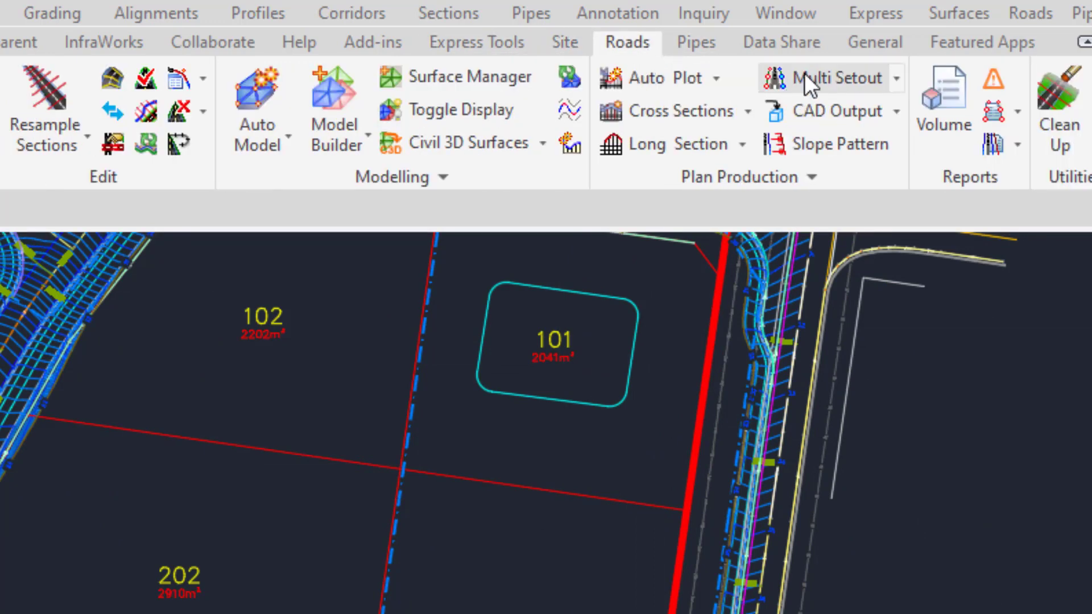
{"action": "scroll", "coordinate": [624, 611], "scroll_direction": "down", "scroll_amount": 2}
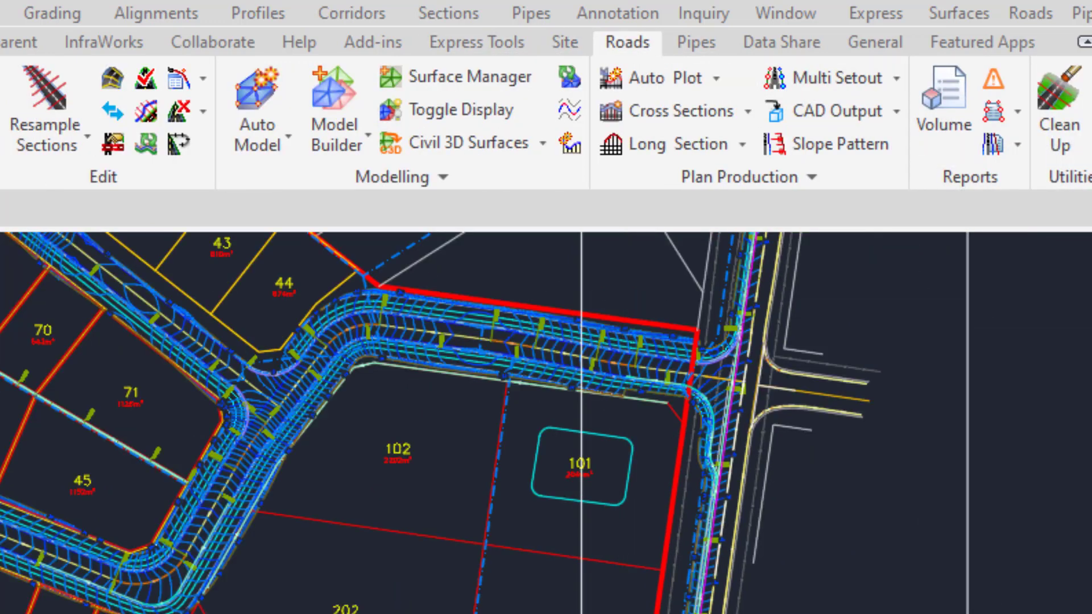
{"action": "middle_click_drag", "start_coordinate": [581, 611], "coordinate": [732, 611]}
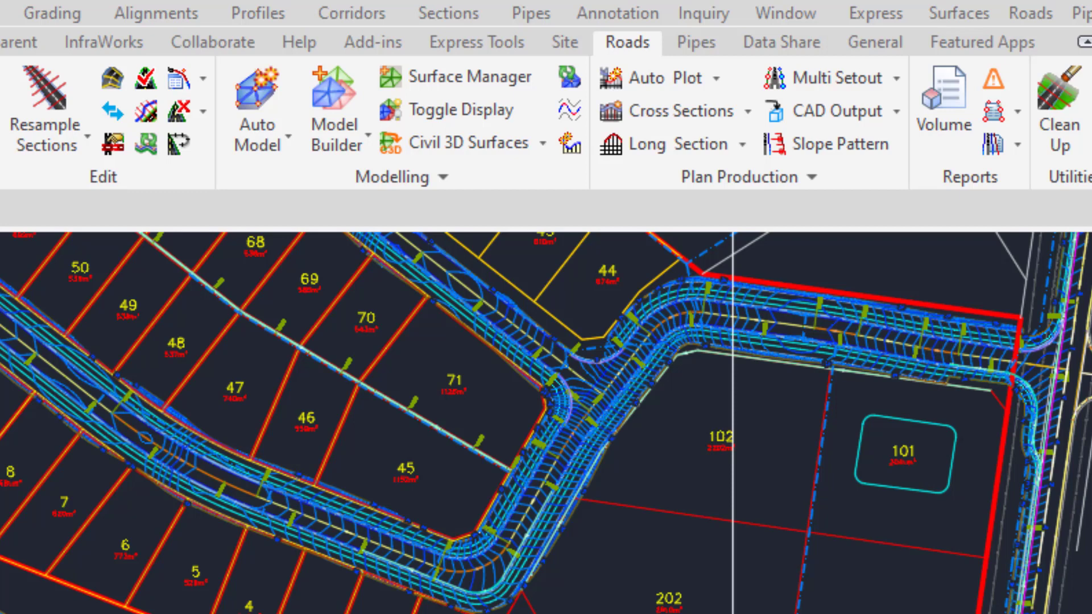
{"action": "mouse_move", "coordinate": [920, 557]}
{"action": "middle_mouse_down"}
{"action": "mouse_move", "coordinate": [836, 608]}
{"action": "mouse_move", "coordinate": [768, 613]}
{"action": "mouse_move", "coordinate": [800, 493]}
{"action": "middle_mouse_up"}
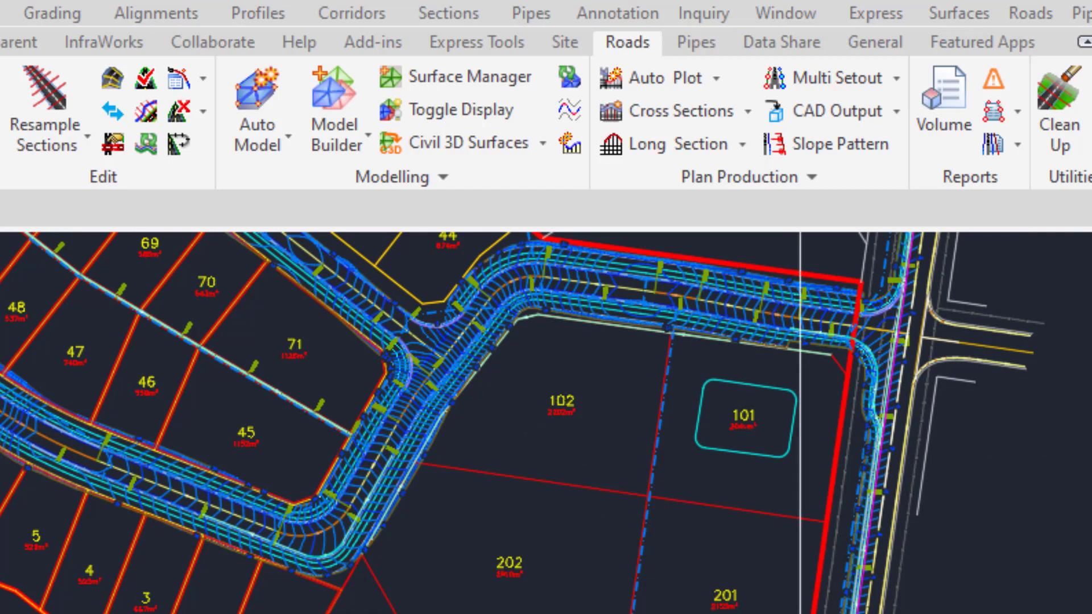
{"action": "scroll", "coordinate": [873, 536], "scroll_direction": "up", "scroll_amount": 3}
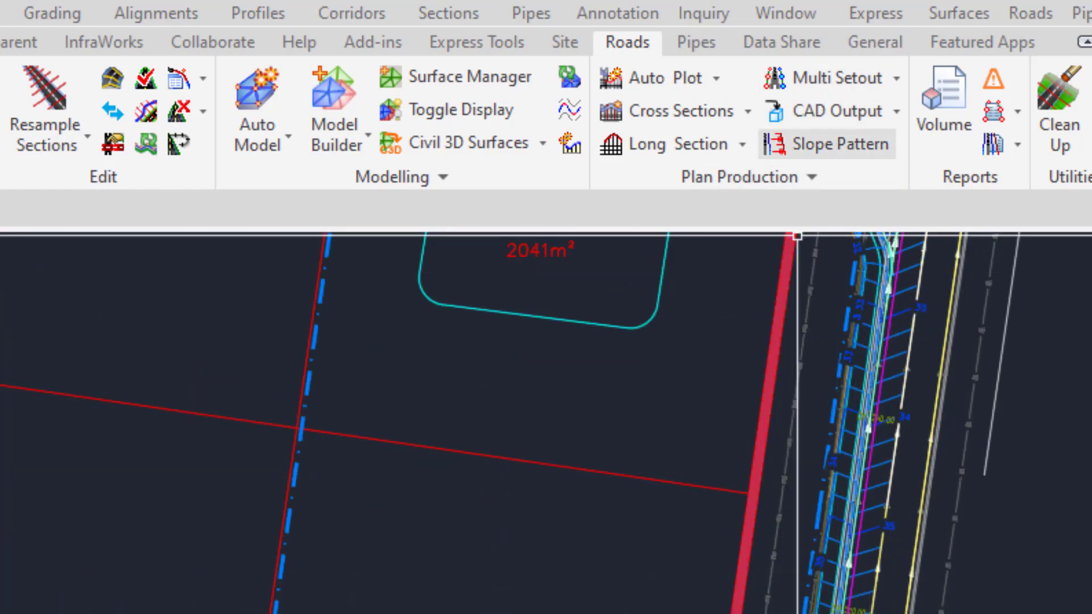
{"action": "middle_click_drag", "start_coordinate": [755, 613], "coordinate": [757, 116]}
{"action": "scroll", "coordinate": [762, 609], "scroll_direction": "up", "scroll_amount": 5}
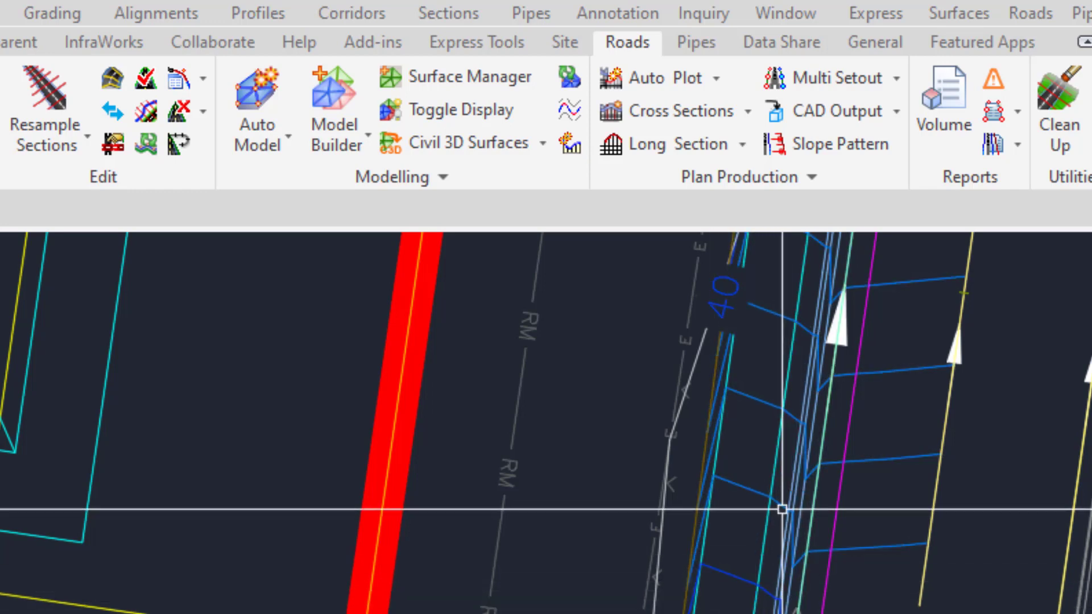
{"action": "scroll", "coordinate": [780, 506], "scroll_direction": "down", "scroll_amount": 2}
{"action": "middle_click_drag", "start_coordinate": [756, 464], "coordinate": [654, 613]}
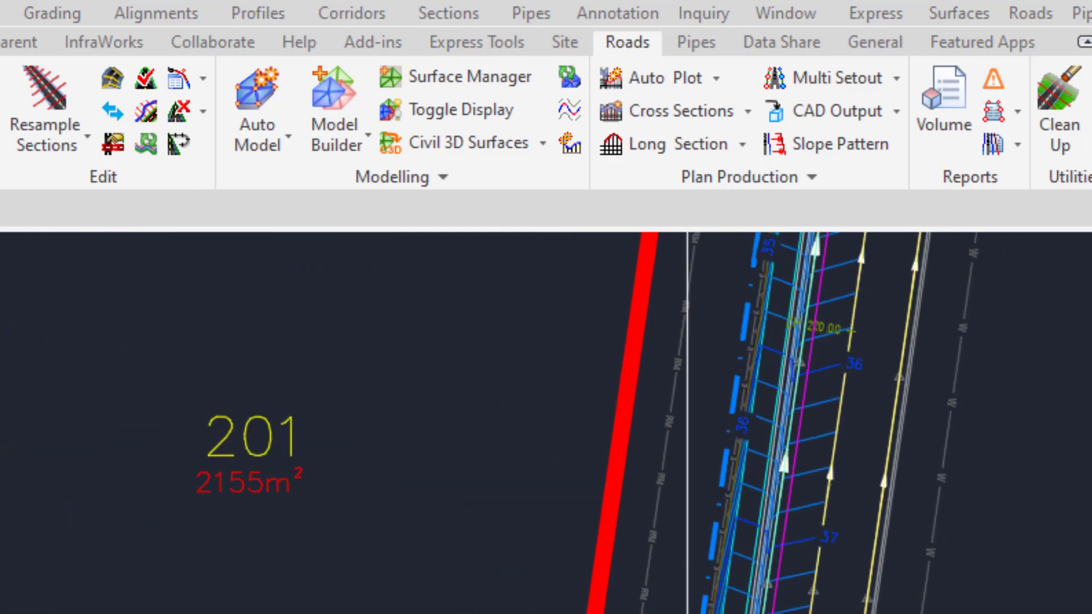
{"action": "middle_click_drag", "start_coordinate": [715, 512], "coordinate": [704, 613]}
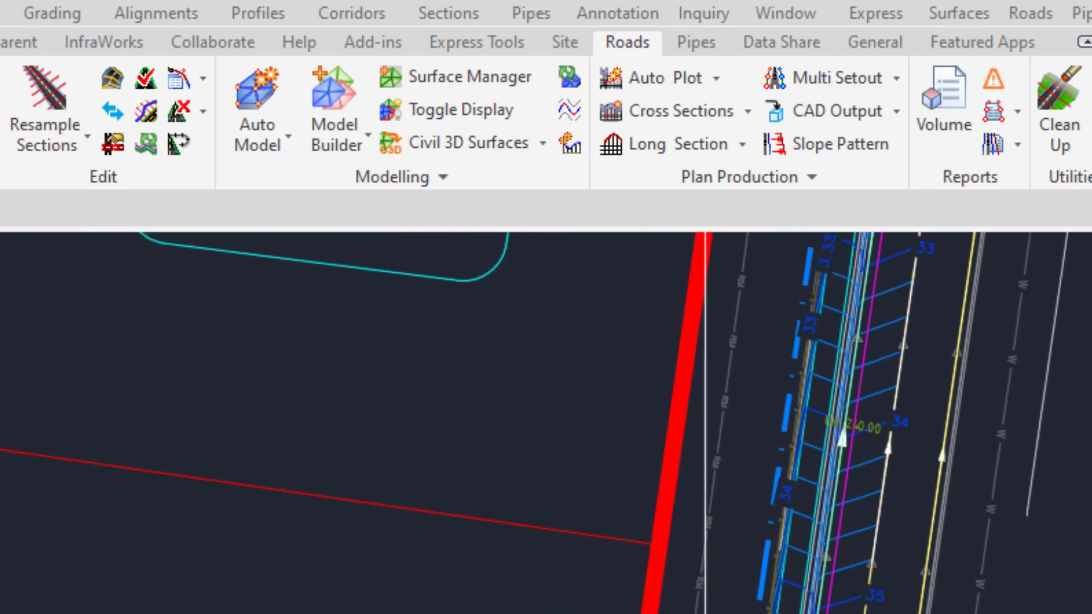
Start a new multi setout named Kerb and place its Setout window clear of the drawing's lower area
{"action": "left_click", "coordinate": [831, 73]}
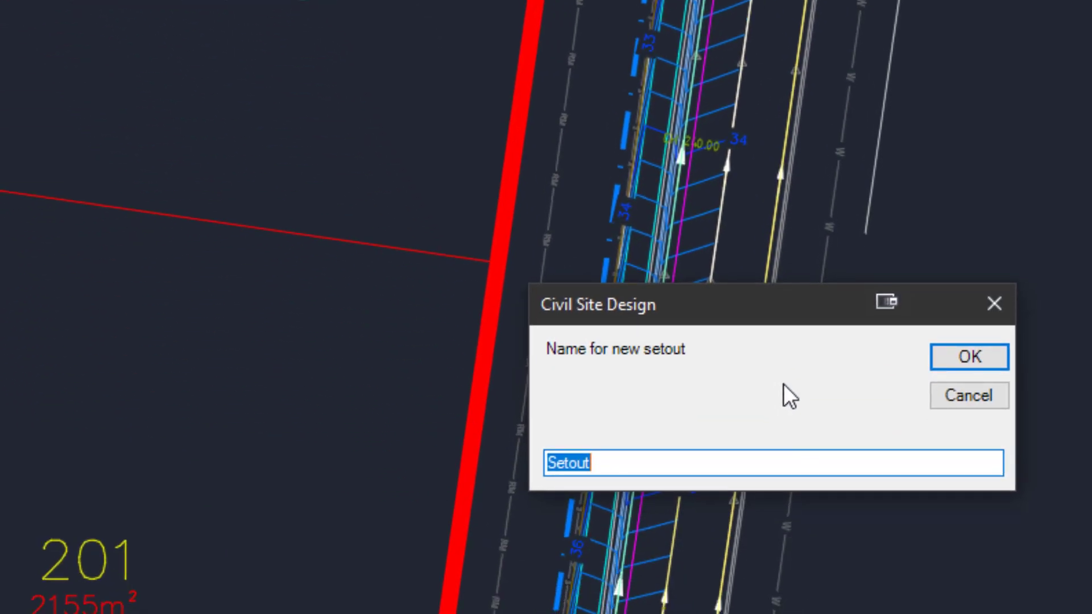
{"action": "type", "text": "Kerb"}
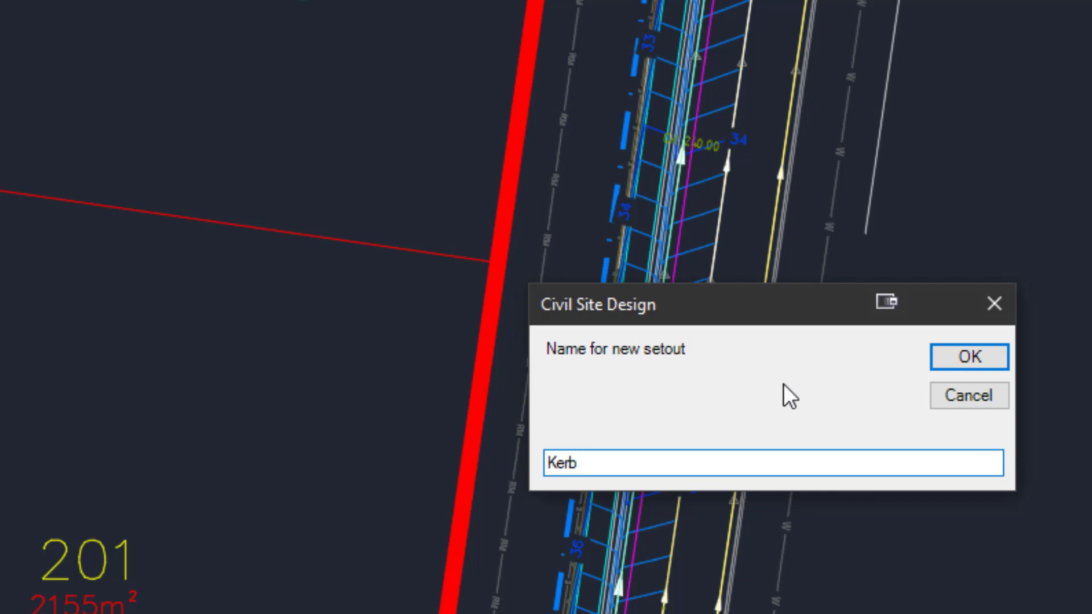
{"action": "key", "text": "Return"}
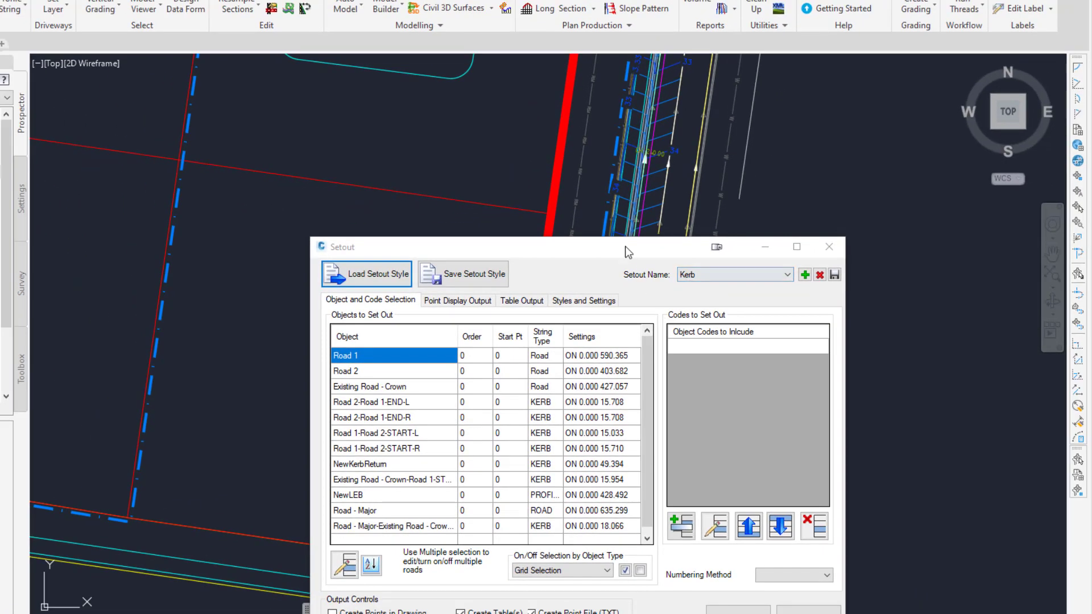
{"action": "mouse_move", "coordinate": [625, 246]}
{"action": "left_mouse_down"}
{"action": "mouse_move", "coordinate": [585, 45]}
{"action": "mouse_move", "coordinate": [606, 73]}
{"action": "left_mouse_up"}
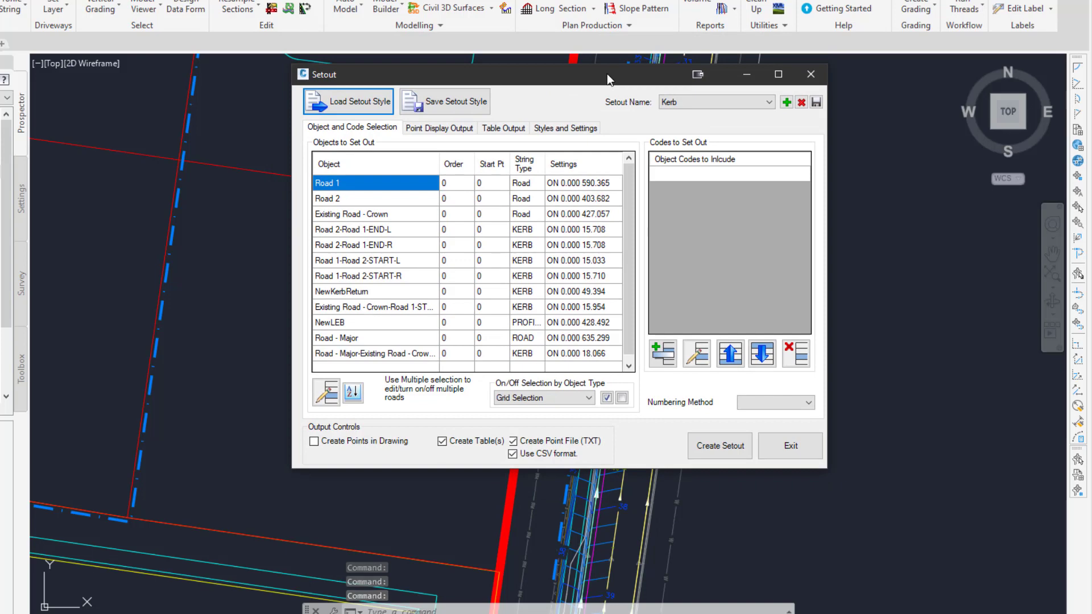
Load the setout style Civil 3D Points - CL Code.setOutStyle from the common-10 folder into the Kerb setout
{"action": "left_click", "coordinate": [337, 107]}
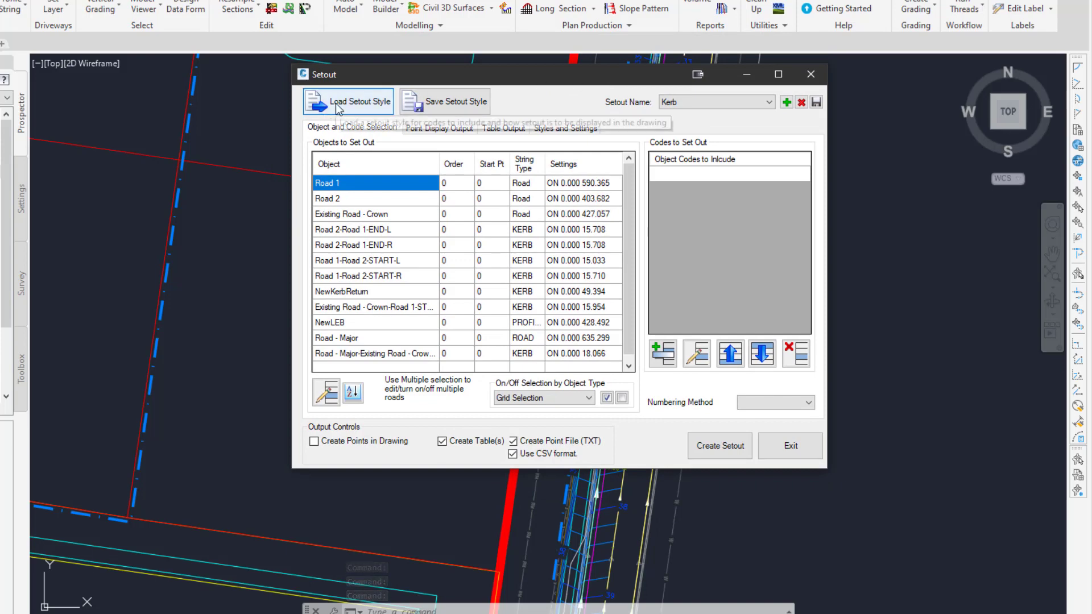
{"action": "scroll", "coordinate": [551, 308], "scroll_direction": "down", "scroll_amount": 3}
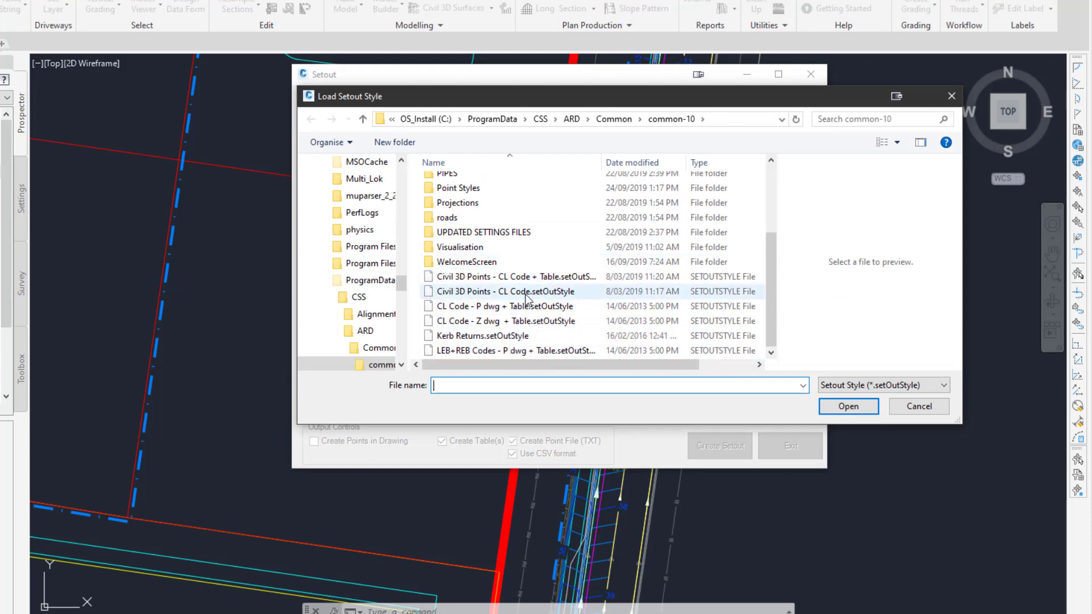
{"action": "left_click", "coordinate": [527, 296]}
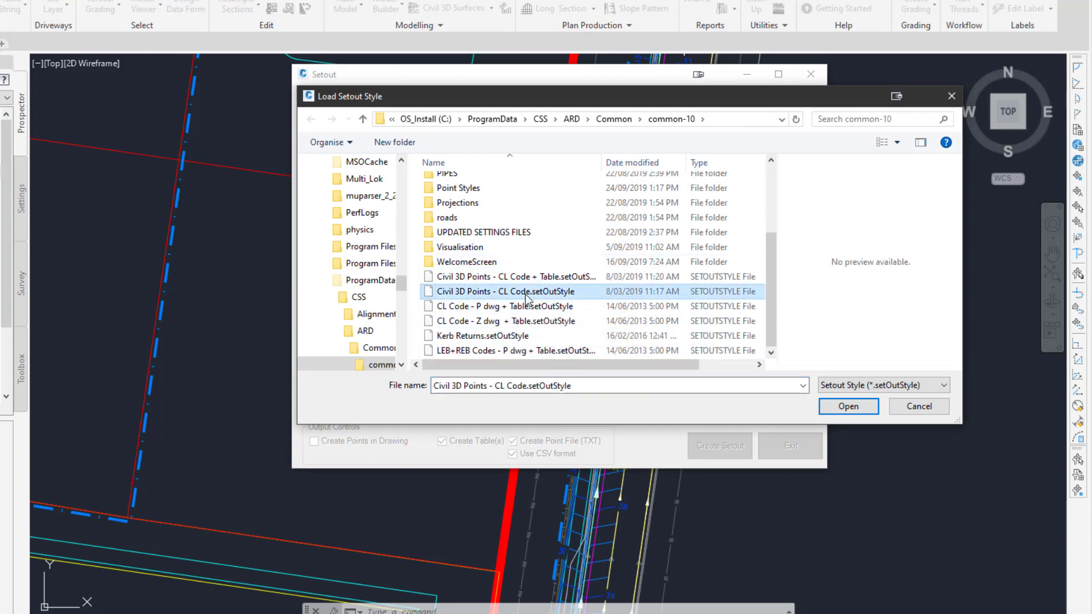
{"action": "left_click", "coordinate": [848, 406]}
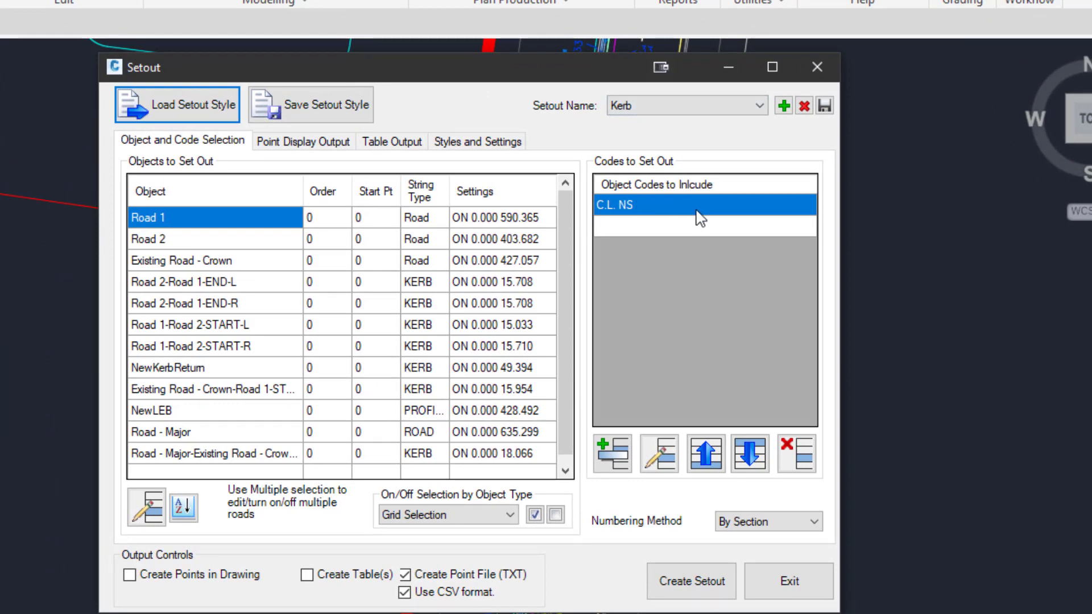
Replace the C.L. NS code in the codes to set out with LBK, using a change in offset of -1
{"action": "left_click", "coordinate": [796, 455]}
{"action": "left_click", "coordinate": [612, 453]}
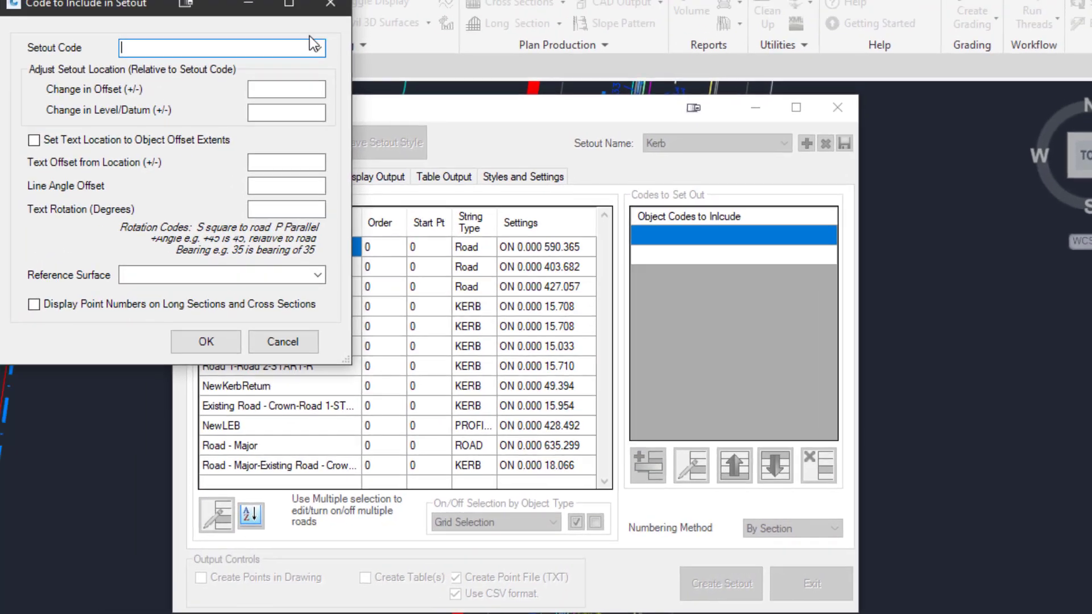
{"action": "left_click", "coordinate": [318, 47]}
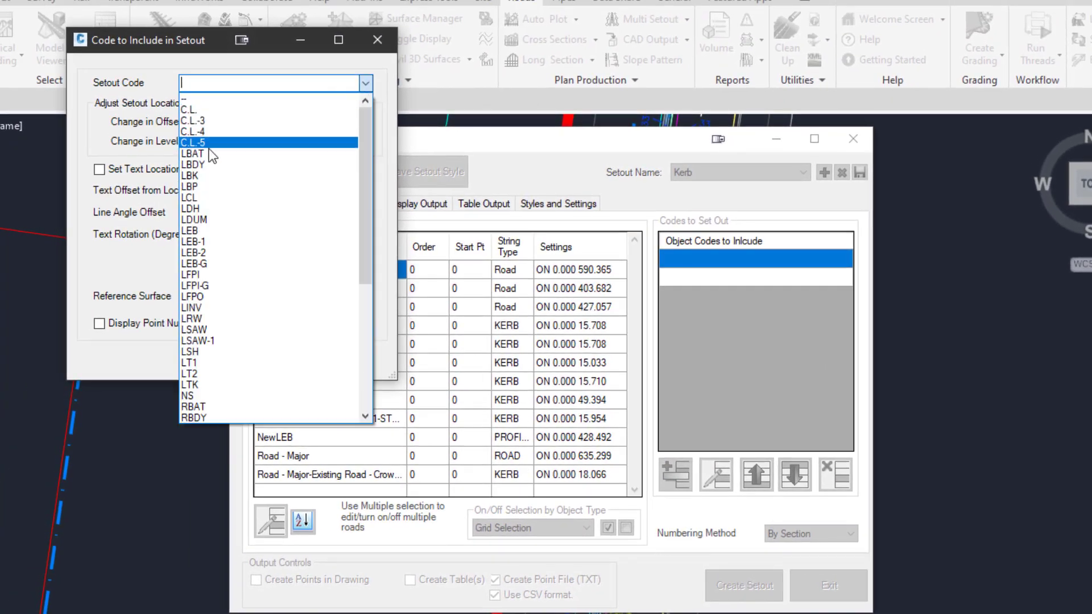
{"action": "left_click", "coordinate": [190, 166]}
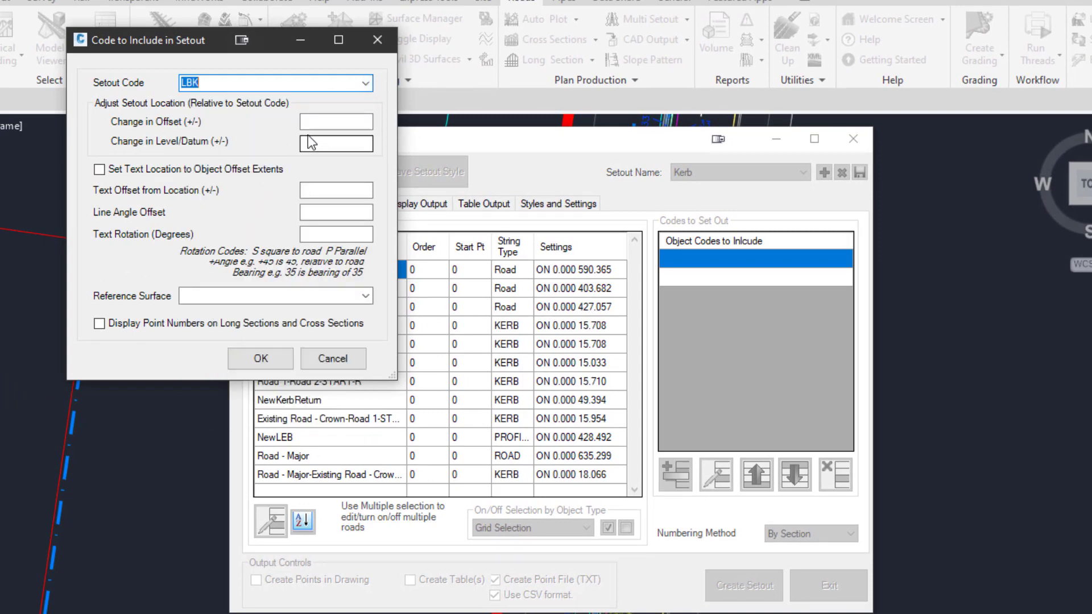
{"action": "left_click", "coordinate": [343, 119]}
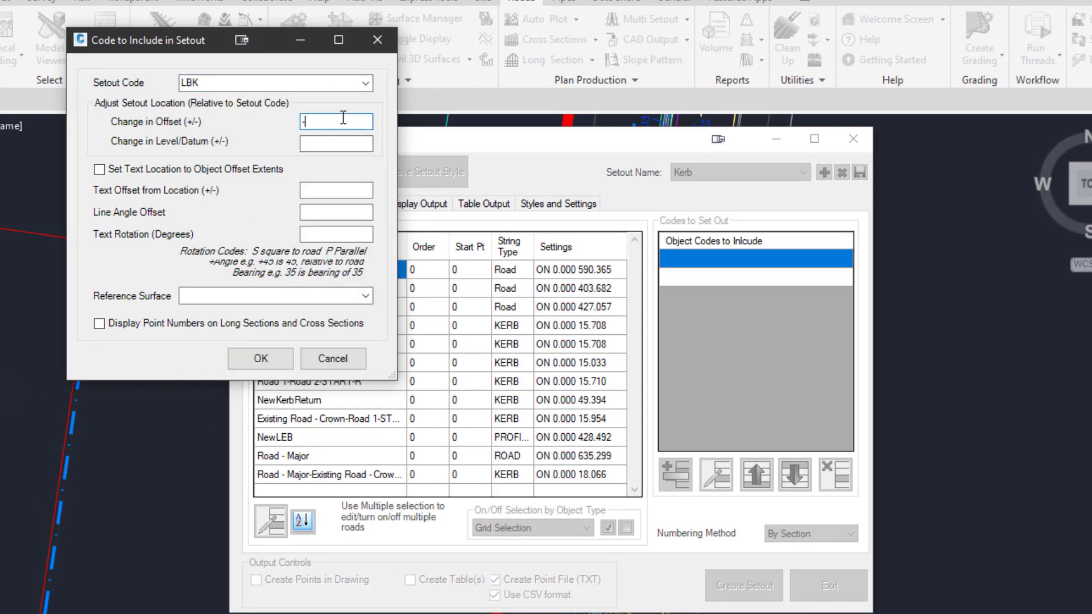
{"action": "type", "text": "-1"}
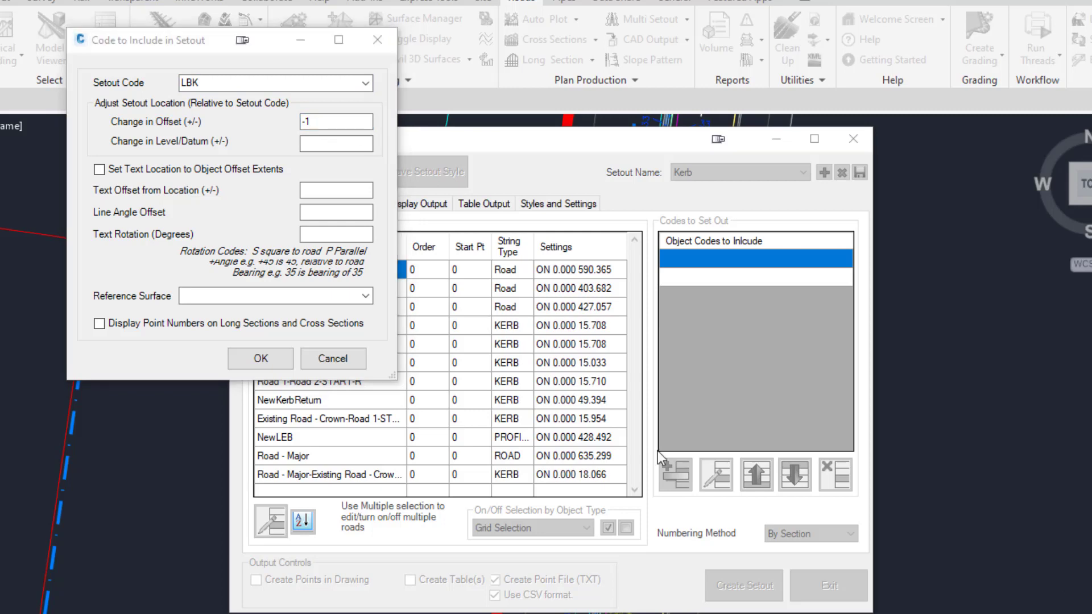
{"action": "left_click", "coordinate": [260, 358]}
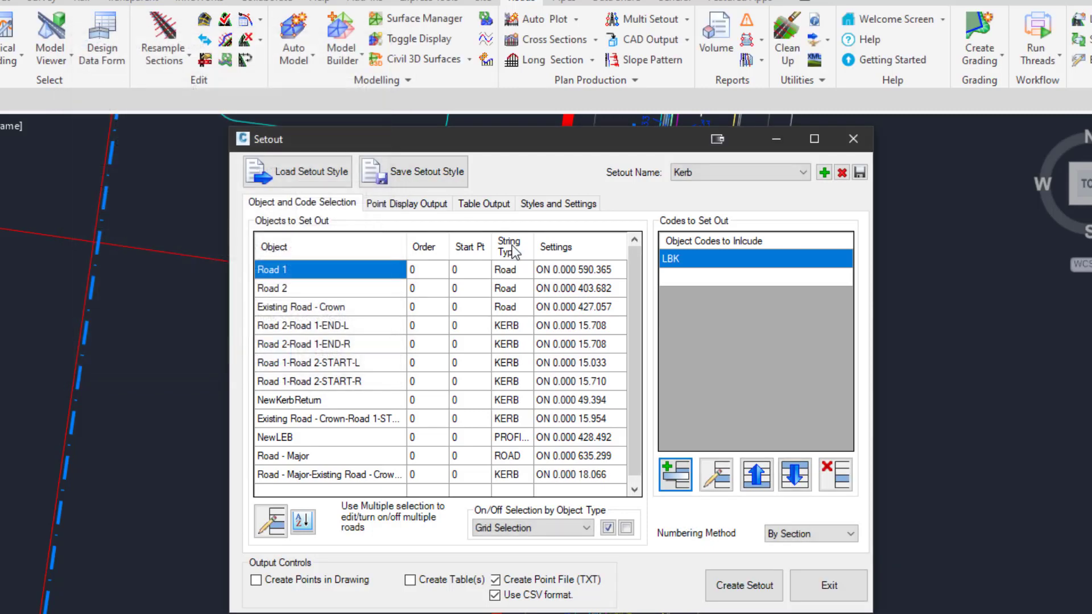
Review the Kerb setout's point display options, spacing style definition, decimals and C3D points options
{"action": "left_click", "coordinate": [420, 204]}
{"action": "left_click_drag", "start_coordinate": [443, 142], "coordinate": [462, 161]}
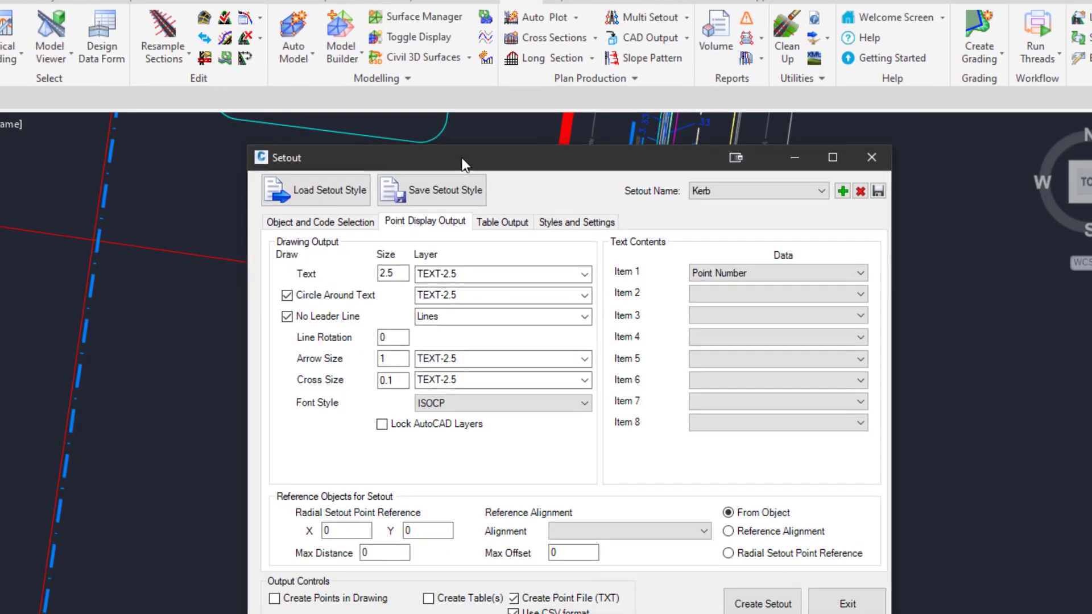
{"action": "mouse_move", "coordinate": [455, 119]}
{"action": "left_mouse_down"}
{"action": "mouse_move", "coordinate": [465, 101]}
{"action": "mouse_move", "coordinate": [229, 76]}
{"action": "left_mouse_up"}
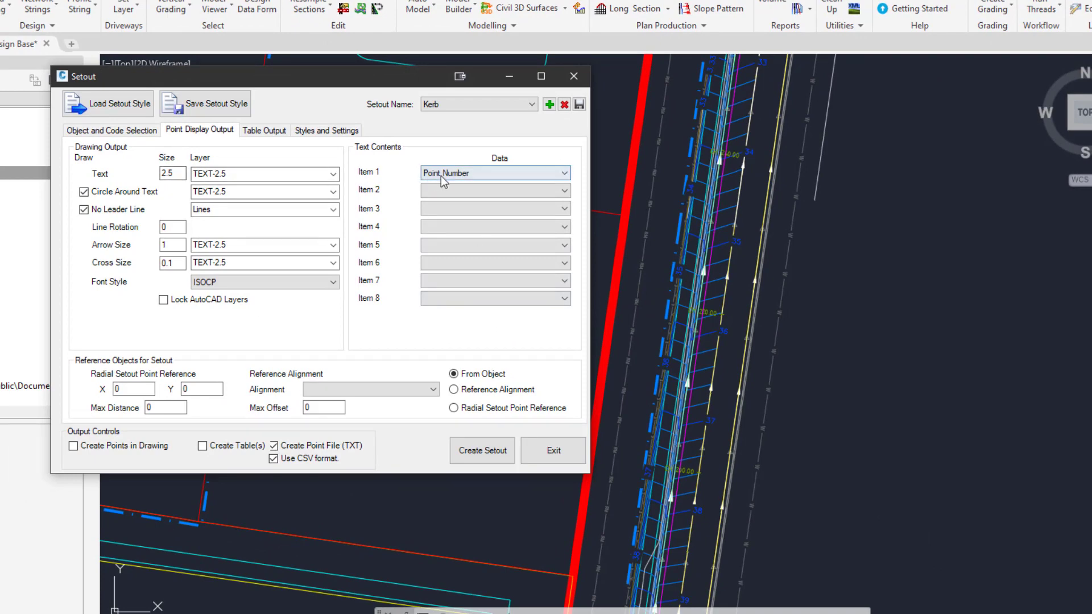
{"action": "left_click", "coordinate": [275, 135]}
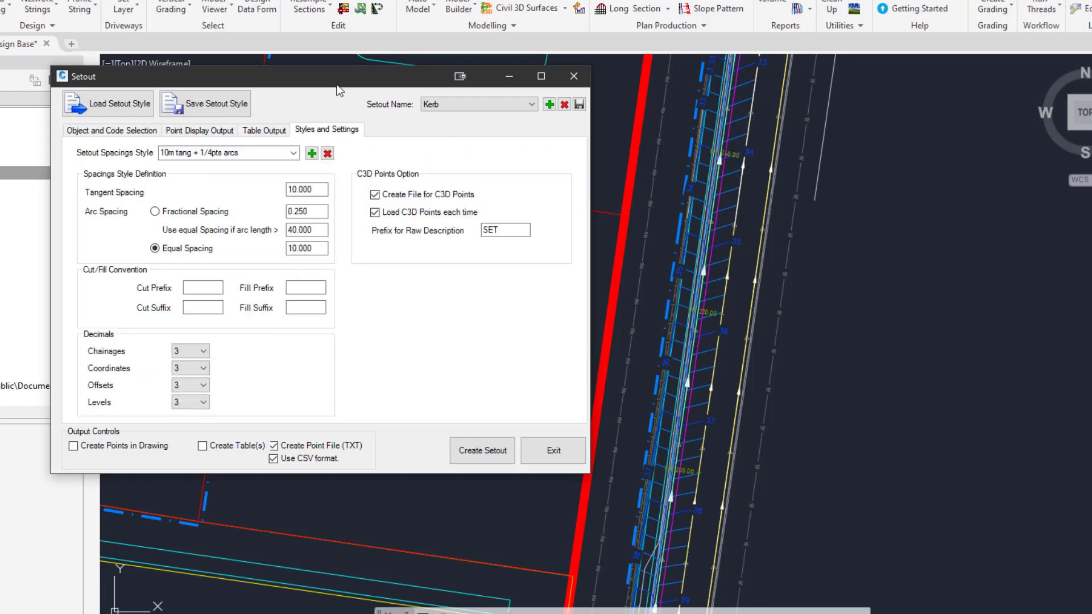
{"action": "left_click_drag", "start_coordinate": [339, 91], "coordinate": [384, 115]}
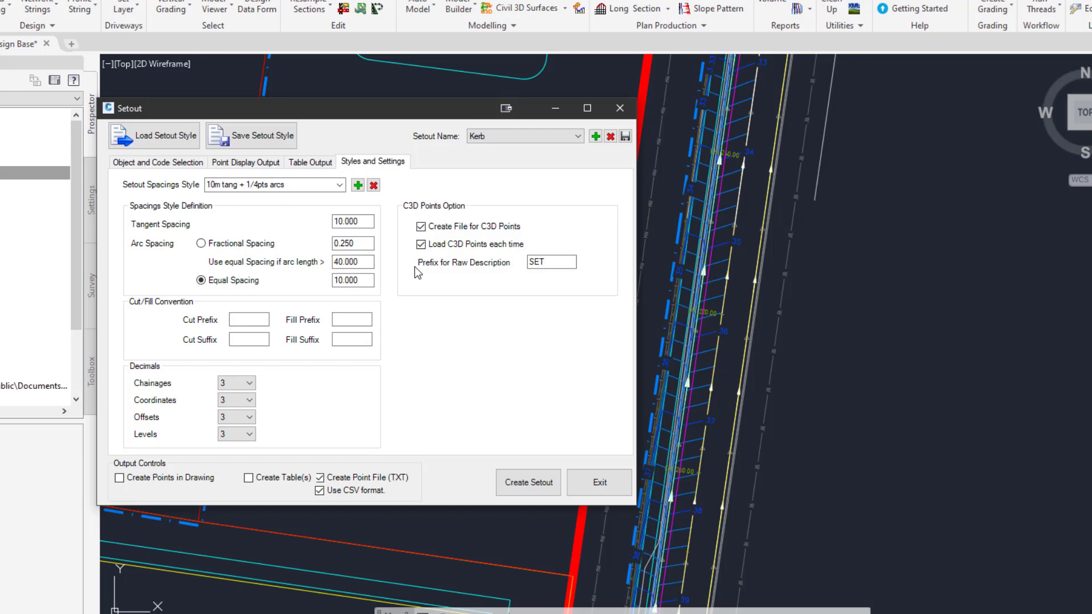
{"action": "left_click", "coordinate": [243, 164]}
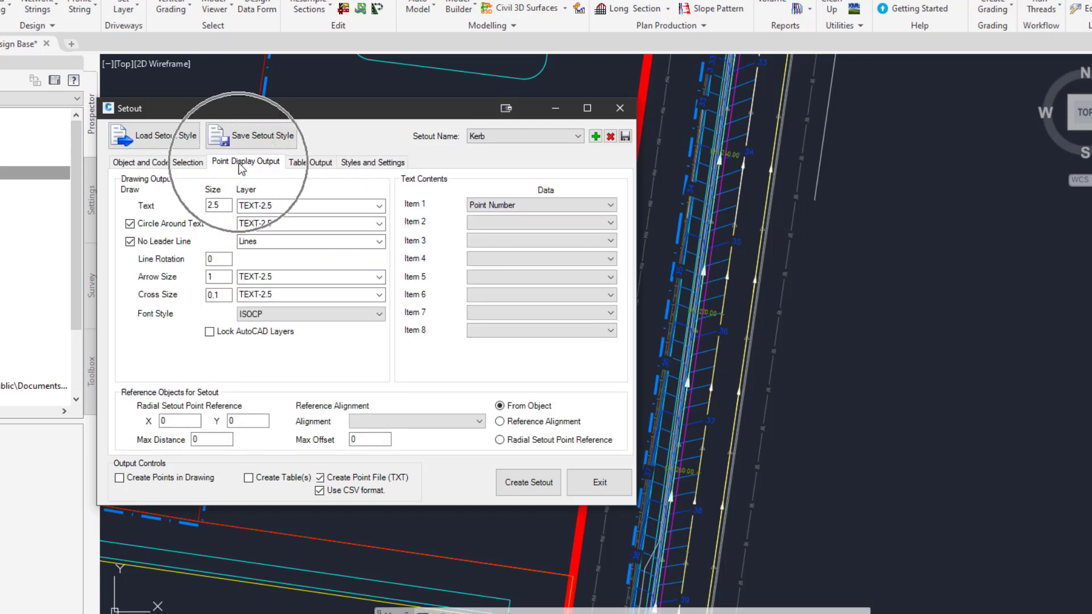
{"action": "left_click", "coordinate": [367, 163]}
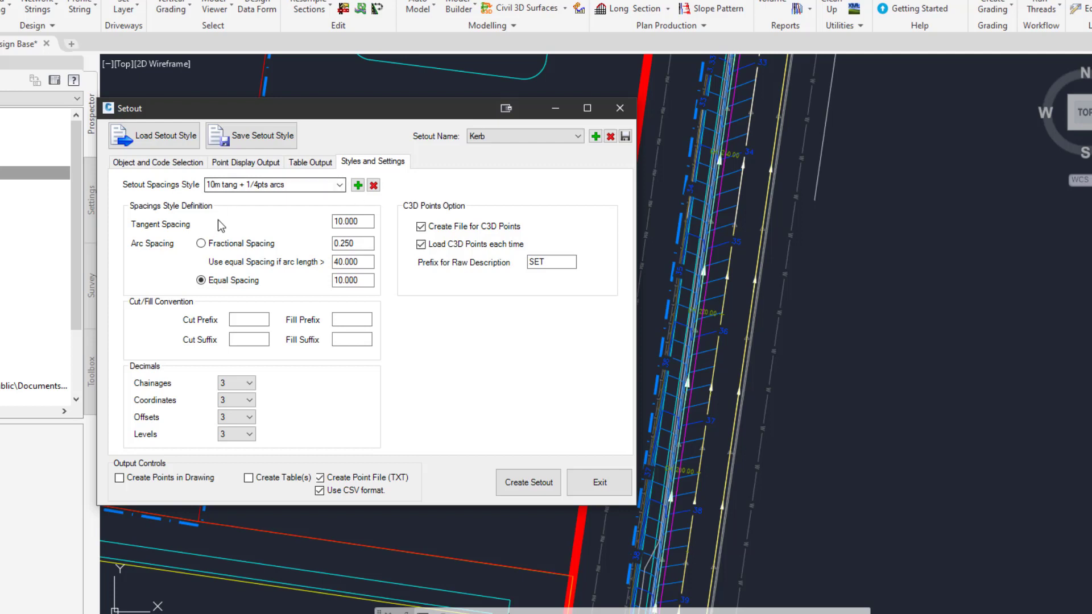
Choose 10m tang + 1/4pts arcs as the setout spacings style
{"action": "left_click", "coordinate": [340, 185]}
{"action": "left_click", "coordinate": [340, 185]}
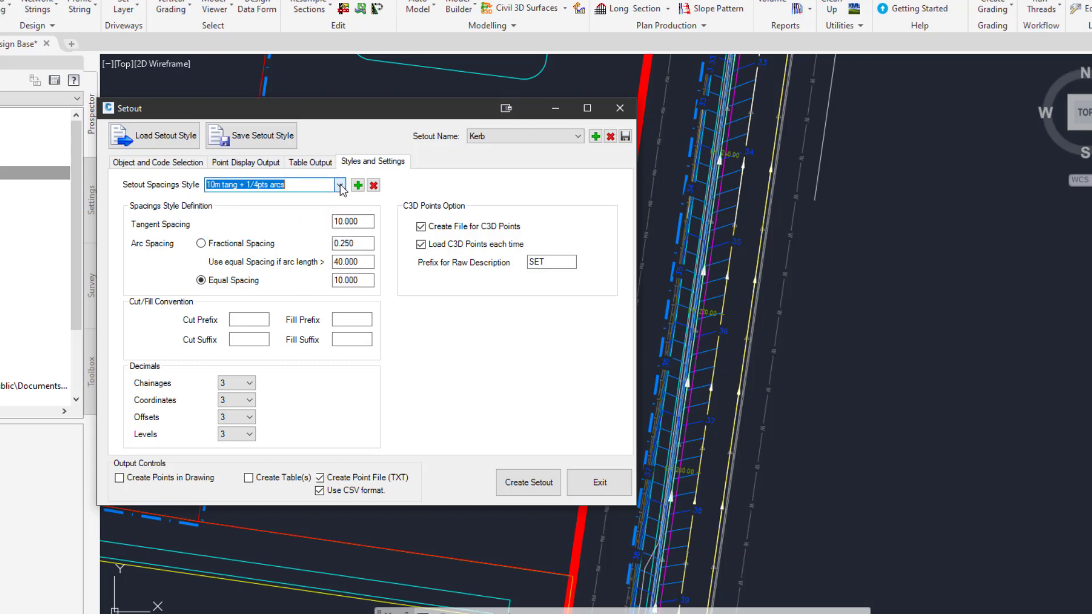
{"action": "left_click", "coordinate": [340, 185]}
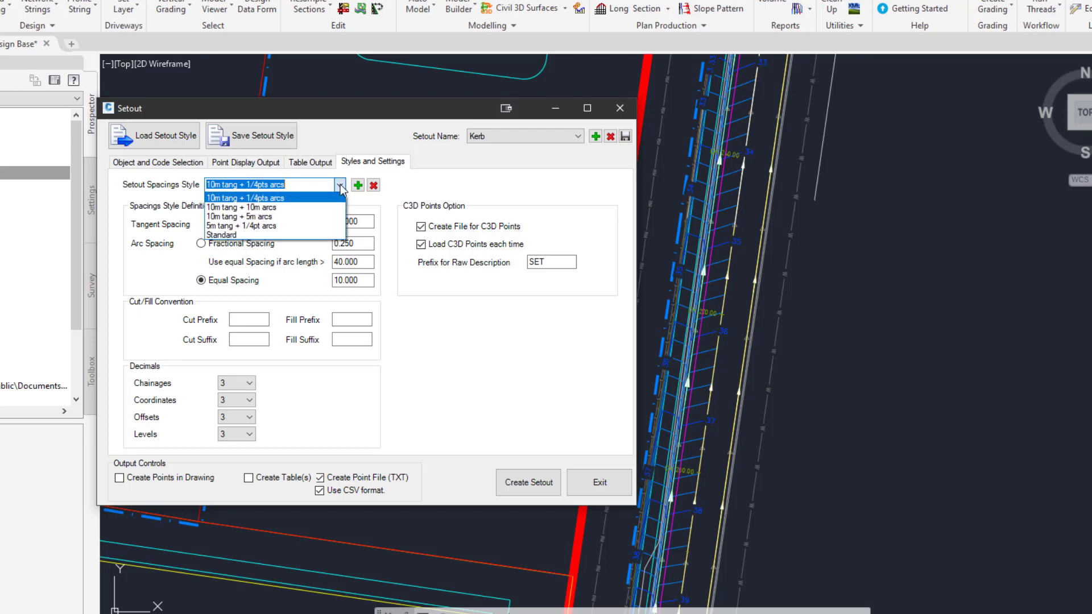
{"action": "left_click", "coordinate": [261, 200]}
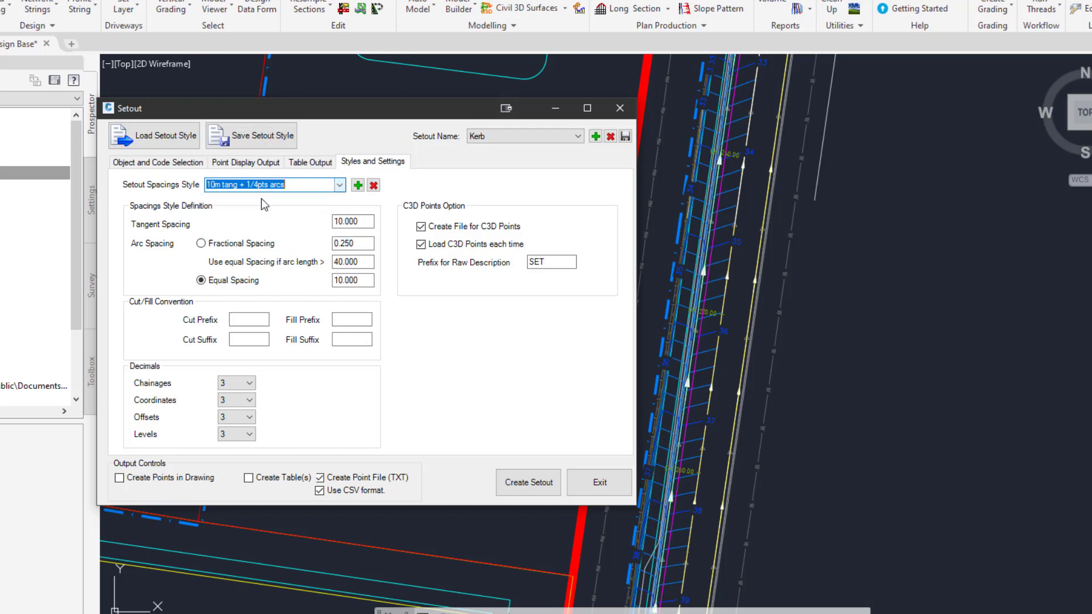
Turn off all listed objects to set out, from Road 1 through Road - Major and its kerb return
{"action": "left_click", "coordinate": [188, 163]}
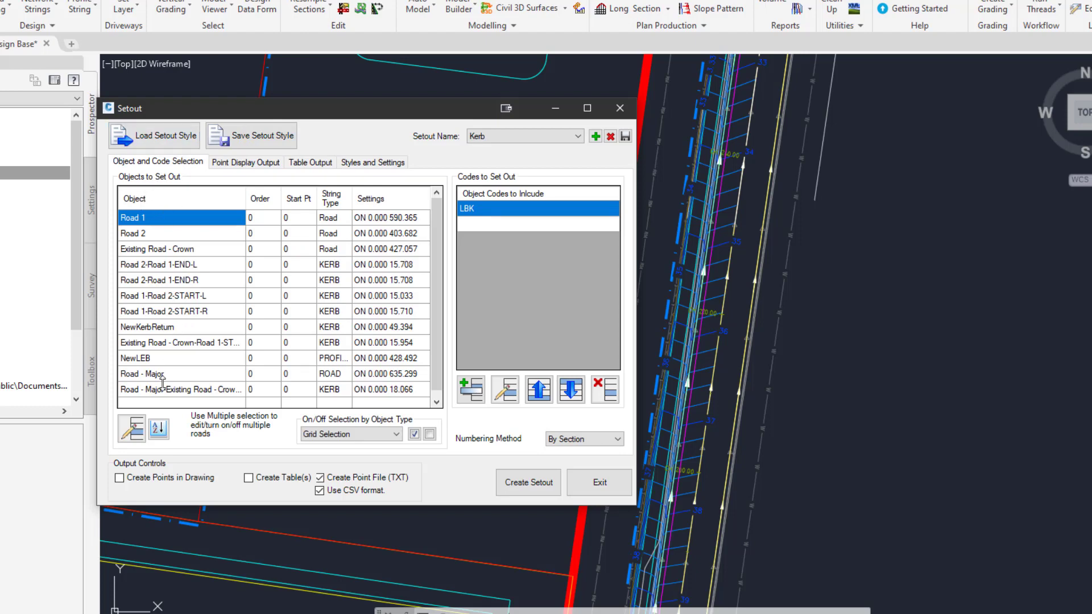
{"action": "scroll", "coordinate": [163, 382], "scroll_direction": "down", "scroll_amount": 1}
{"action": "left_click_drag", "start_coordinate": [165, 376], "coordinate": [171, 213]}
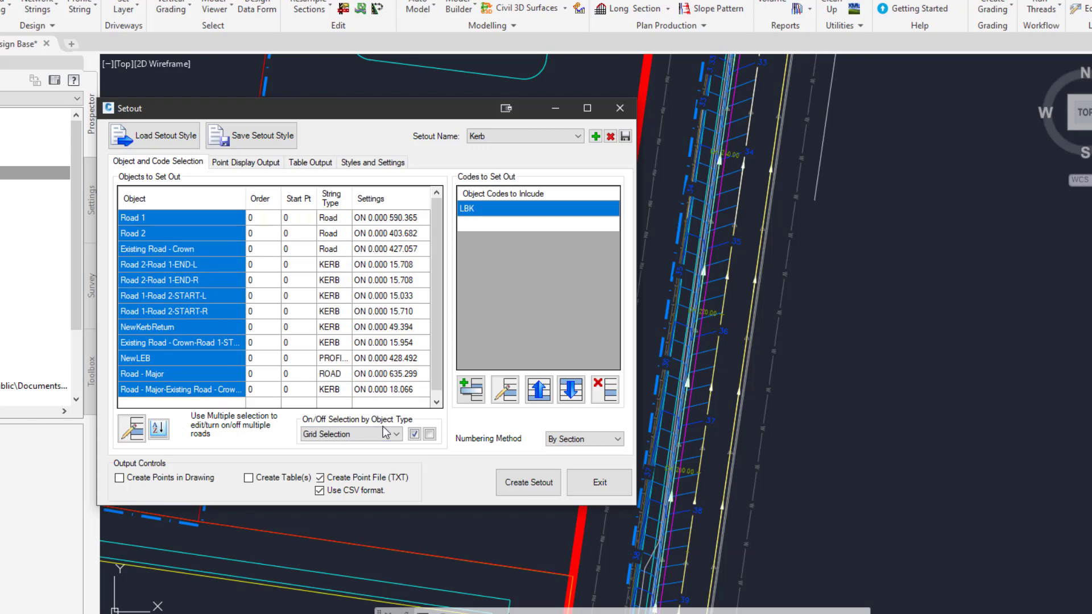
{"action": "left_click", "coordinate": [430, 434]}
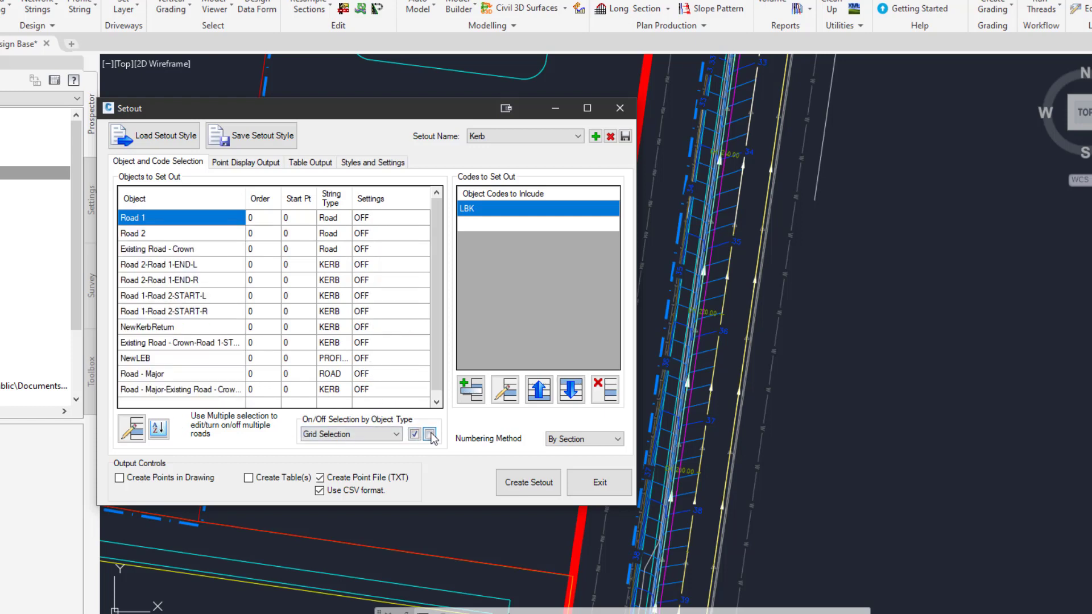
Include Existing Road - Crown in the setout outputs, with 10m tang + 1/4pts arcs as its spacing along chainage
{"action": "left_click", "coordinate": [152, 362]}
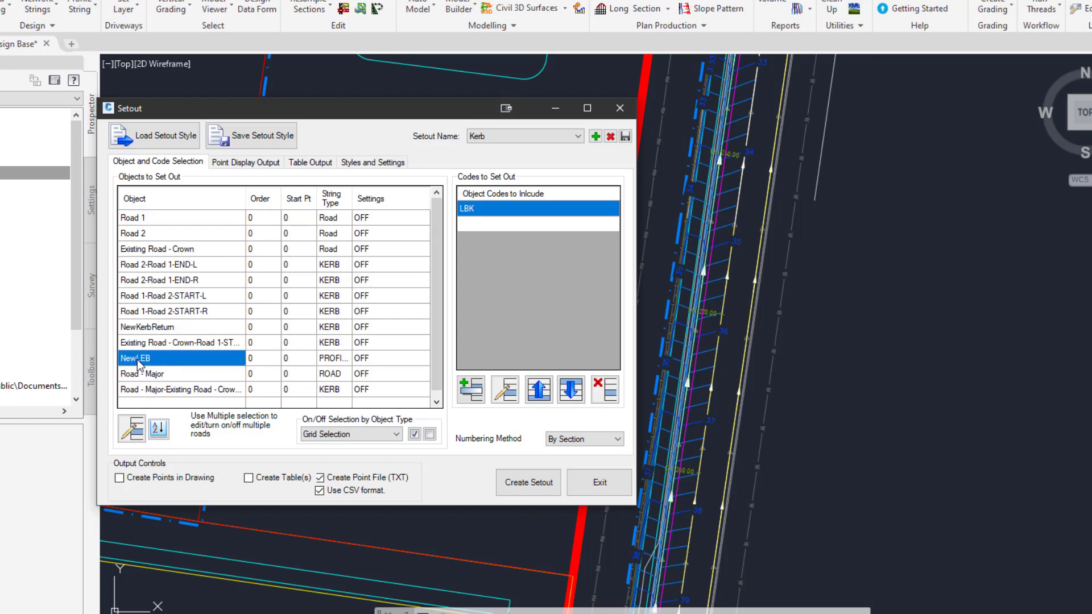
{"action": "left_click", "coordinate": [185, 251]}
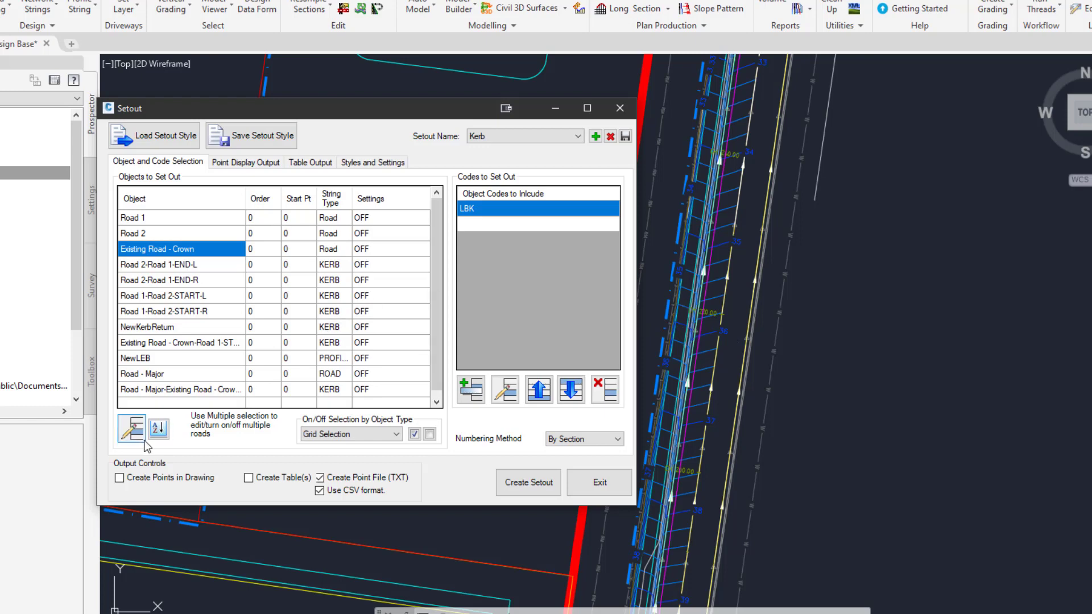
{"action": "left_click", "coordinate": [131, 427]}
{"action": "left_click", "coordinate": [401, 202]}
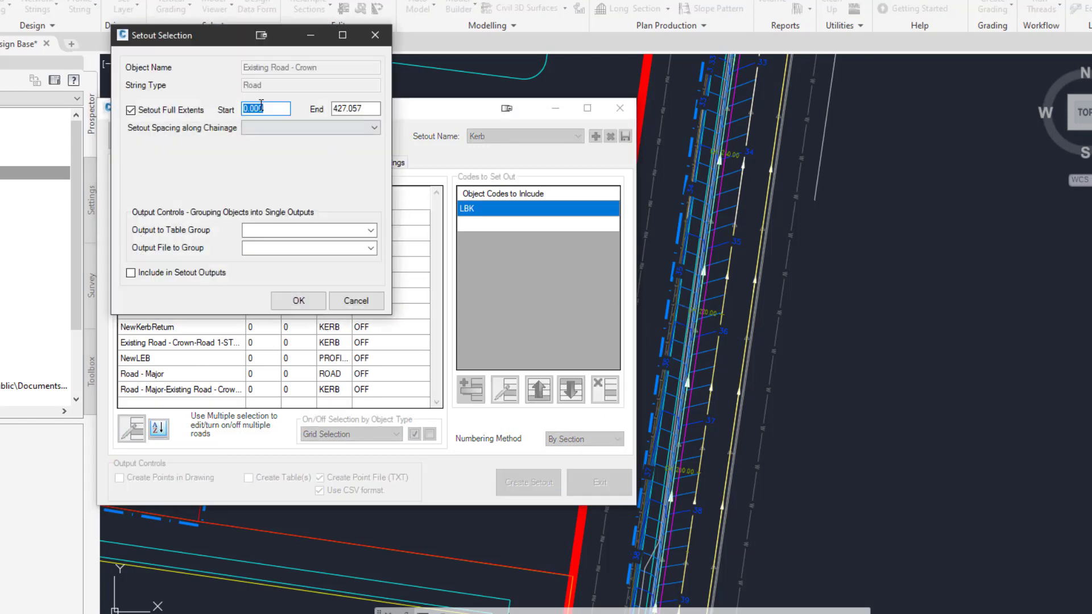
{"action": "left_click", "coordinate": [272, 129]}
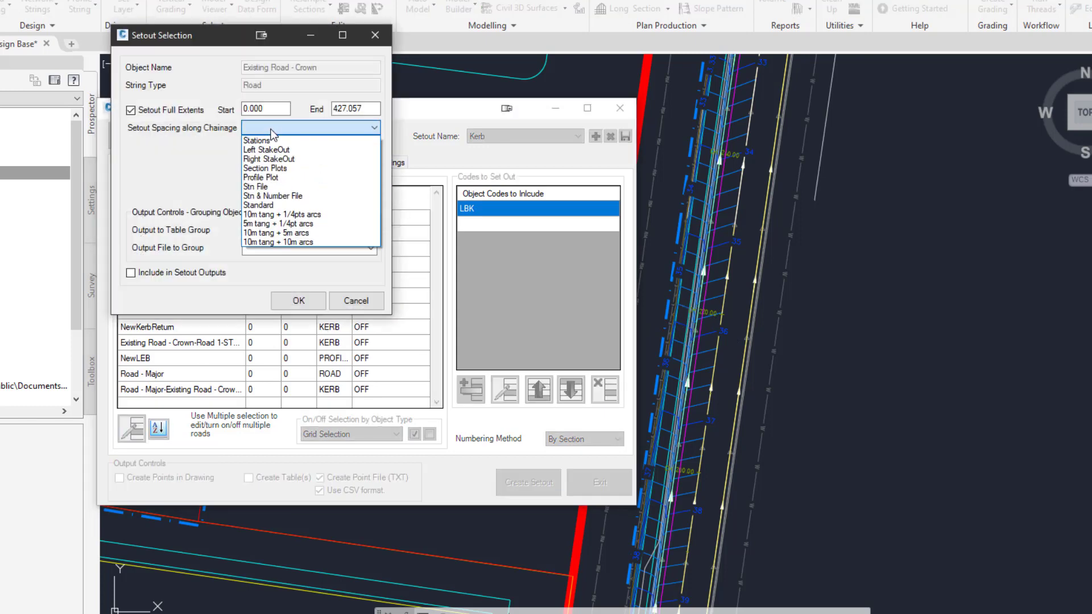
{"action": "left_click", "coordinate": [281, 216]}
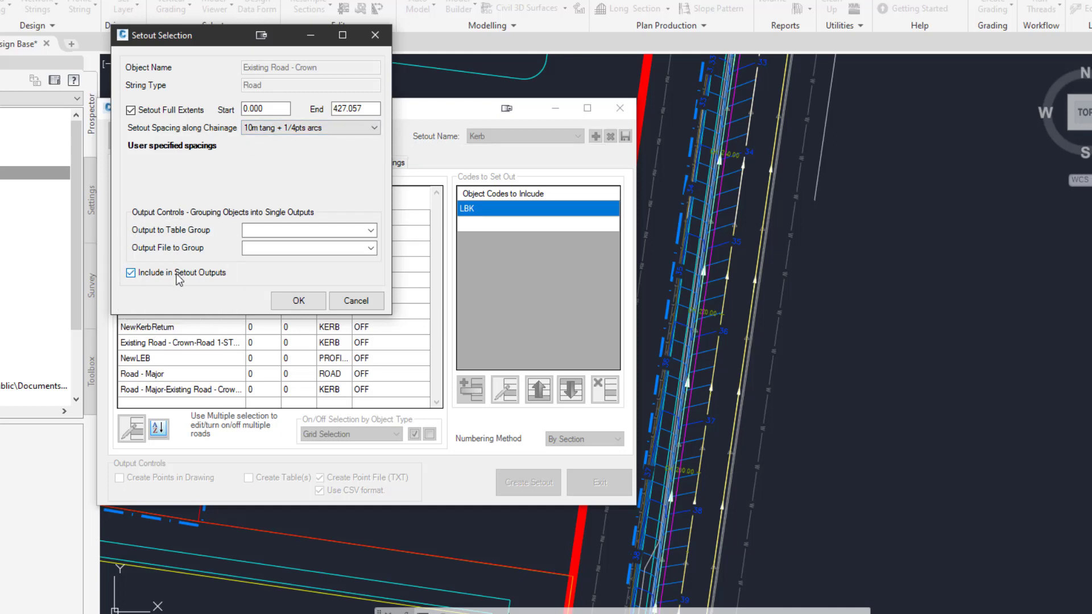
{"action": "left_click", "coordinate": [294, 301]}
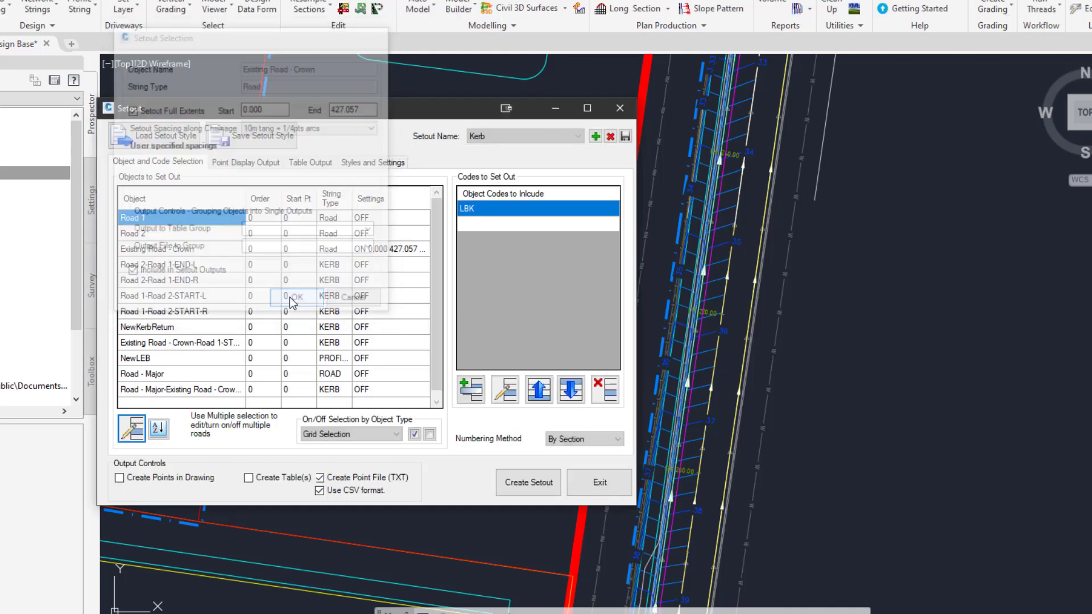
{"action": "left_click", "coordinate": [186, 253]}
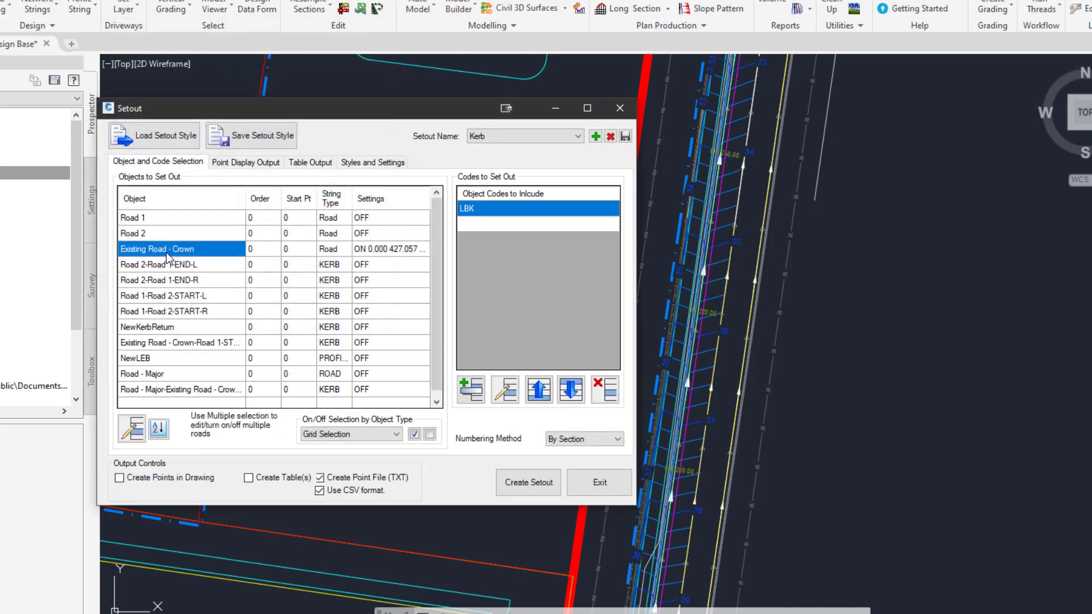
Create the Kerb setout, allow it to overwrite the existing COGO points, and close the Setout tool
{"action": "left_click", "coordinate": [472, 206]}
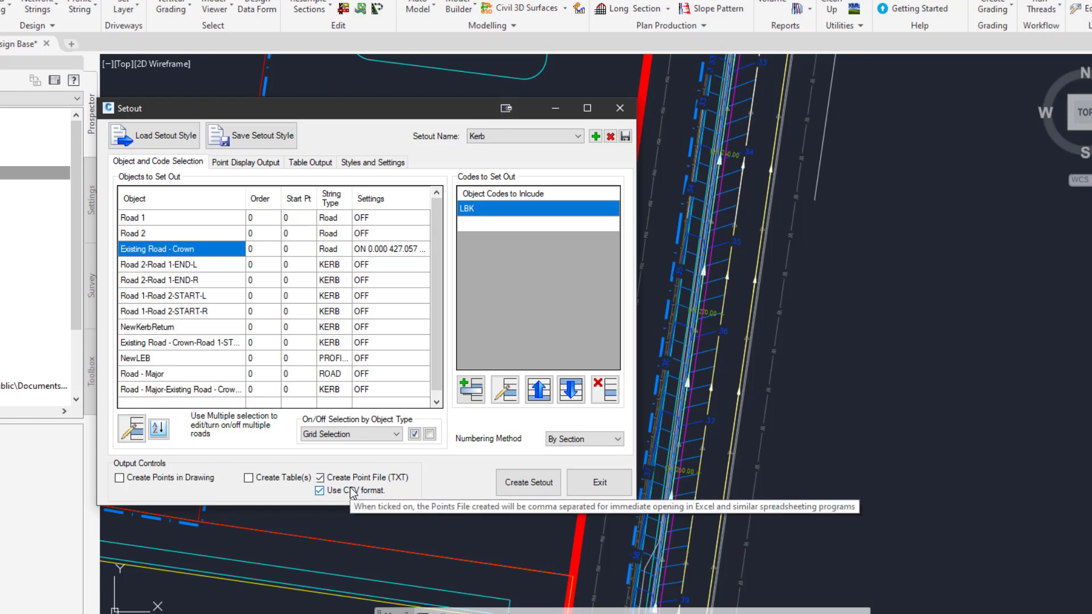
{"action": "left_click", "coordinate": [297, 162]}
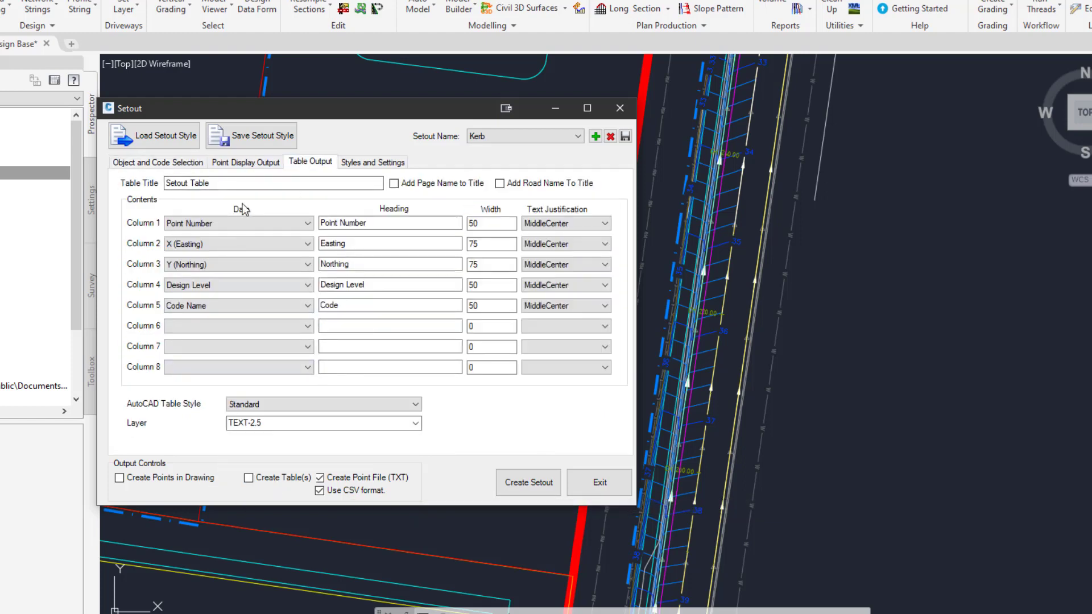
{"action": "left_click", "coordinate": [246, 162]}
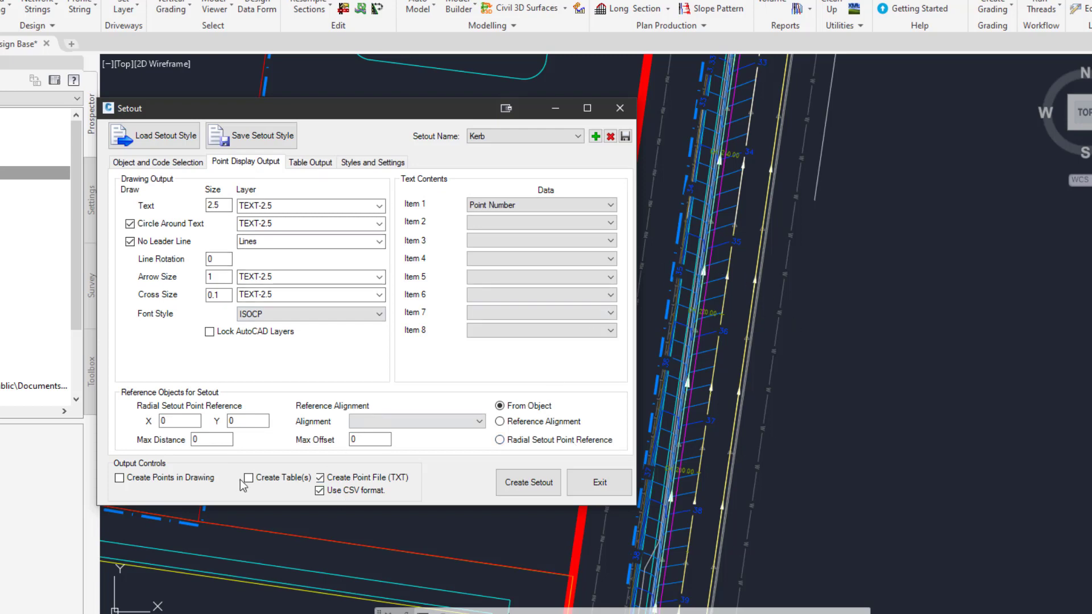
{"action": "left_click", "coordinate": [128, 165]}
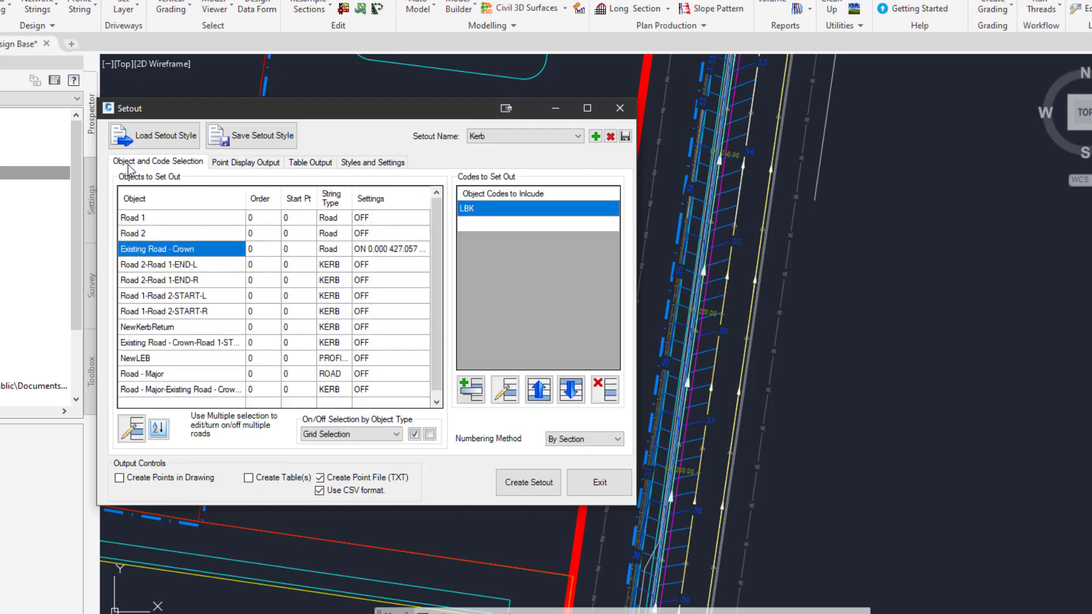
{"action": "left_click", "coordinate": [519, 485]}
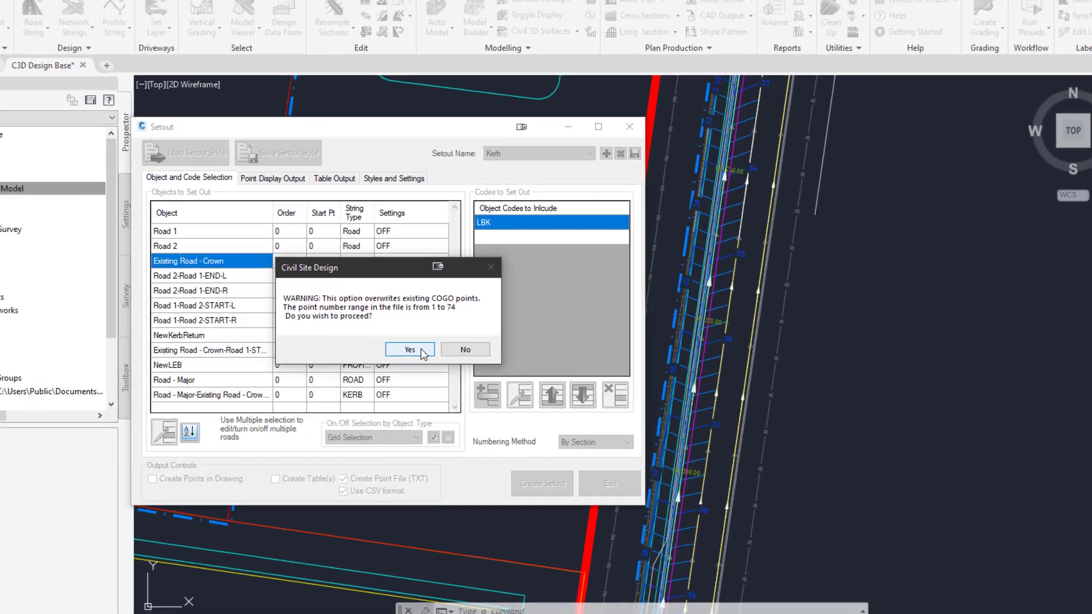
{"action": "left_click", "coordinate": [390, 342]}
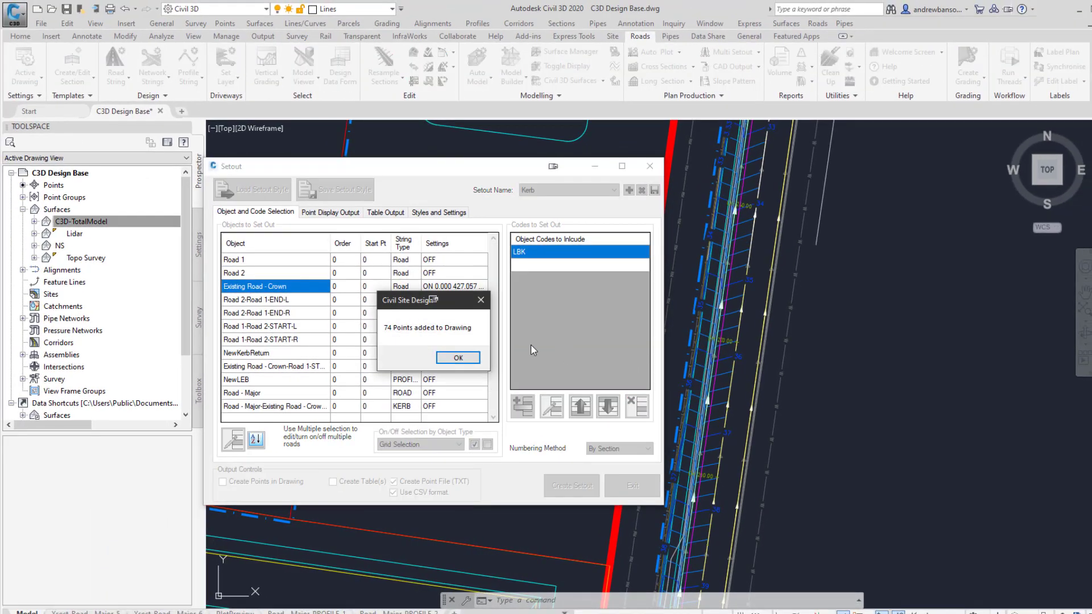
{"action": "key", "text": "Return"}
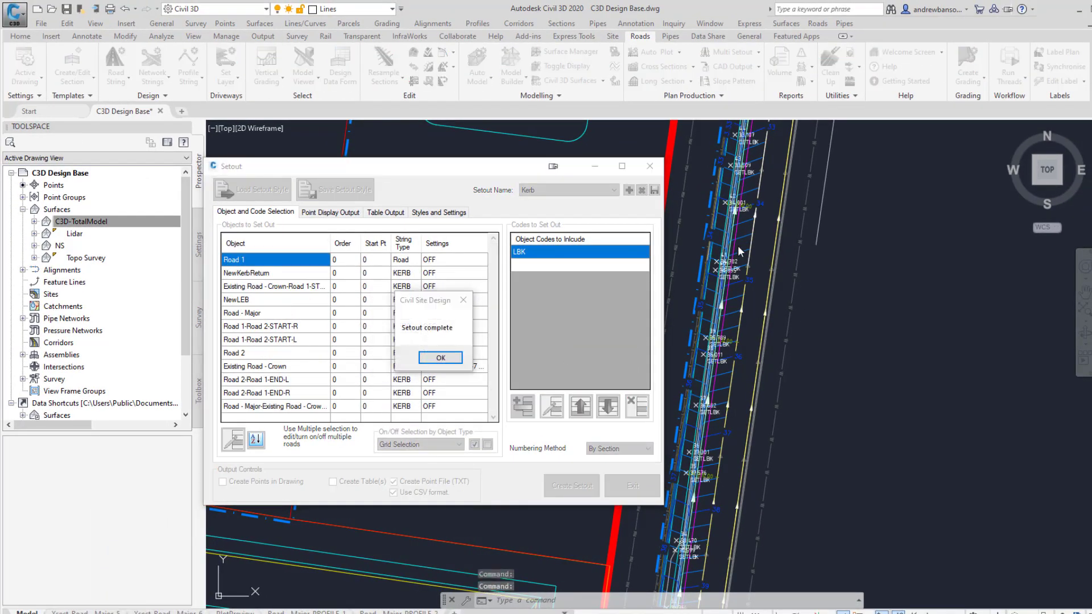
{"action": "key", "text": "Return"}
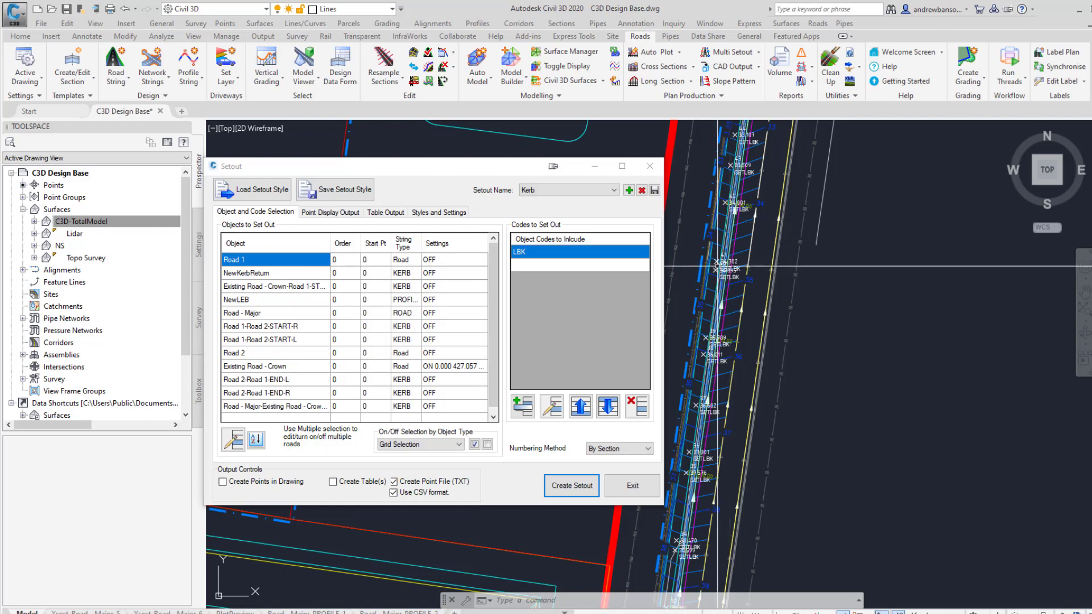
{"action": "scroll", "coordinate": [716, 263], "scroll_direction": "up", "scroll_amount": 5}
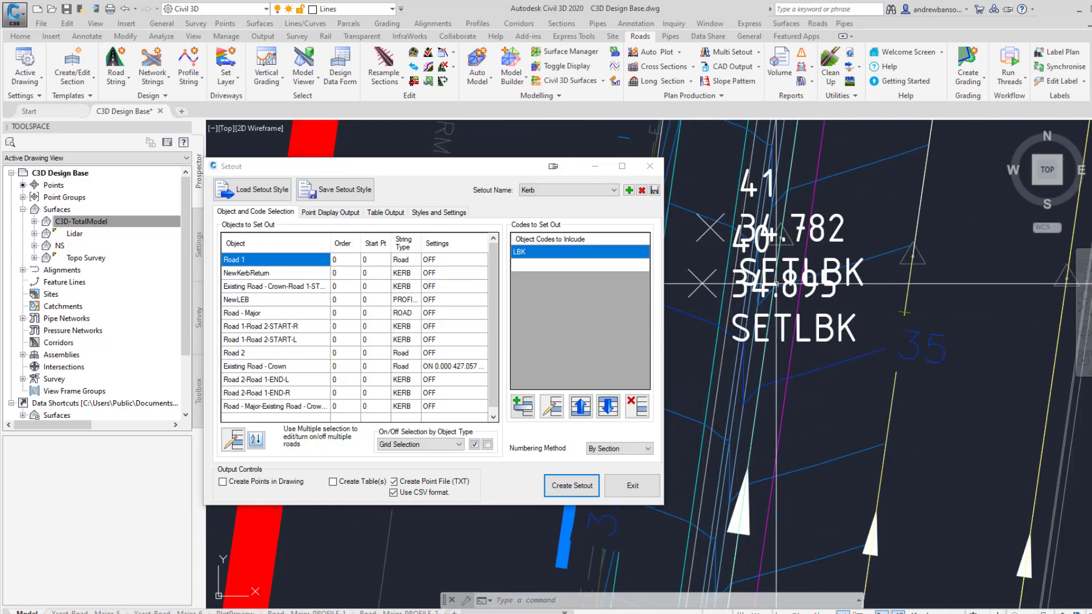
{"action": "scroll", "coordinate": [723, 277], "scroll_direction": "down", "scroll_amount": 5}
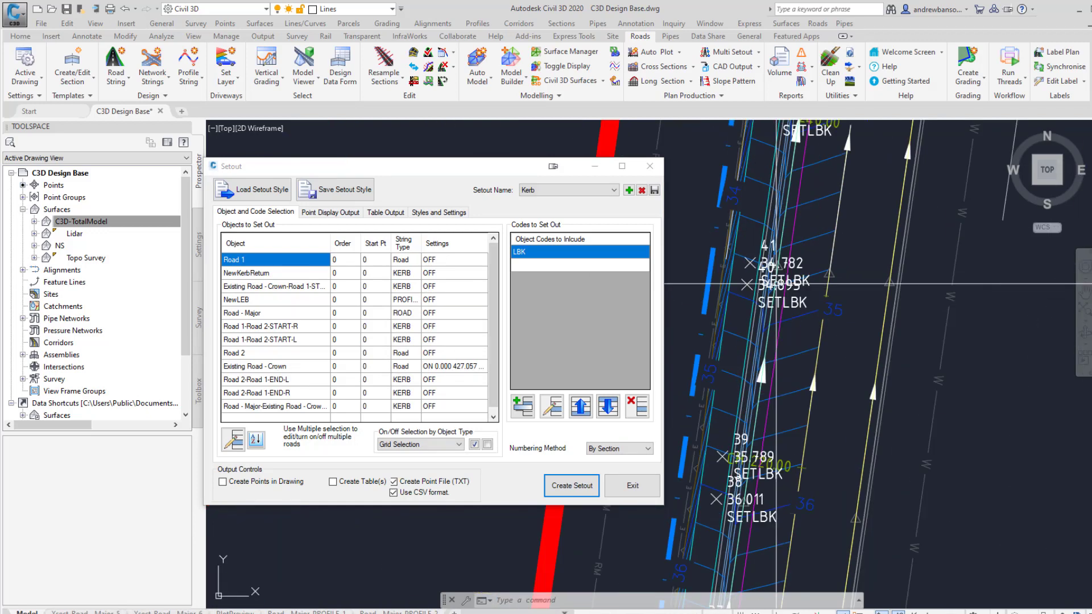
{"action": "left_click", "coordinate": [644, 489]}
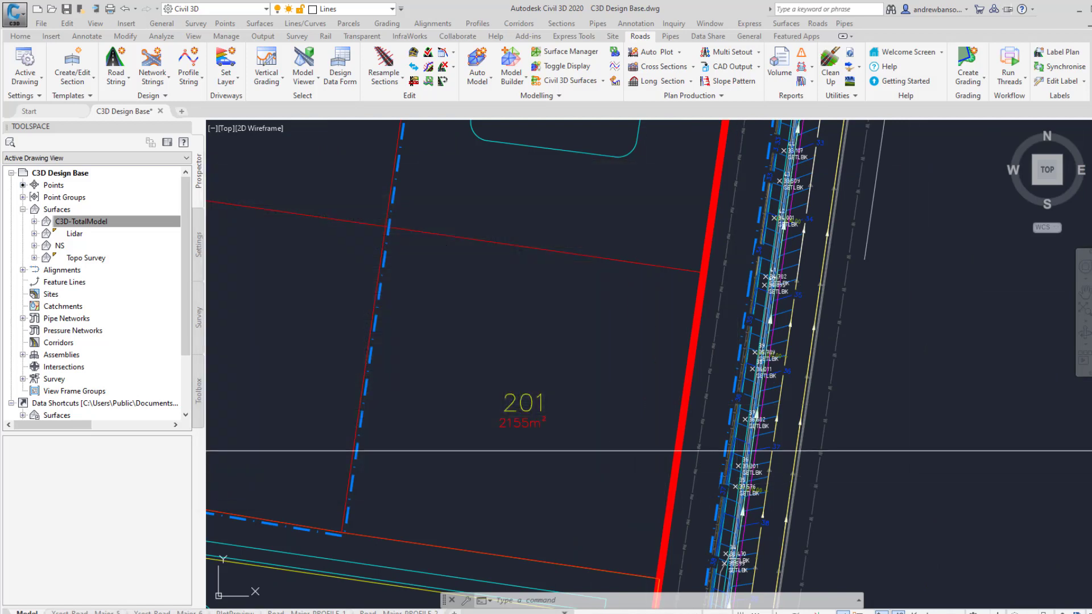
Create a new point group in the drawing and name it Setout
{"action": "middle_click_drag", "start_coordinate": [745, 231], "coordinate": [529, 311]}
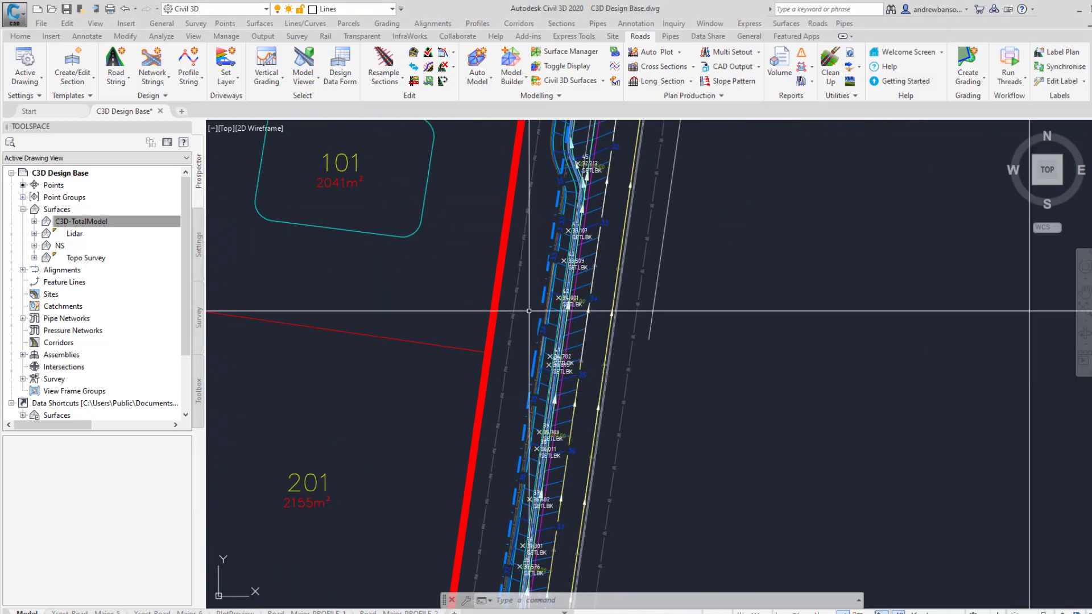
{"action": "scroll", "coordinate": [529, 311], "scroll_direction": "down", "scroll_amount": 2}
{"action": "scroll", "coordinate": [320, 235], "scroll_direction": "up", "scroll_amount": 5}
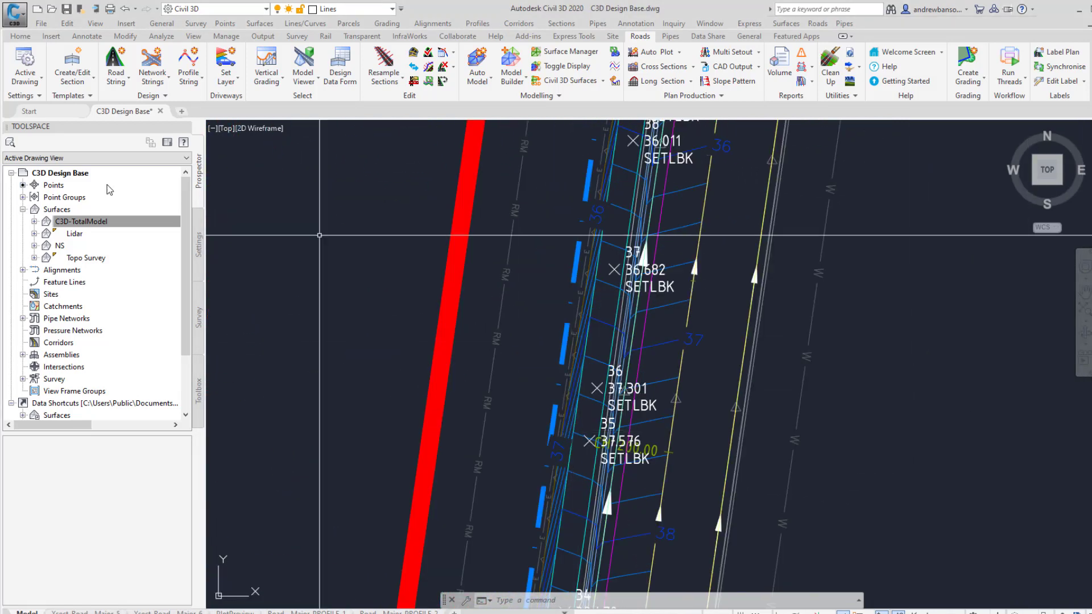
{"action": "left_click", "coordinate": [24, 198]}
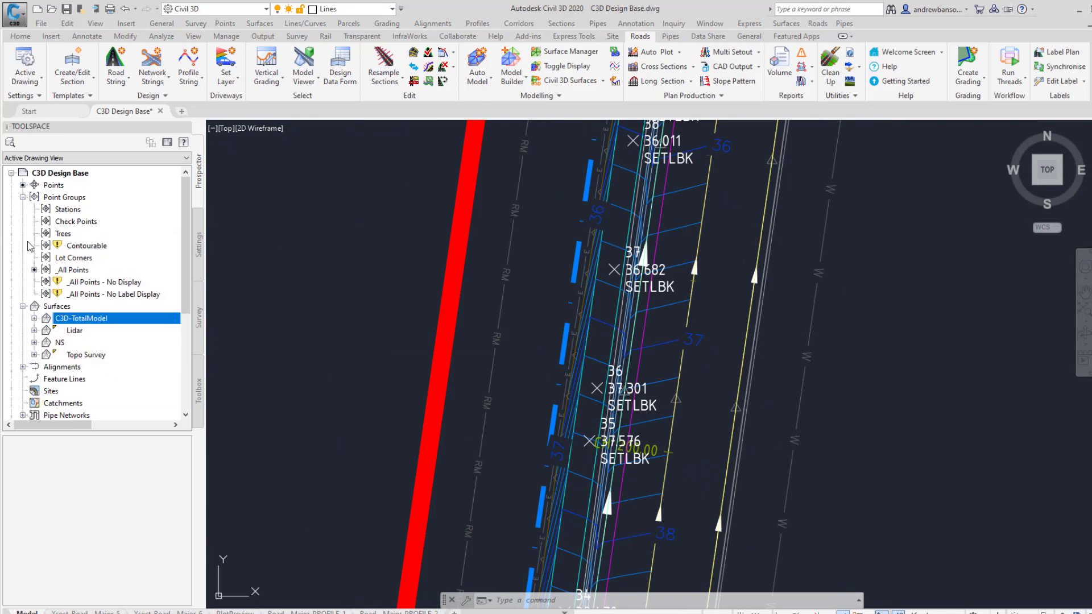
{"action": "right_click", "coordinate": [83, 199]}
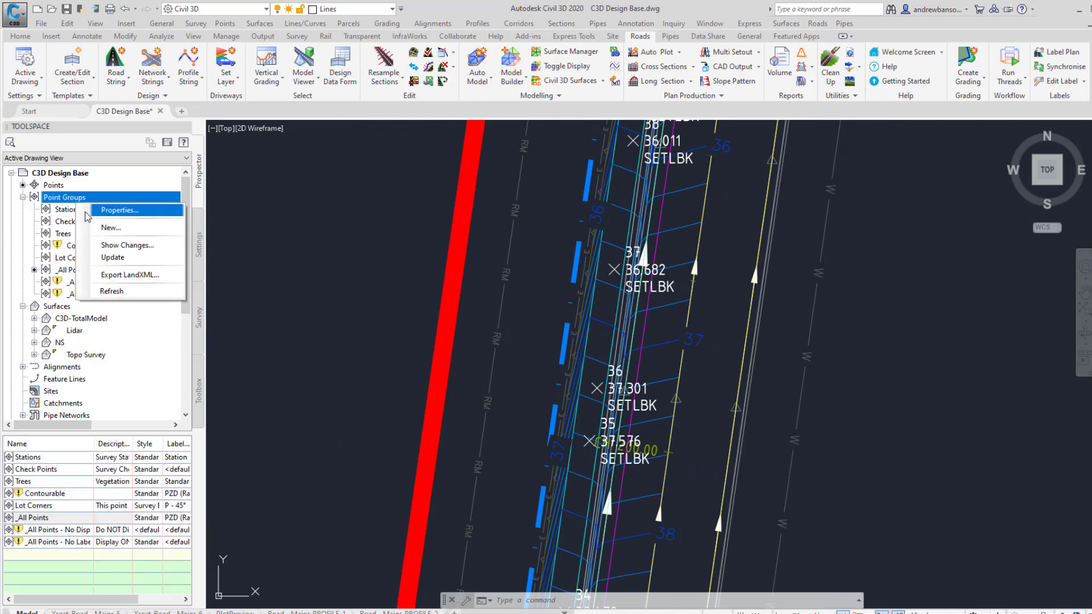
{"action": "left_click", "coordinate": [106, 228]}
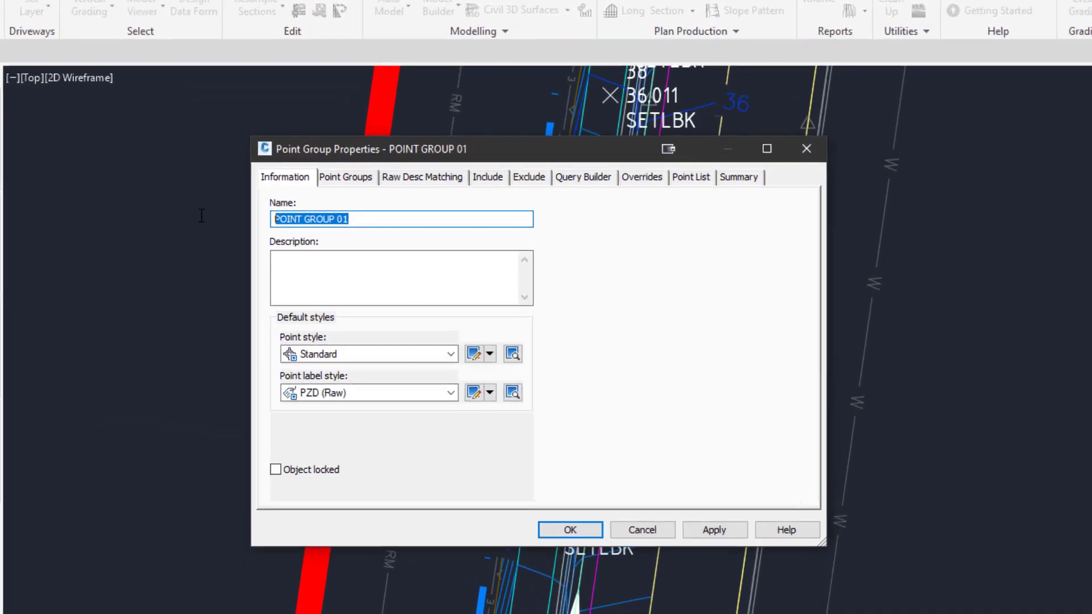
{"action": "type", "text": "Set"}
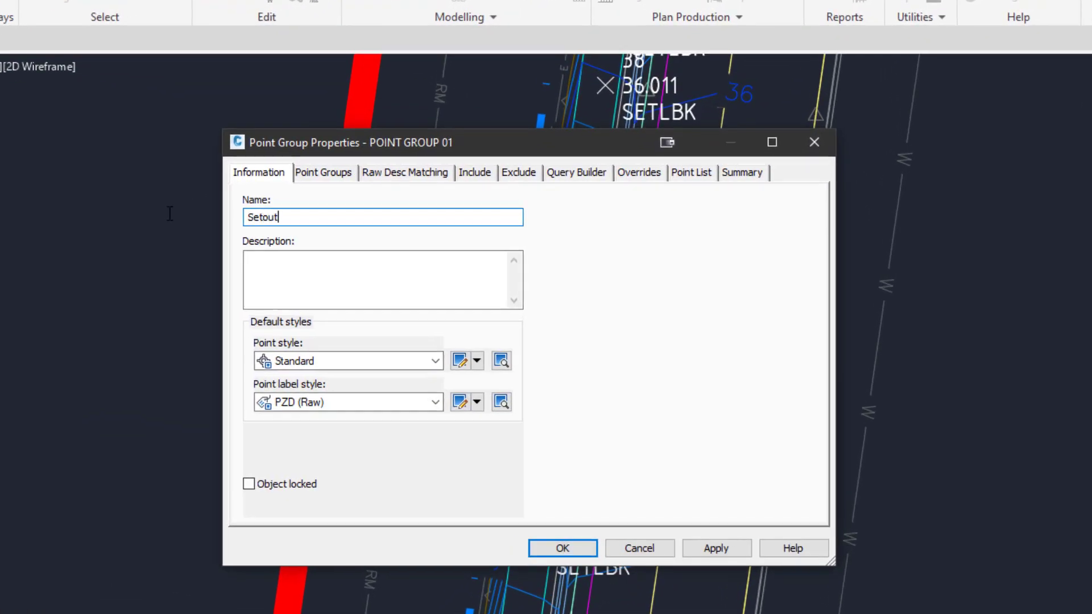
{"action": "type", "text": "out"}
Choose P - 45° as the default point label style of the Setout point group
{"action": "left_click", "coordinate": [295, 360]}
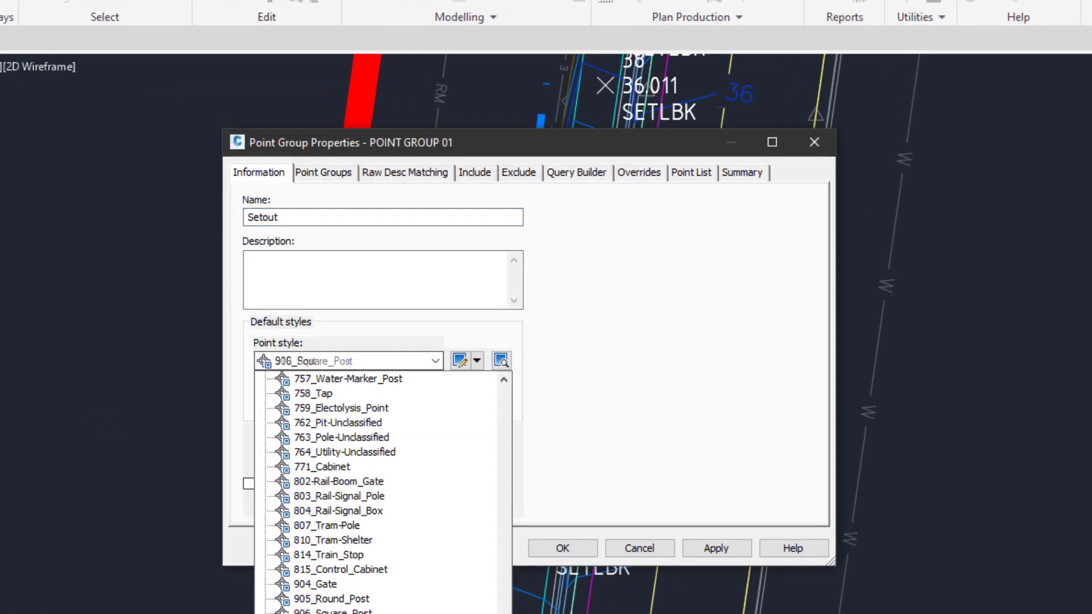
{"action": "left_click_drag", "start_coordinate": [508, 585], "coordinate": [530, 376]}
{"action": "left_click", "coordinate": [529, 376]}
{"action": "left_click", "coordinate": [356, 361]}
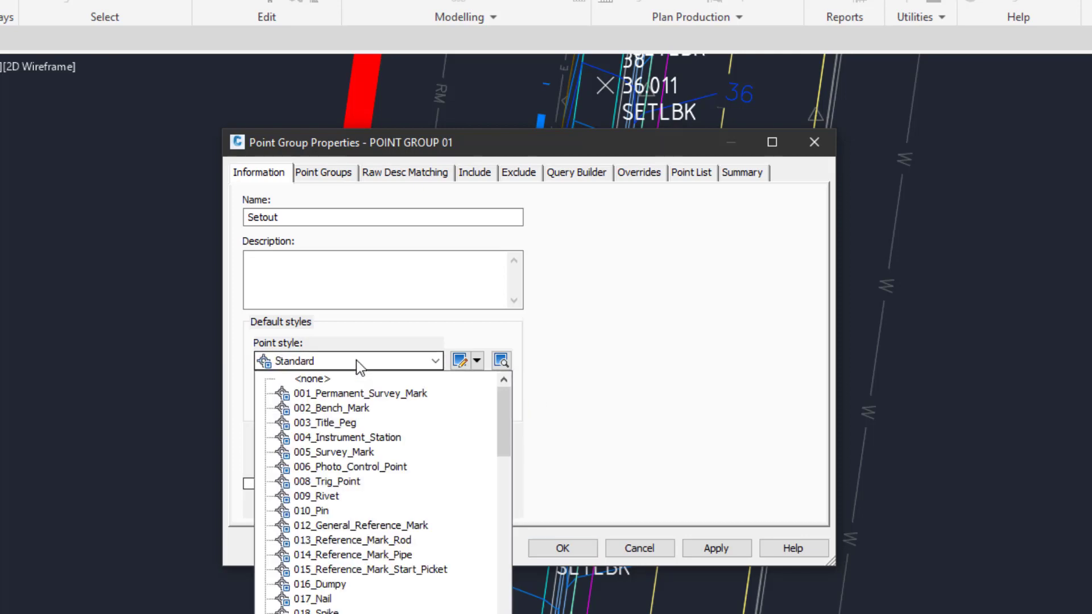
{"action": "left_click", "coordinate": [356, 360]}
{"action": "left_click", "coordinate": [369, 405]}
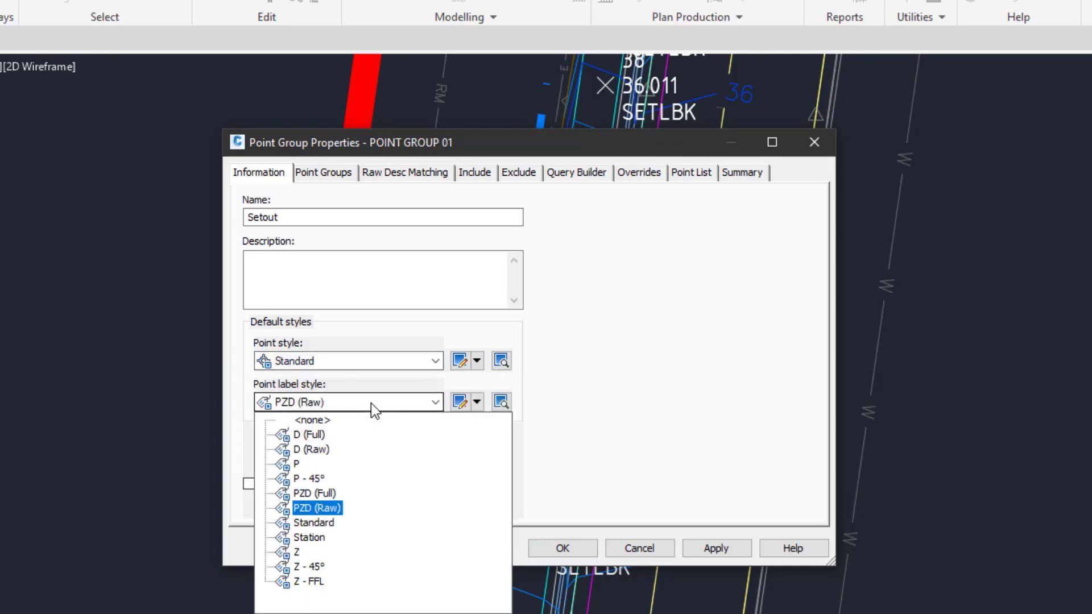
{"action": "left_click", "coordinate": [307, 479]}
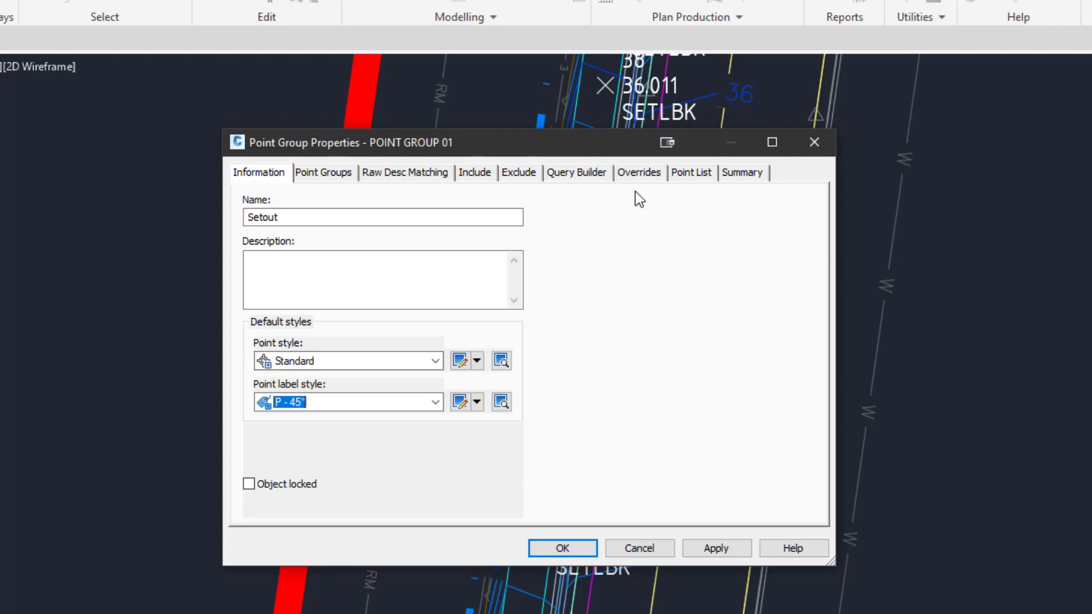
Enable the Style and Point Label Style overrides for the Setout point group
{"action": "left_click", "coordinate": [639, 172]}
{"action": "left_click", "coordinate": [254, 273]}
{"action": "left_click", "coordinate": [254, 258]}
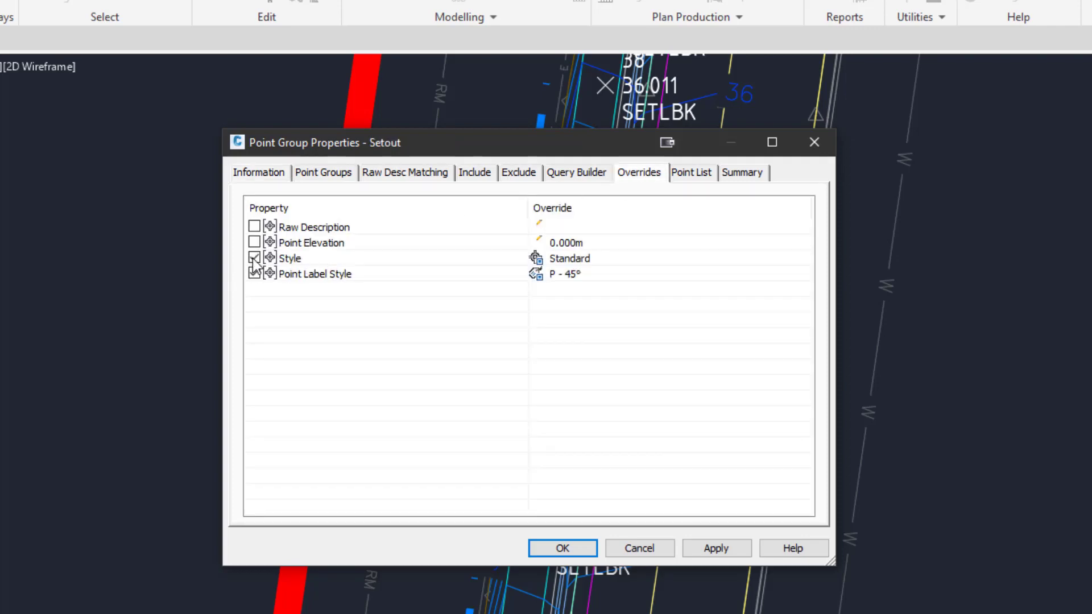
Include points with raw descriptions matching SET*, check the point list, and save and select the Setout point group
{"action": "left_click", "coordinate": [476, 174]}
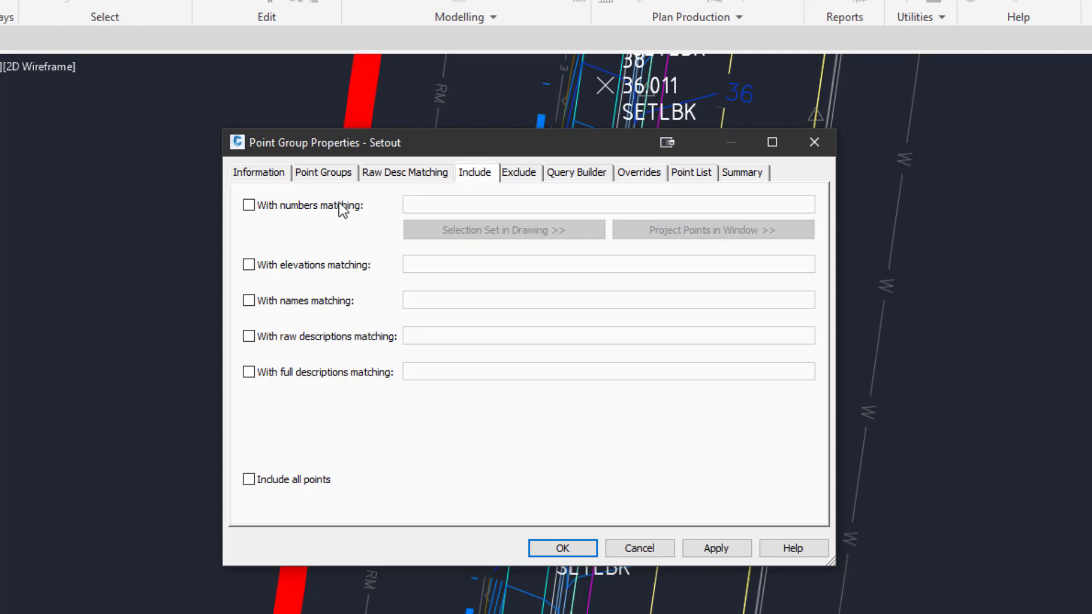
{"action": "left_click", "coordinate": [248, 336]}
{"action": "left_click", "coordinate": [413, 334]}
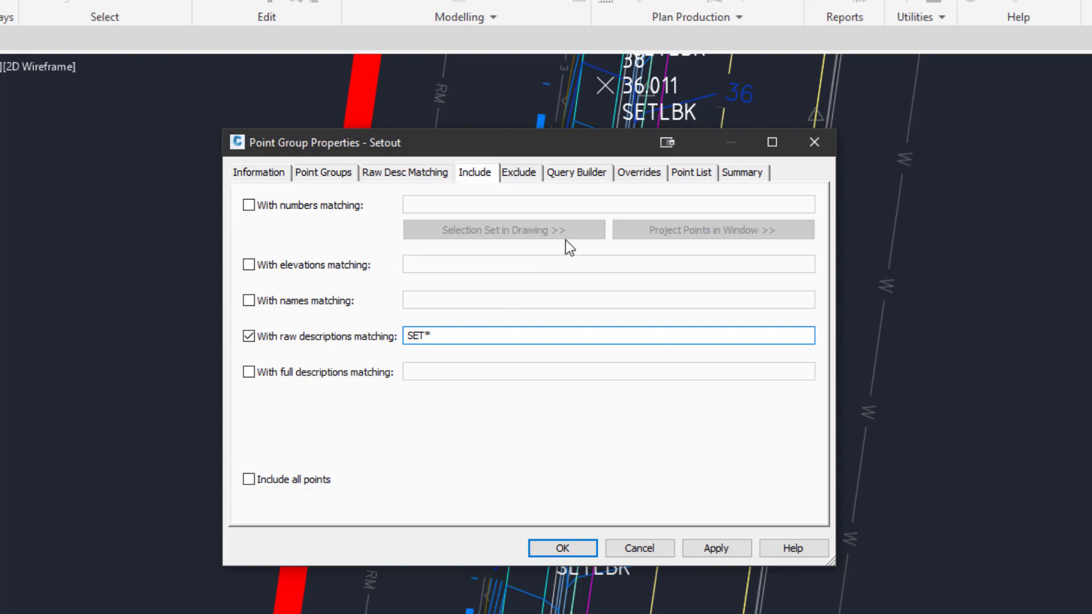
{"action": "left_click", "coordinate": [689, 172]}
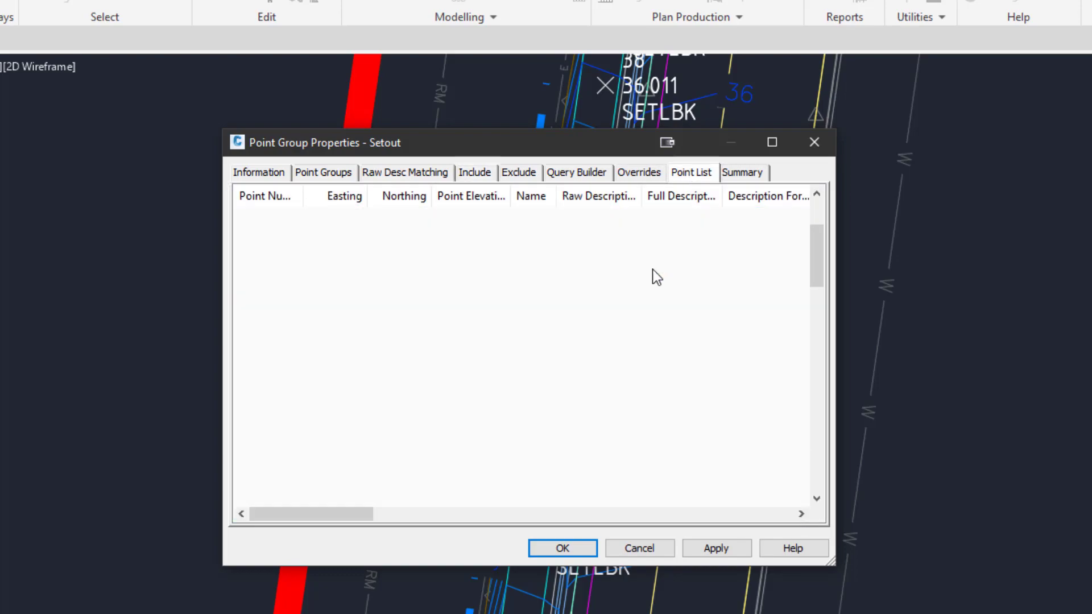
{"action": "scroll", "coordinate": [653, 284], "scroll_direction": "down", "scroll_amount": 9}
{"action": "scroll", "coordinate": [812, 438], "scroll_direction": "up", "scroll_amount": 4}
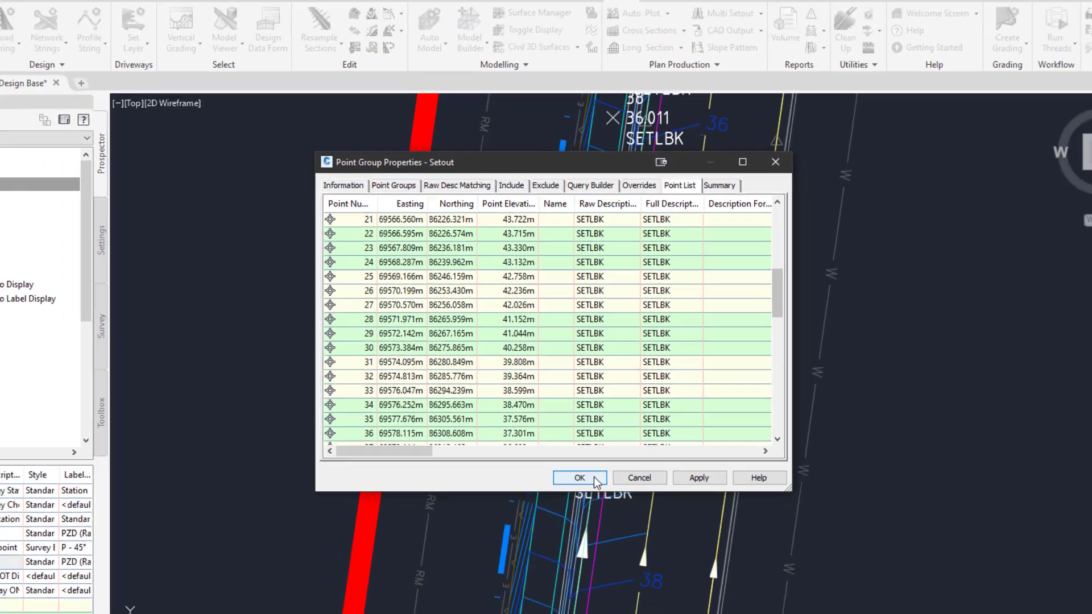
{"action": "left_click", "coordinate": [563, 547]}
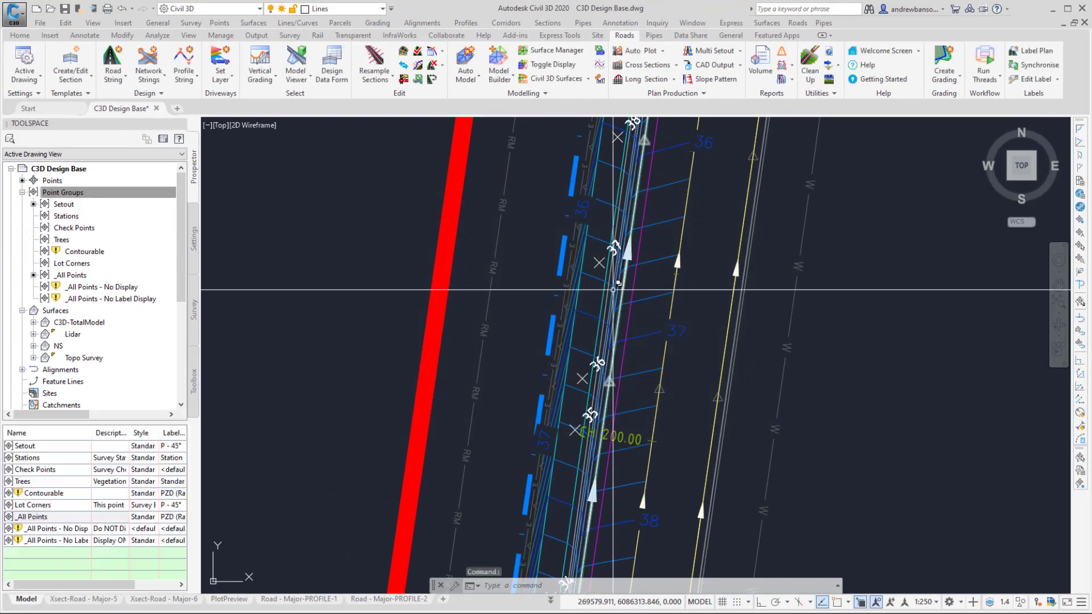
{"action": "left_click", "coordinate": [65, 205]}
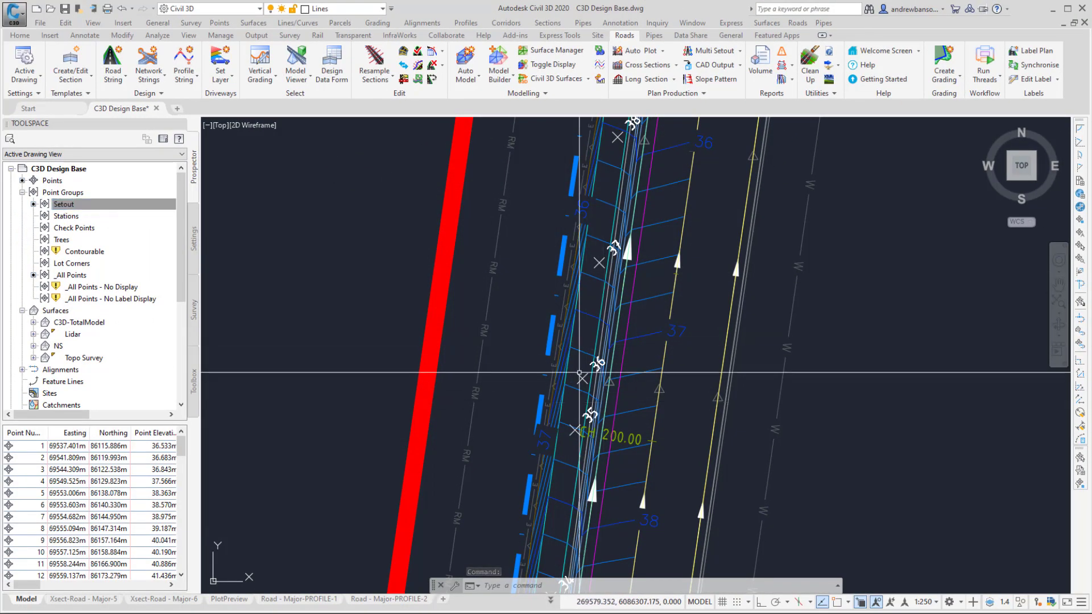
Start a point table and choose the Setout point group as its source
{"action": "scroll", "coordinate": [635, 239], "scroll_direction": "up", "scroll_amount": 5}
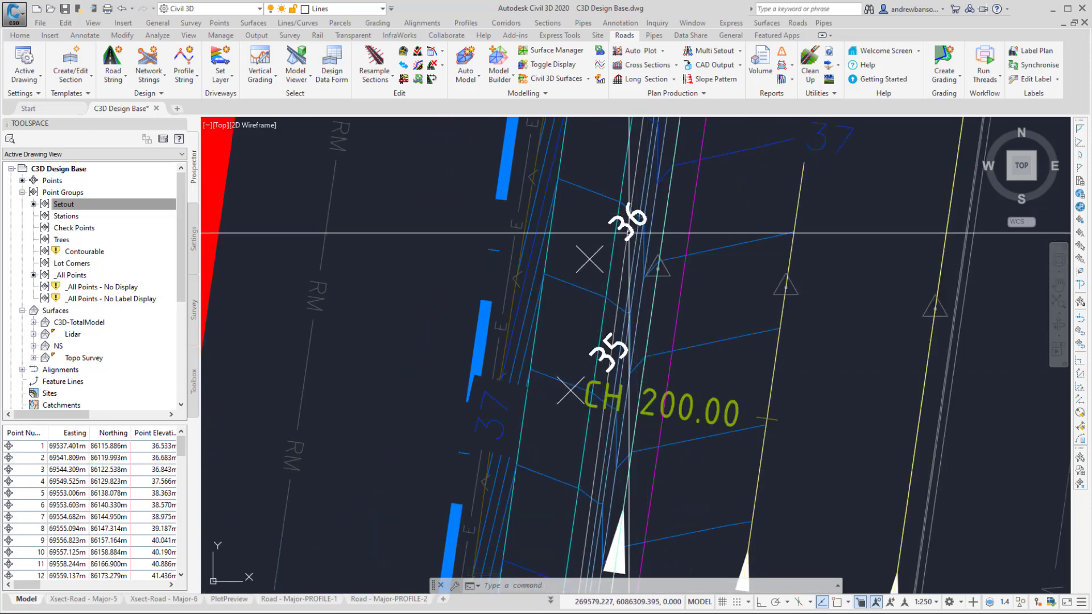
{"action": "scroll", "coordinate": [632, 233], "scroll_direction": "down", "scroll_amount": 7}
{"action": "middle_click_drag", "start_coordinate": [633, 449], "coordinate": [528, 303]}
{"action": "scroll", "coordinate": [528, 303], "scroll_direction": "up", "scroll_amount": 2}
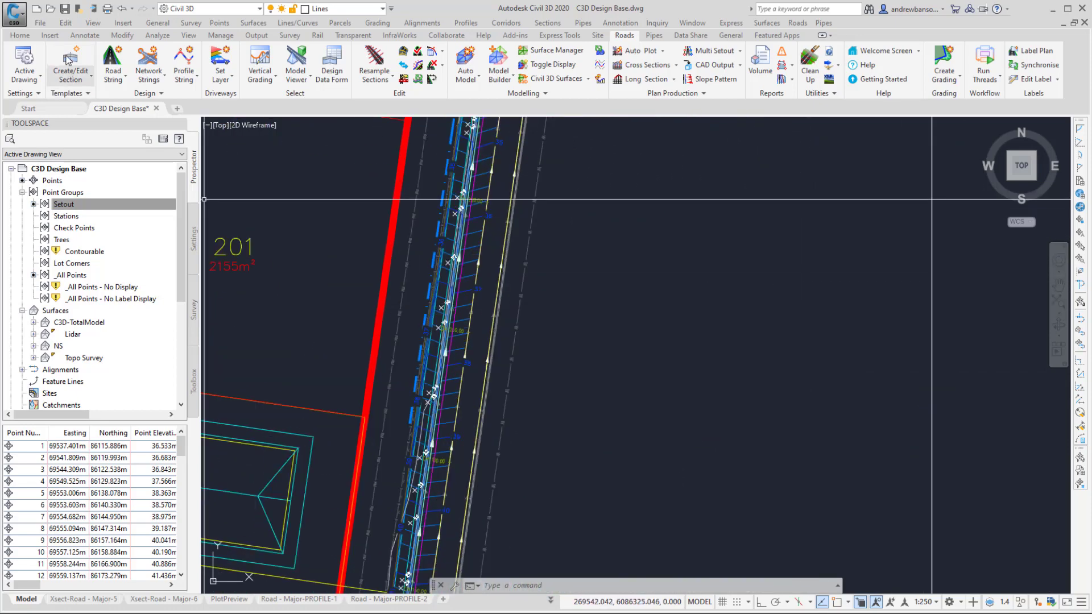
{"action": "left_click", "coordinate": [85, 35]}
{"action": "left_click", "coordinate": [60, 80]}
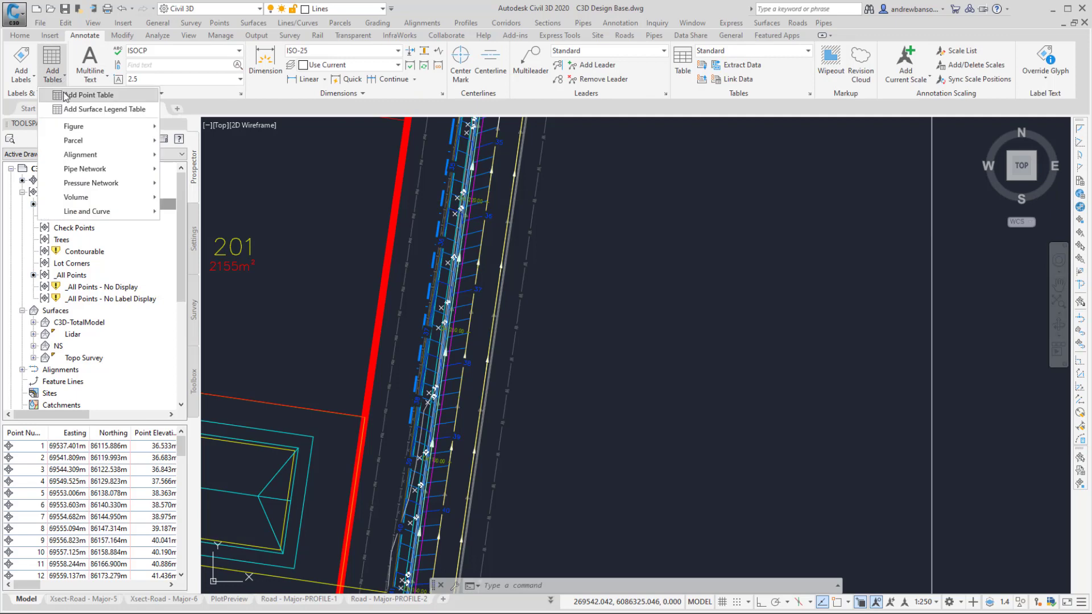
{"action": "left_click", "coordinate": [63, 181]}
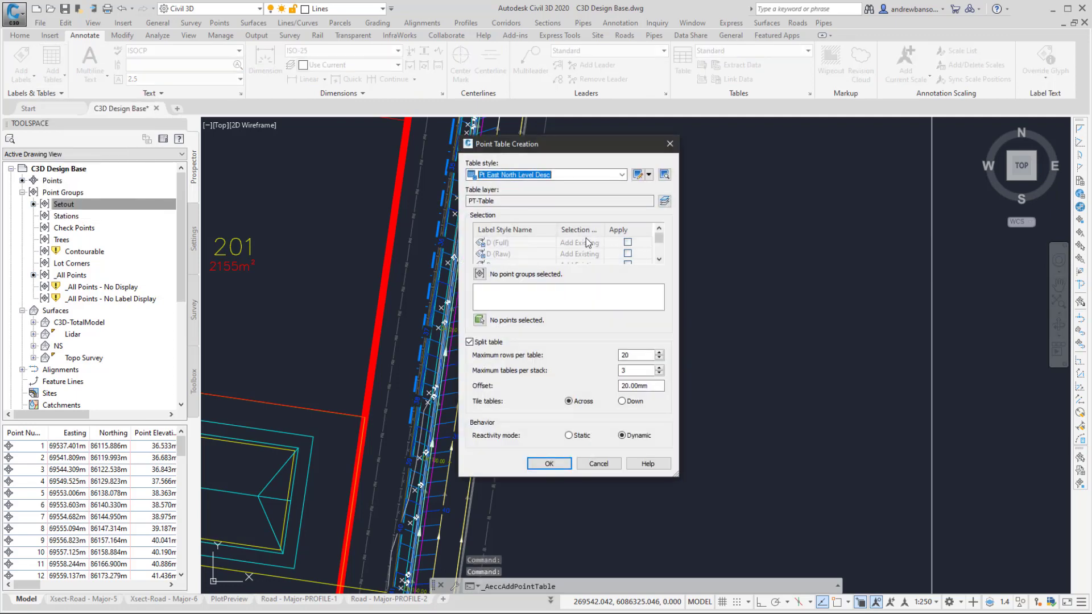
{"action": "left_click", "coordinate": [480, 274]}
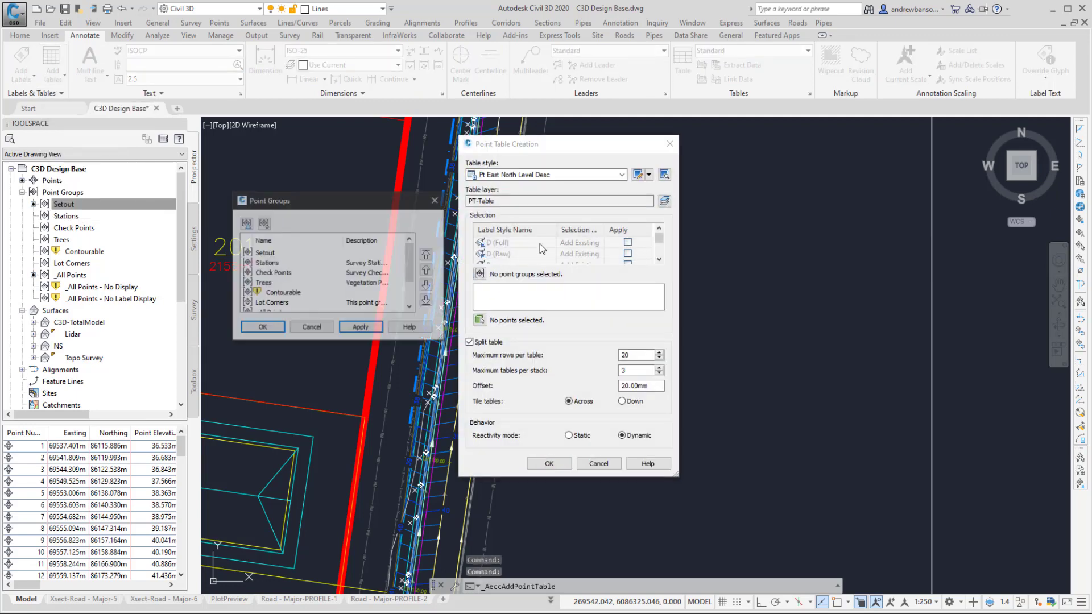
{"action": "left_click", "coordinate": [263, 253]}
{"action": "left_click", "coordinate": [262, 327]}
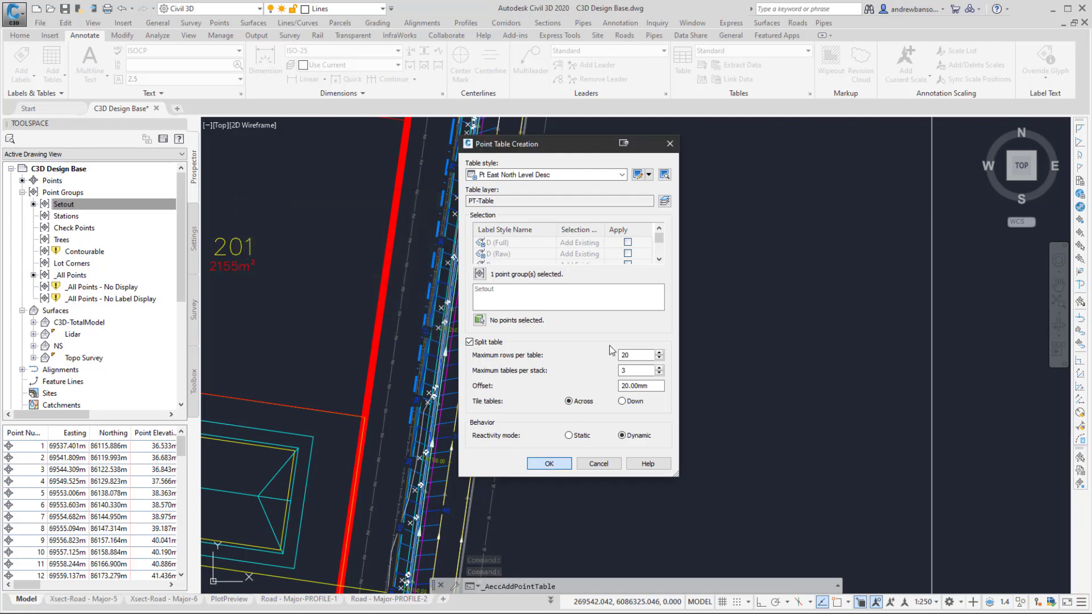
Accept the point table settings, place the split tables in the empty area east of the lots, and inspect them
{"action": "key", "text": "Return"}
{"action": "scroll", "coordinate": [639, 312], "scroll_direction": "down", "scroll_amount": 3}
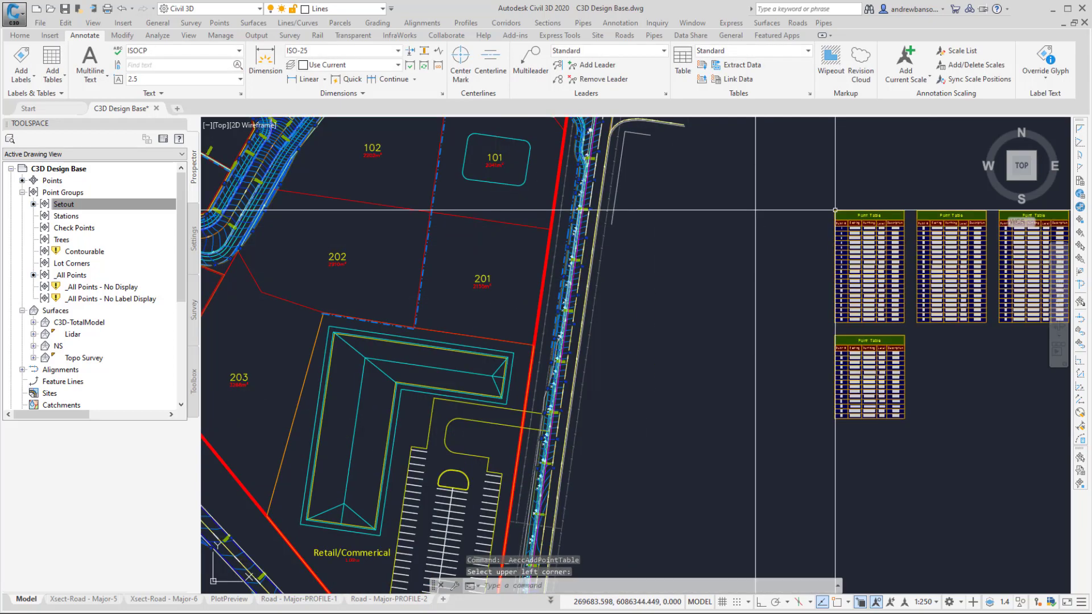
{"action": "left_click", "coordinate": [835, 209]}
{"action": "scroll", "coordinate": [1046, 225], "scroll_direction": "up", "scroll_amount": 4}
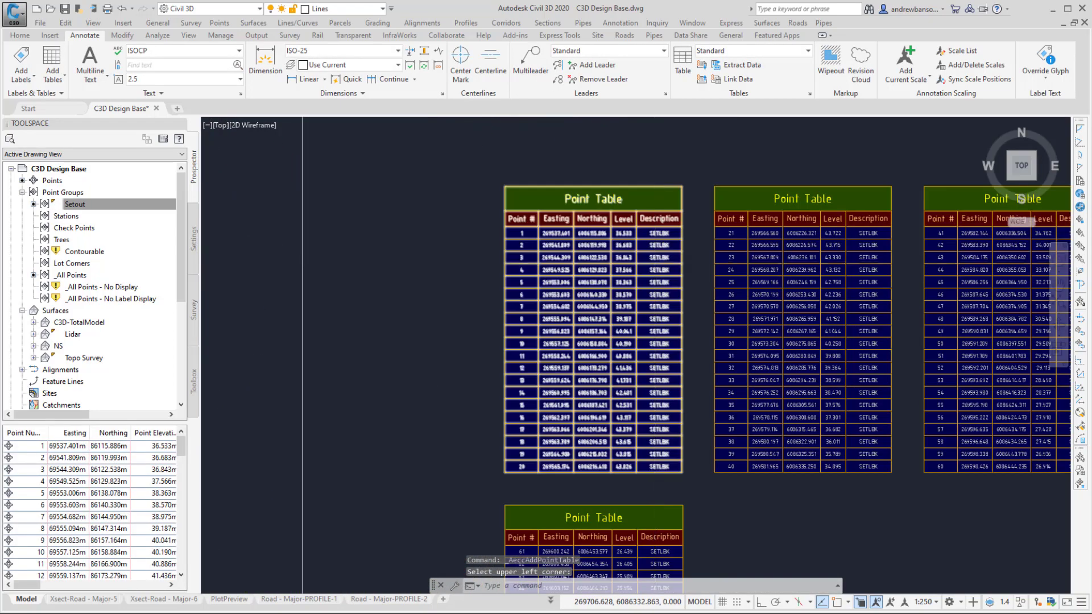
{"action": "scroll", "coordinate": [910, 262], "scroll_direction": "down", "scroll_amount": 6}
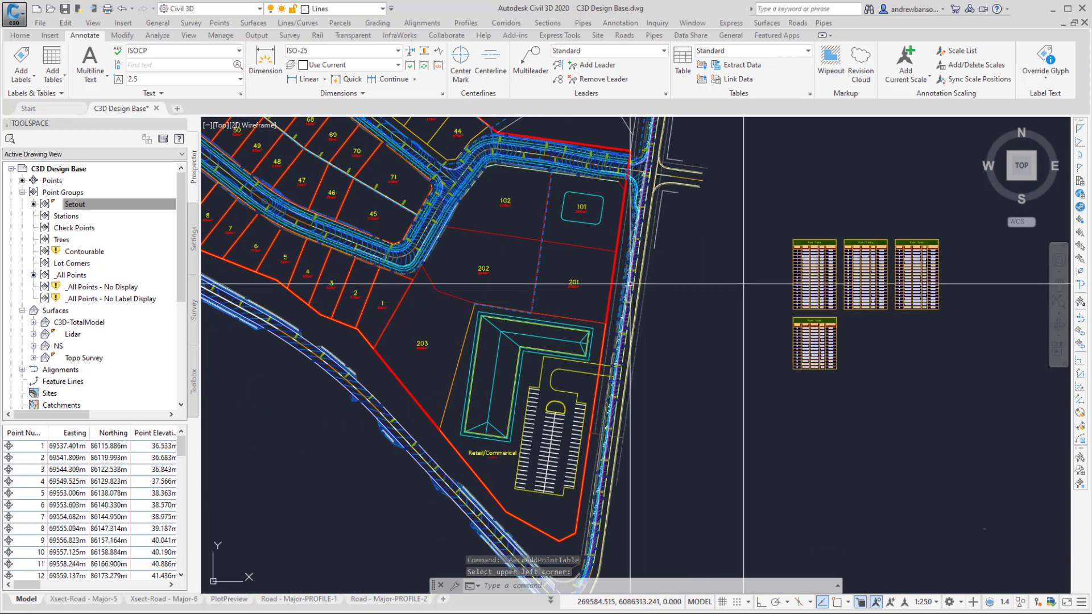
{"action": "scroll", "coordinate": [637, 284], "scroll_direction": "up", "scroll_amount": 10}
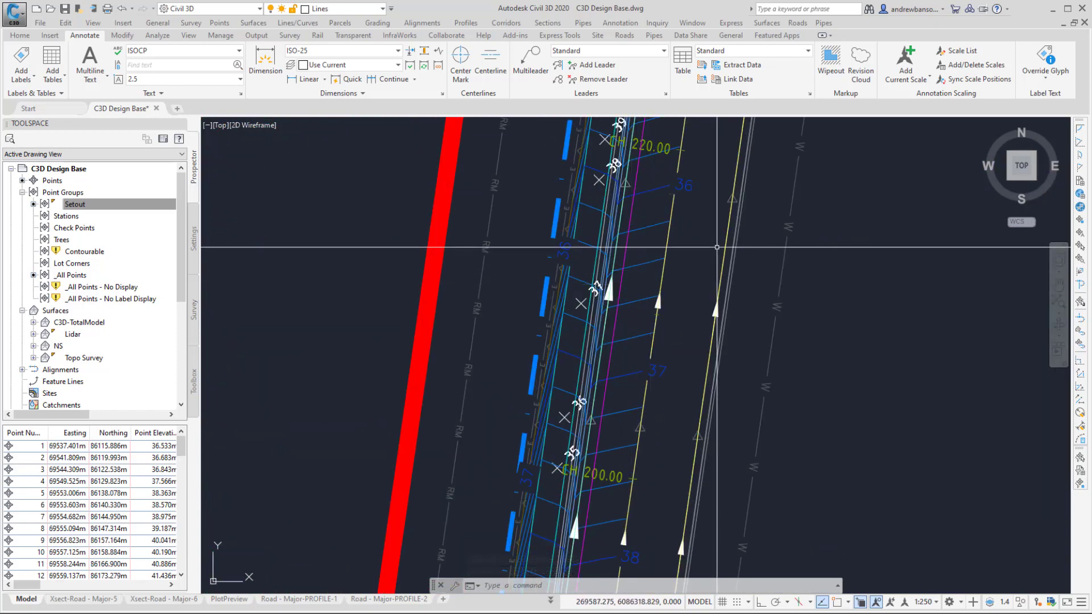
{"action": "scroll", "coordinate": [717, 248], "scroll_direction": "down", "scroll_amount": 6}
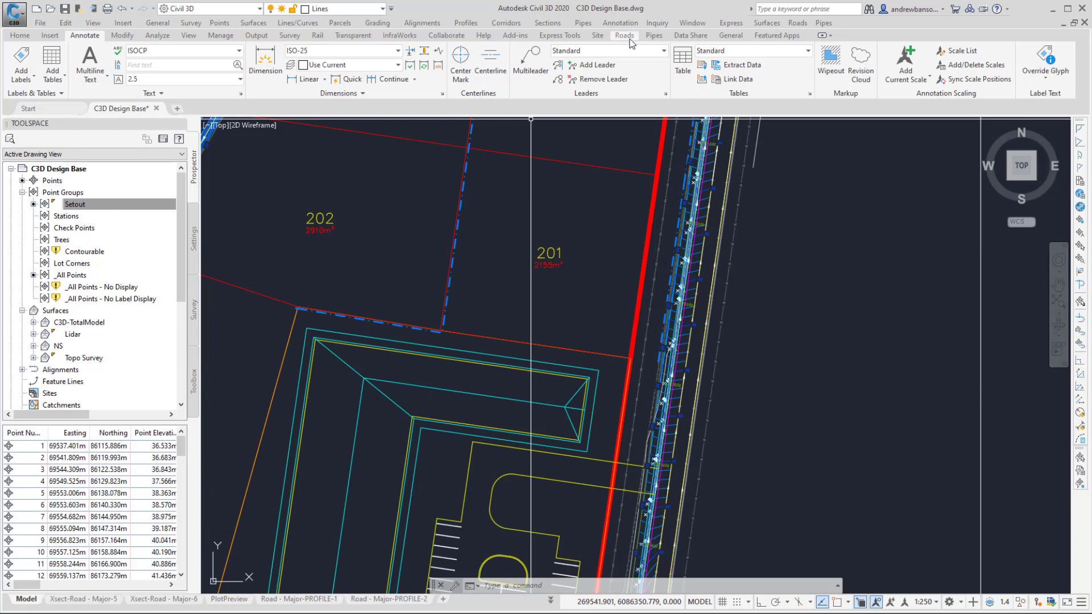
Start the Points by Reference command from the Site tools to create interval points along the Major road
{"action": "left_click", "coordinate": [602, 37]}
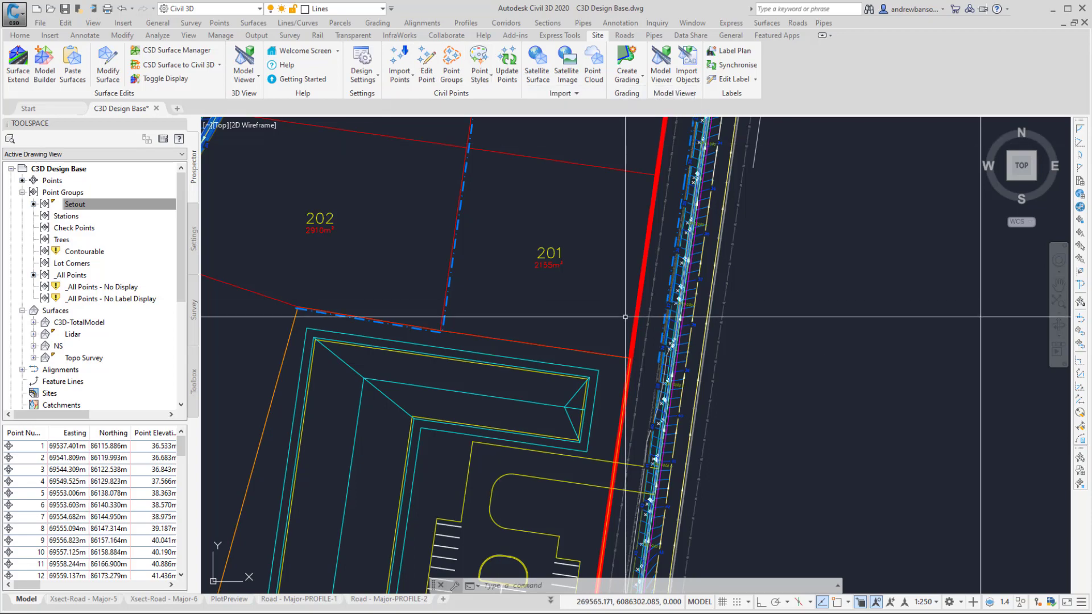
{"action": "scroll", "coordinate": [627, 279], "scroll_direction": "down", "scroll_amount": 6}
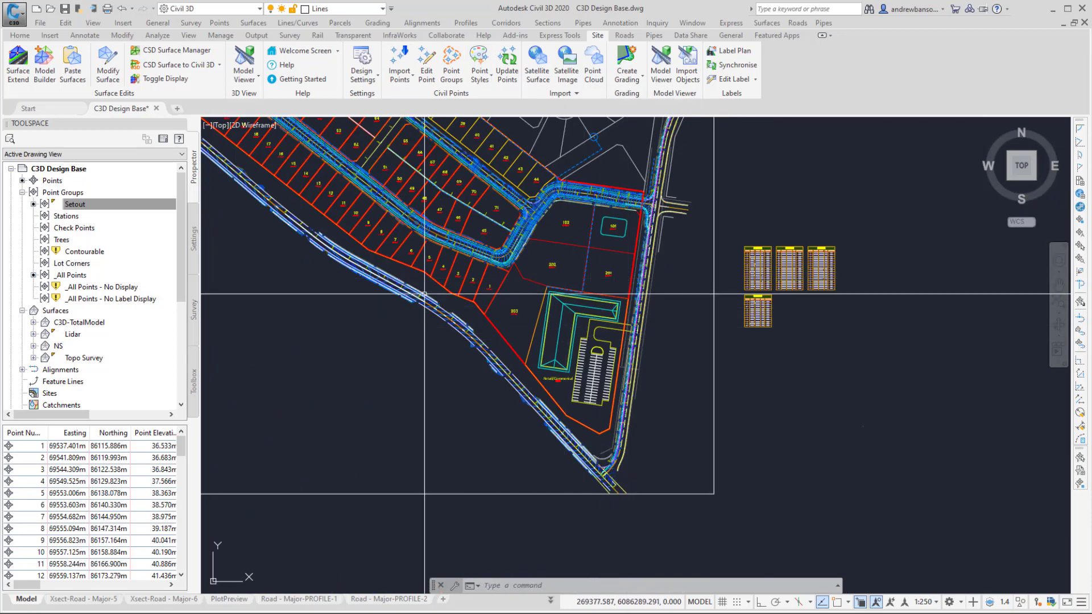
{"action": "scroll", "coordinate": [424, 294], "scroll_direction": "down", "scroll_amount": 2}
{"action": "scroll", "coordinate": [547, 322], "scroll_direction": "up", "scroll_amount": 10}
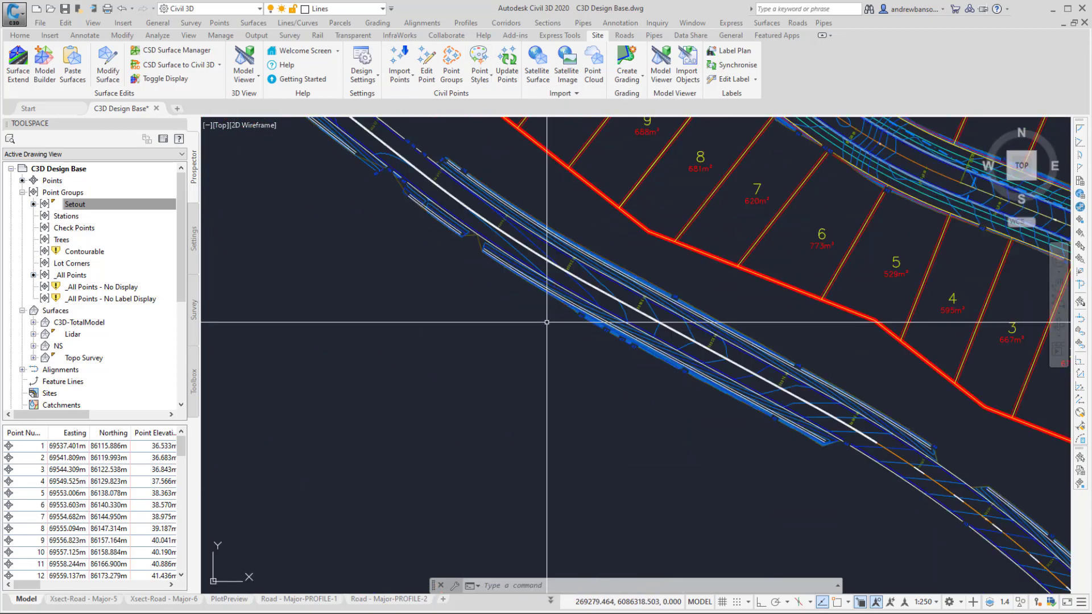
{"action": "scroll", "coordinate": [546, 321], "scroll_direction": "down", "scroll_amount": 4}
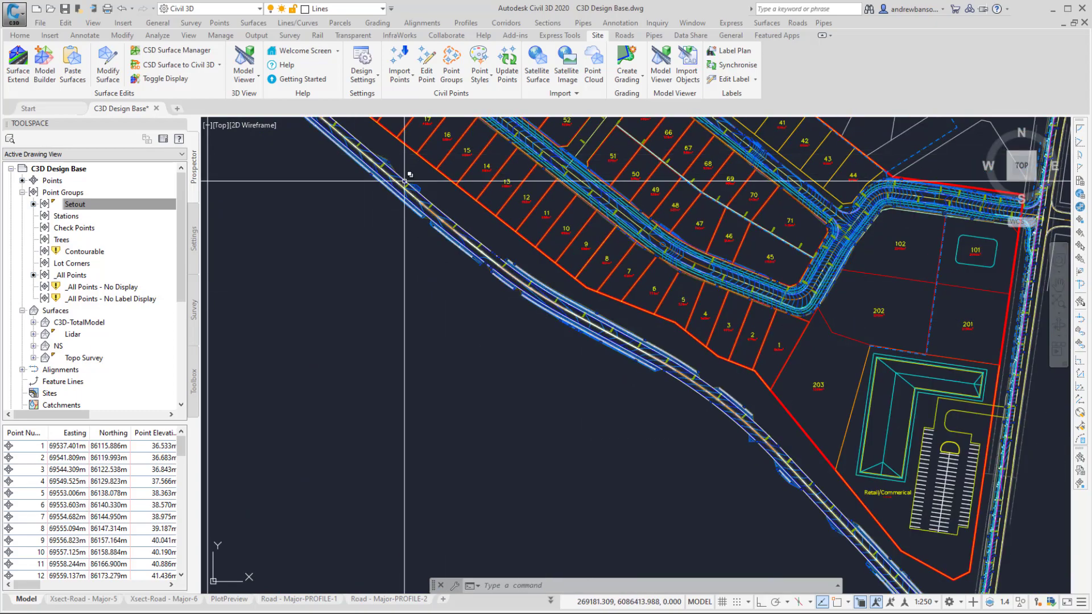
{"action": "middle_click_drag", "start_coordinate": [832, 467], "coordinate": [741, 489]}
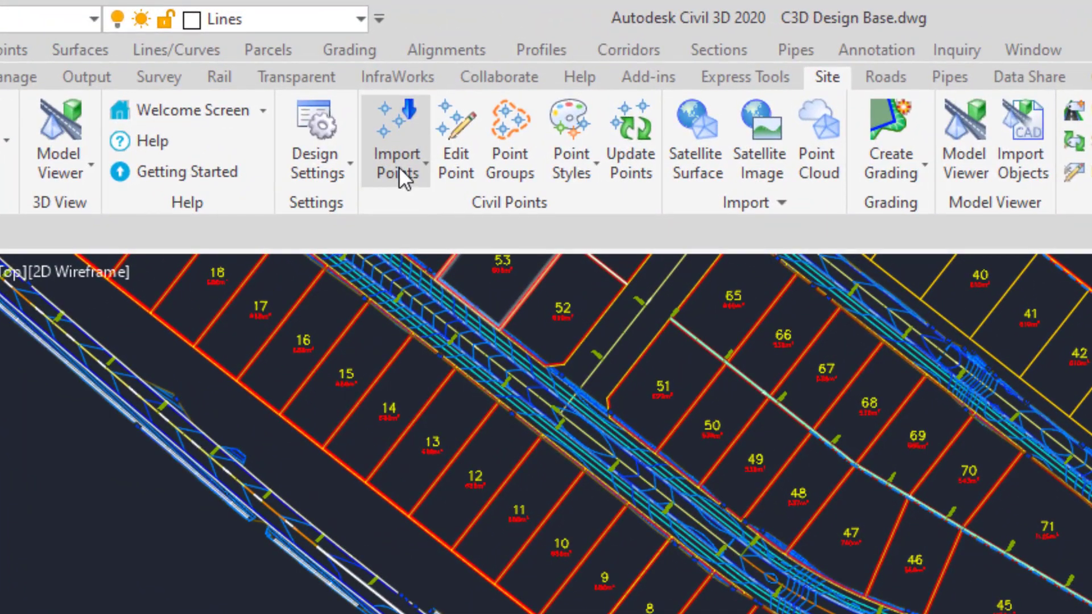
{"action": "left_click", "coordinate": [399, 169]}
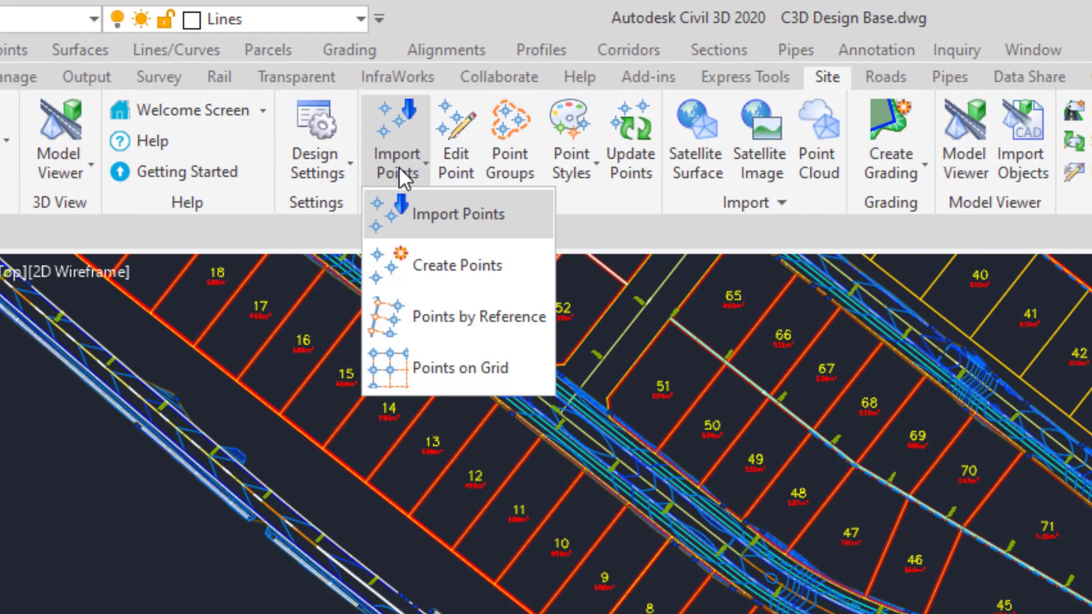
{"action": "left_click", "coordinate": [439, 316]}
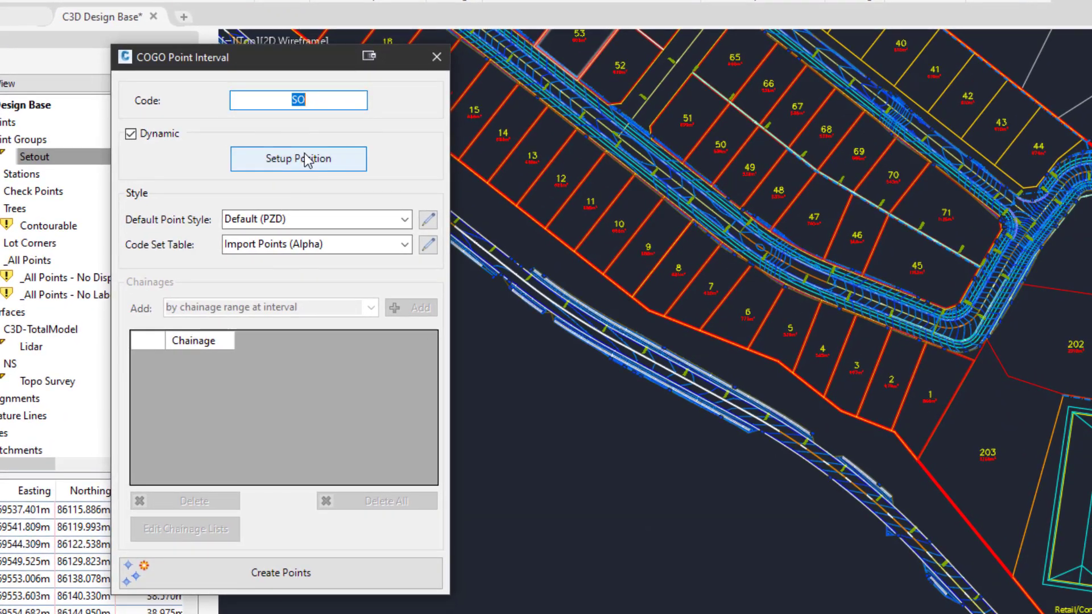
Set the horizontal position to Reference string (code), using string Road - Major, code LEB and an added offset of -2
{"action": "left_click", "coordinate": [307, 160]}
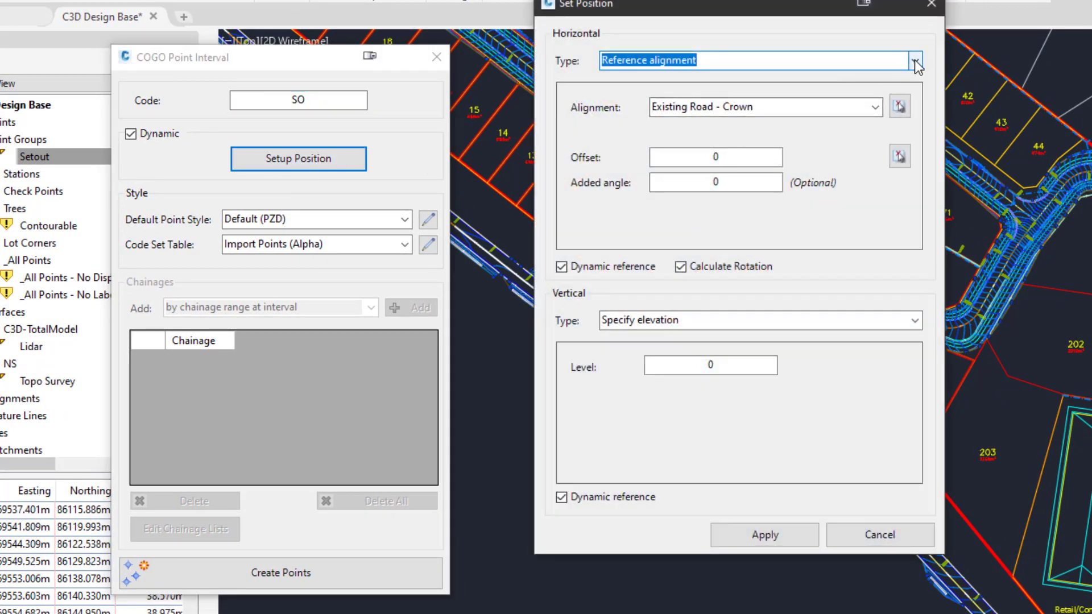
{"action": "left_click", "coordinate": [916, 63]}
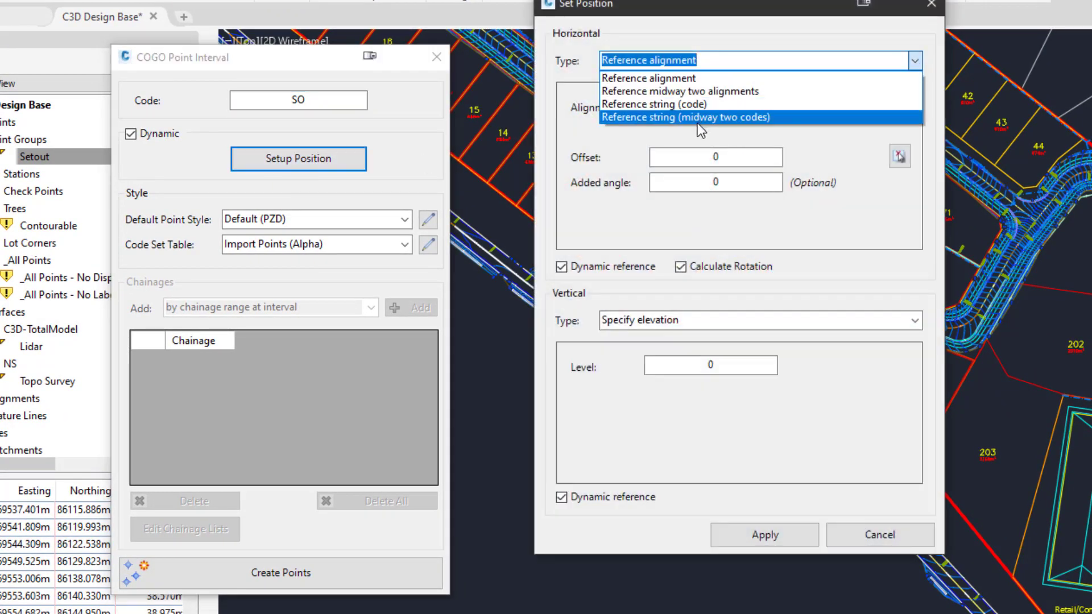
{"action": "left_click", "coordinate": [694, 105]}
{"action": "left_click", "coordinate": [790, 107]}
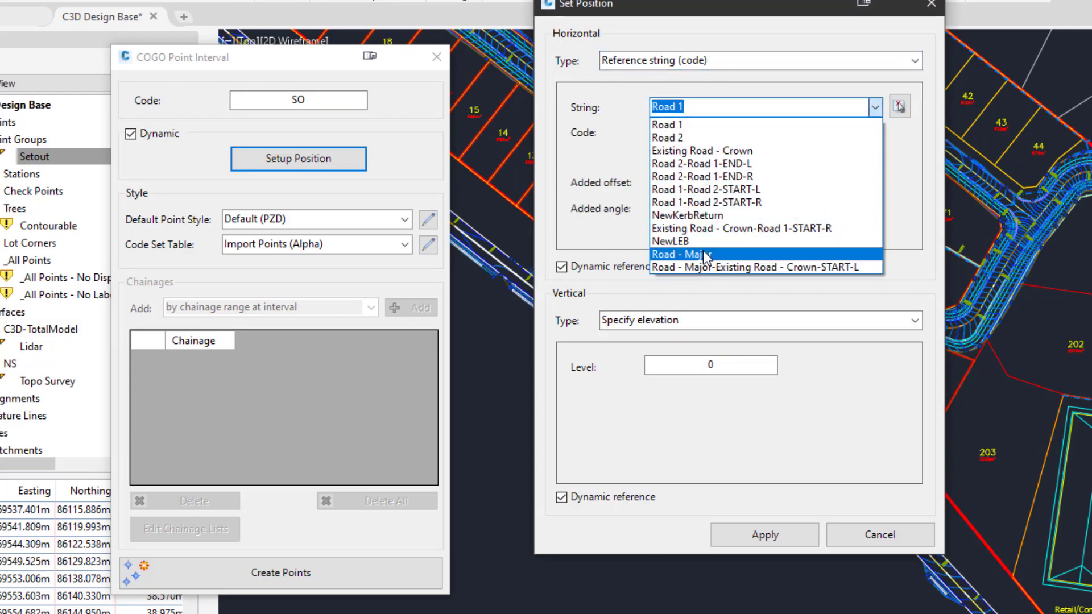
{"action": "left_click", "coordinate": [702, 253]}
{"action": "left_click", "coordinate": [879, 136]}
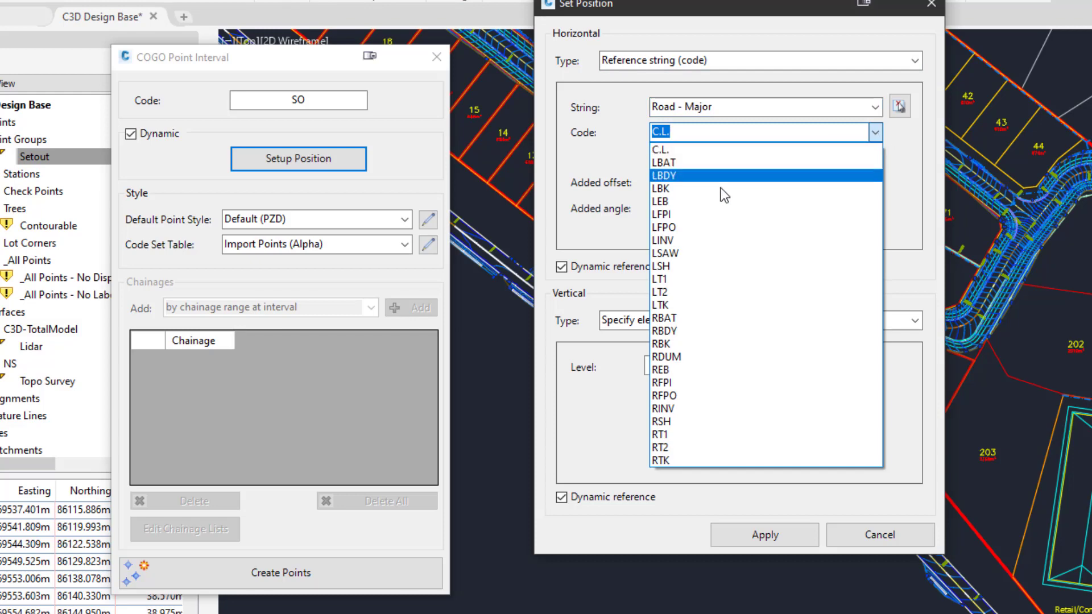
{"action": "left_click", "coordinate": [714, 203]}
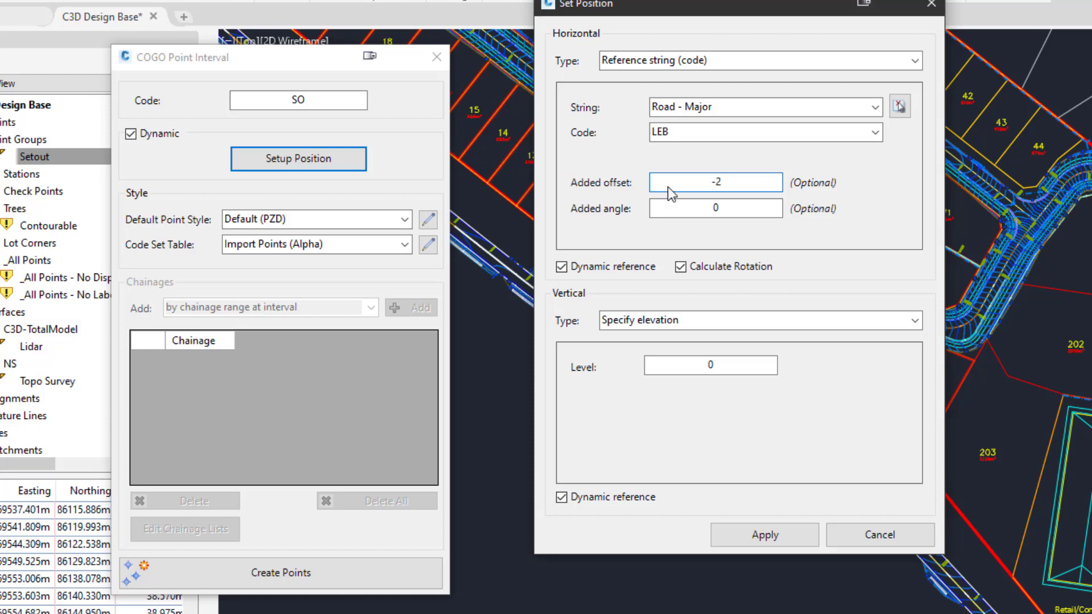
Set the vertical position to Reference string (code) with string Road - Major and code LEB, and apply the position setup
{"action": "left_click", "coordinate": [915, 320]}
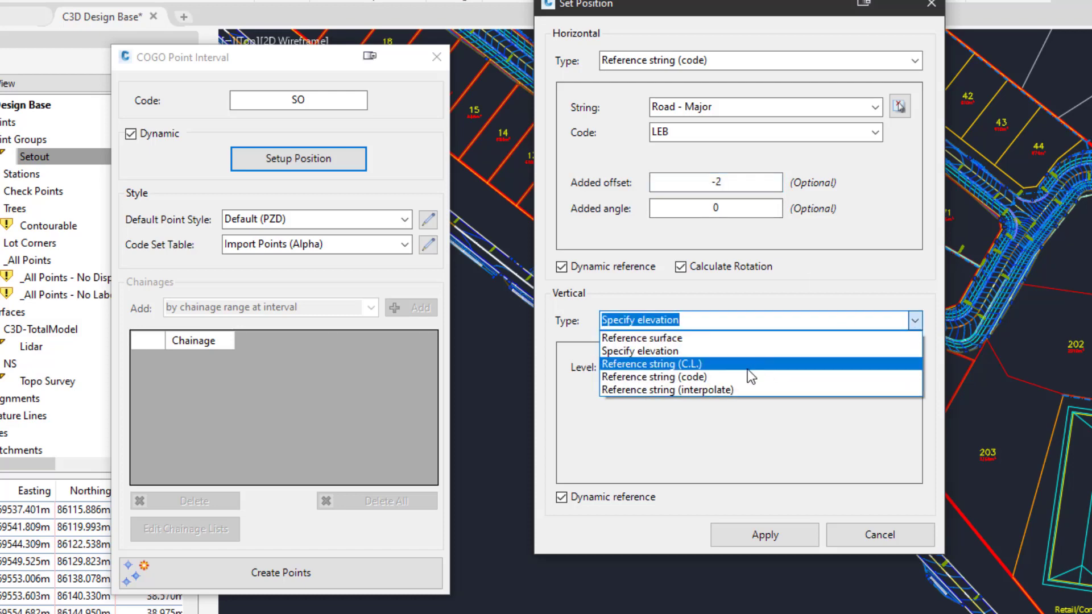
{"action": "left_click", "coordinate": [730, 377]}
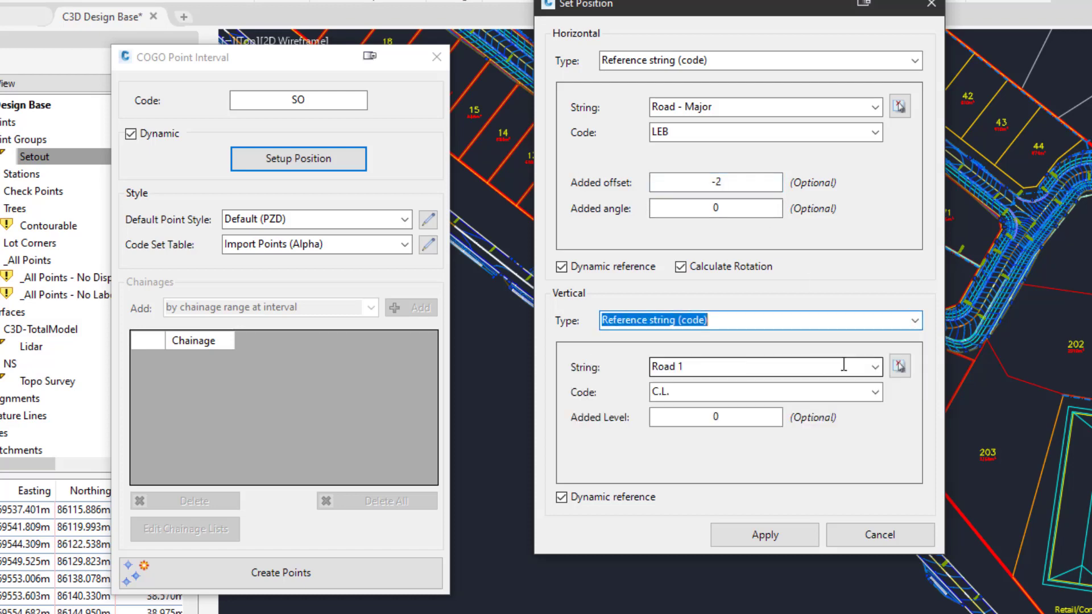
{"action": "left_click", "coordinate": [841, 366]}
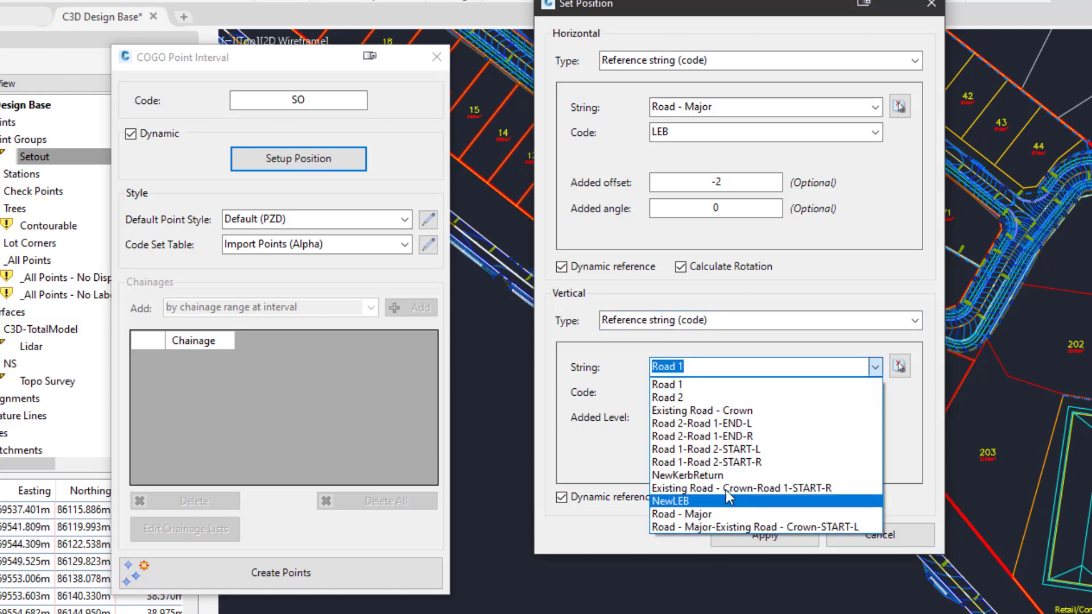
{"action": "left_click", "coordinate": [717, 513]}
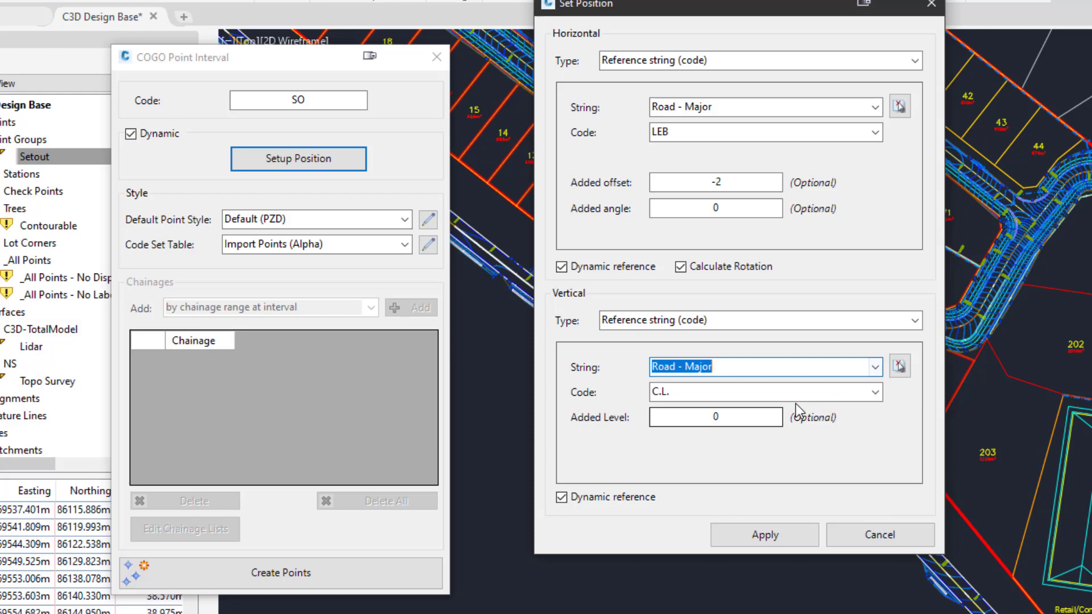
{"action": "left_click", "coordinate": [874, 392]}
{"action": "left_click", "coordinate": [713, 459]}
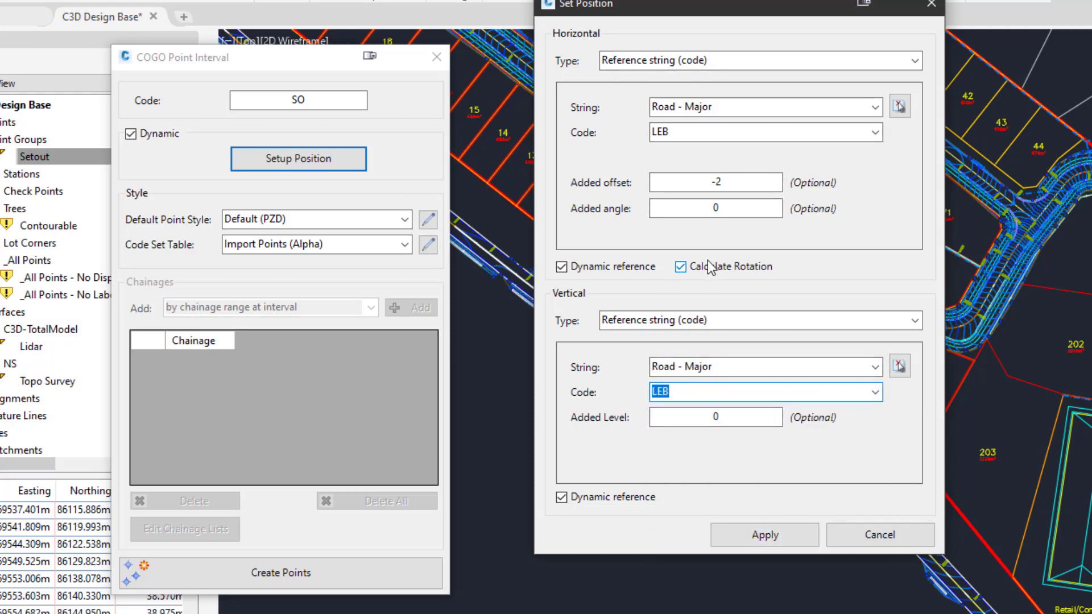
{"action": "left_click", "coordinate": [754, 535]}
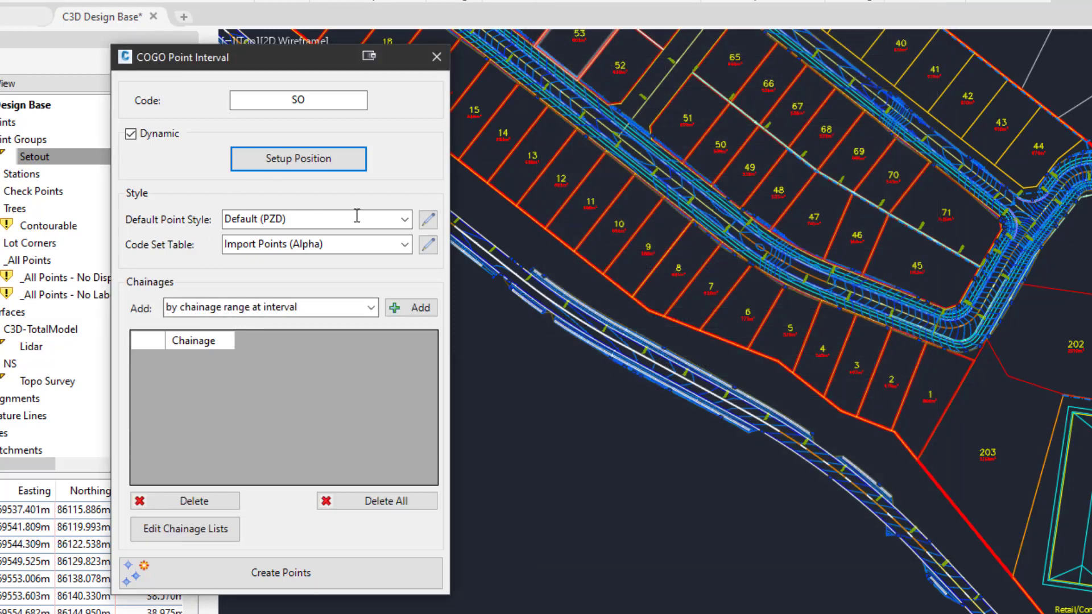
Choose P (Circle) as the default point style and 10m spacings only as the chainage list
{"action": "left_click", "coordinate": [404, 220]}
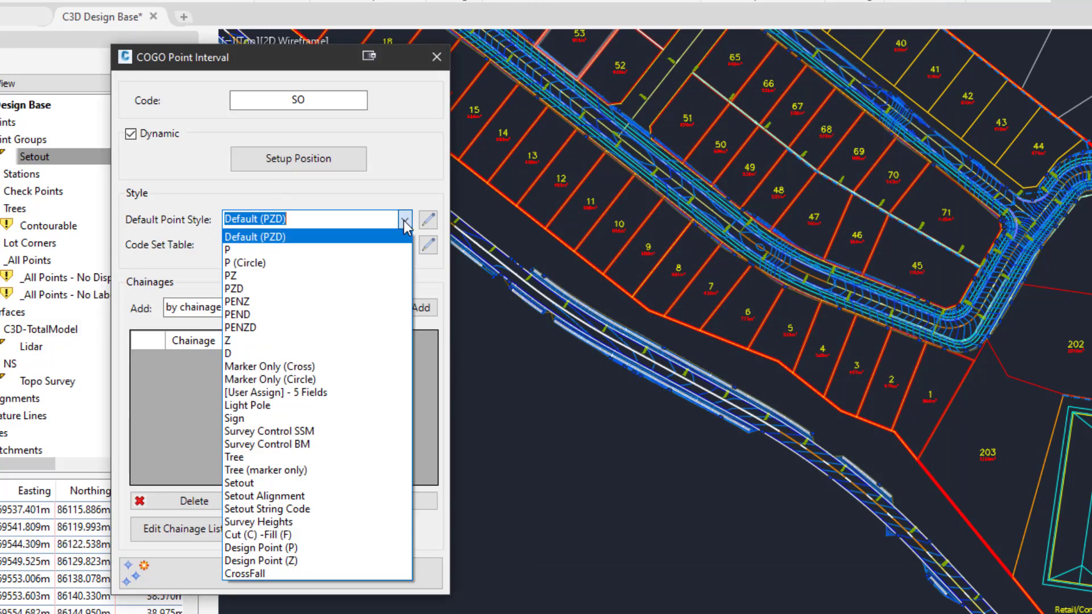
{"action": "left_click", "coordinate": [328, 264]}
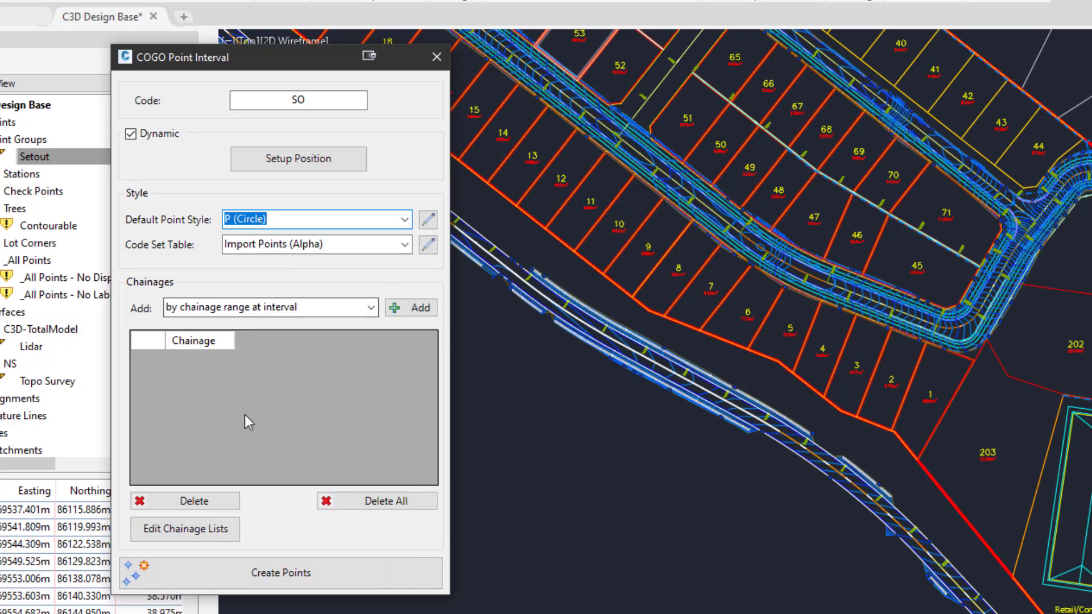
{"action": "left_click", "coordinate": [371, 307]}
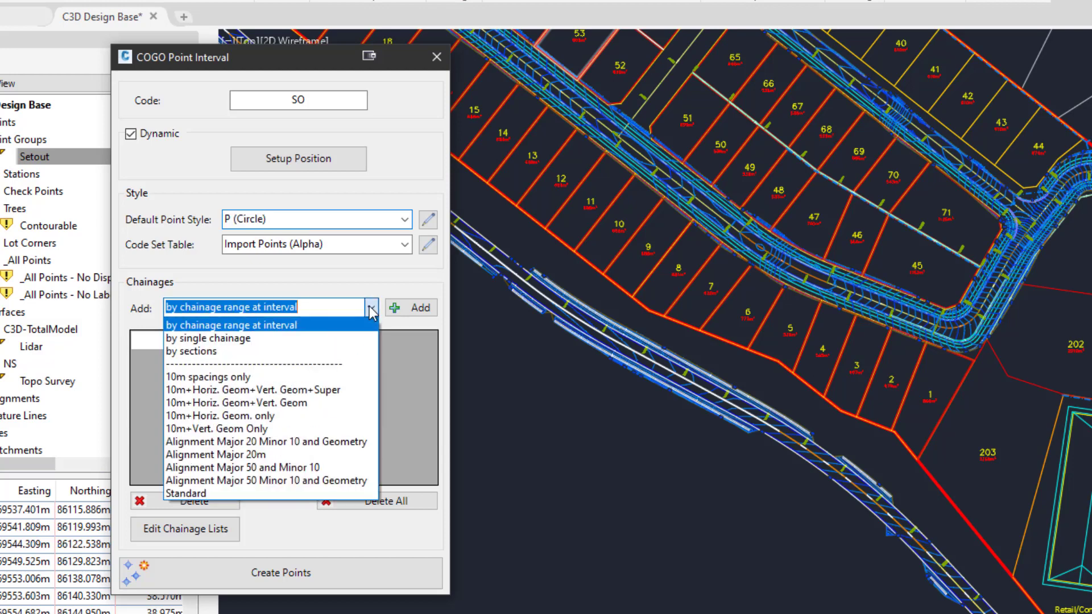
{"action": "left_click", "coordinate": [303, 377]}
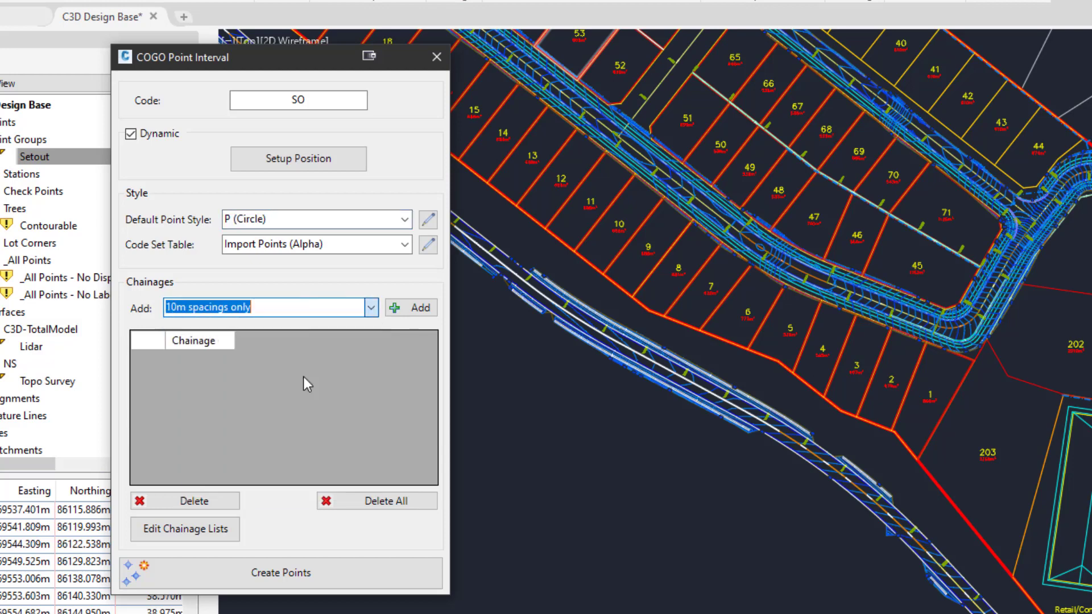
Open the chainage lists for Road - Major and display the 10m spacings only list to examine its chainages
{"action": "left_click", "coordinate": [189, 531]}
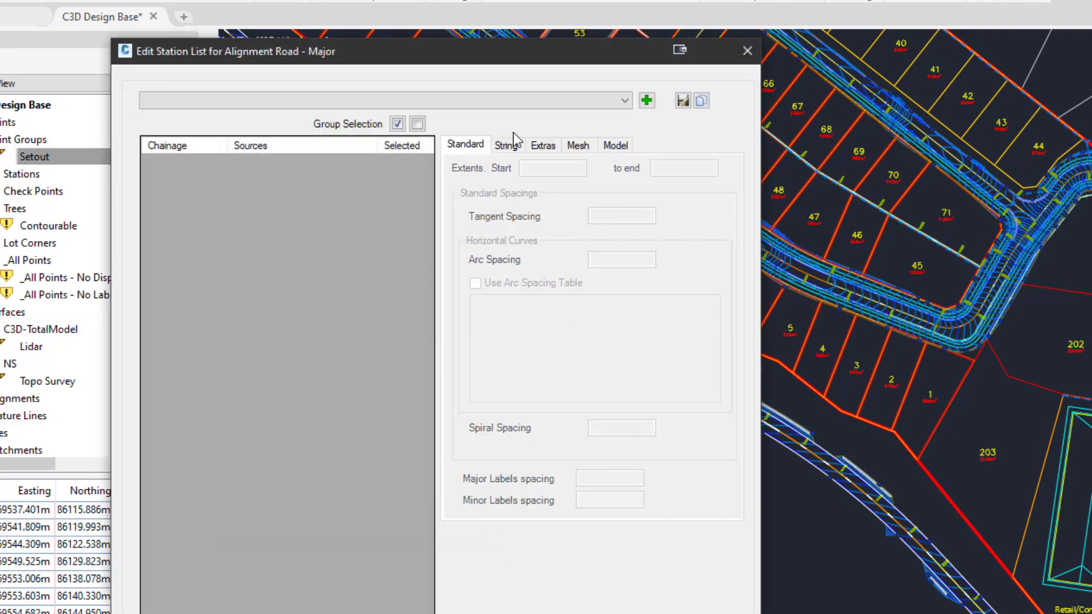
{"action": "left_click", "coordinate": [530, 105]}
{"action": "left_click", "coordinate": [459, 114]}
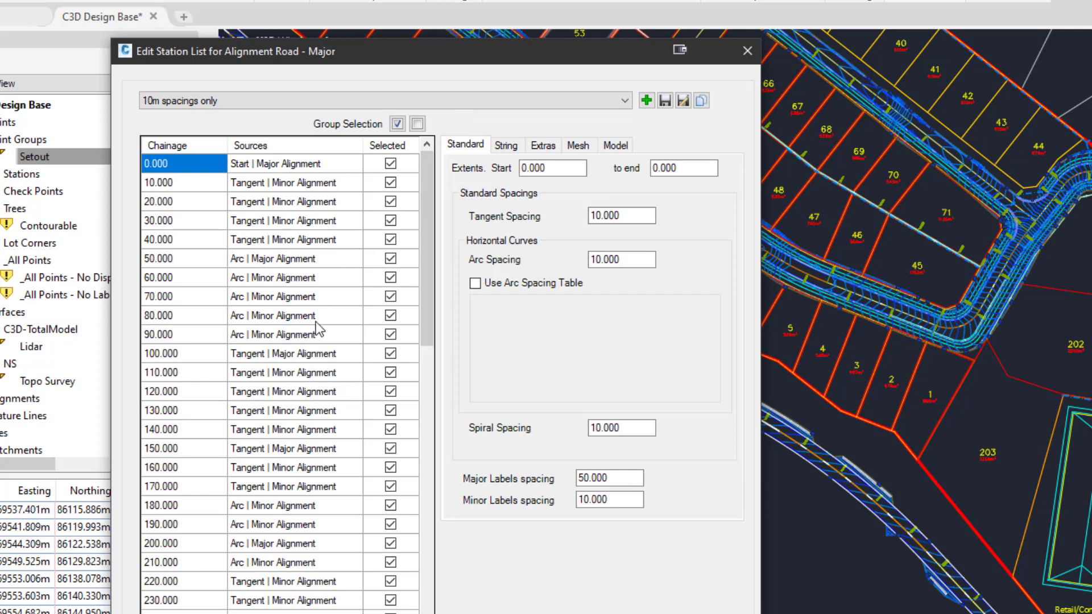
Look through the 10m spacings only list, add its chainages to the point interval setup and create the SO points along Road - Major
{"action": "scroll", "coordinate": [357, 330], "scroll_direction": "down", "scroll_amount": 13}
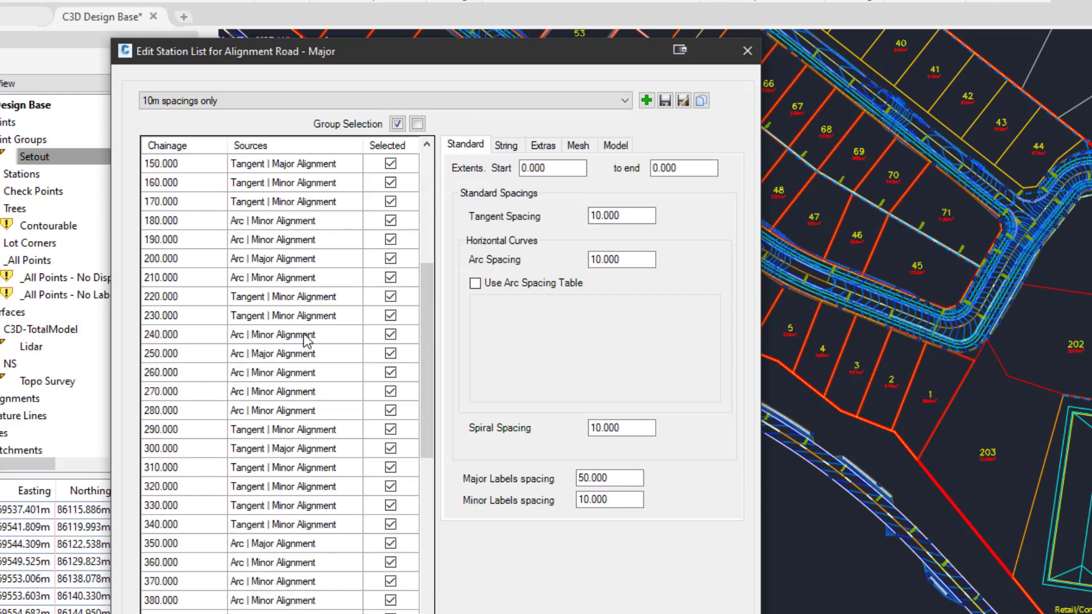
{"action": "key", "text": "Escape"}
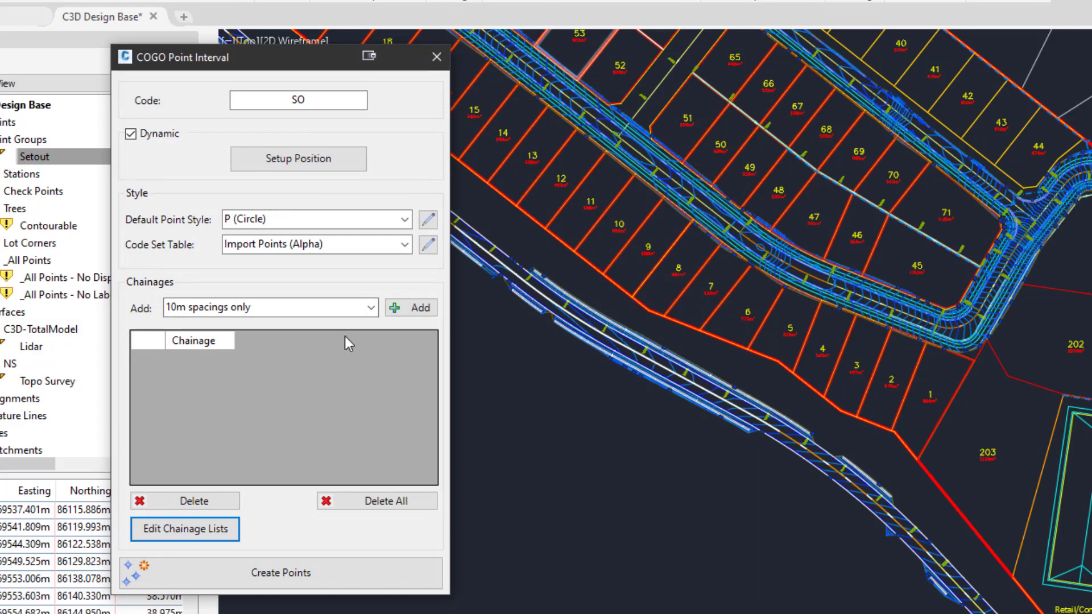
{"action": "left_click", "coordinate": [434, 313]}
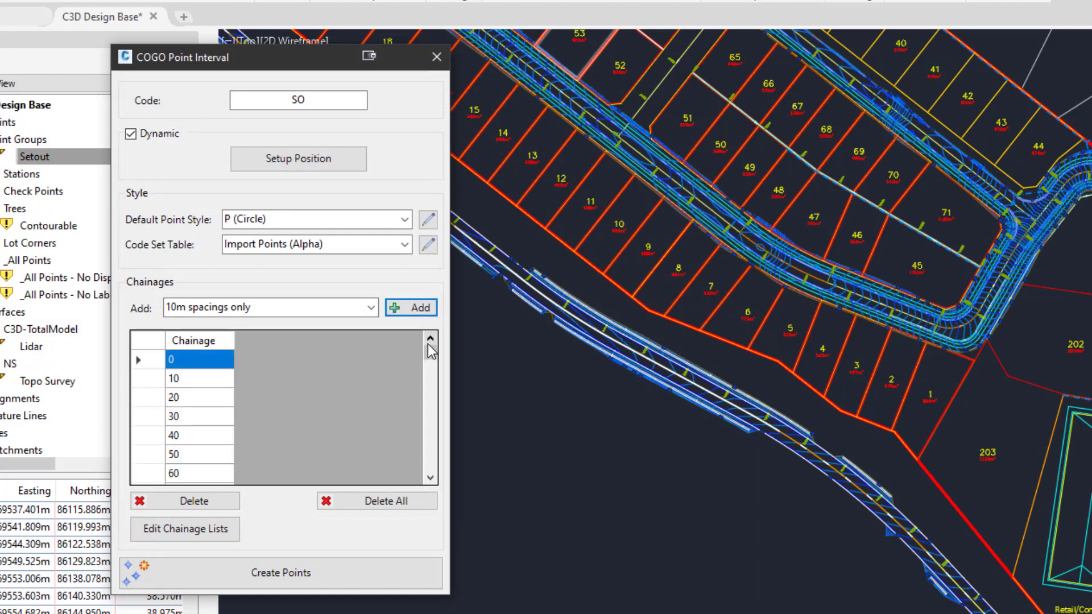
{"action": "left_click_drag", "start_coordinate": [431, 358], "coordinate": [442, 331]}
{"action": "left_click", "coordinate": [289, 572]}
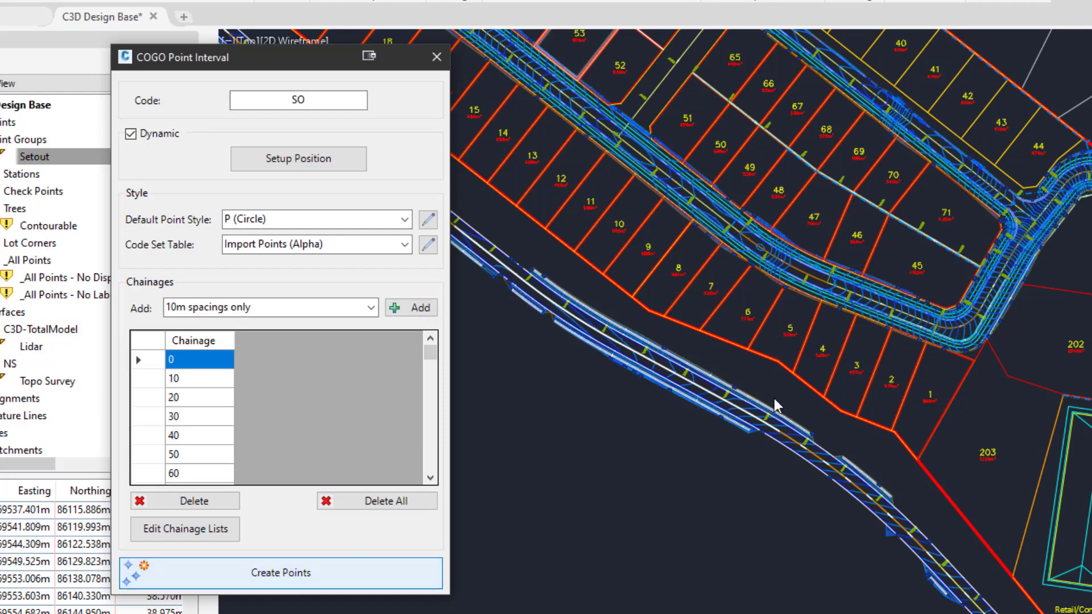
Examine the numbered setout points created along Road - Major from the lots down to the southern intersection
{"action": "scroll", "coordinate": [335, 262], "scroll_direction": "up", "scroll_amount": 6}
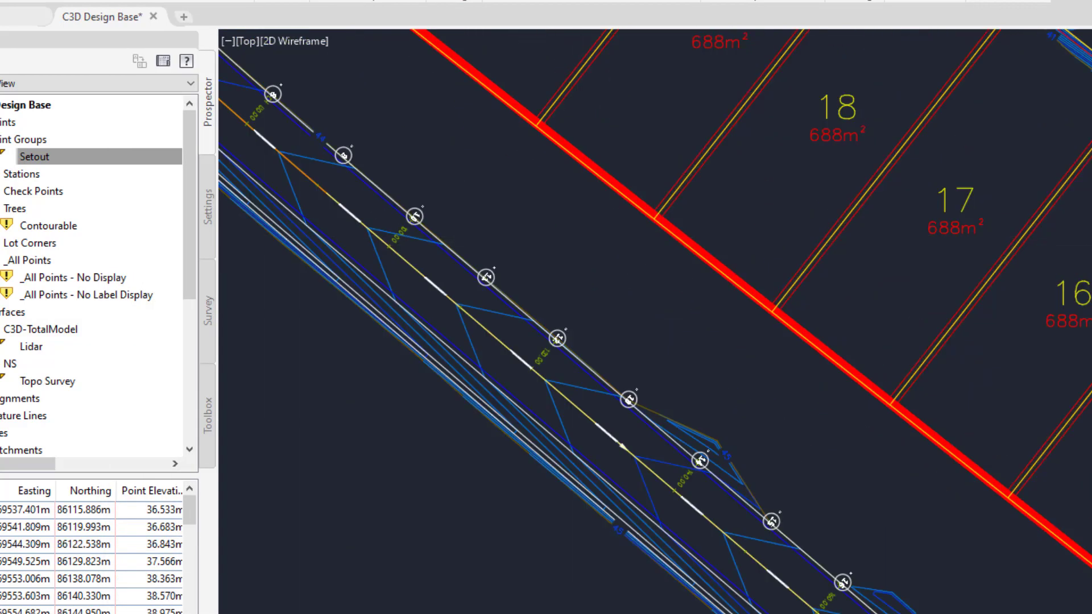
{"action": "scroll", "coordinate": [524, 312], "scroll_direction": "up", "scroll_amount": 5}
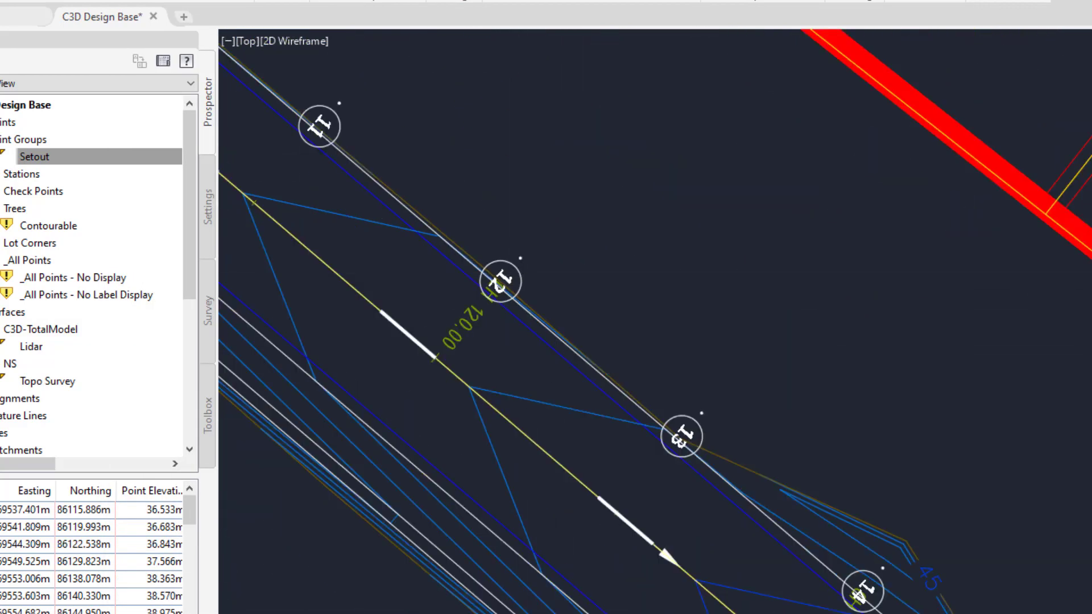
{"action": "scroll", "coordinate": [524, 312], "scroll_direction": "down", "scroll_amount": 6}
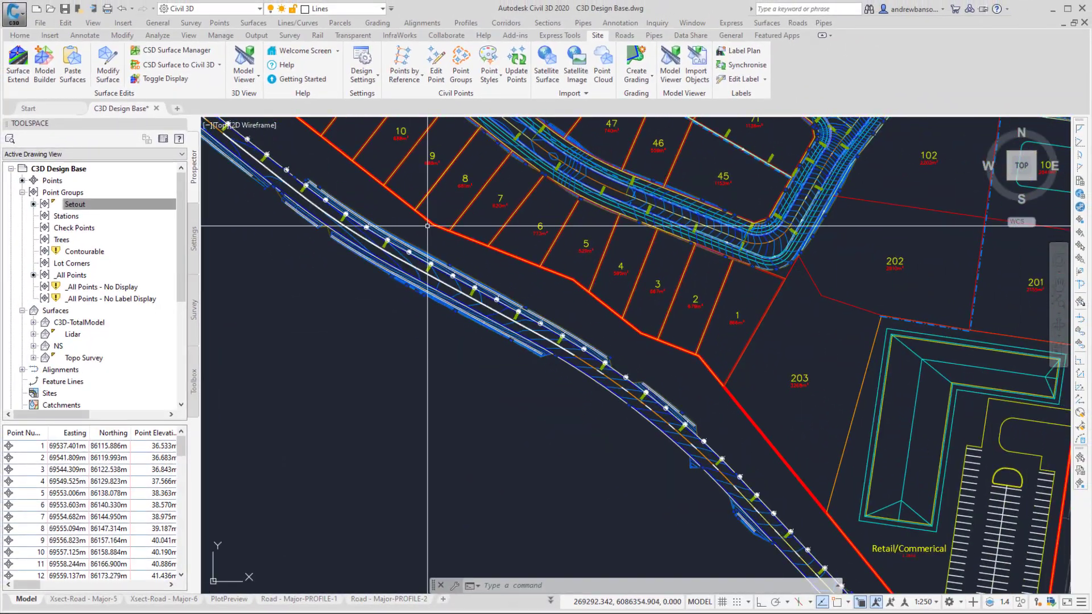
{"action": "scroll", "coordinate": [549, 241], "scroll_direction": "up", "scroll_amount": 4}
{"action": "scroll", "coordinate": [549, 241], "scroll_direction": "down", "scroll_amount": 2}
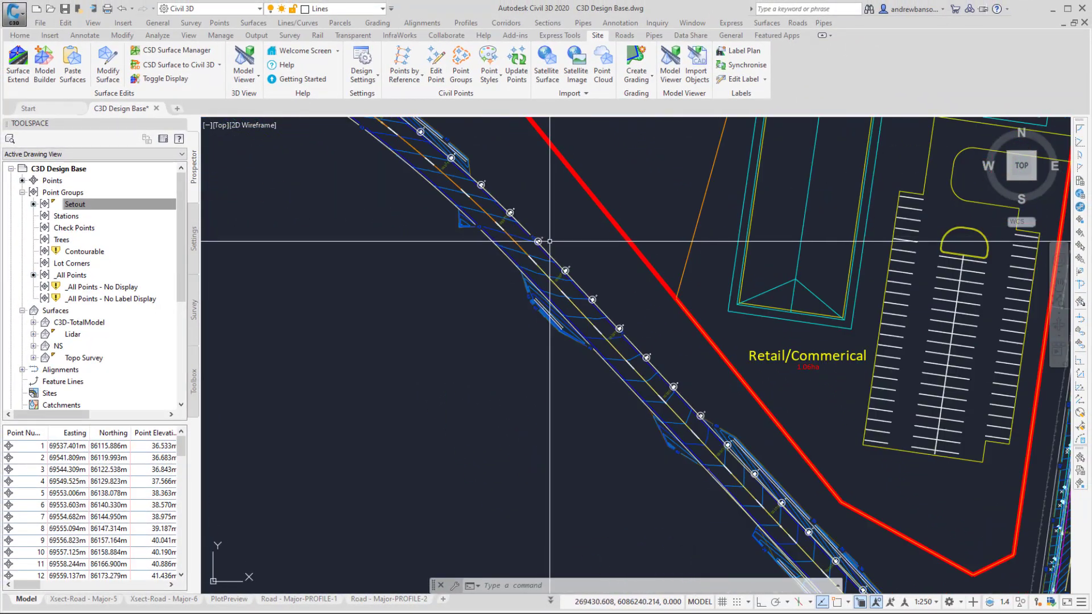
{"action": "scroll", "coordinate": [549, 241], "scroll_direction": "down", "scroll_amount": 2}
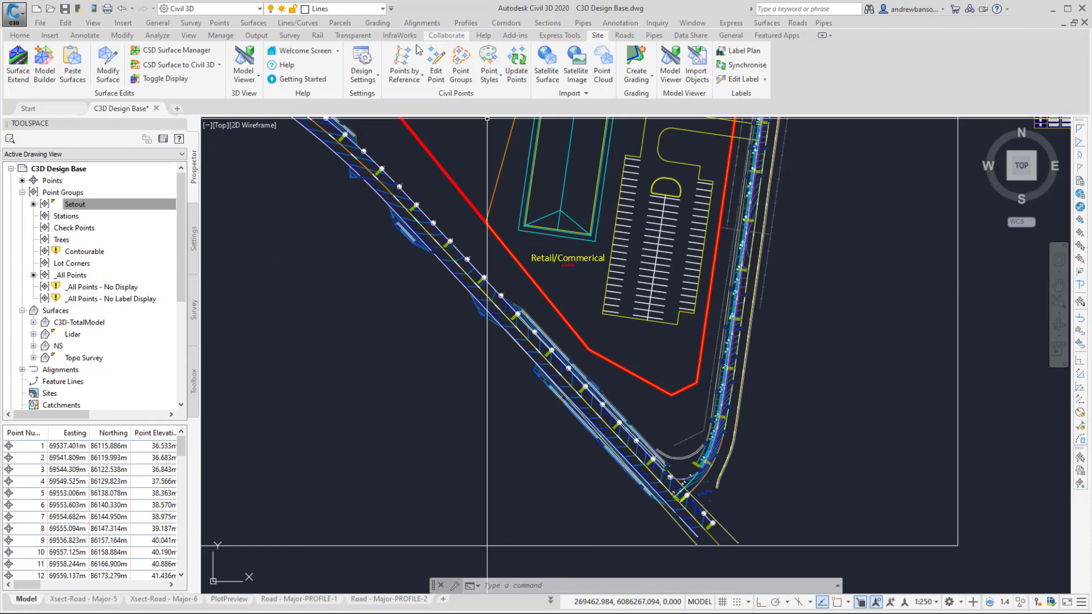
{"action": "scroll", "coordinate": [465, 298], "scroll_direction": "up", "scroll_amount": 2}
{"action": "scroll", "coordinate": [465, 297], "scroll_direction": "down", "scroll_amount": 2}
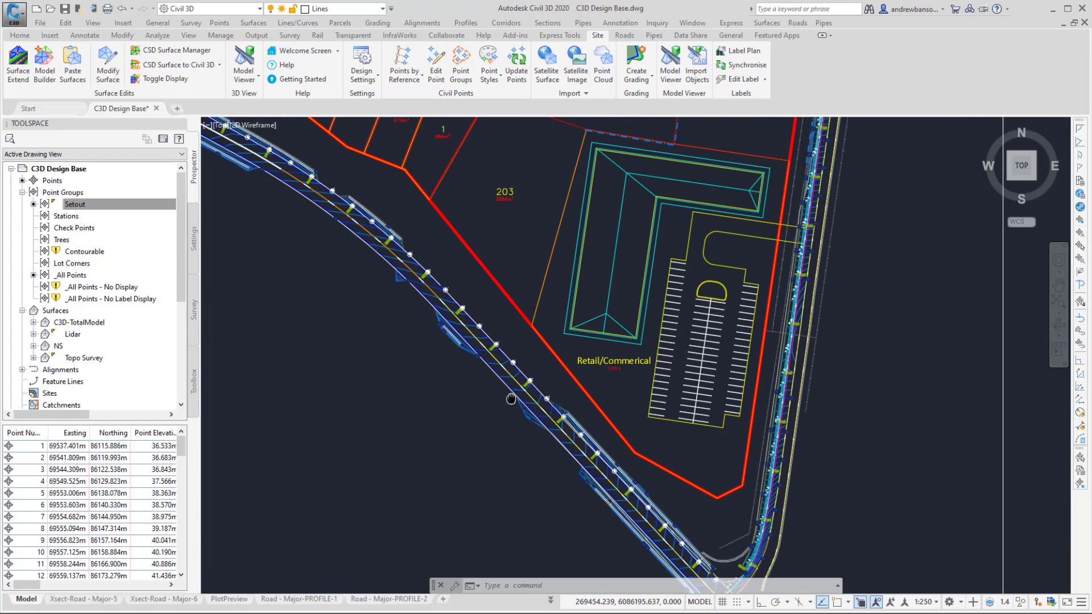
Open the Point Groups manager and review the point list and output options of the Setout Design (SO Description) group
{"action": "left_click", "coordinate": [462, 76]}
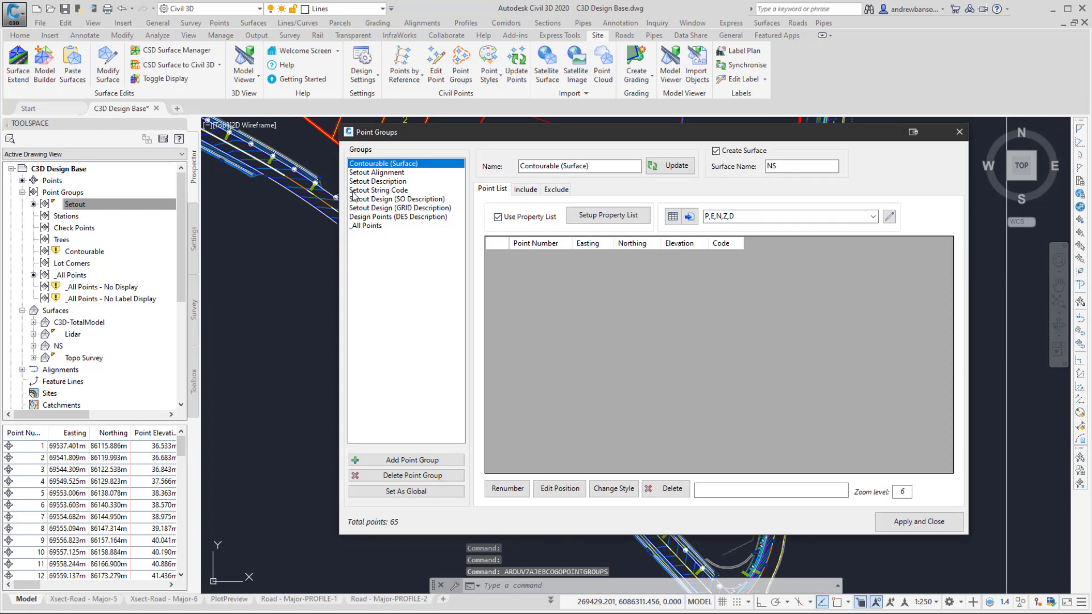
{"action": "left_click", "coordinate": [359, 191]}
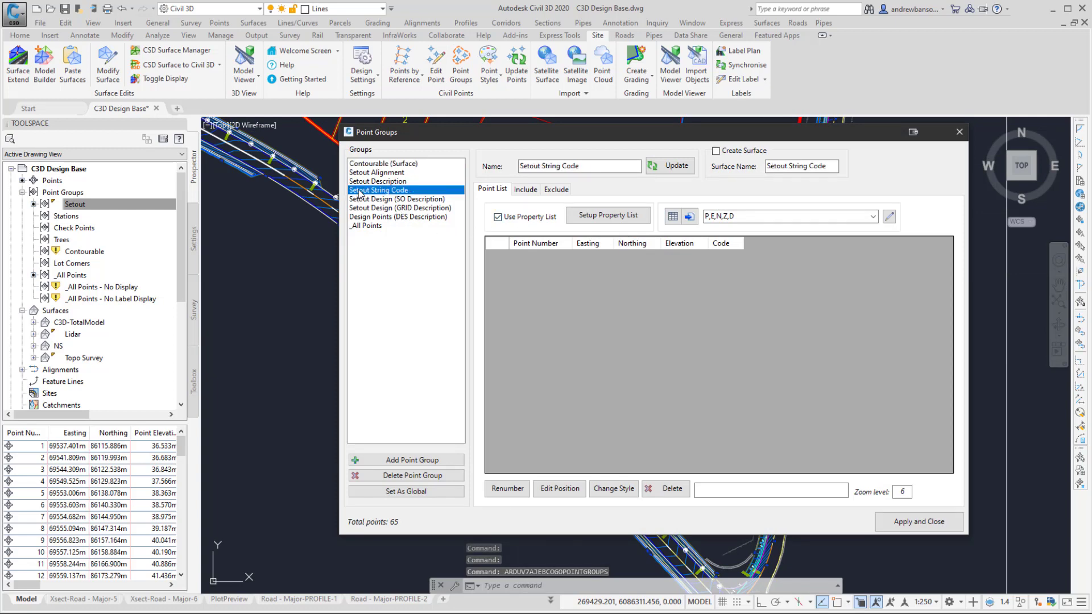
{"action": "left_click", "coordinate": [359, 200]}
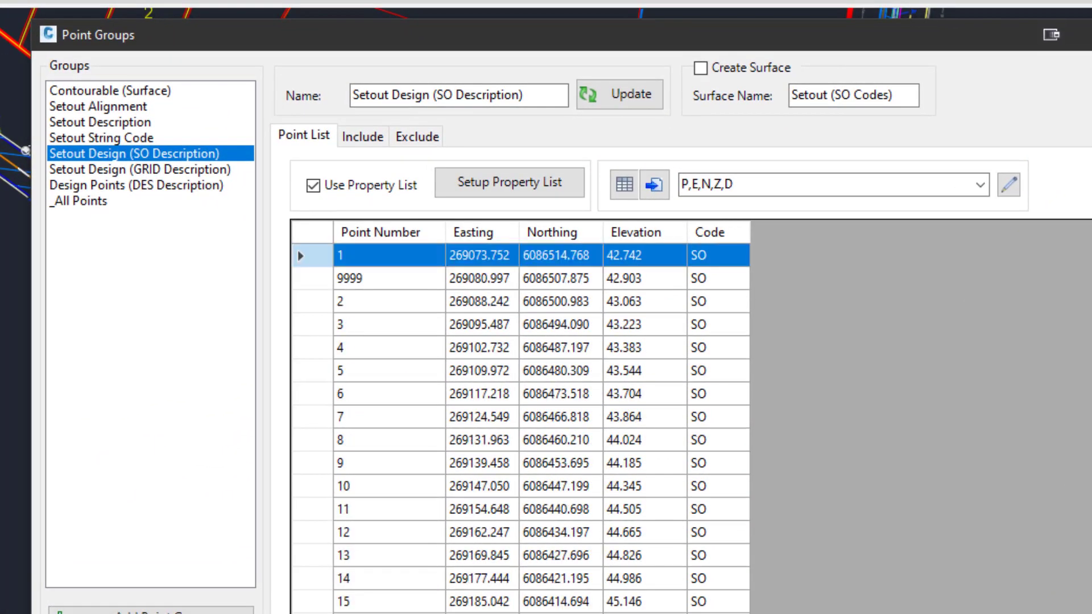
{"action": "left_click", "coordinate": [654, 188]}
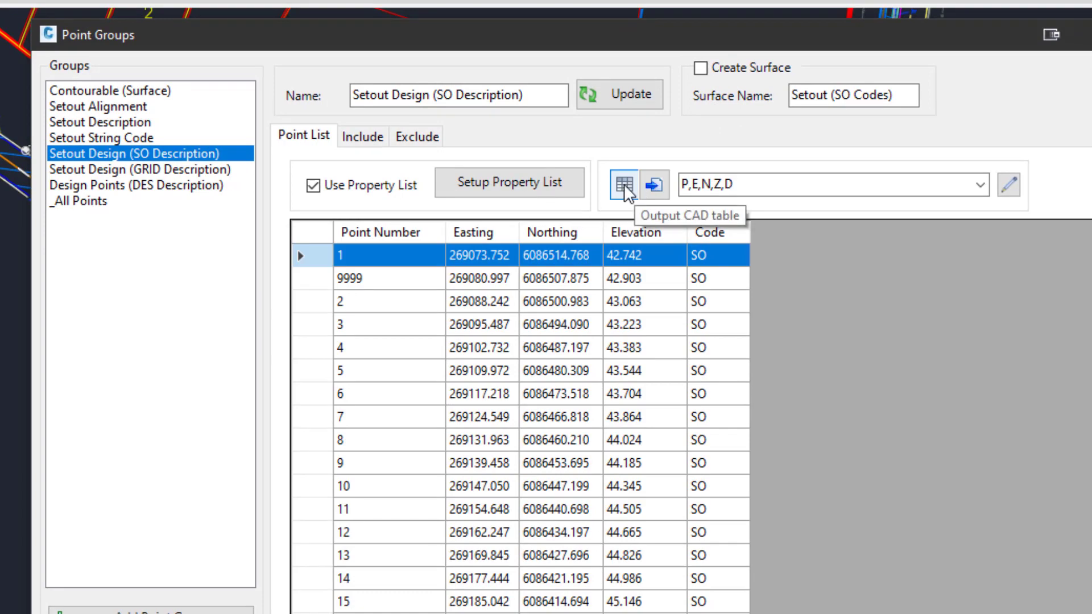
{"action": "left_click", "coordinate": [624, 188]}
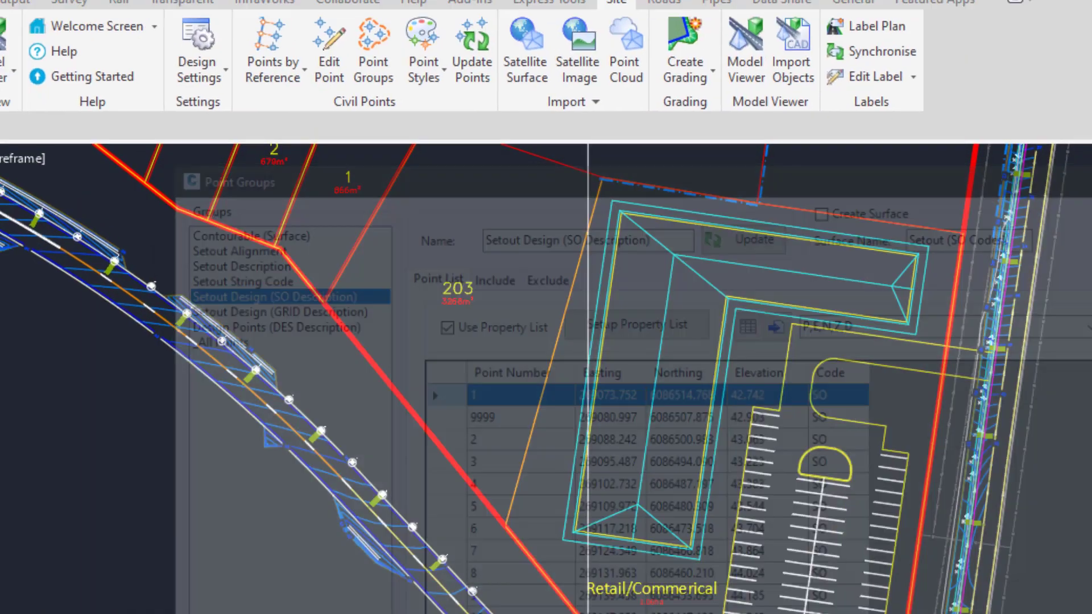
Update the dynamic setout points along Road - Major
{"action": "scroll", "coordinate": [426, 529], "scroll_direction": "up", "scroll_amount": 6}
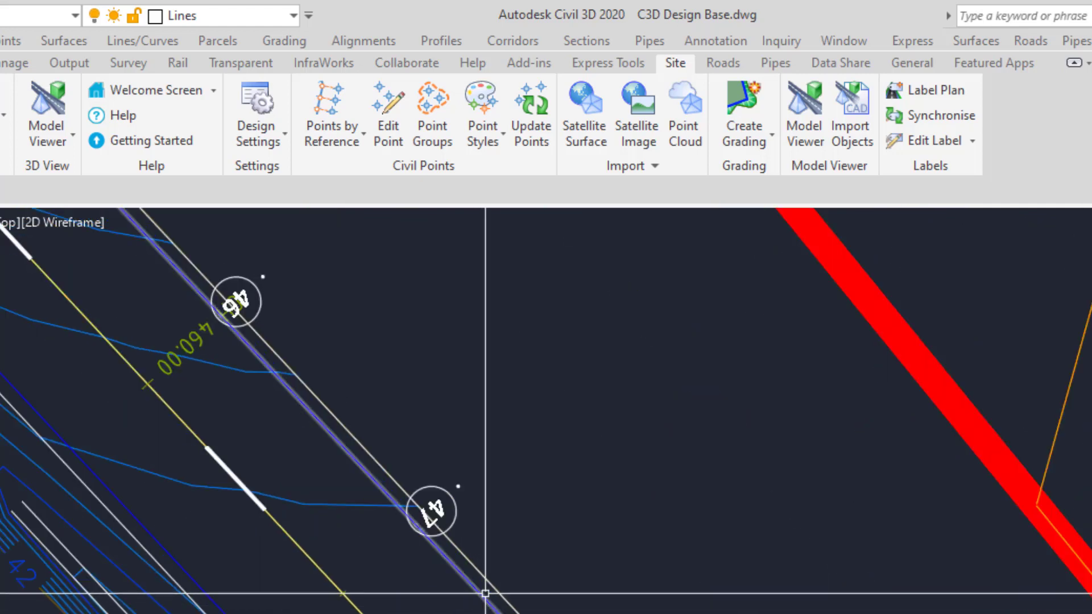
{"action": "scroll", "coordinate": [485, 593], "scroll_direction": "down", "scroll_amount": 4}
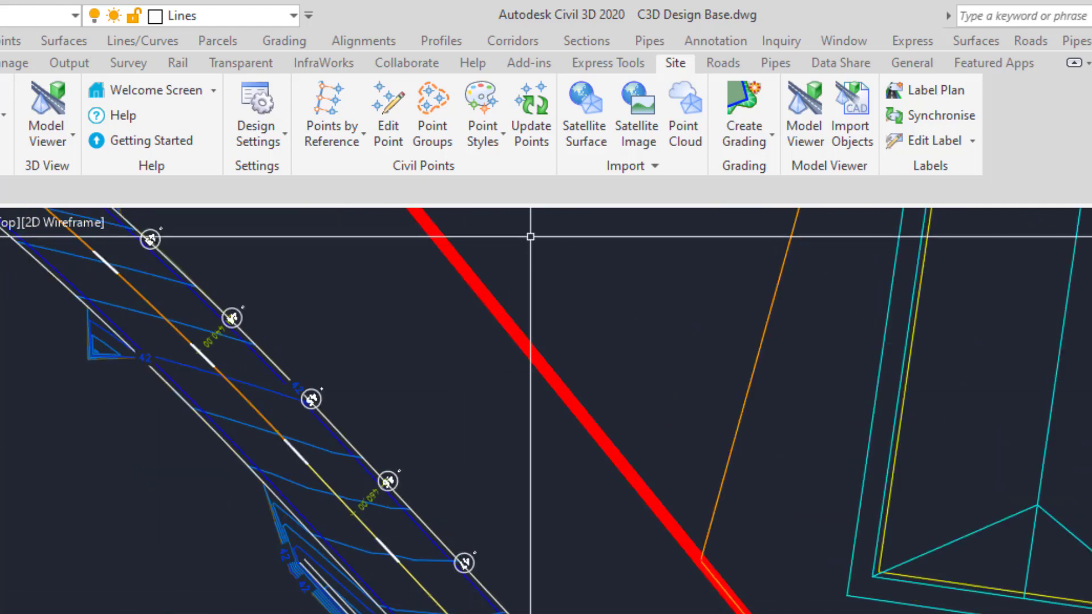
{"action": "left_click", "coordinate": [542, 141]}
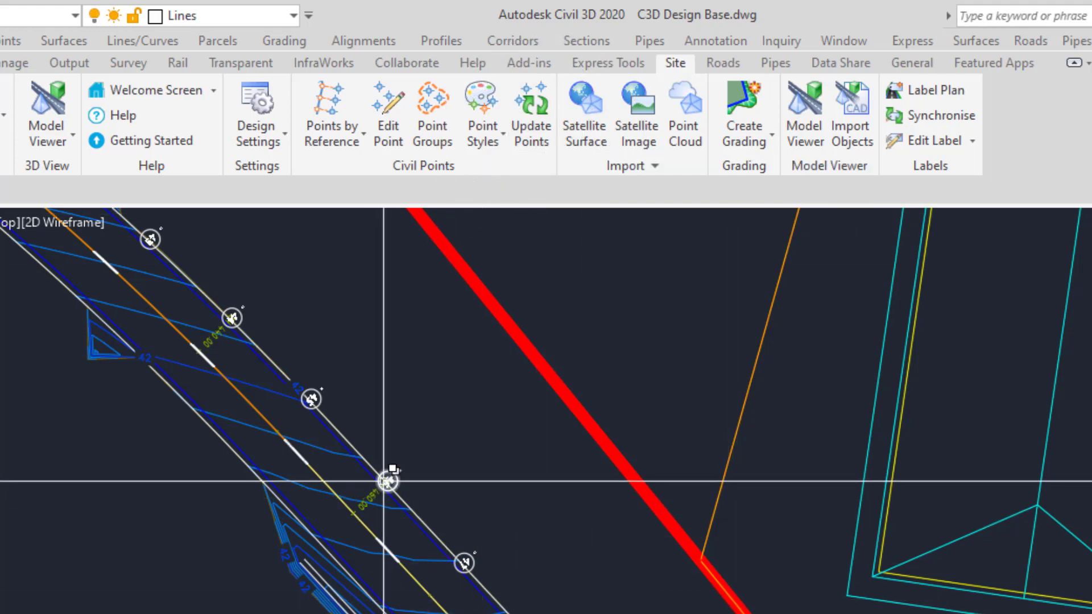
Look over the site plan and the point tables beside it, and bring up the road design tools
{"action": "scroll", "coordinate": [387, 482], "scroll_direction": "down", "scroll_amount": 10}
{"action": "scroll", "coordinate": [663, 581], "scroll_direction": "up", "scroll_amount": 4}
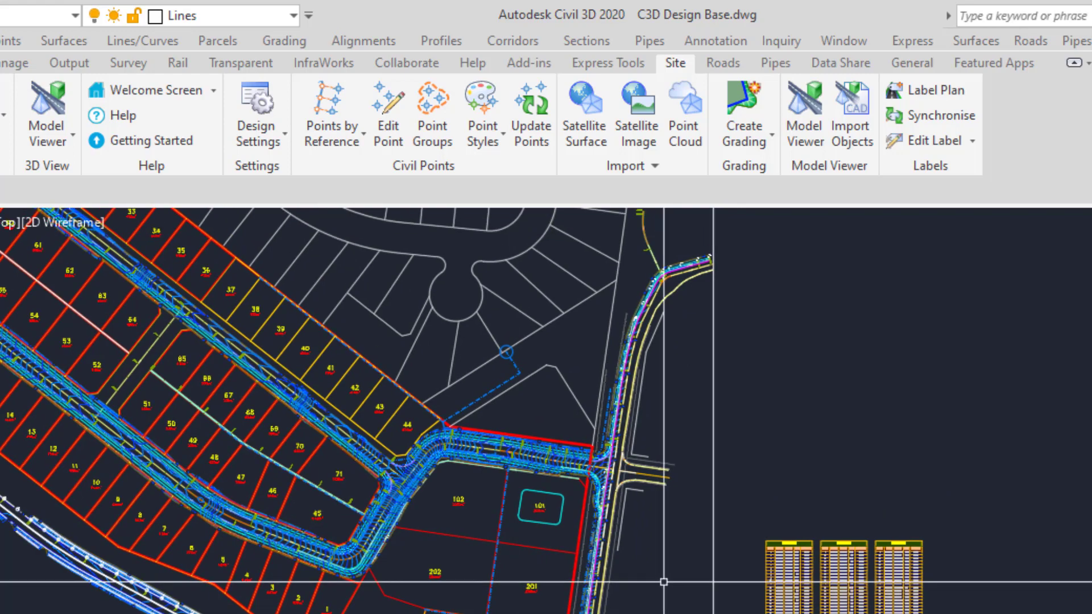
{"action": "scroll", "coordinate": [664, 568], "scroll_direction": "up", "scroll_amount": 6}
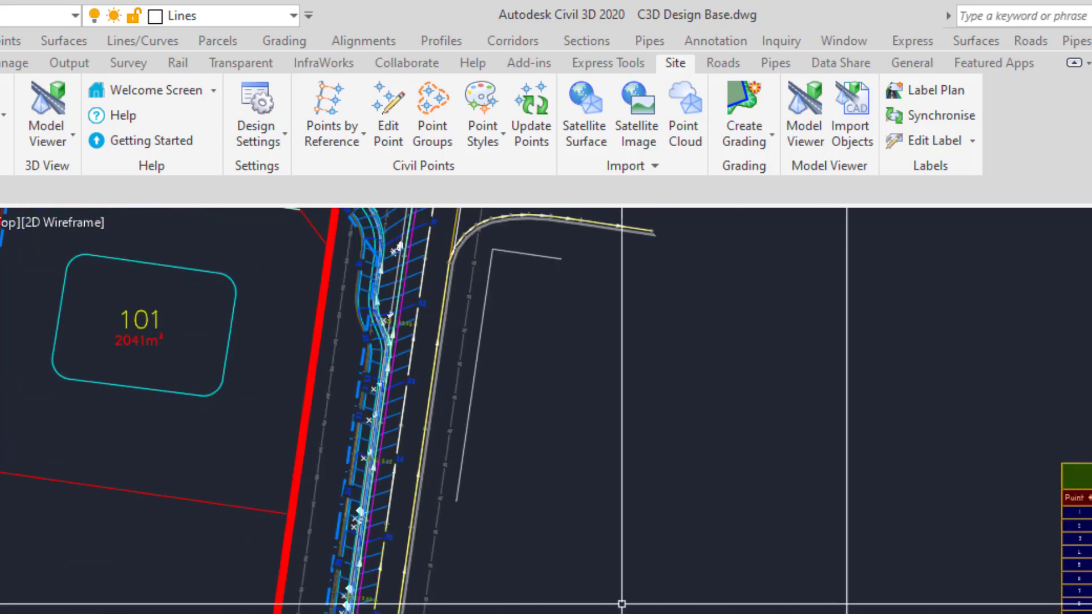
{"action": "scroll", "coordinate": [622, 604], "scroll_direction": "down", "scroll_amount": 4}
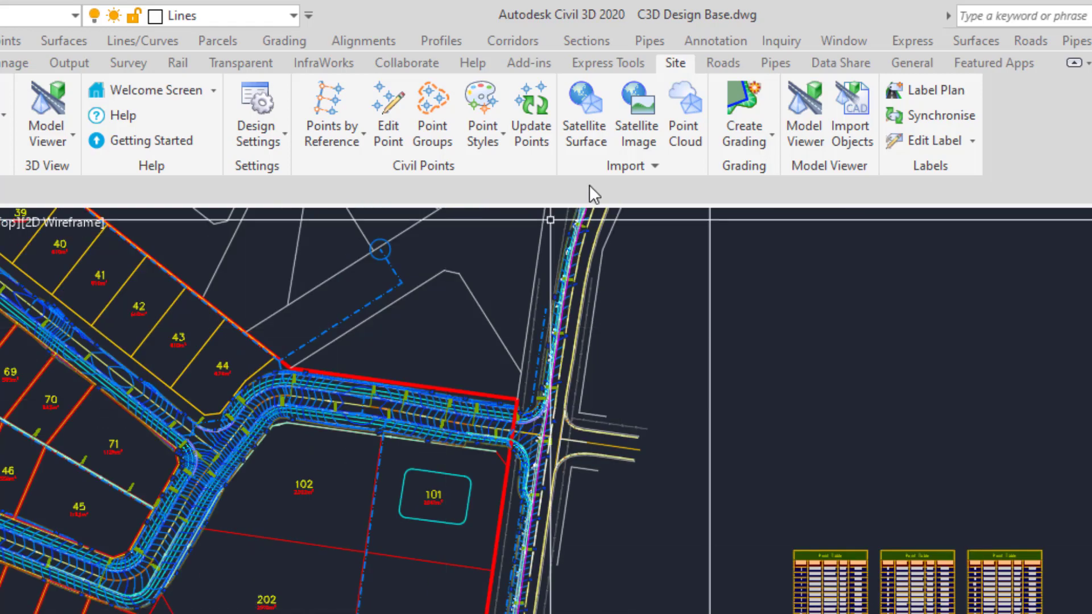
{"action": "left_click", "coordinate": [722, 63]}
{"action": "middle_click_drag", "start_coordinate": [568, 398], "coordinate": [669, 378]}
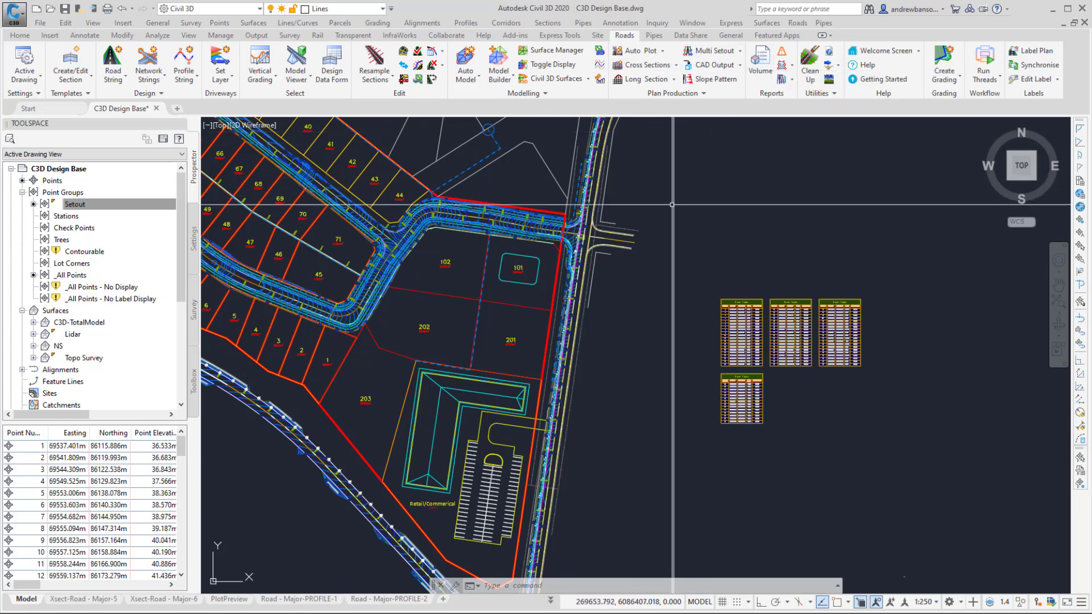
{"action": "middle_click_drag", "start_coordinate": [598, 303], "coordinate": [669, 207]}
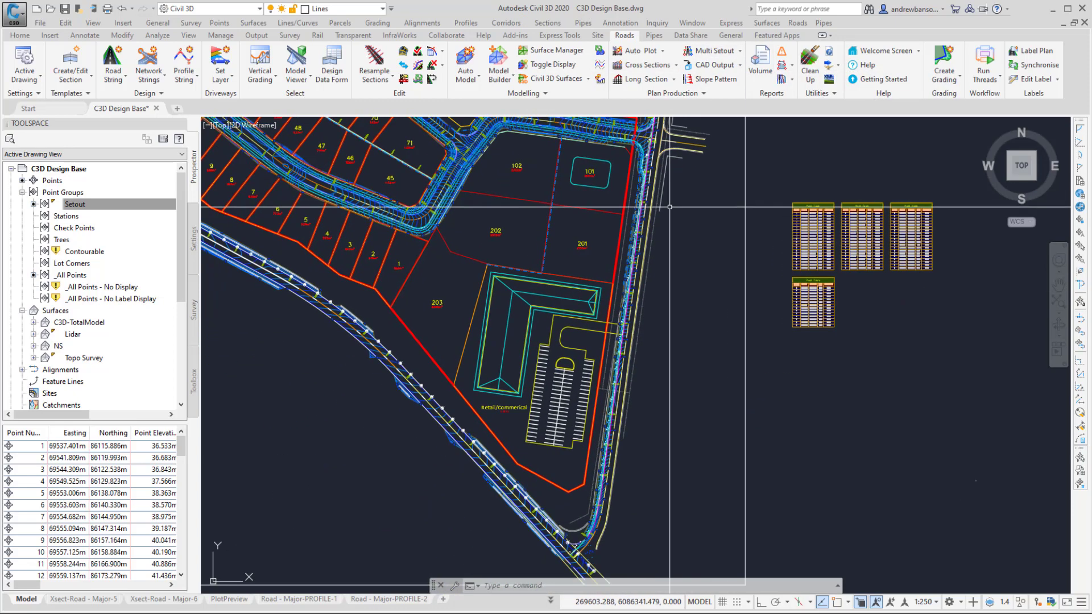